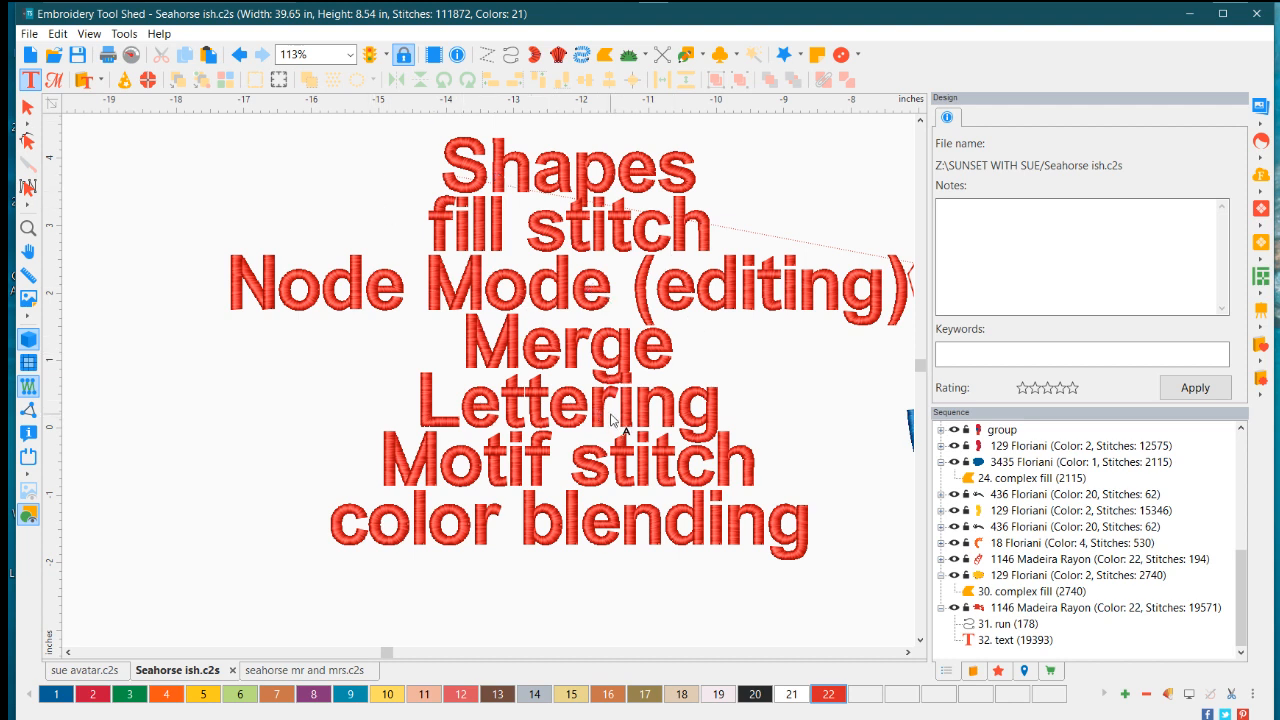
Examine the red list of techniques and the seahorse construction stages built from blue letters, outlines and filled shapes
key(Escape)
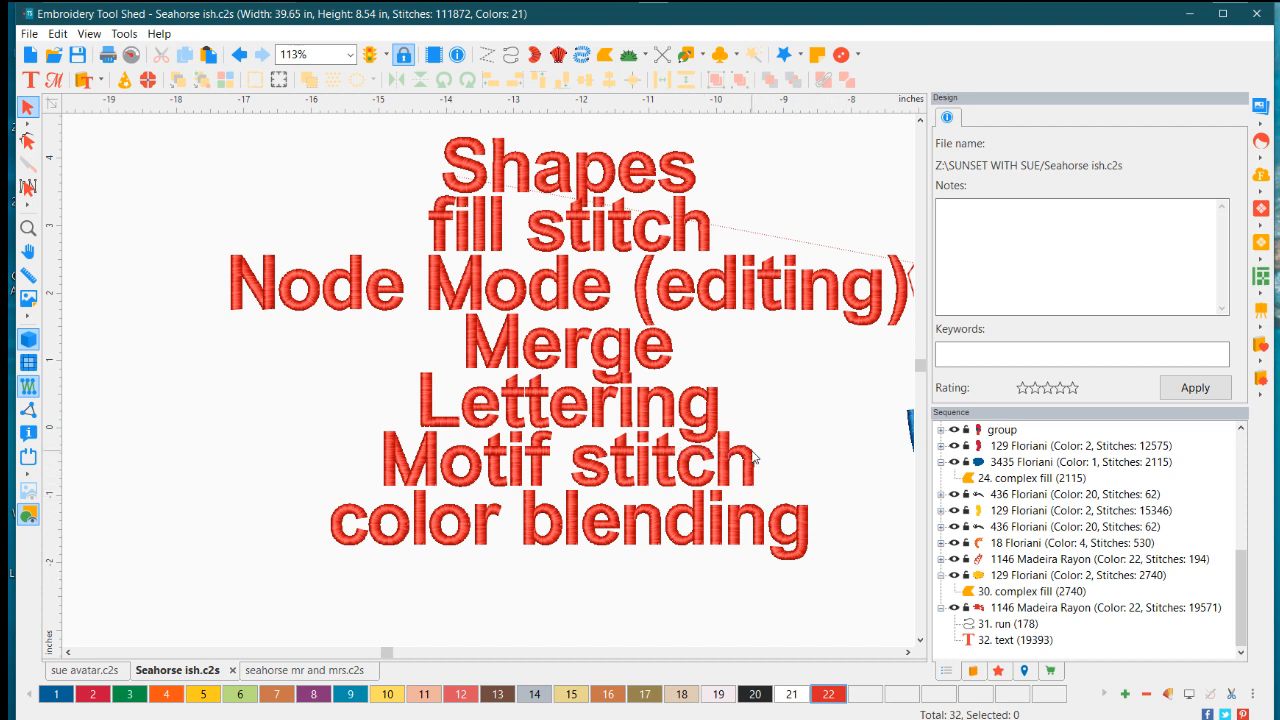
click(908, 652)
click(908, 652)
click(908, 652)
click(908, 652)
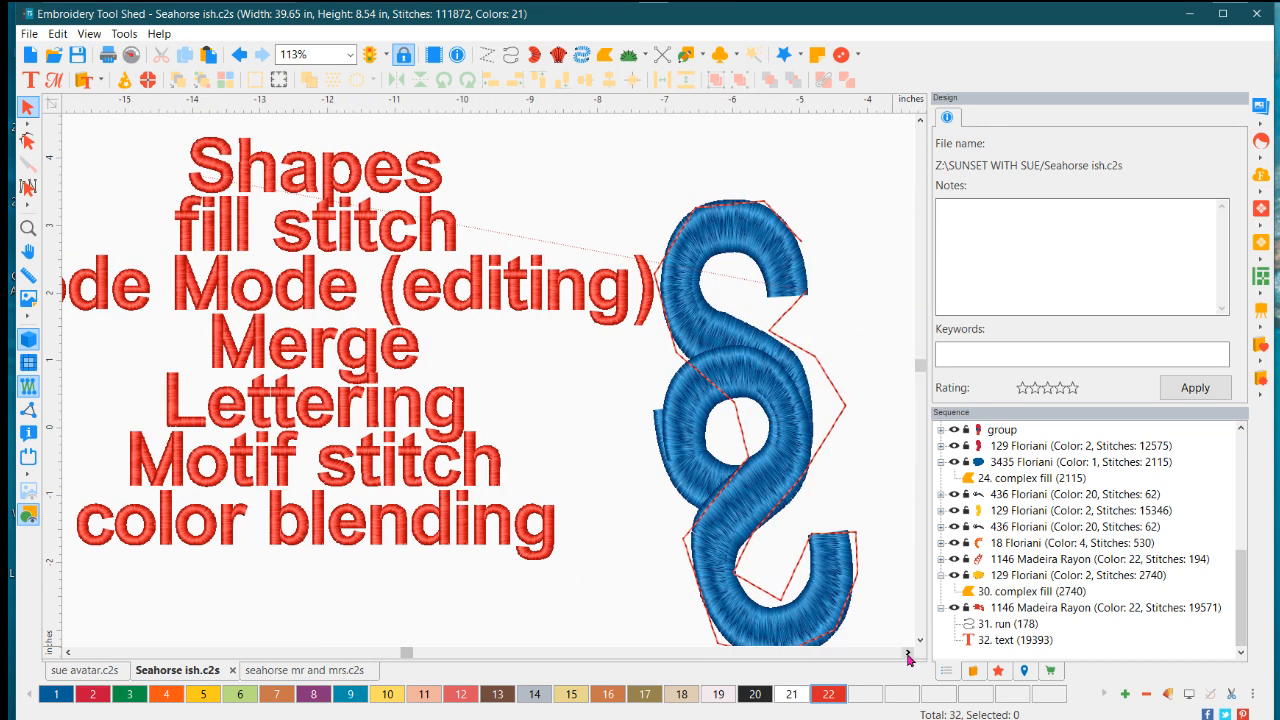
scroll(868, 574, down, 1)
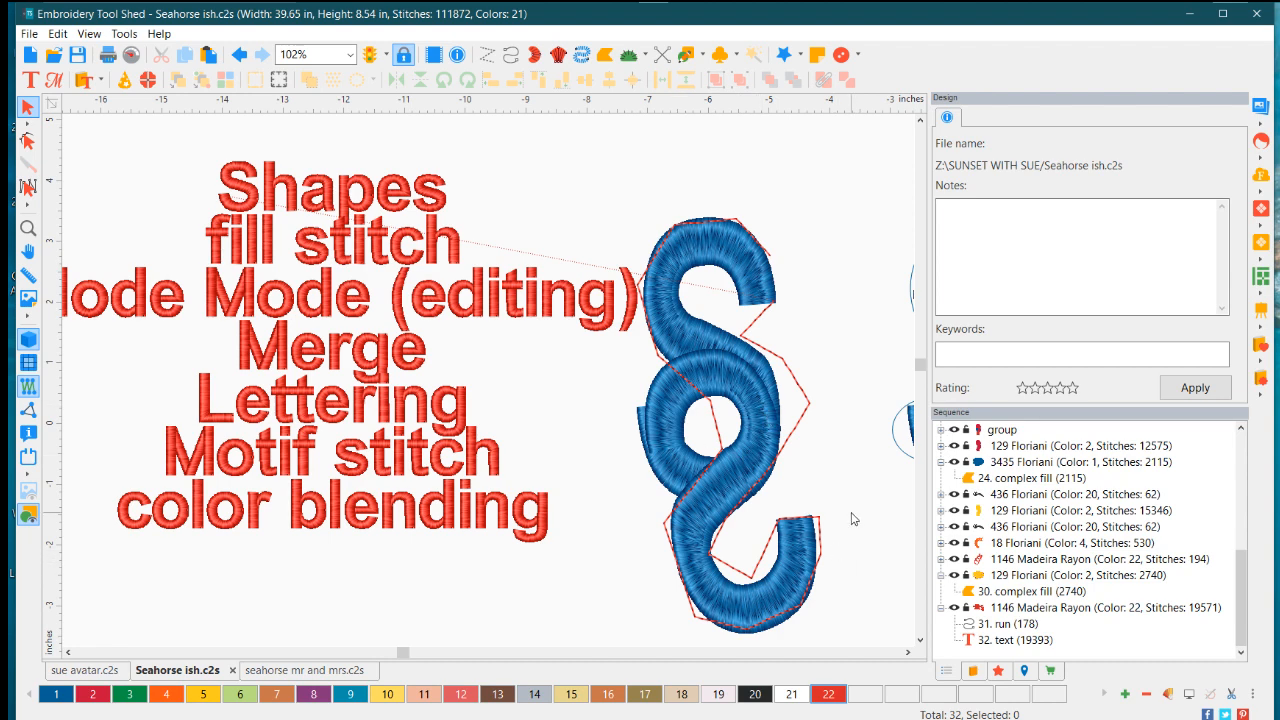
scroll(852, 522, down, 1)
scroll(845, 527, down, 1)
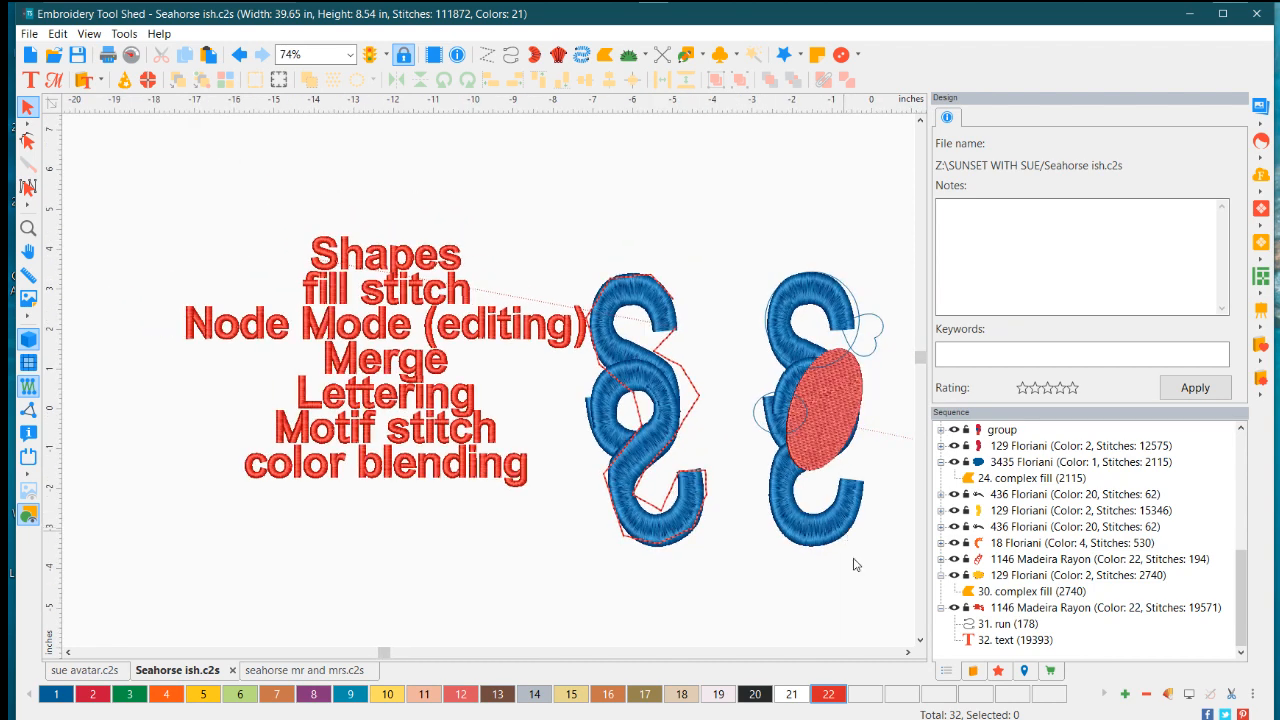
click(906, 651)
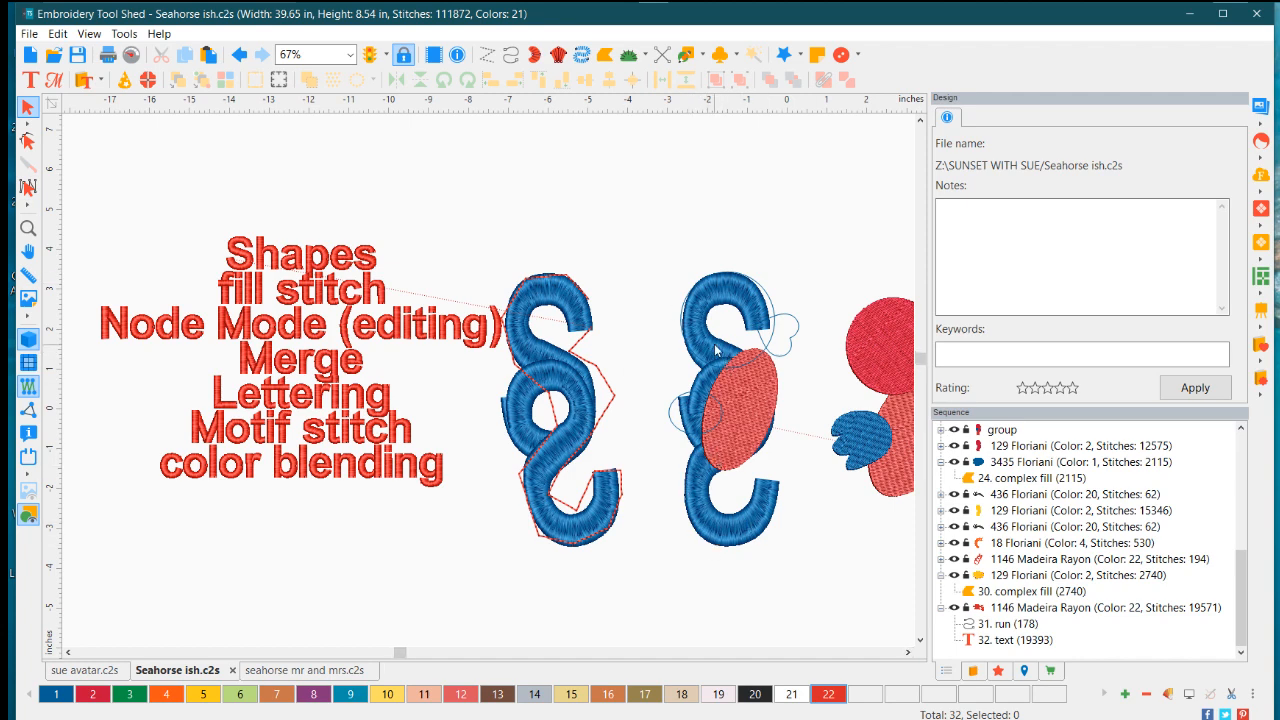
scroll(718, 350, up, 1)
scroll(735, 330, up, 2)
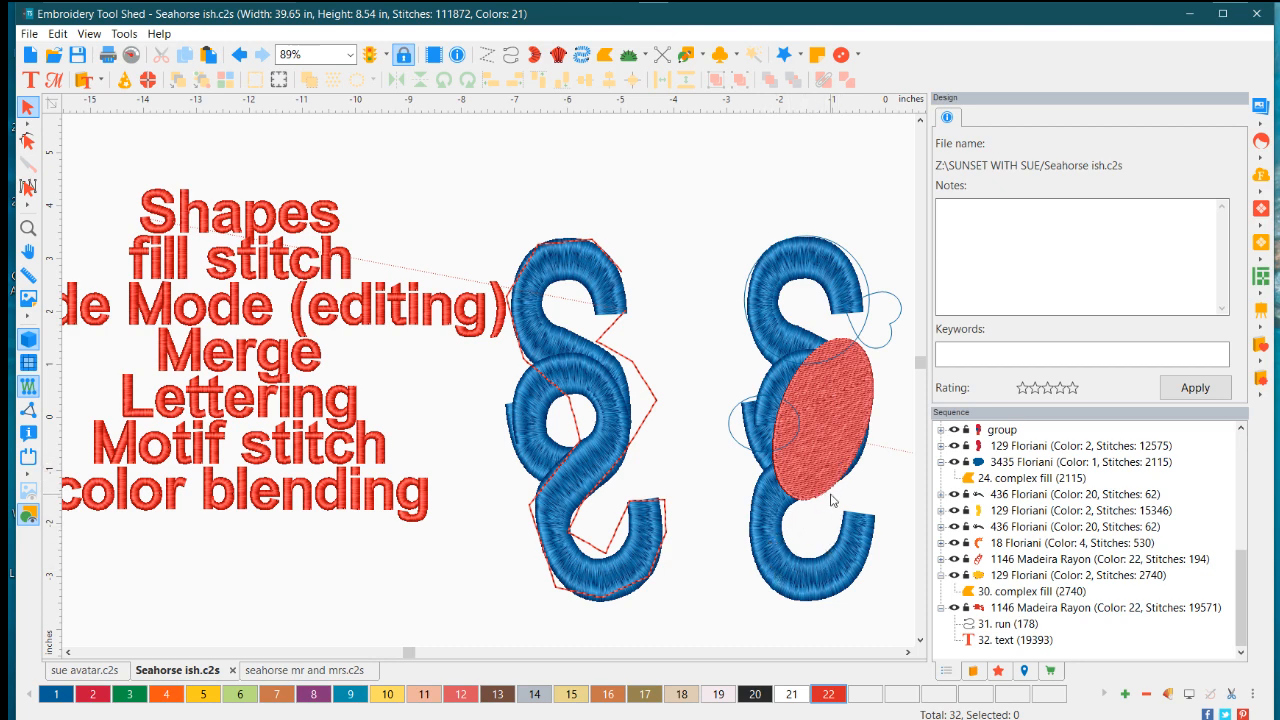
scroll(830, 500, down, 3)
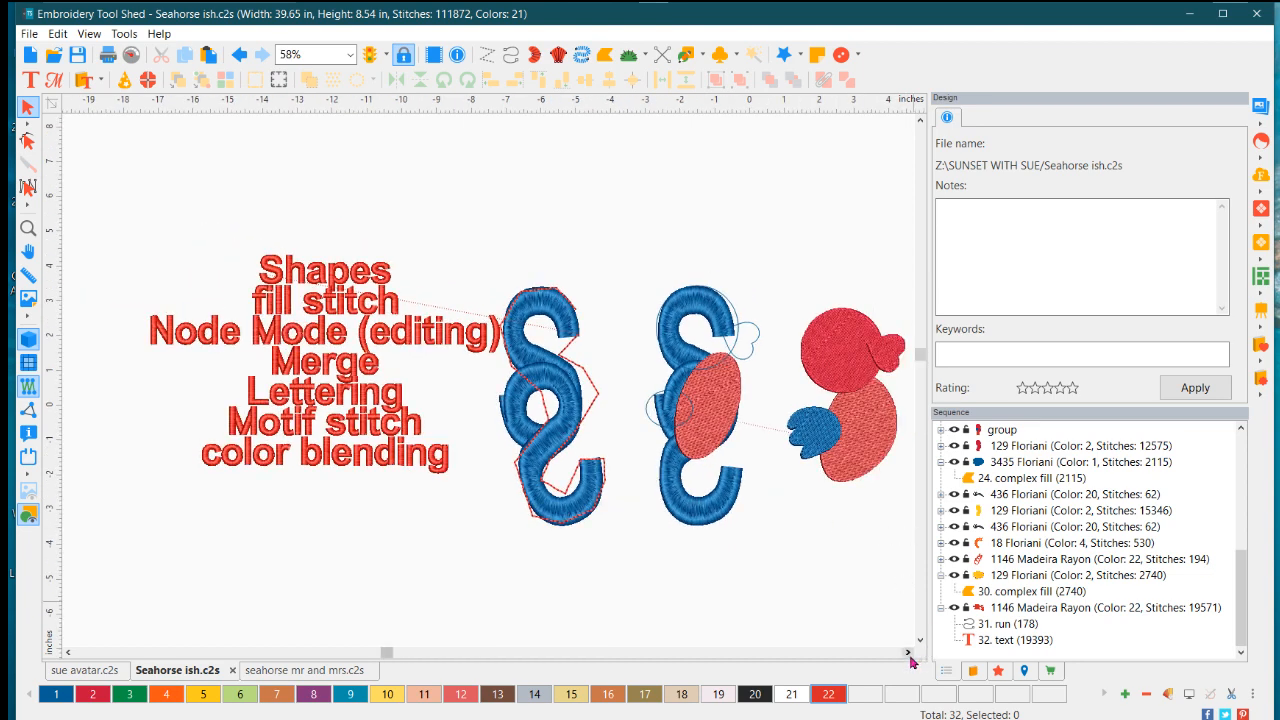
click(908, 652)
click(908, 652)
scroll(718, 413, up, 3)
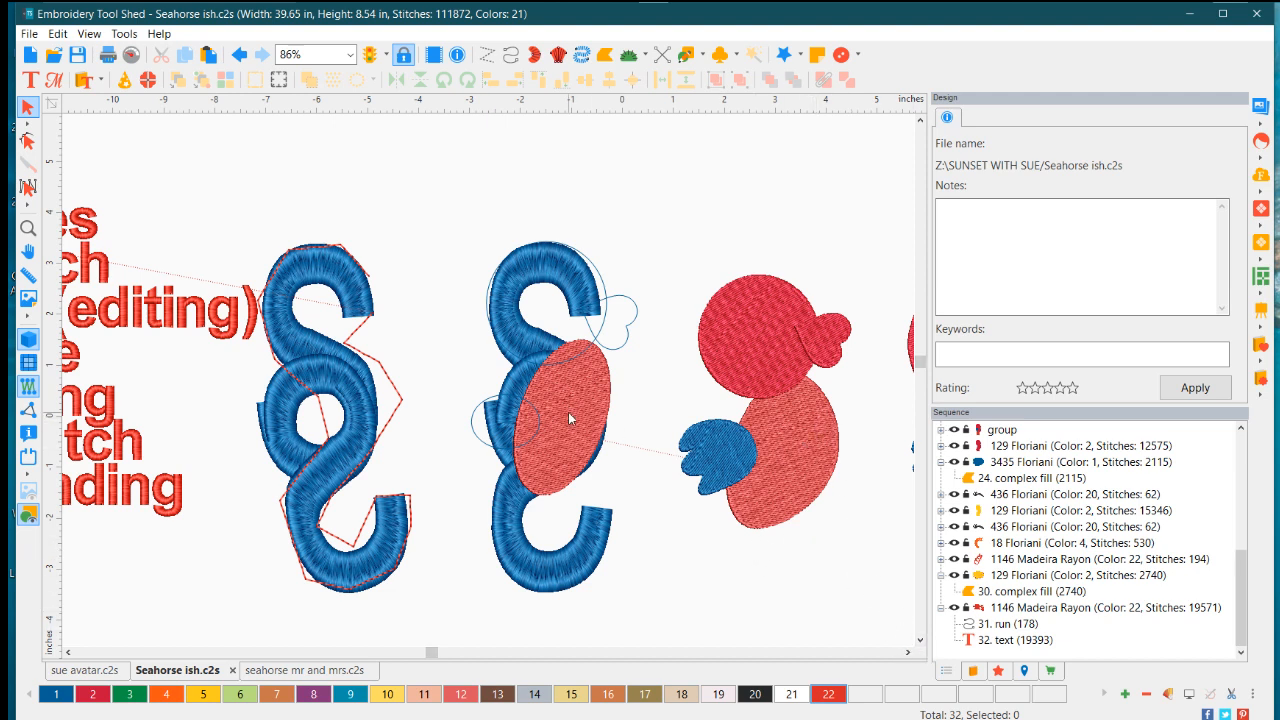
Edit the outline of the salmon body oval beside the blue fin, pull its lower right node outward, and regenerate the stitches
click(825, 430)
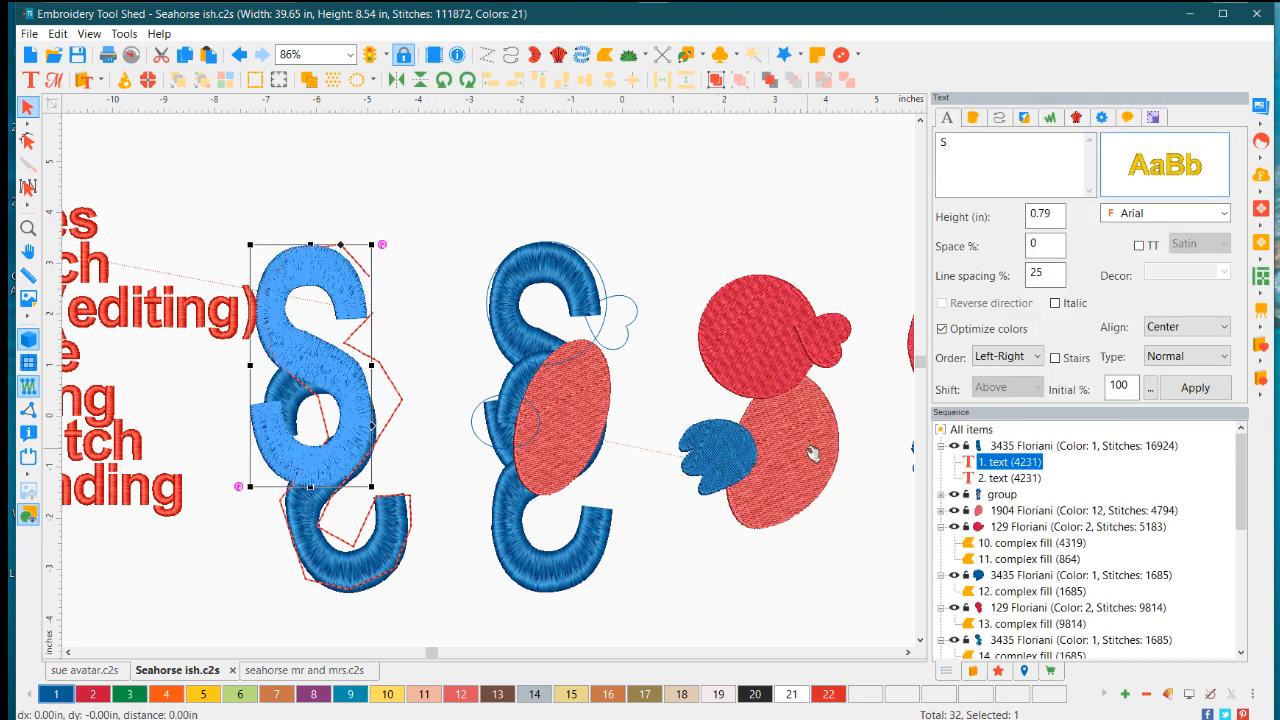
click(765, 445)
click(28, 140)
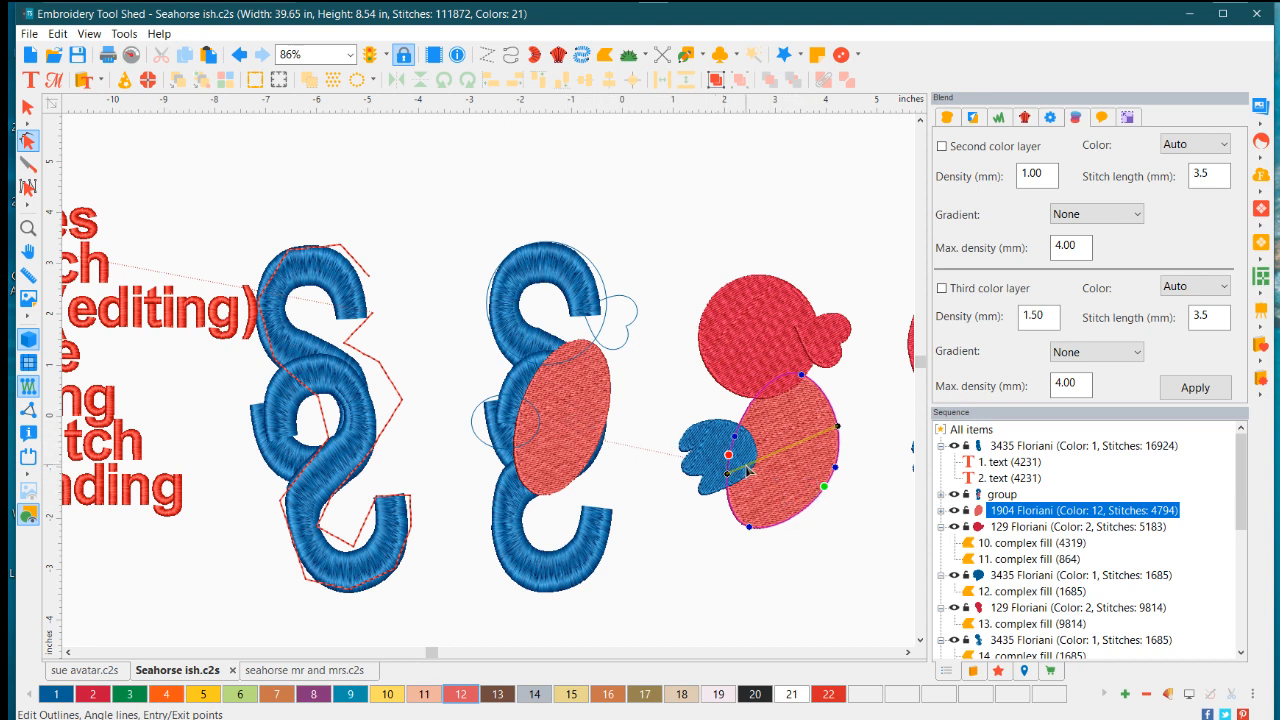
scroll(790, 481, up, 2)
scroll(805, 492, up, 1)
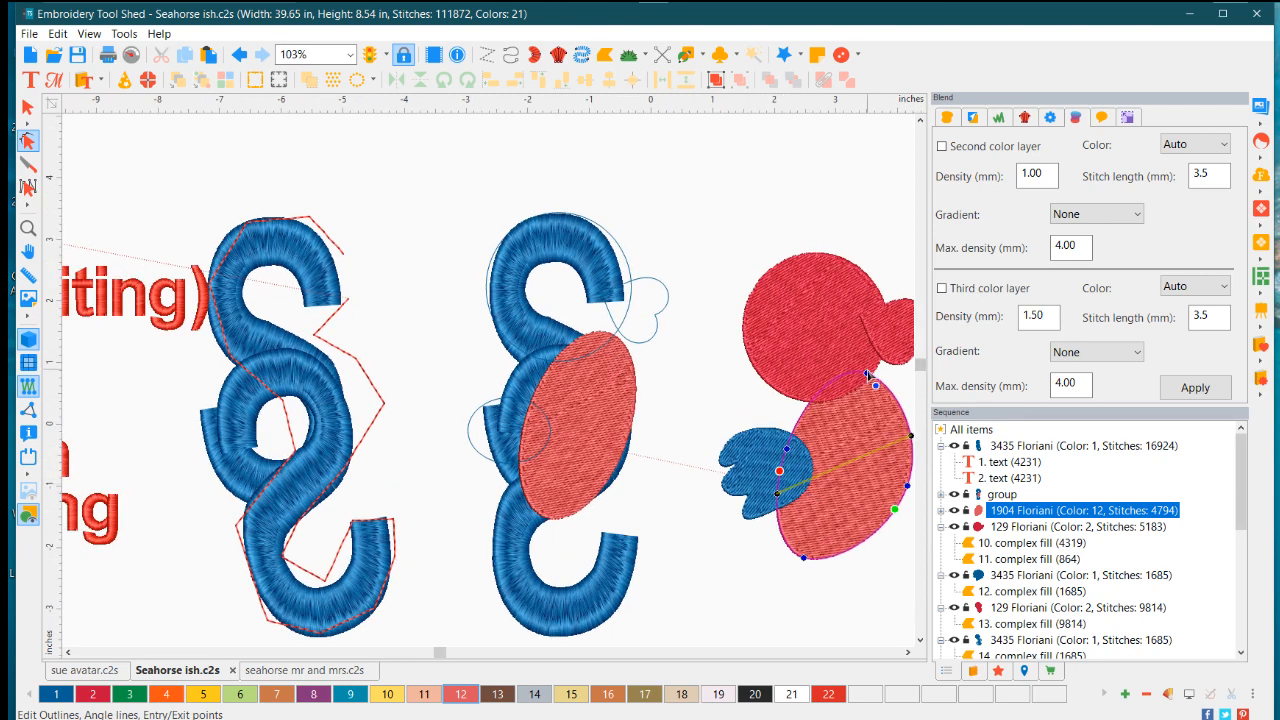
click(908, 653)
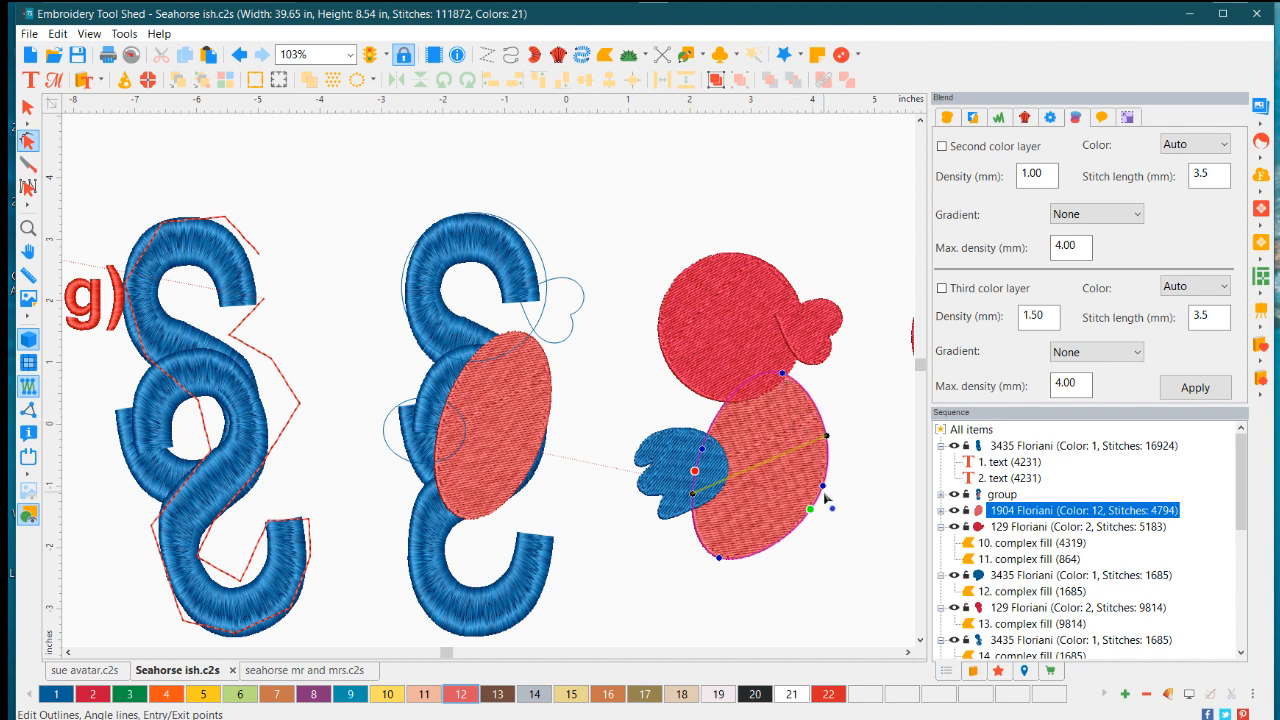
drag(824, 490, 837, 500)
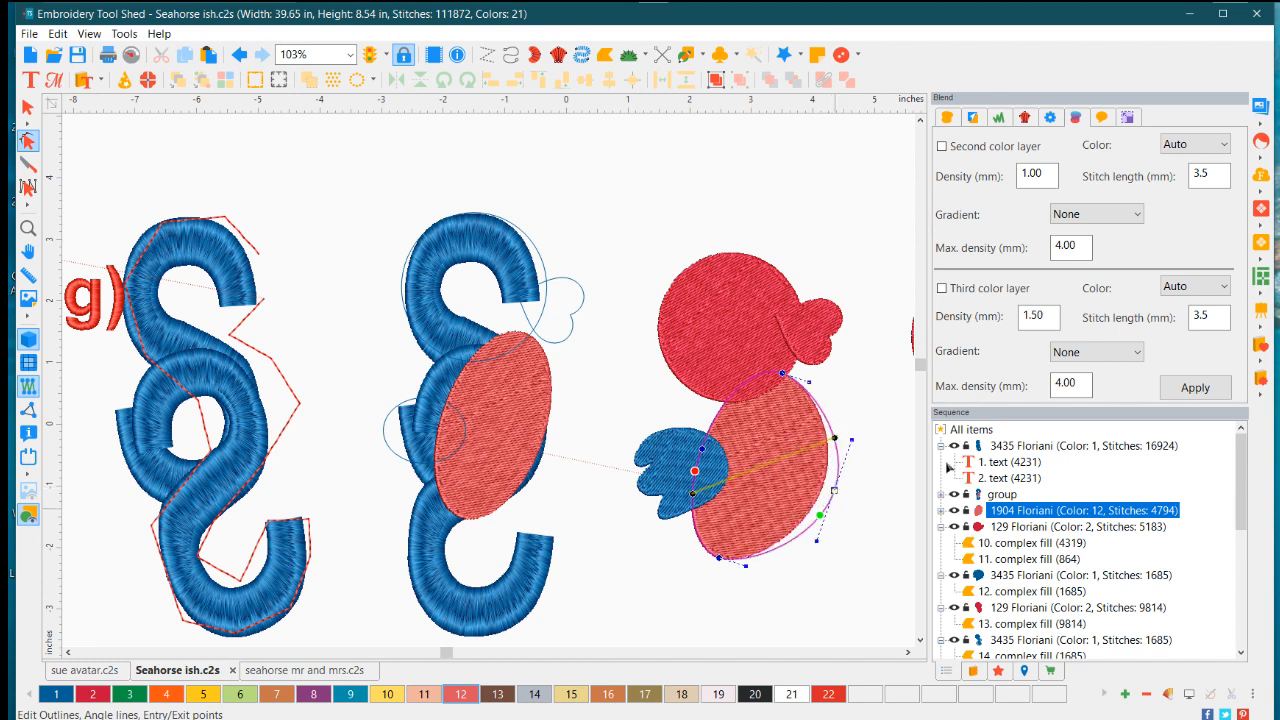
click(1194, 389)
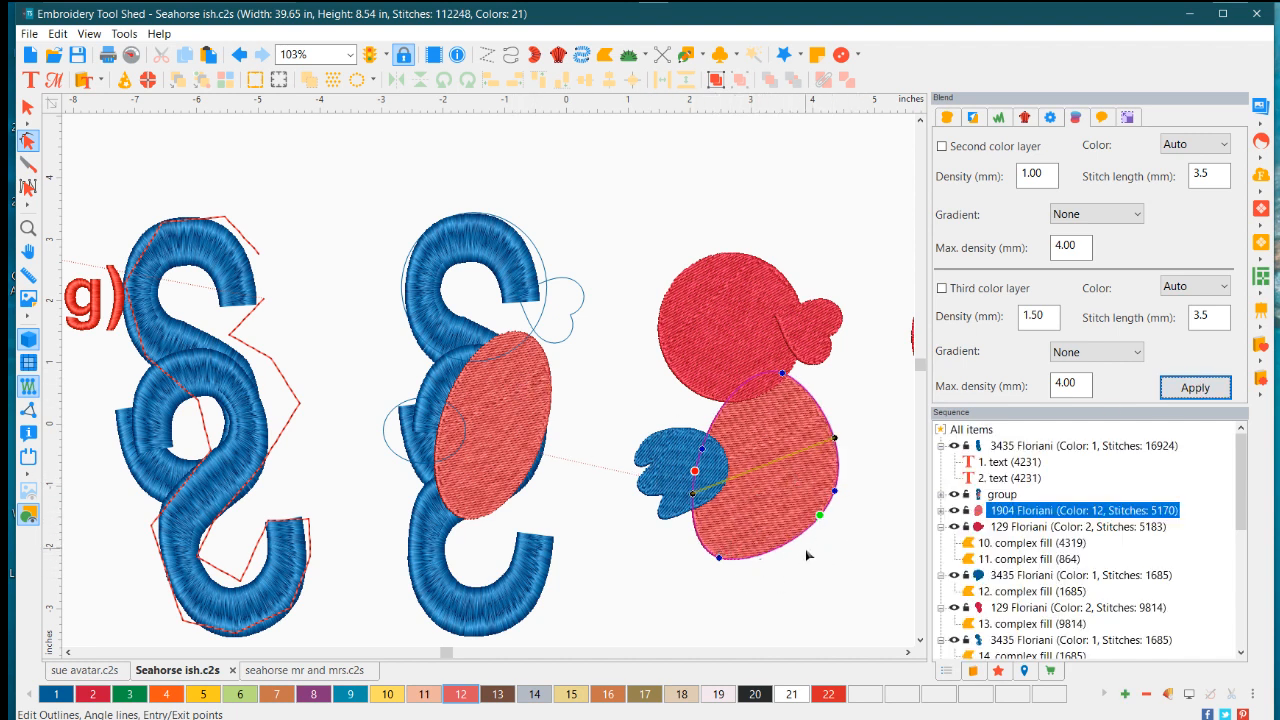
Weld the red head circle and the overlapping snout shape above the salmon body into one object
click(909, 655)
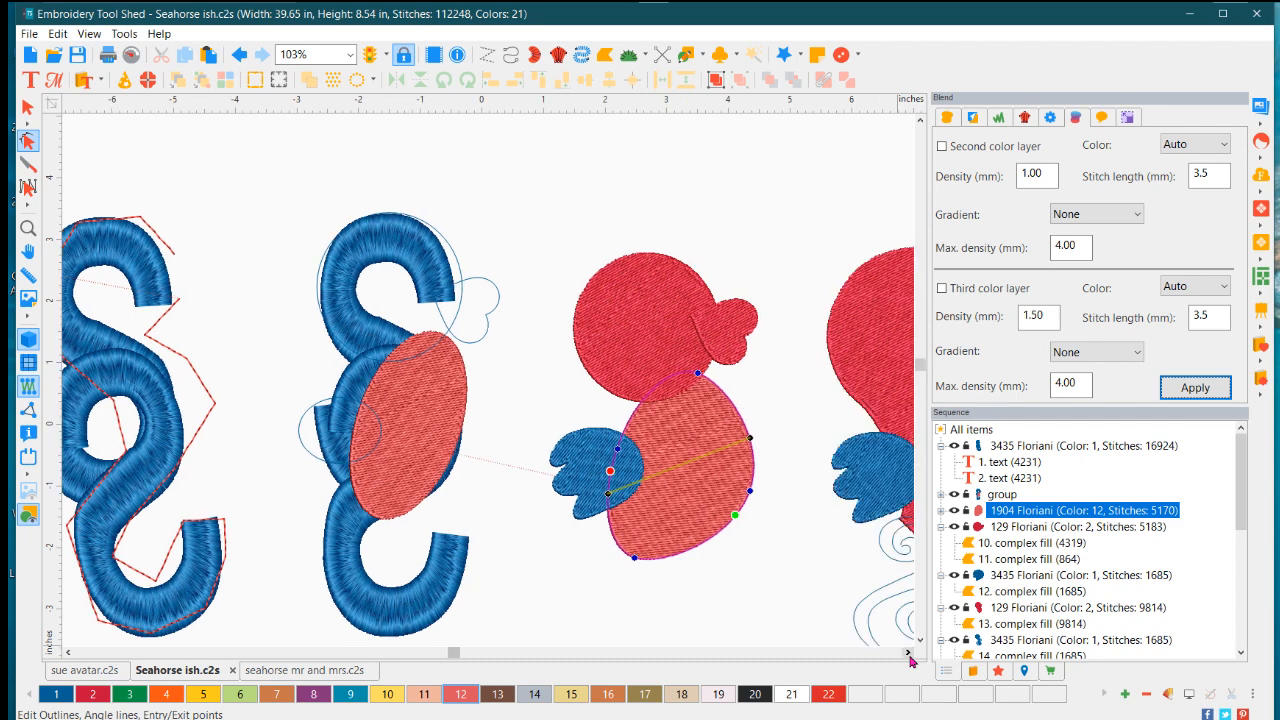
click(909, 655)
click(909, 655)
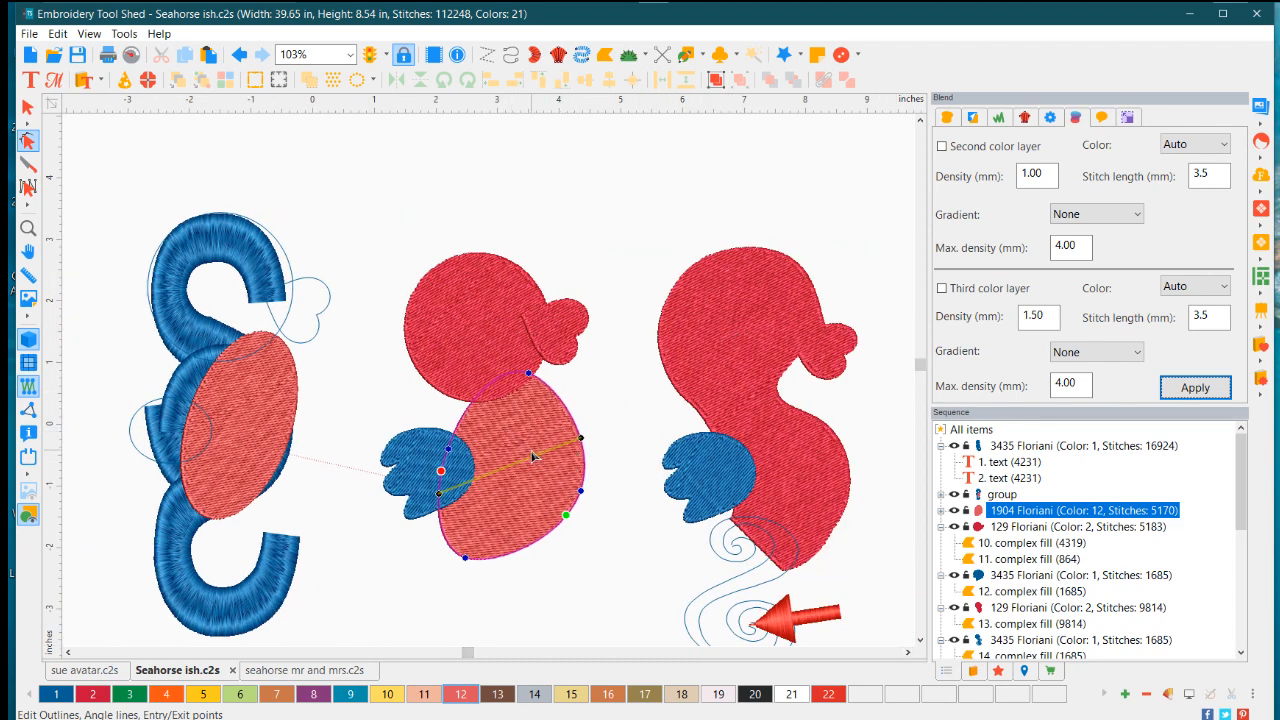
scroll(450, 330, up, 2)
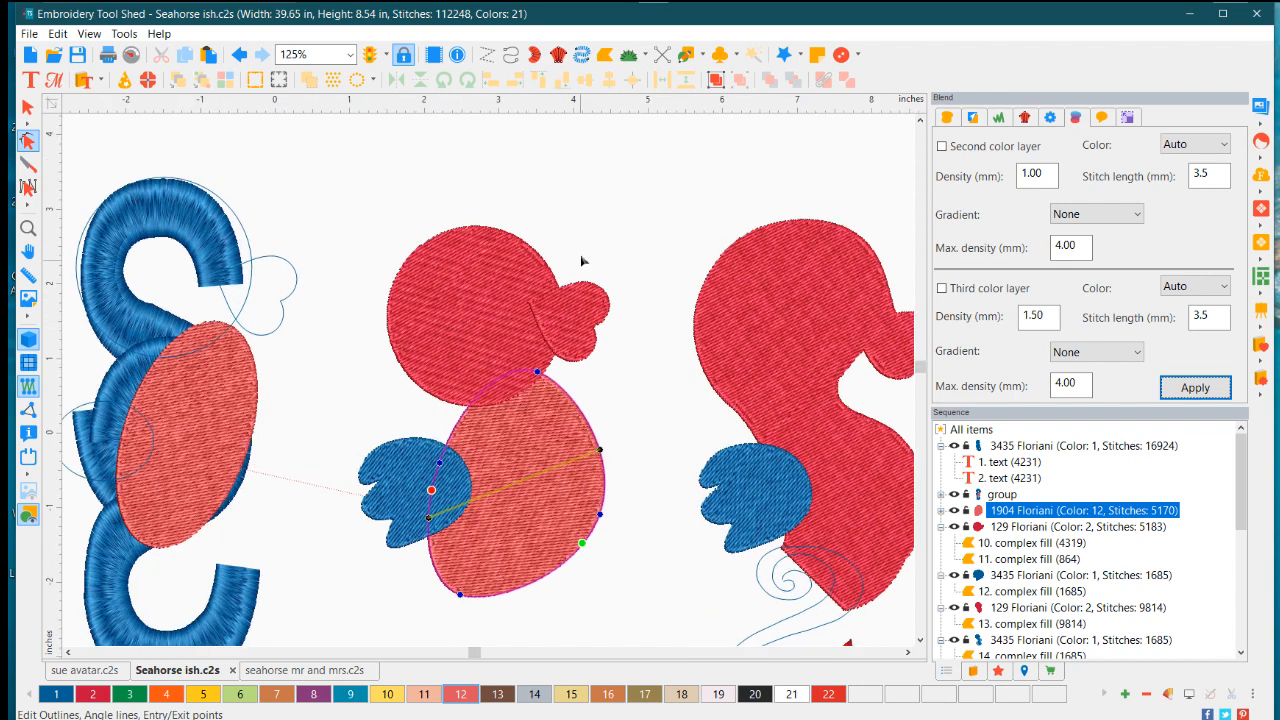
click(494, 295)
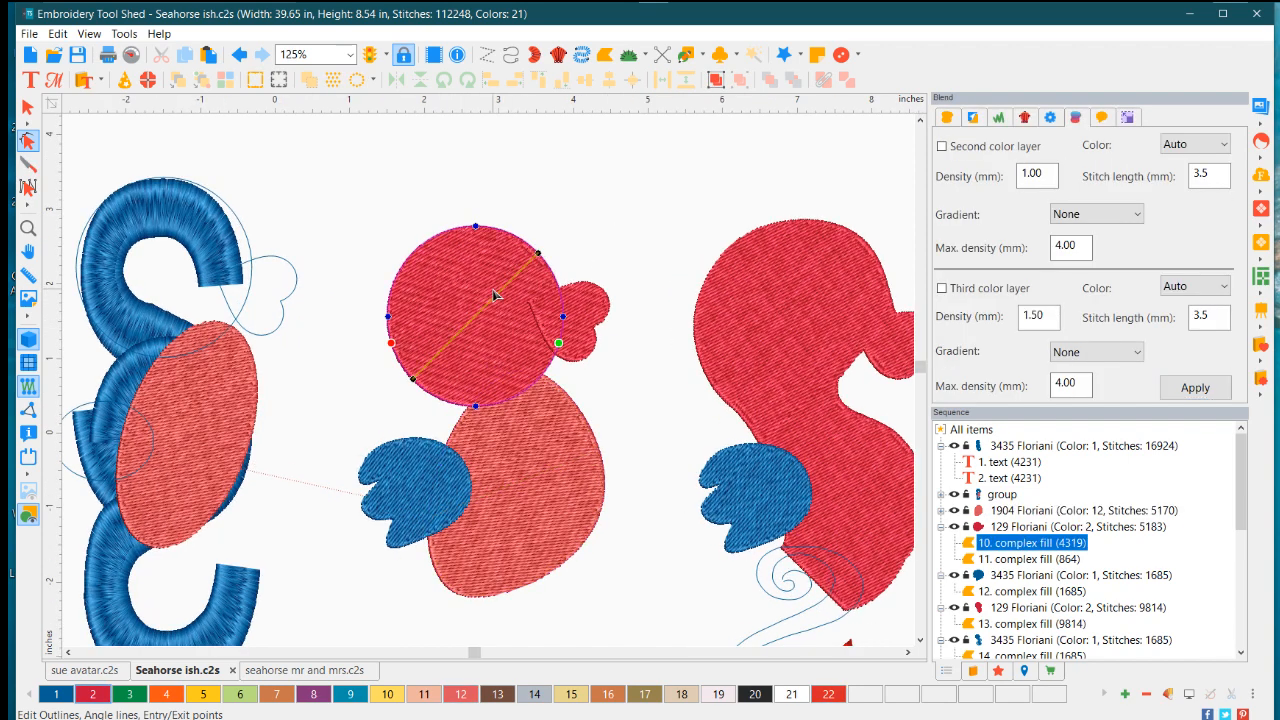
click(28, 107)
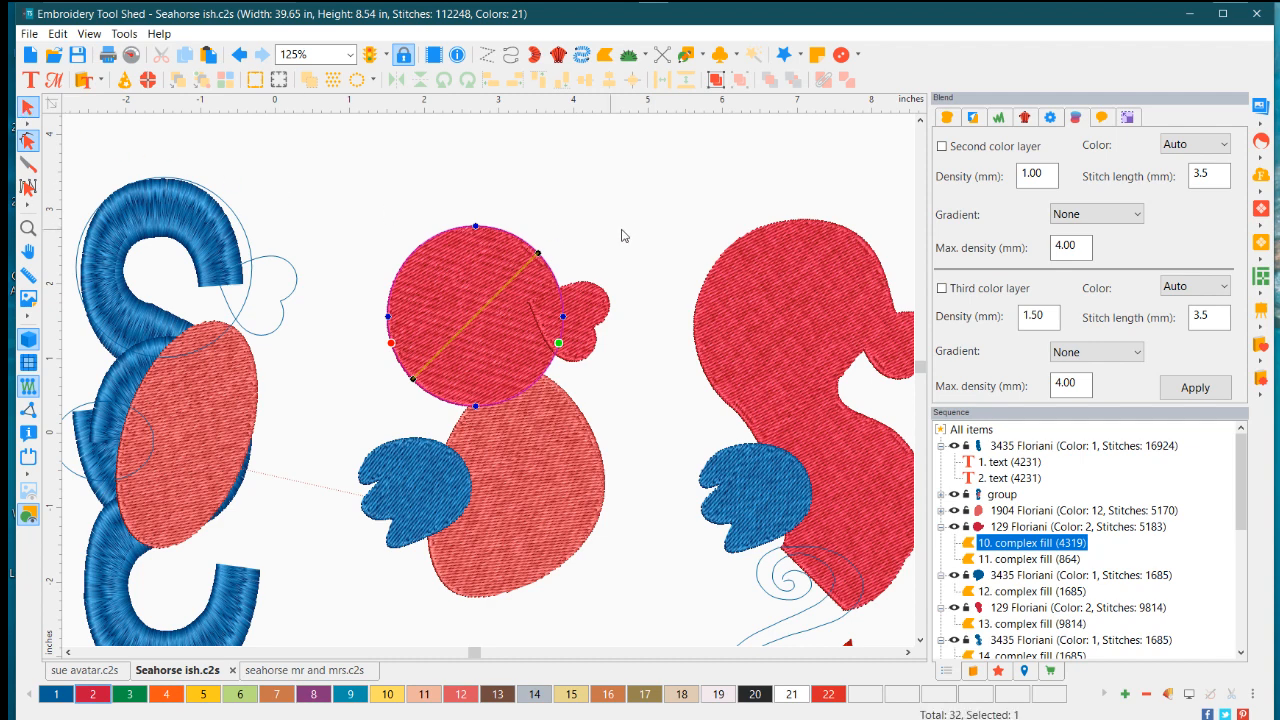
click(651, 237)
click(514, 272)
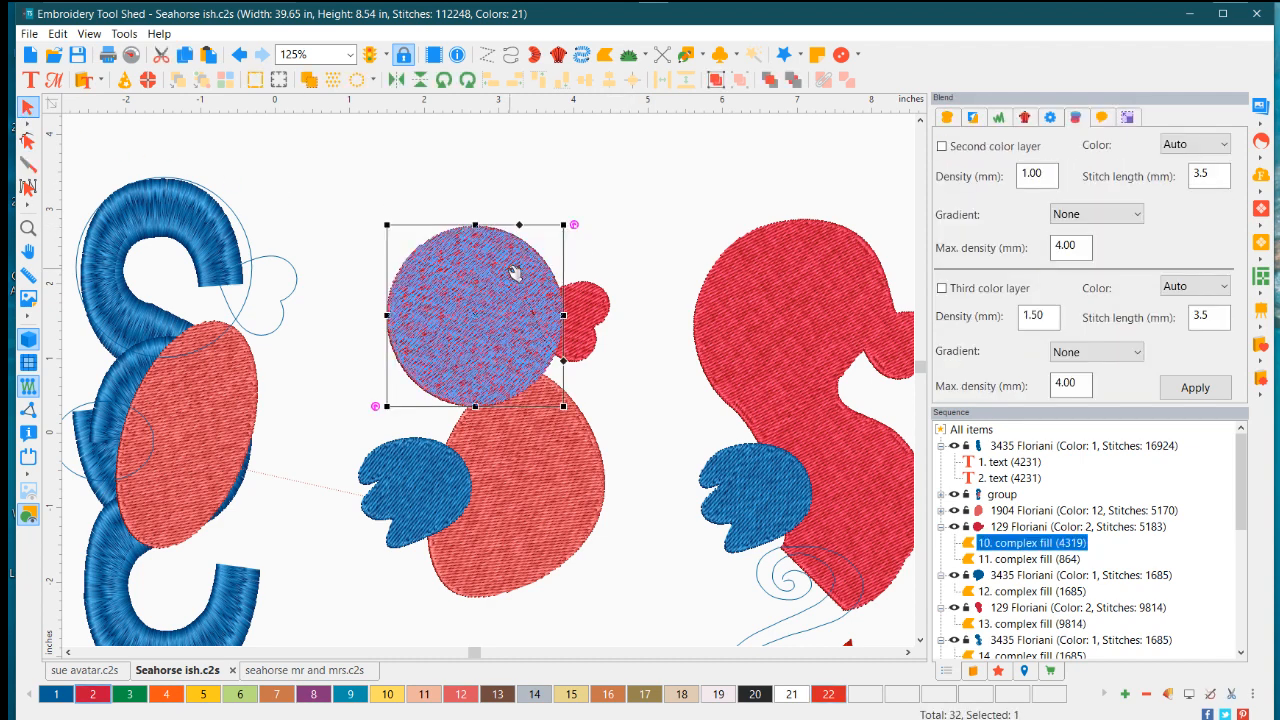
shift+click(603, 314)
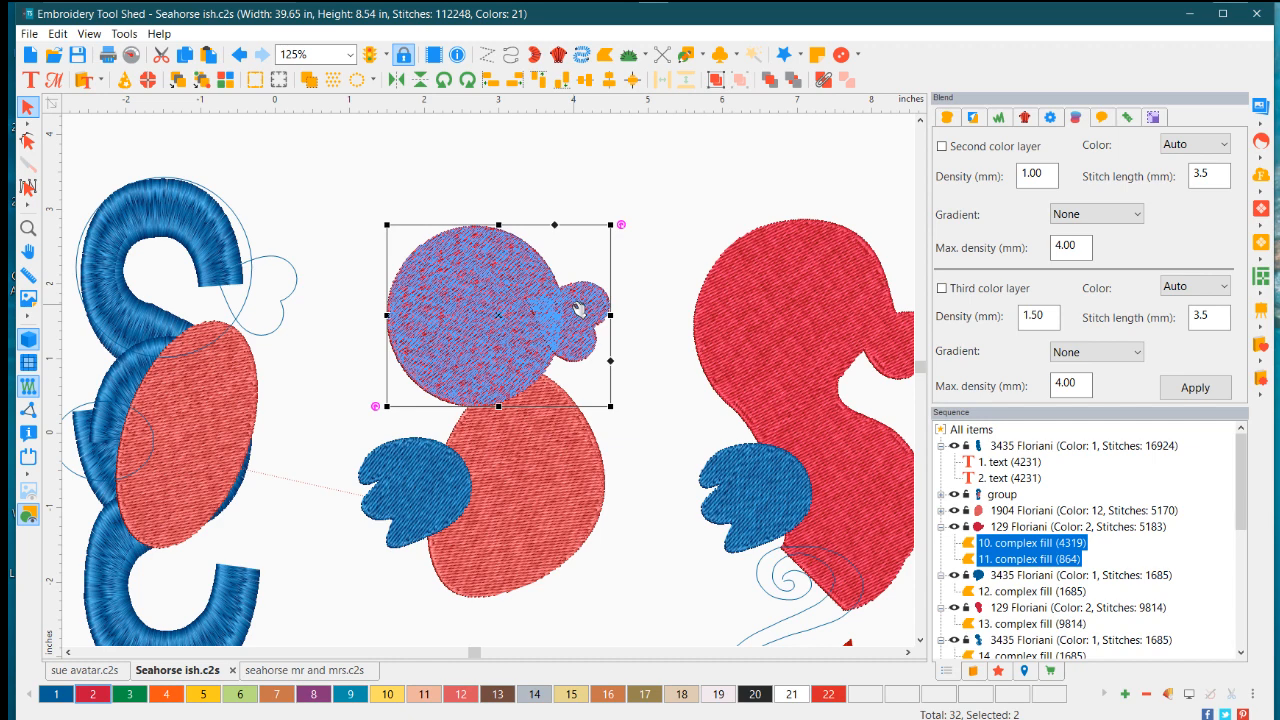
right_click(577, 311)
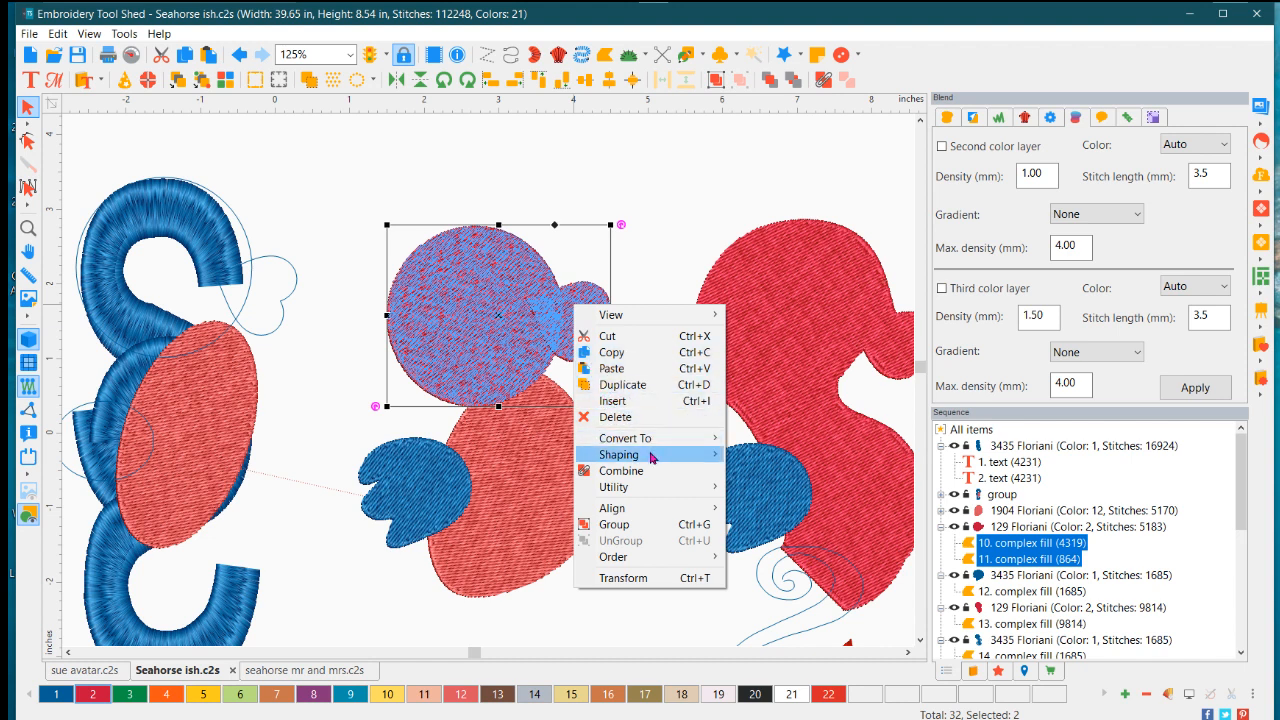
mouse_move(652, 457)
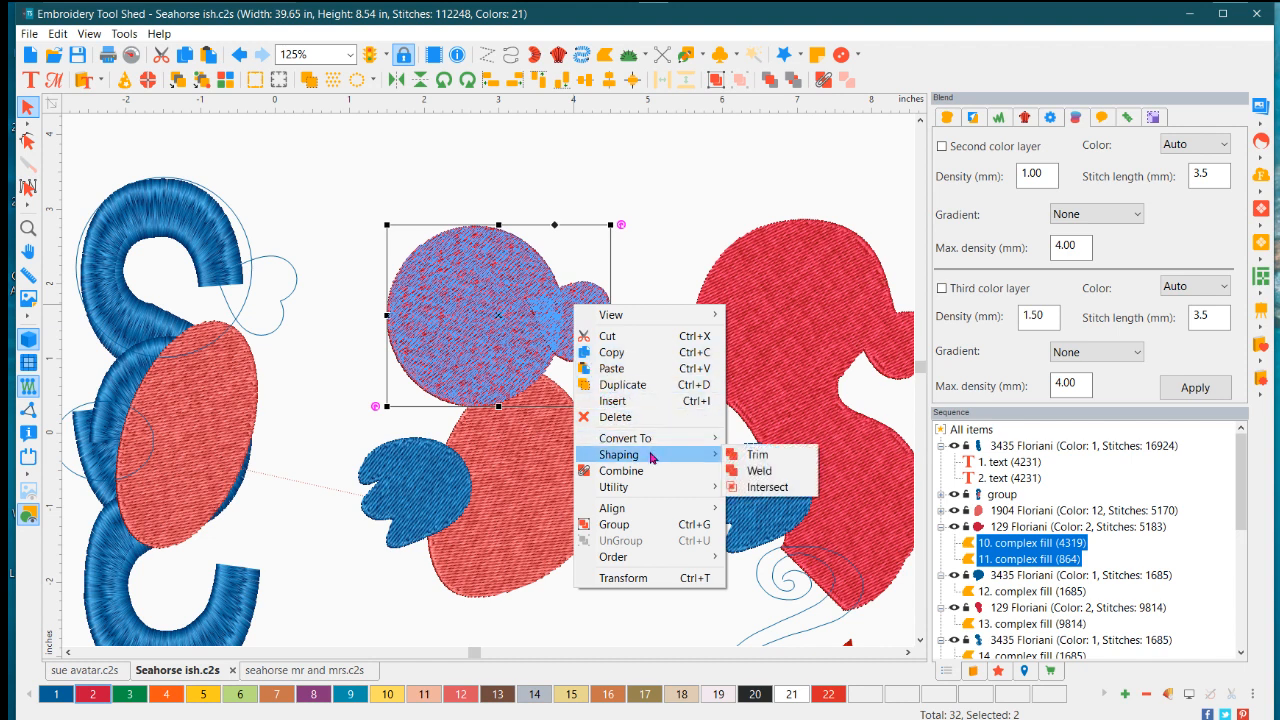
click(759, 472)
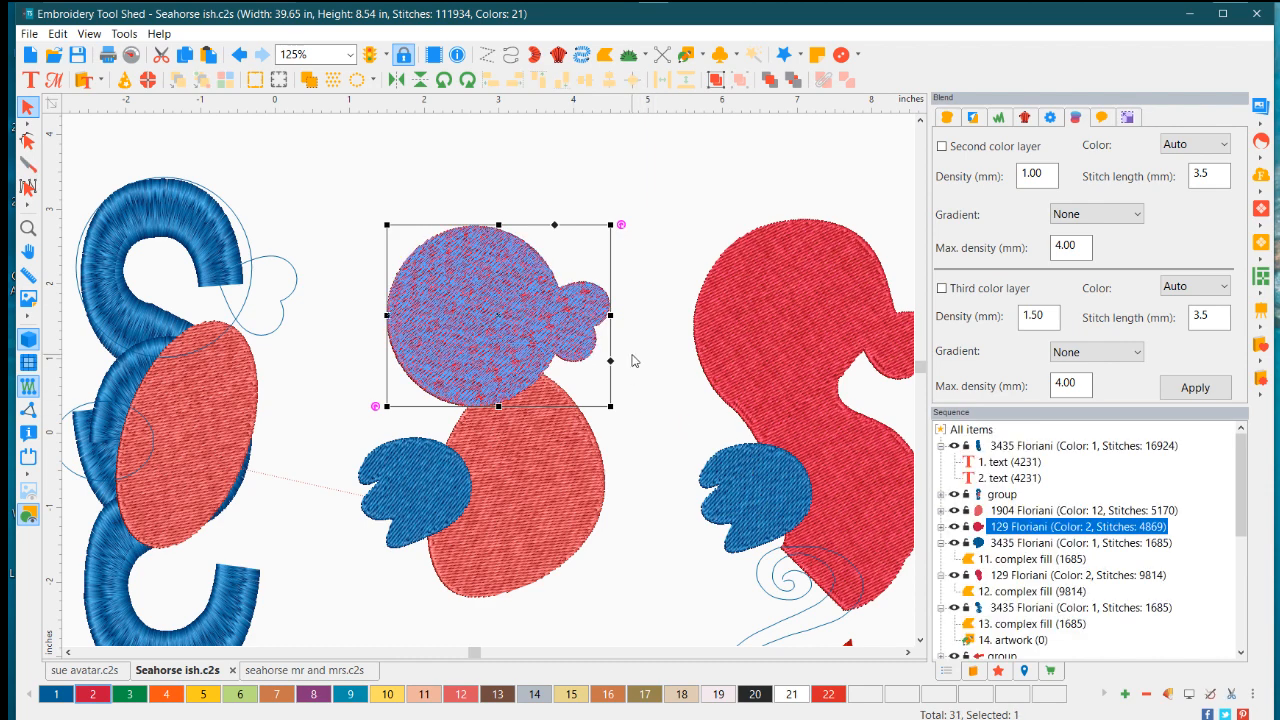
key(Escape)
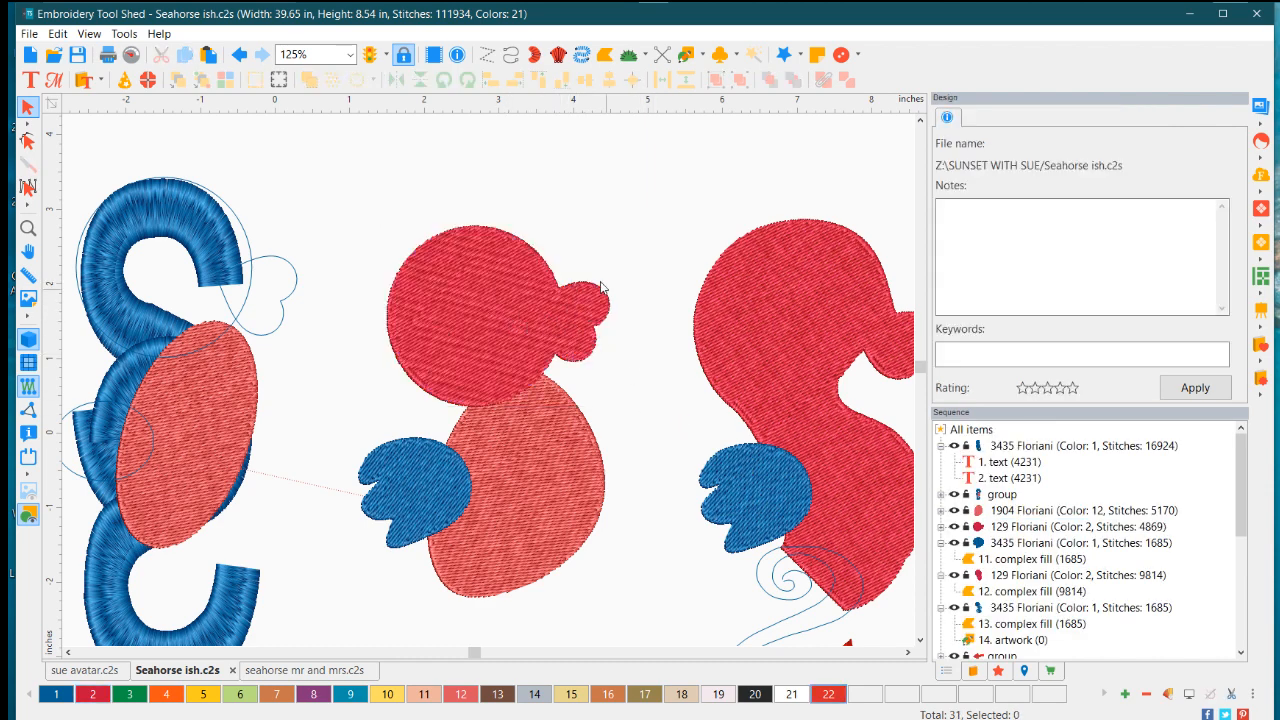
Edit the welded head's outline, nudging the snout's top node inward and deleting the dense nodes along the head's upper right edge
scroll(561, 337, up, 2)
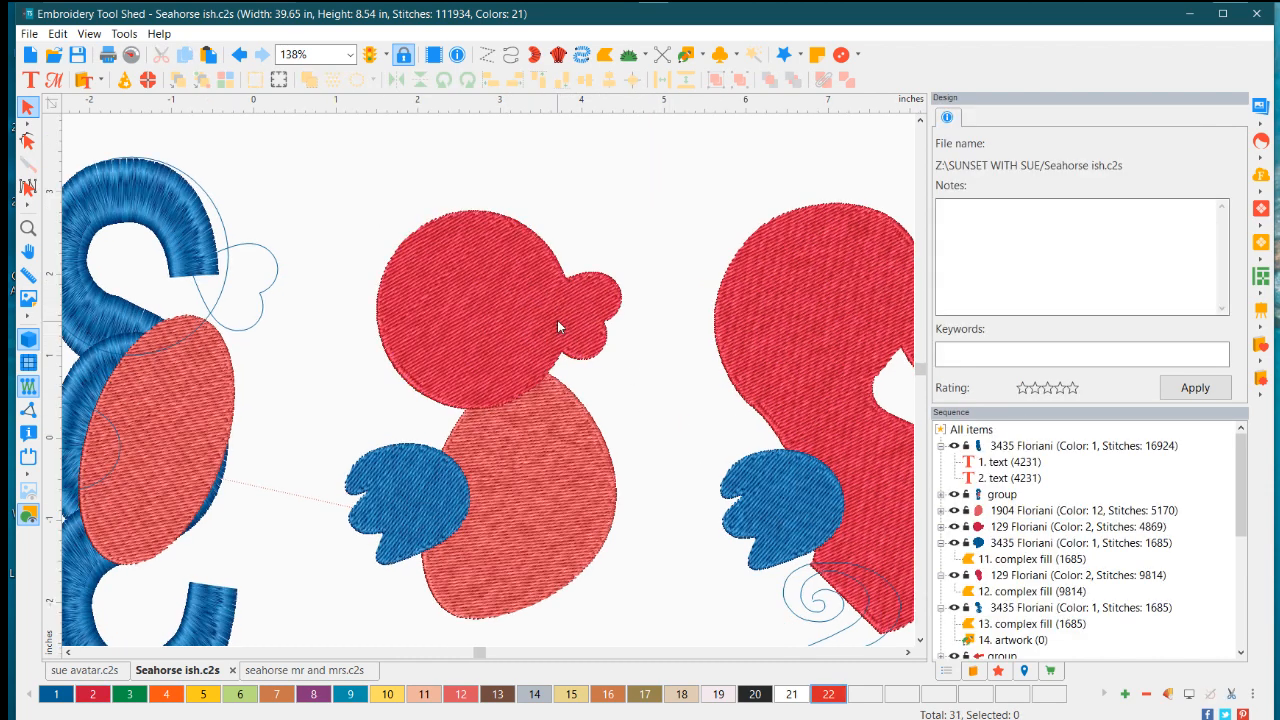
click(598, 300)
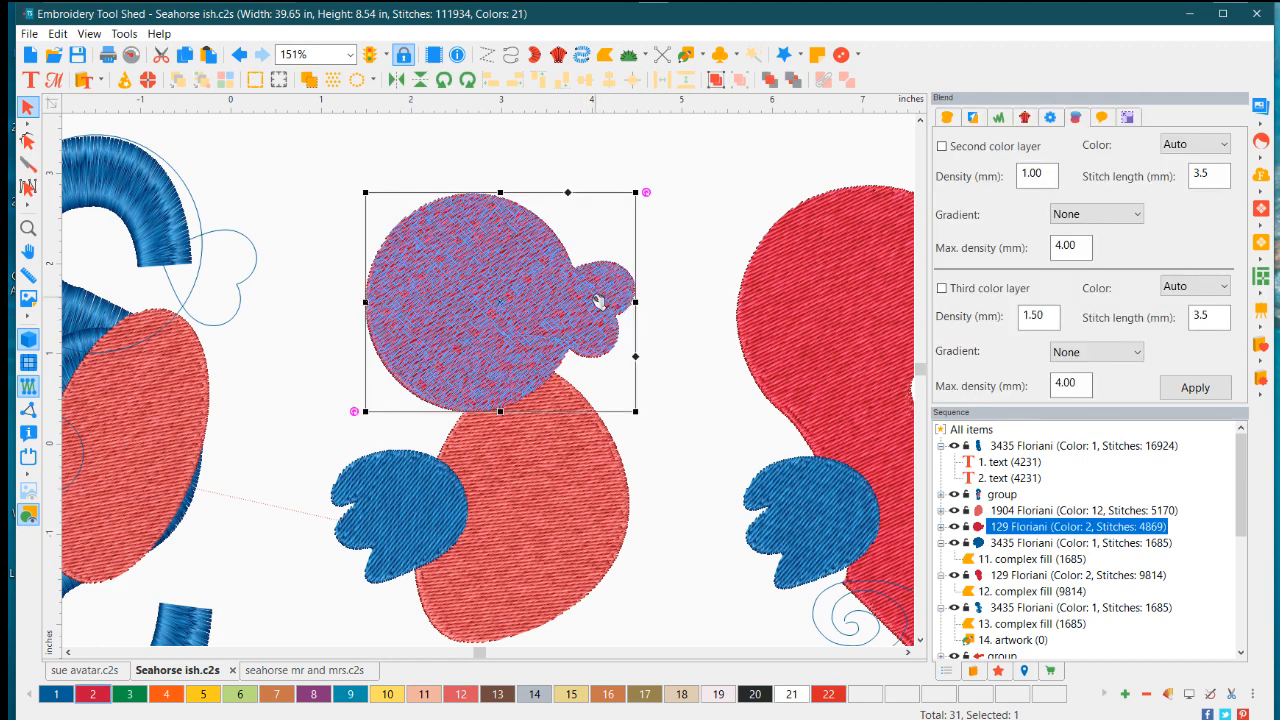
click(28, 141)
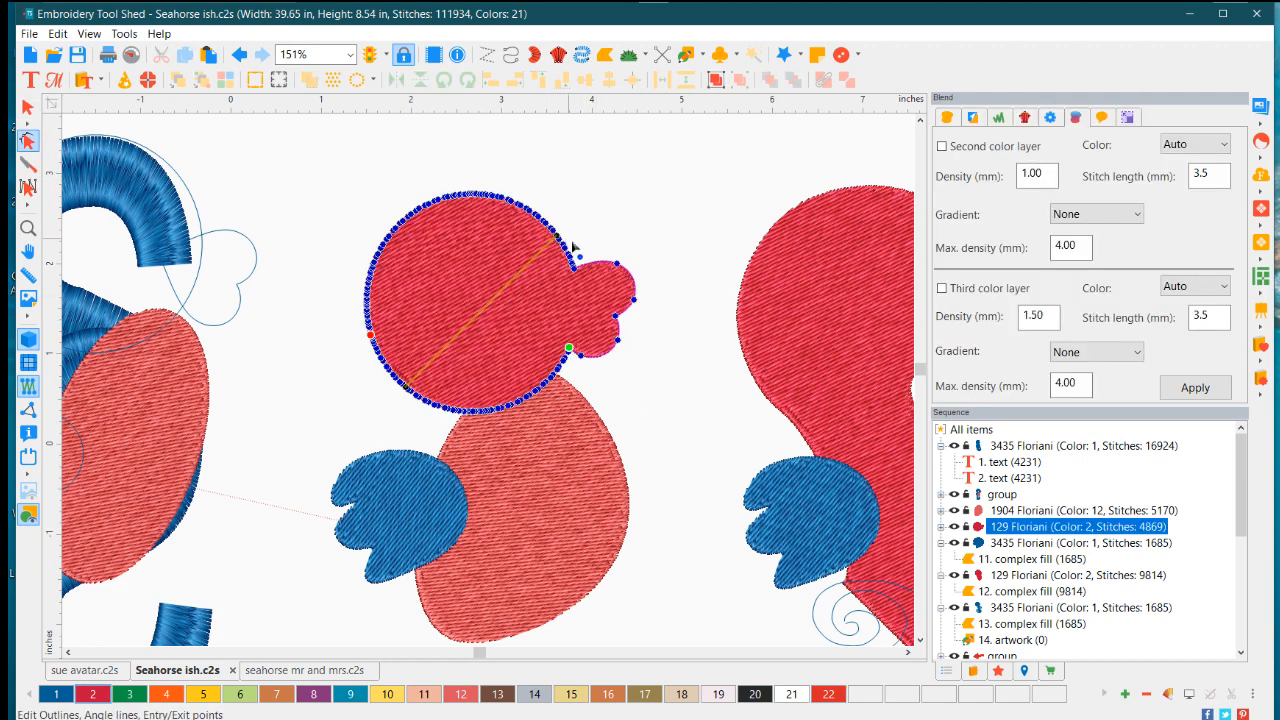
drag(615, 264, 605, 269)
click(495, 182)
click(496, 227)
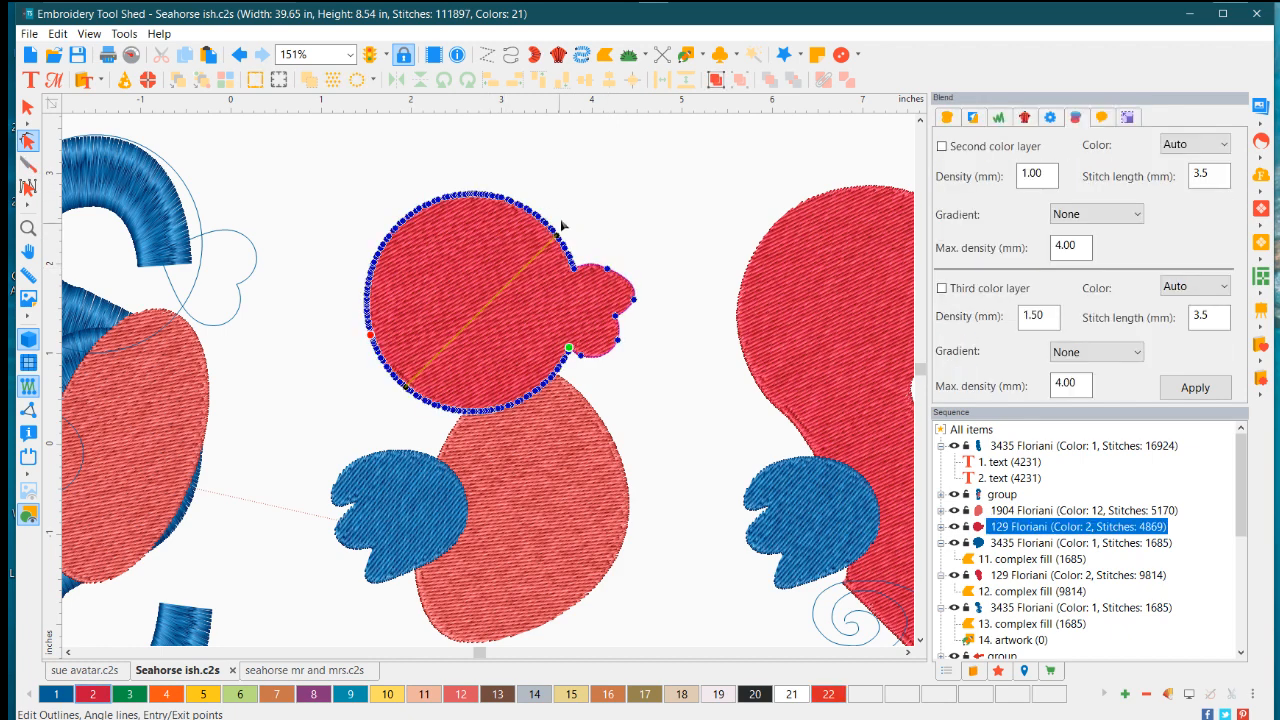
drag(446, 162, 584, 292)
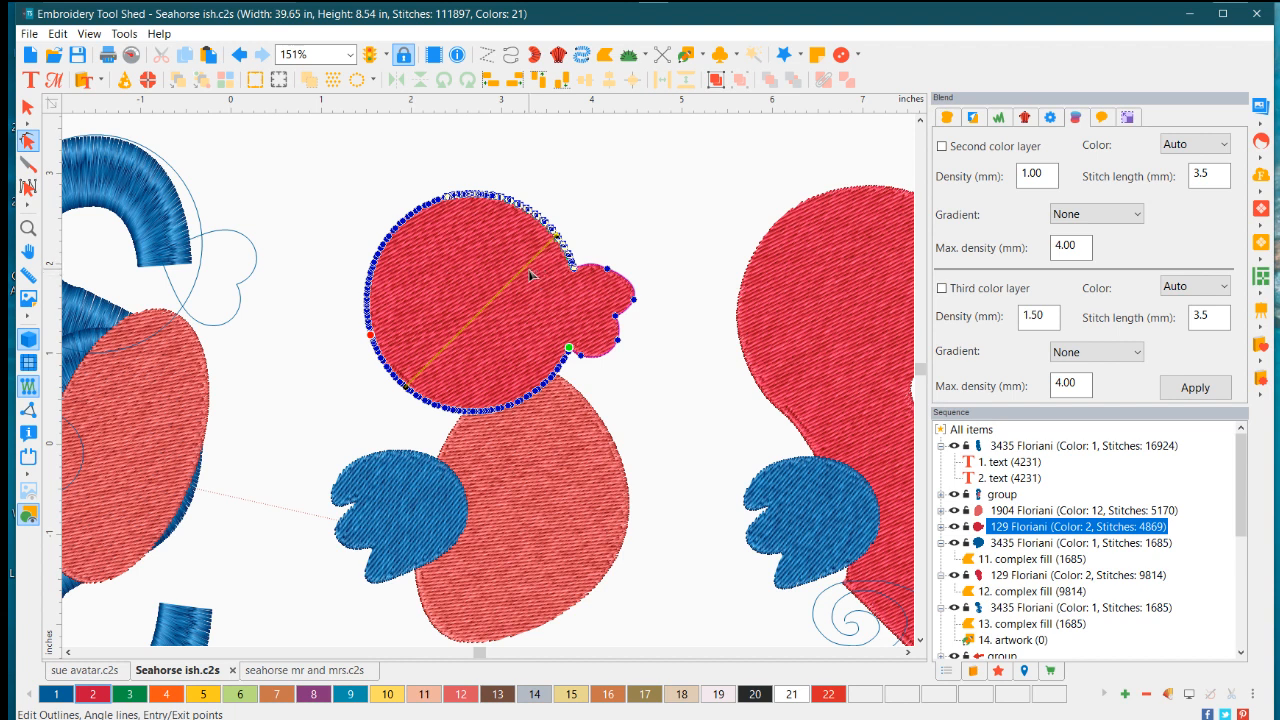
key(Delete)
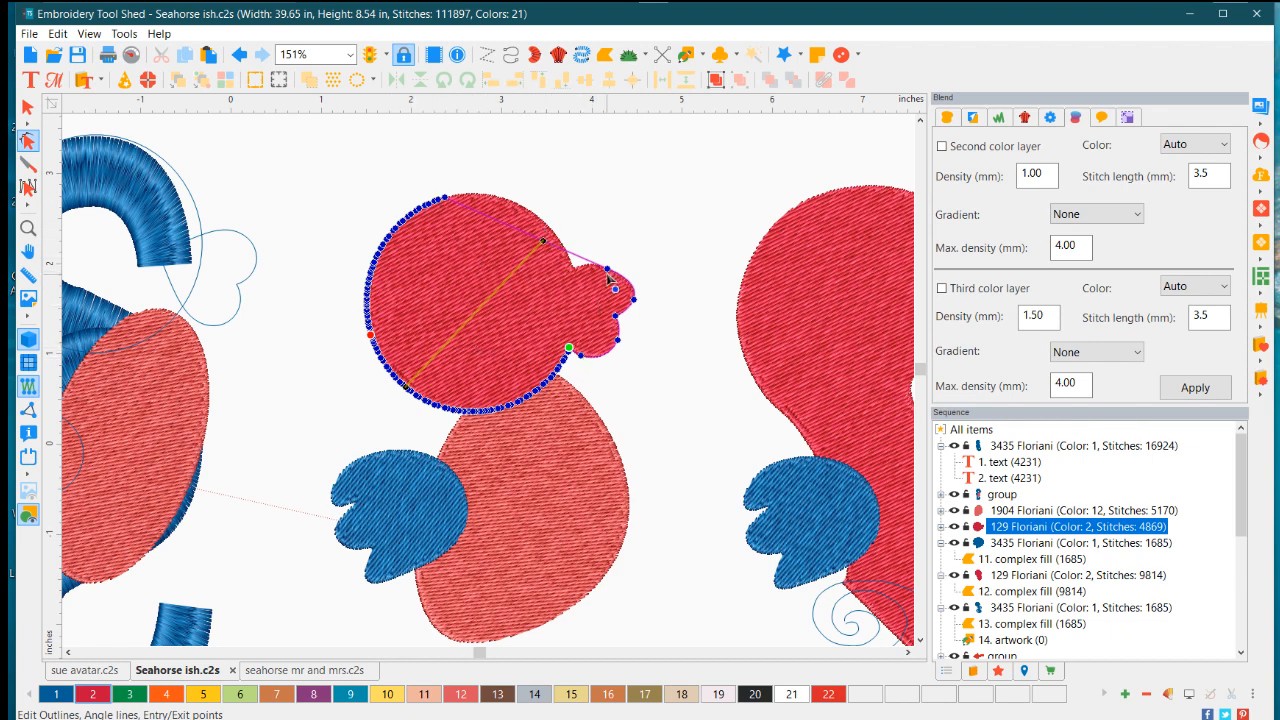
Shift the snout's top node slightly toward the head, tilt the stitch angle line more steeply, and apply the changes to the fill
scroll(605, 278, up, 2)
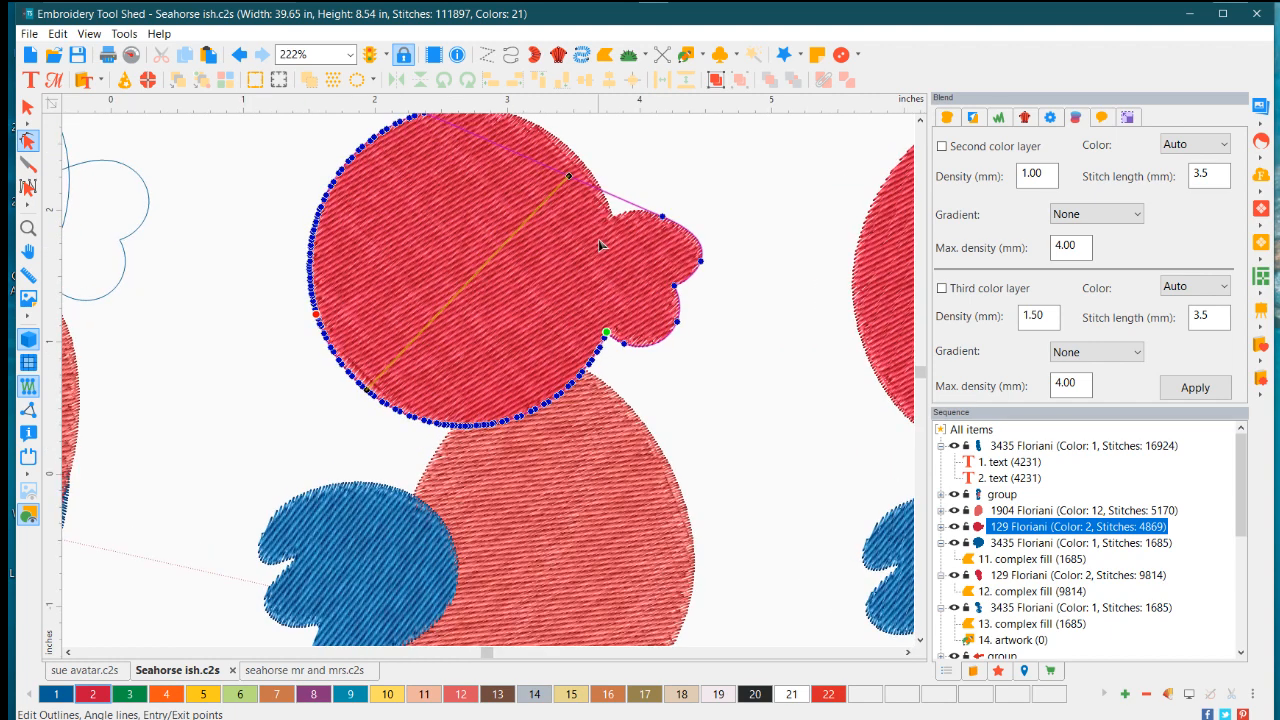
drag(662, 216, 645, 213)
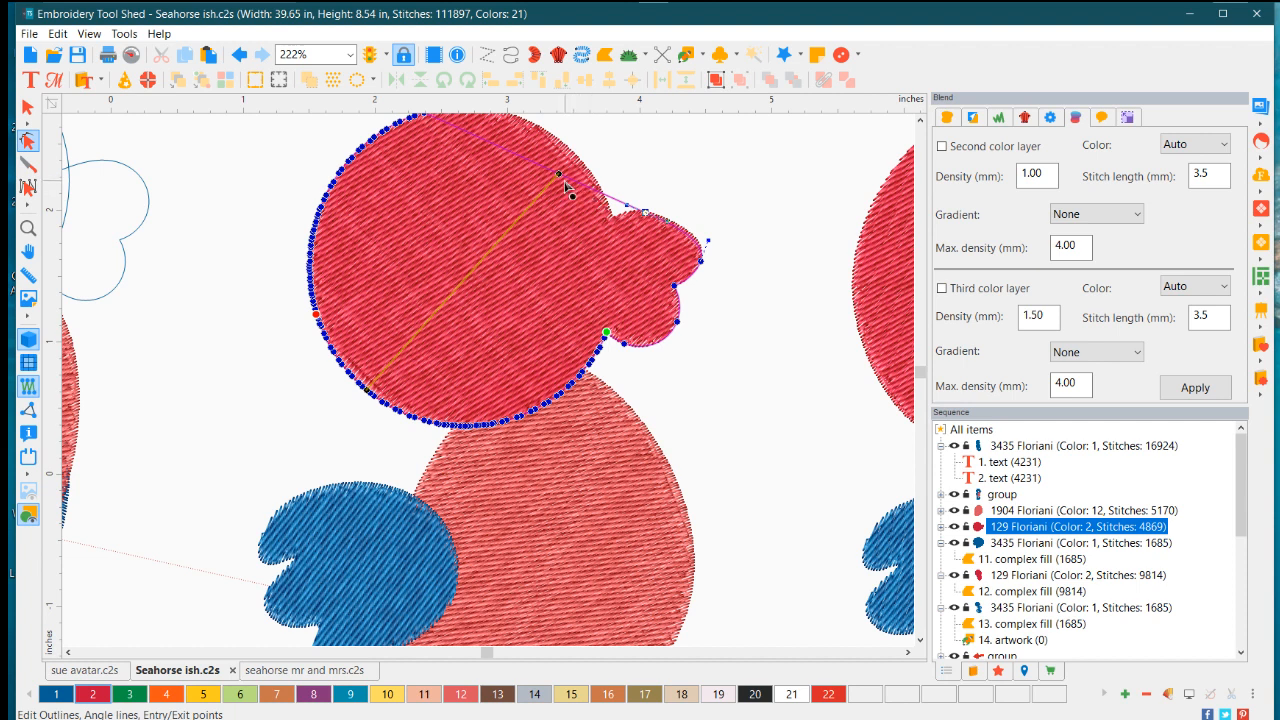
drag(558, 176, 546, 140)
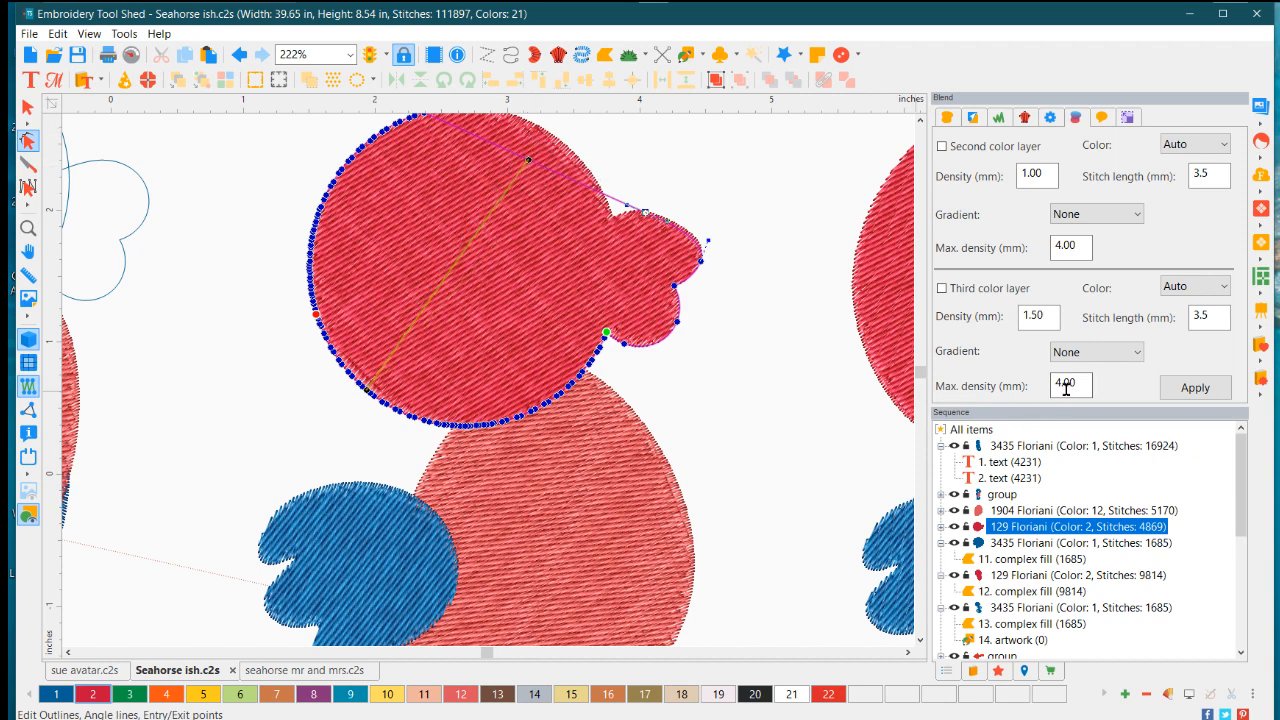
click(1198, 388)
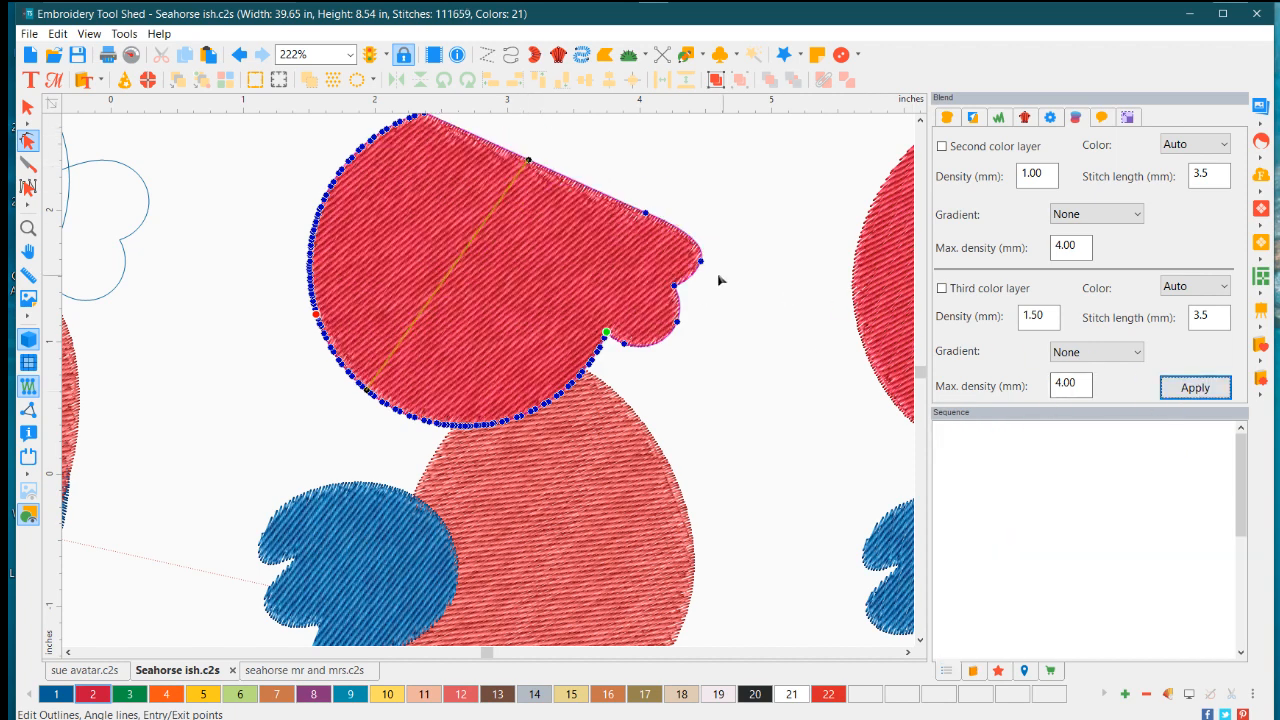
Undo the recent edits to the red head's outline, back to before the nodes along its upper right edge were deleted
right_click(562, 181)
click(601, 224)
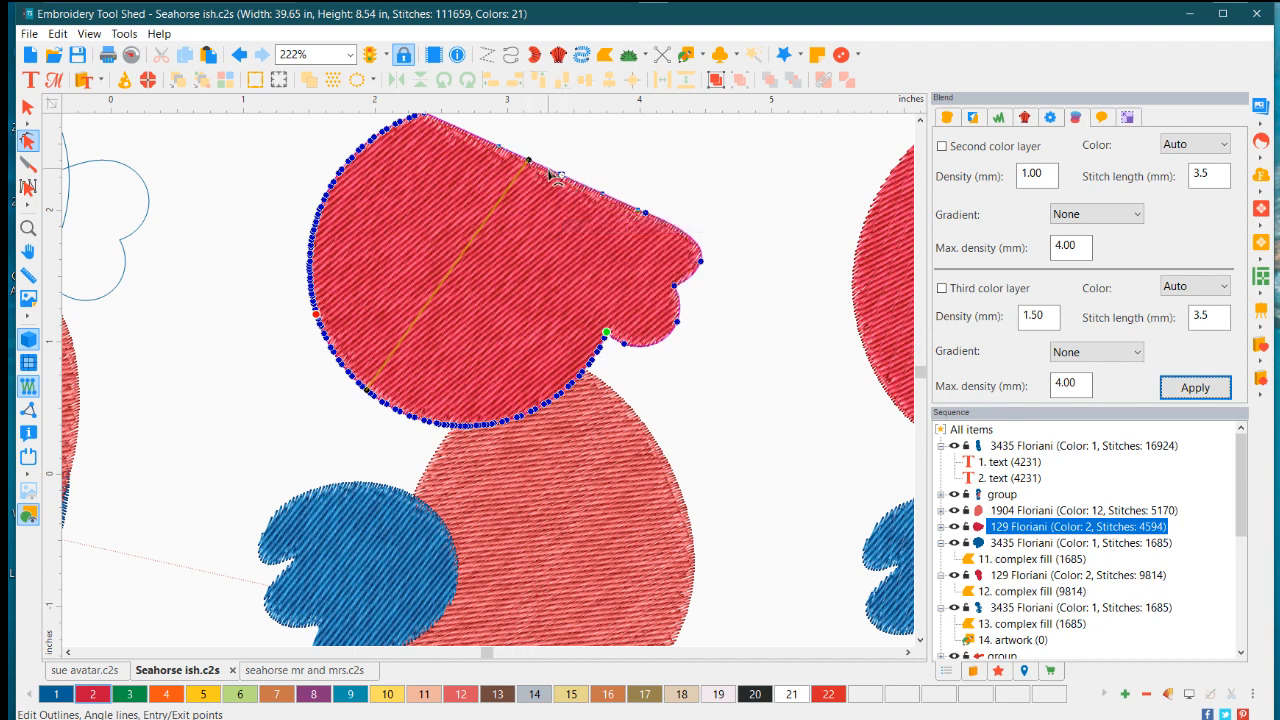
key(ctrl+z)
key(ctrl+z)
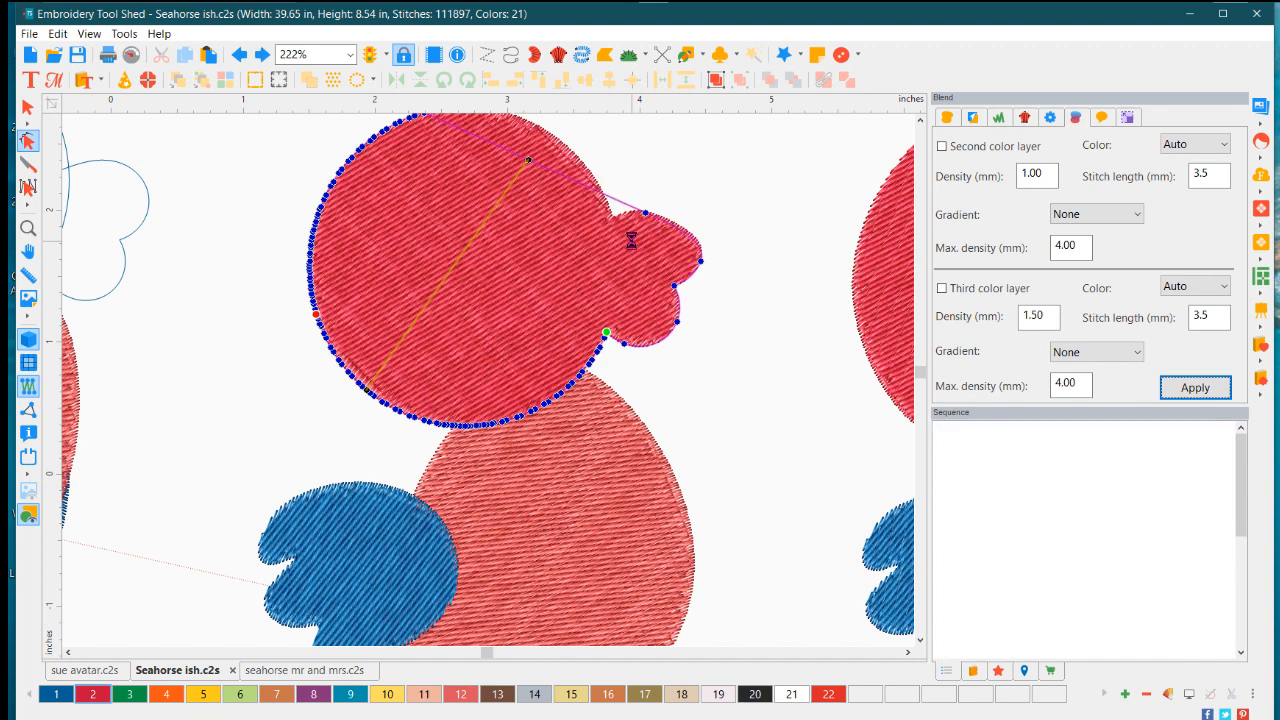
key(ctrl+z)
key(ctrl+z)
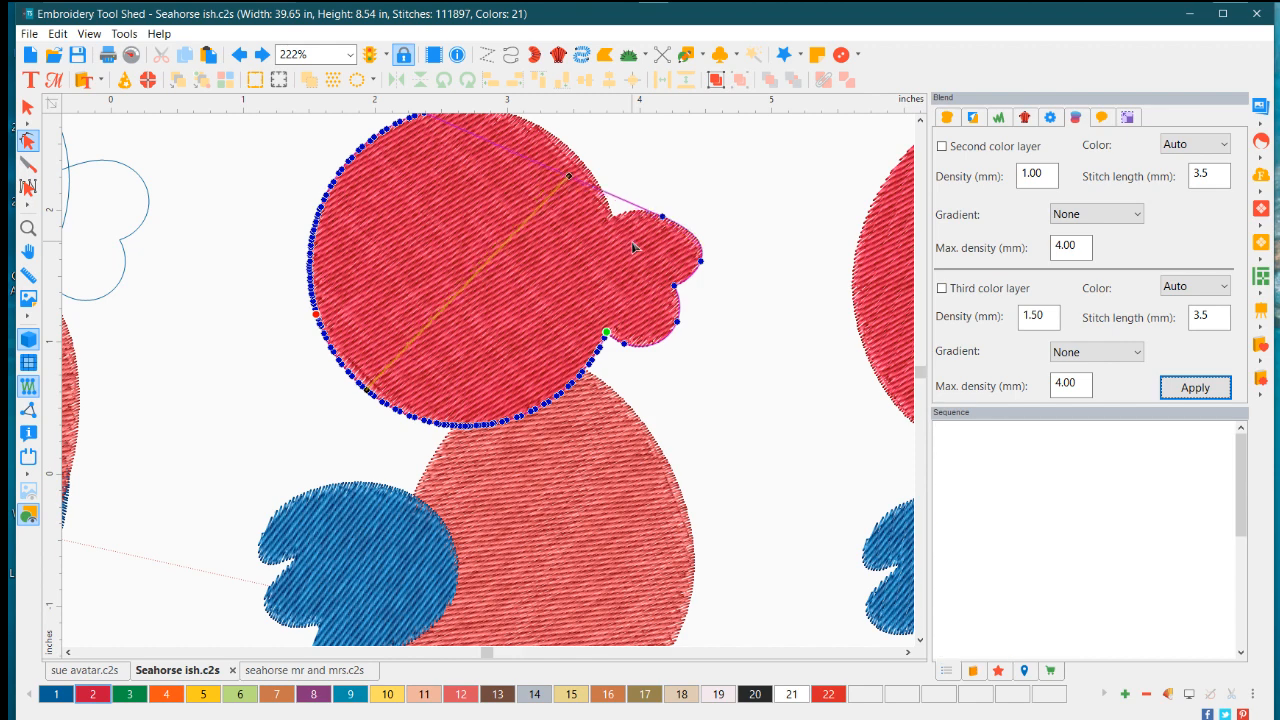
key(ctrl+z)
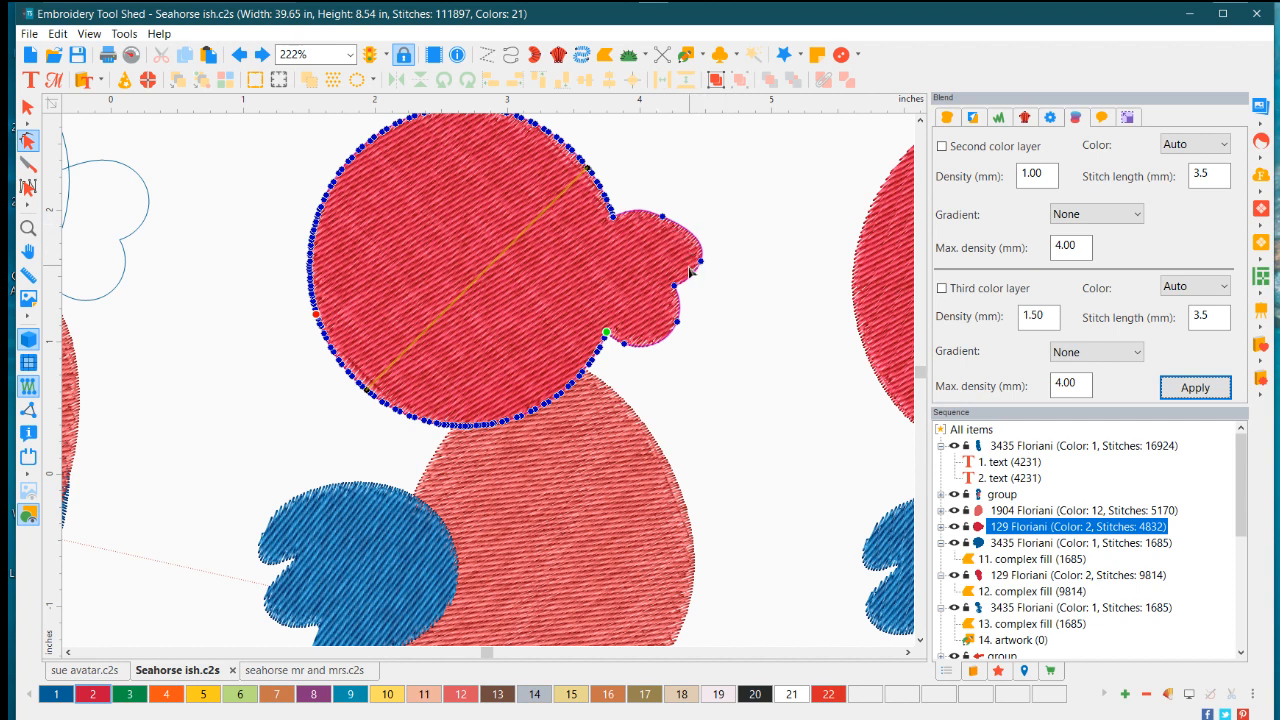
Reshape the snout by moving the notch node between its two lobes slightly toward the head and raising its top node, regenerating the stitches
drag(678, 290, 641, 275)
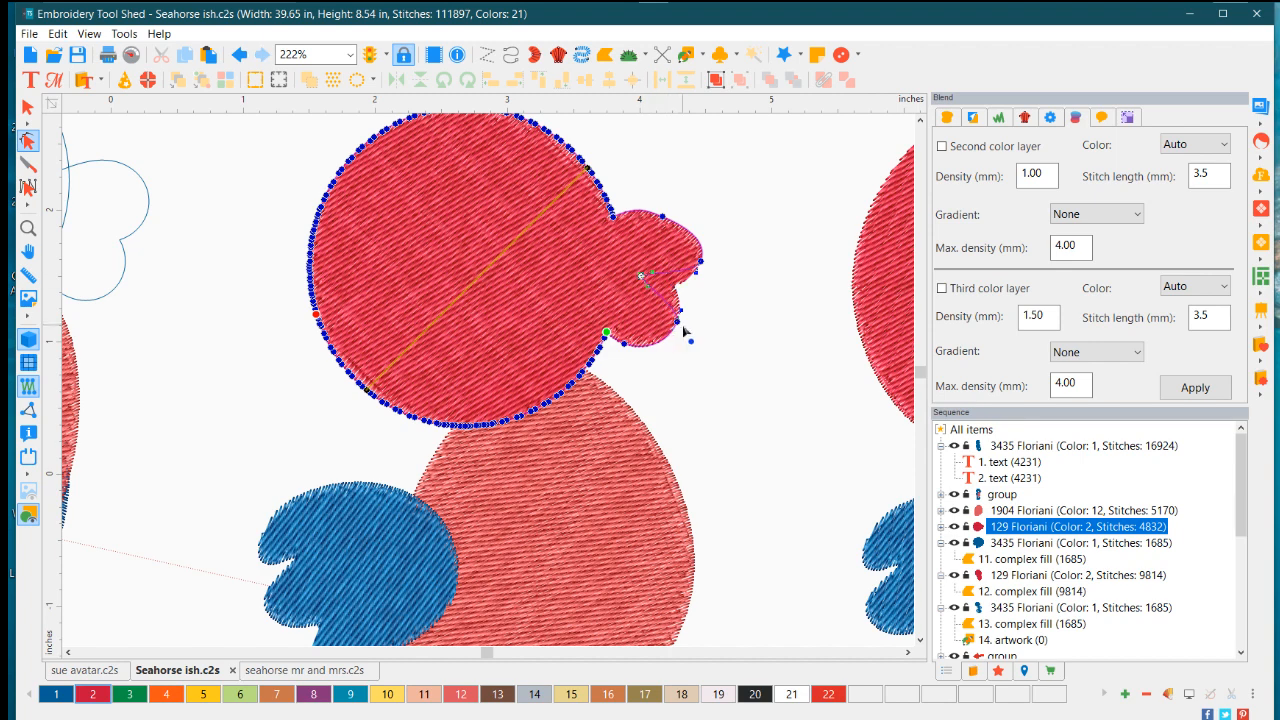
click(734, 346)
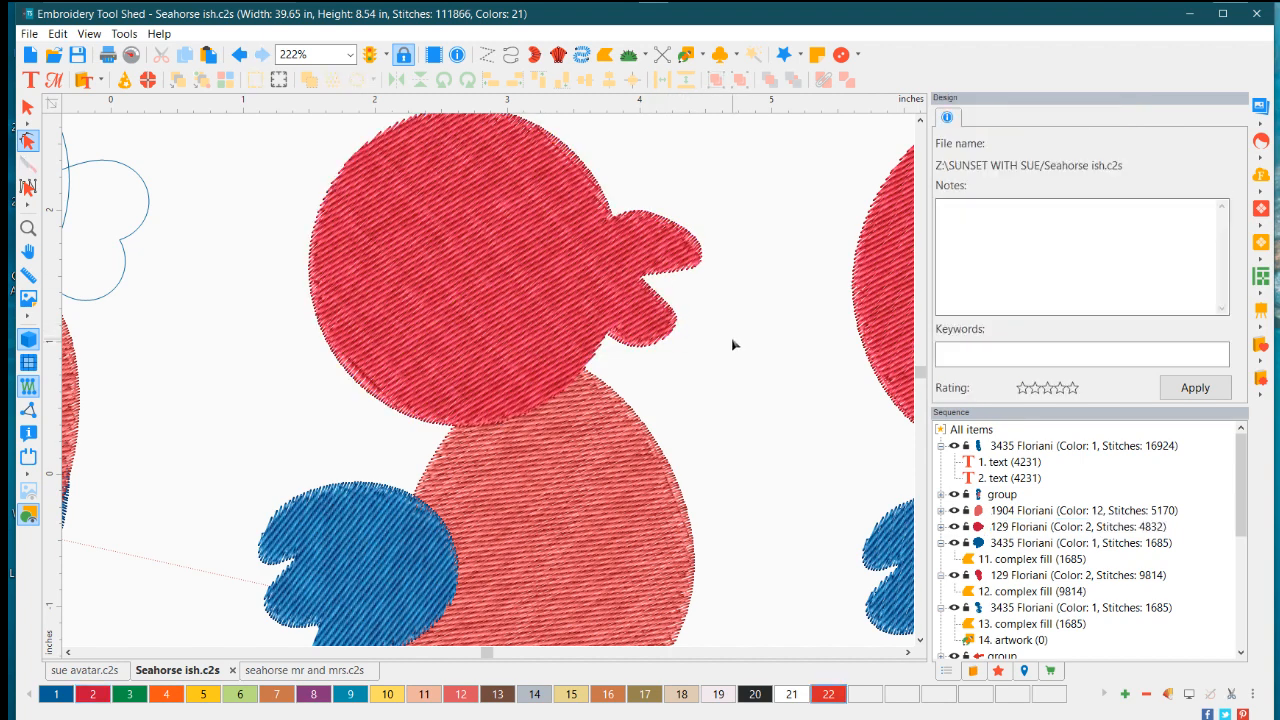
click(667, 247)
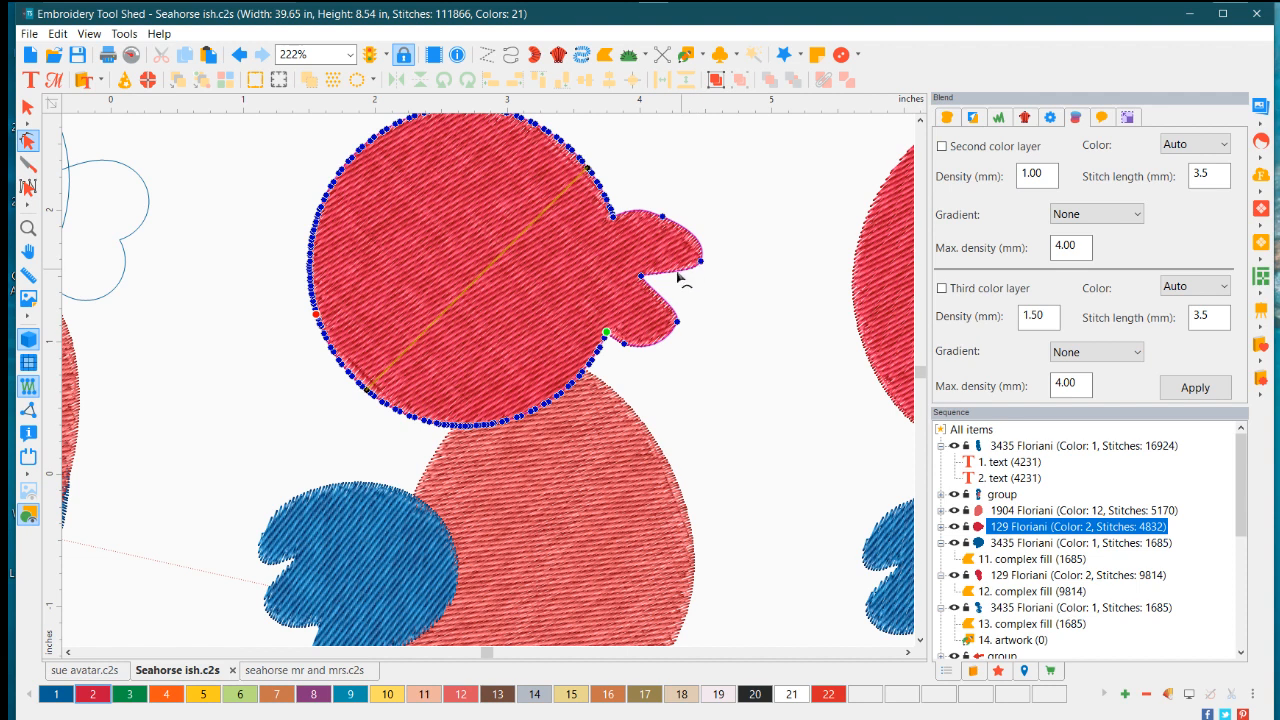
drag(641, 276, 666, 282)
click(724, 314)
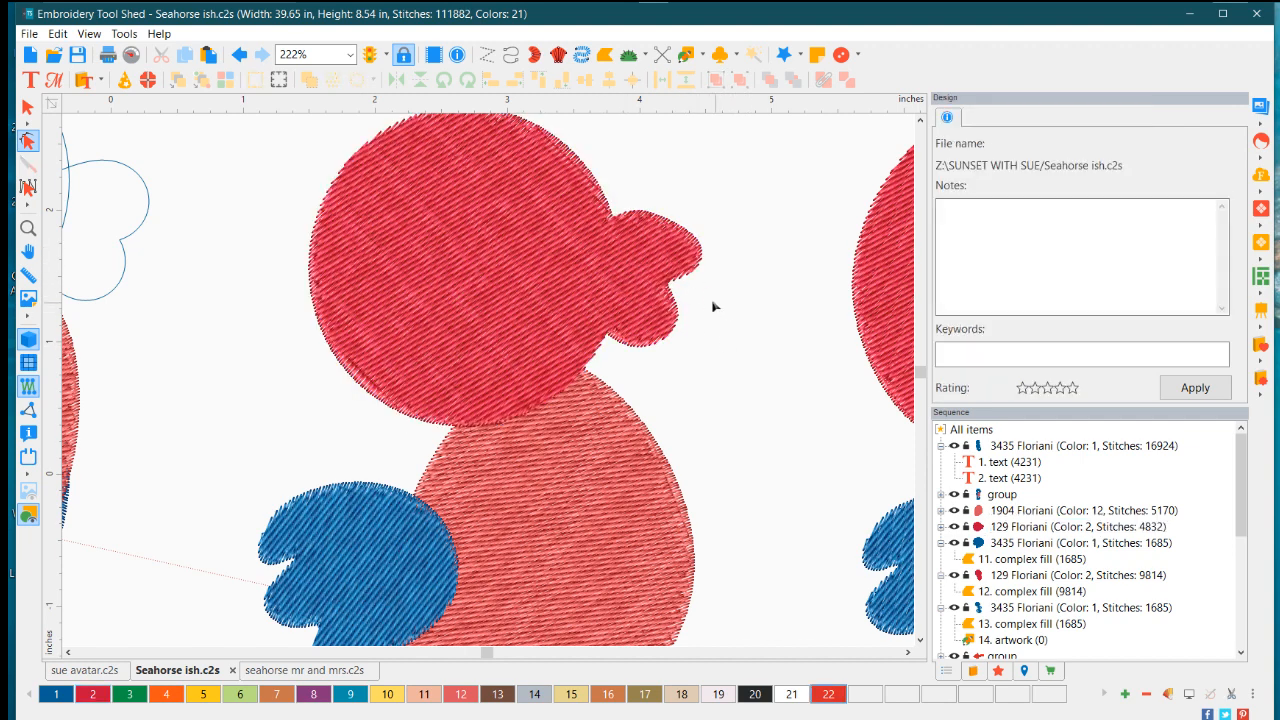
click(685, 251)
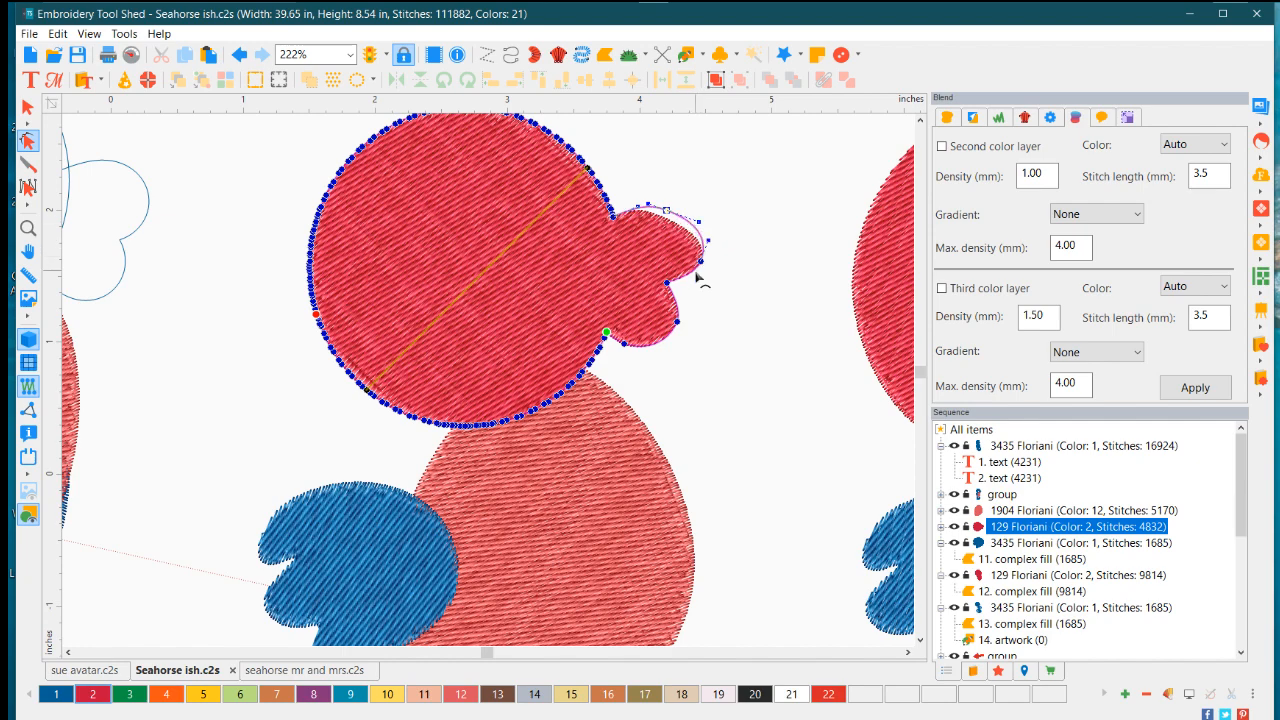
click(722, 308)
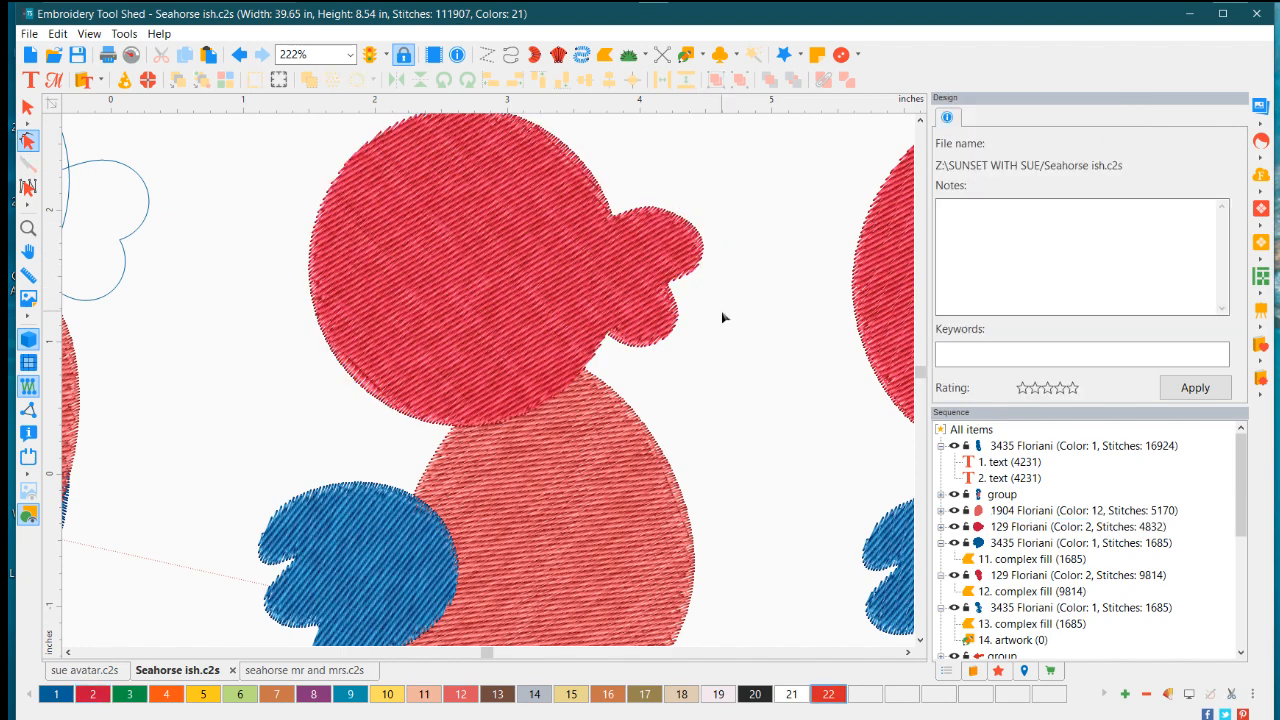
Select the red head and the overlapping salmon body together and weld them into one object
scroll(721, 306, down, 3)
scroll(632, 330, down, 1)
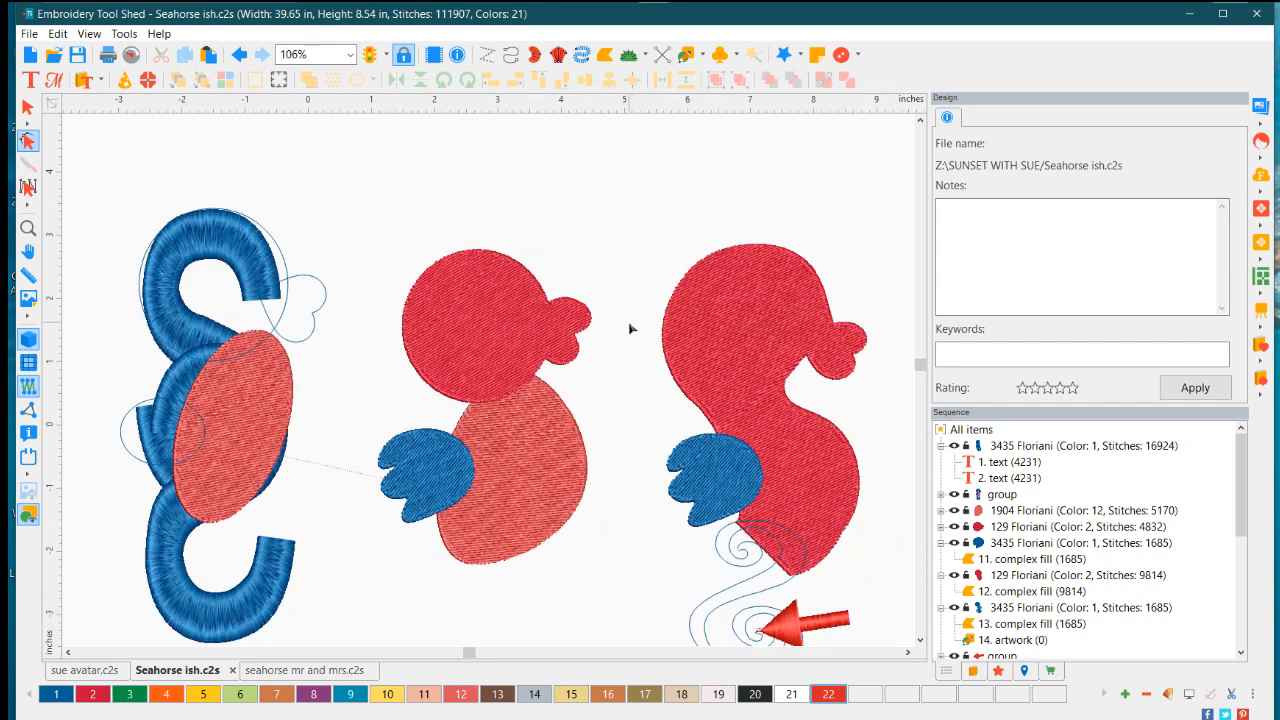
scroll(630, 328, down, 1)
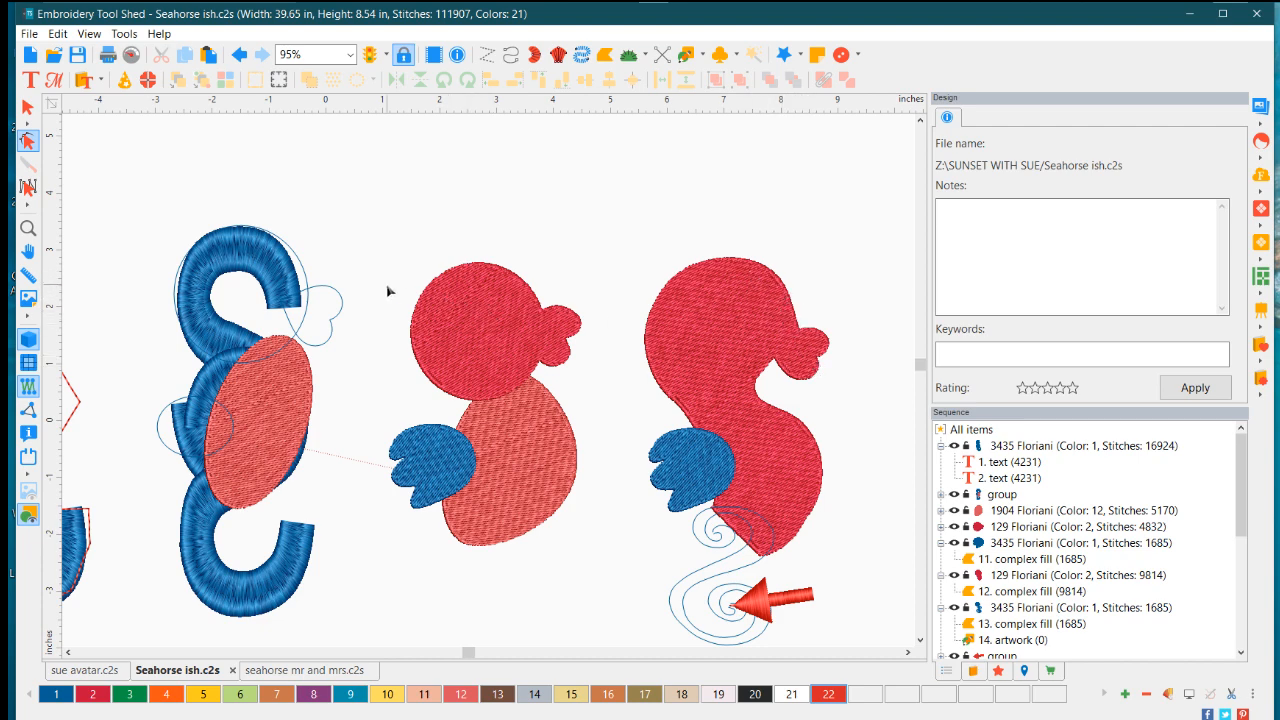
scroll(386, 283, up, 1)
scroll(365, 281, up, 2)
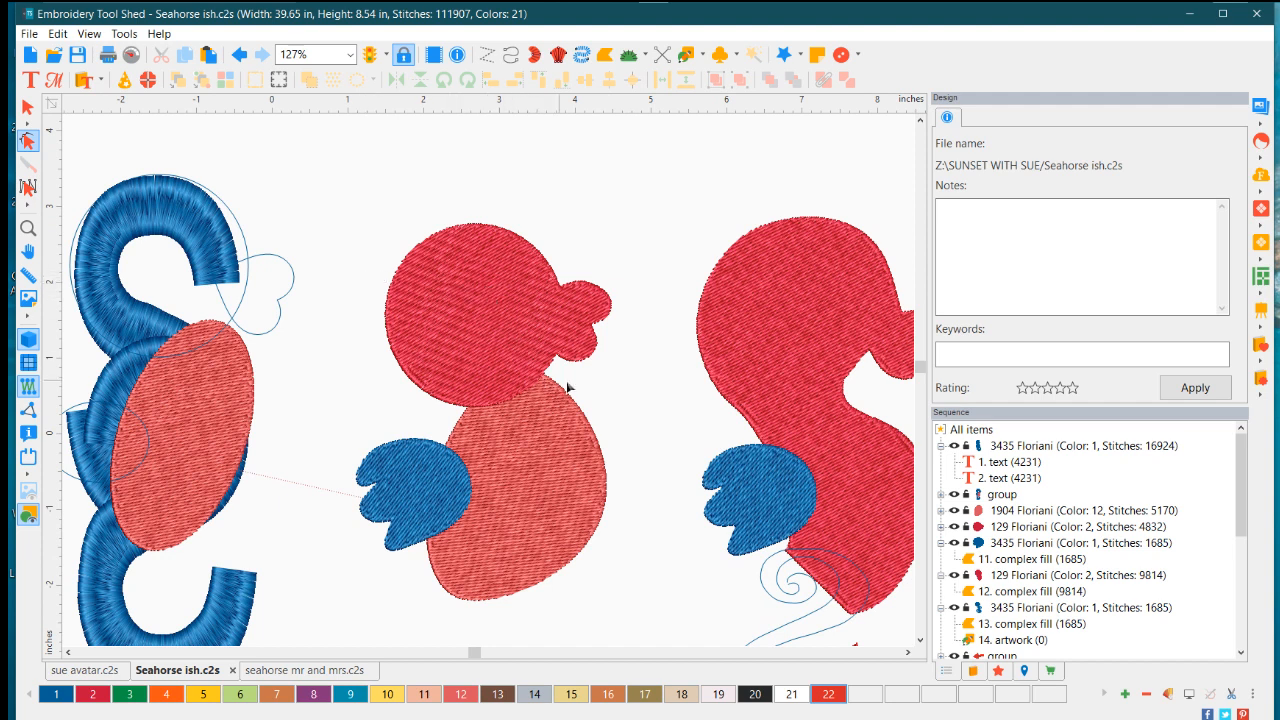
click(521, 452)
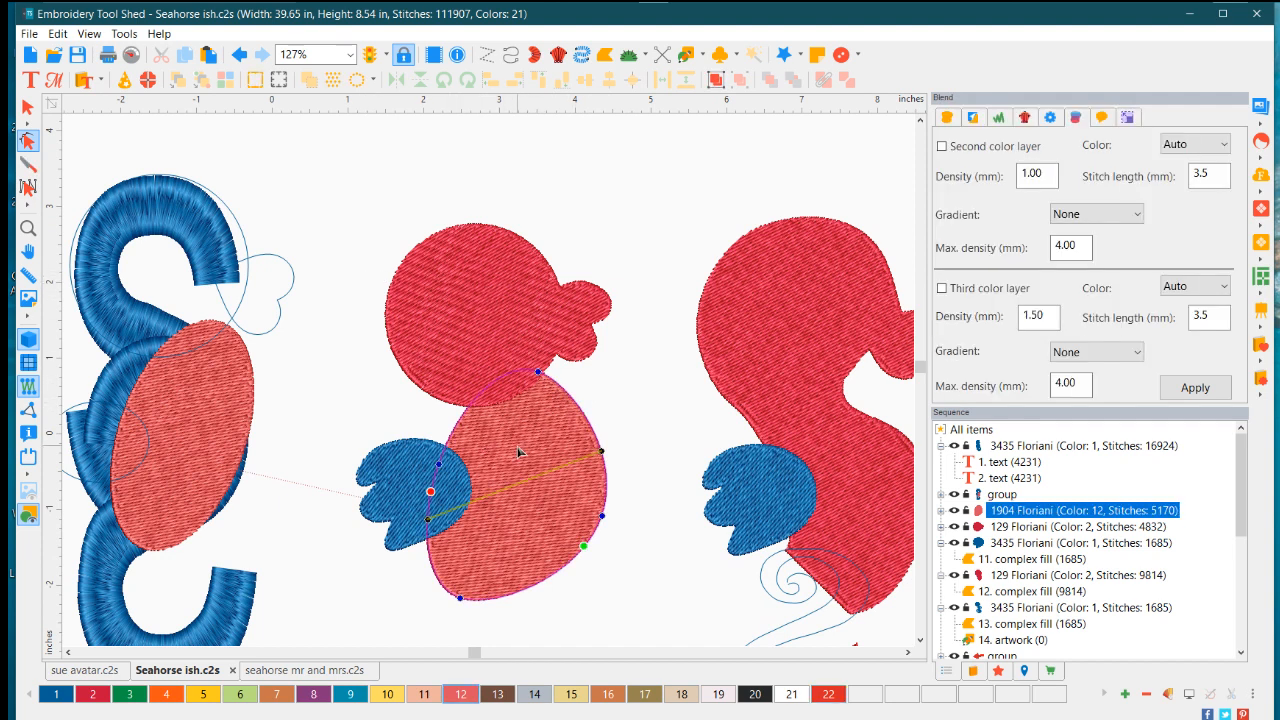
click(460, 349)
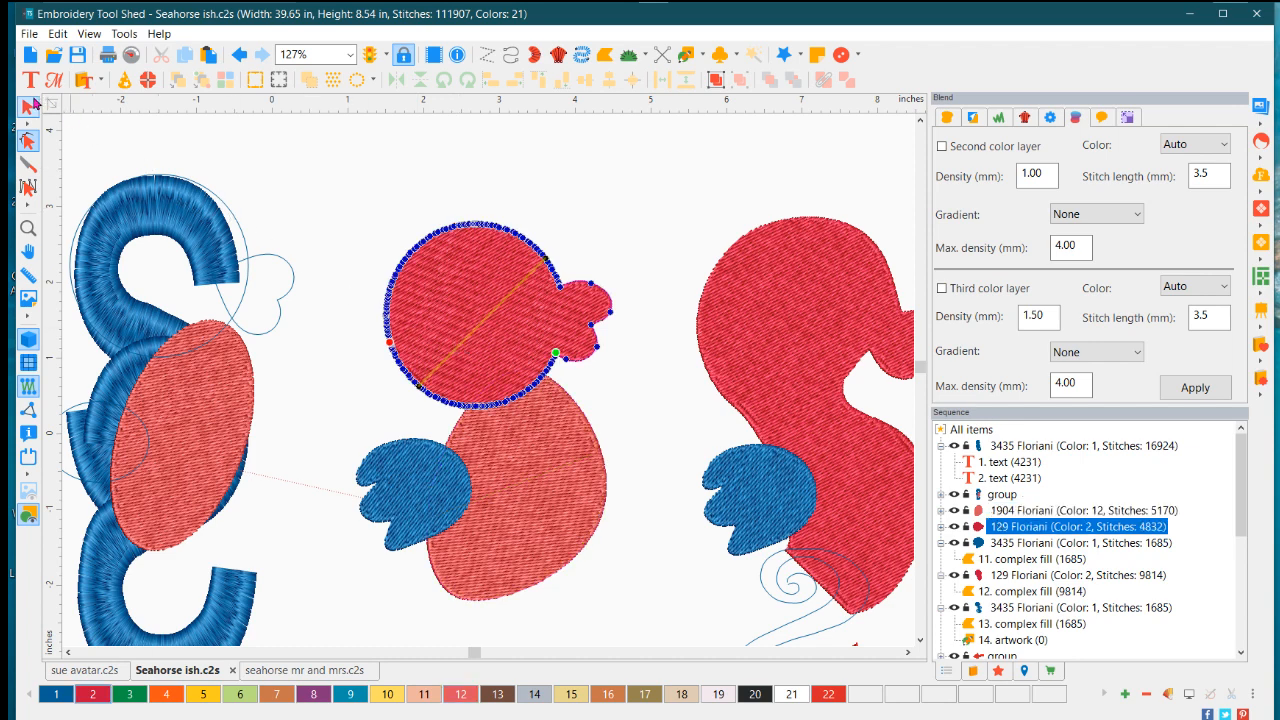
click(26, 107)
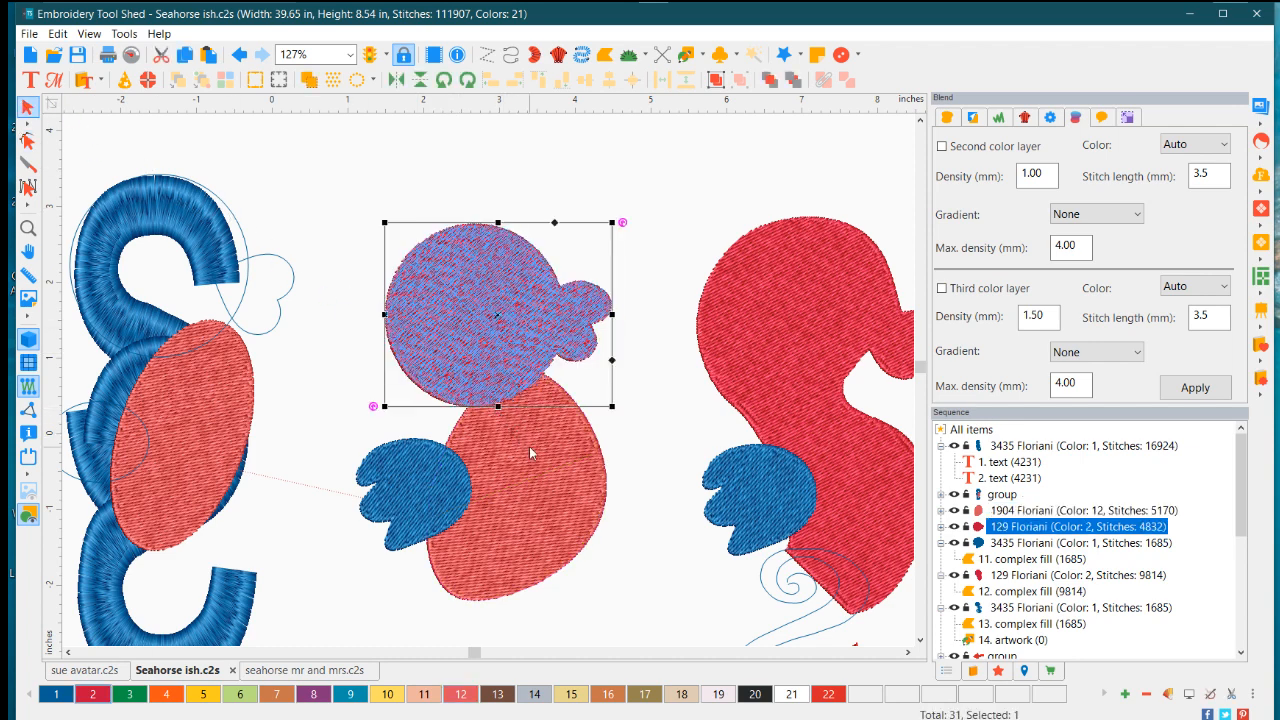
ctrl+click(566, 460)
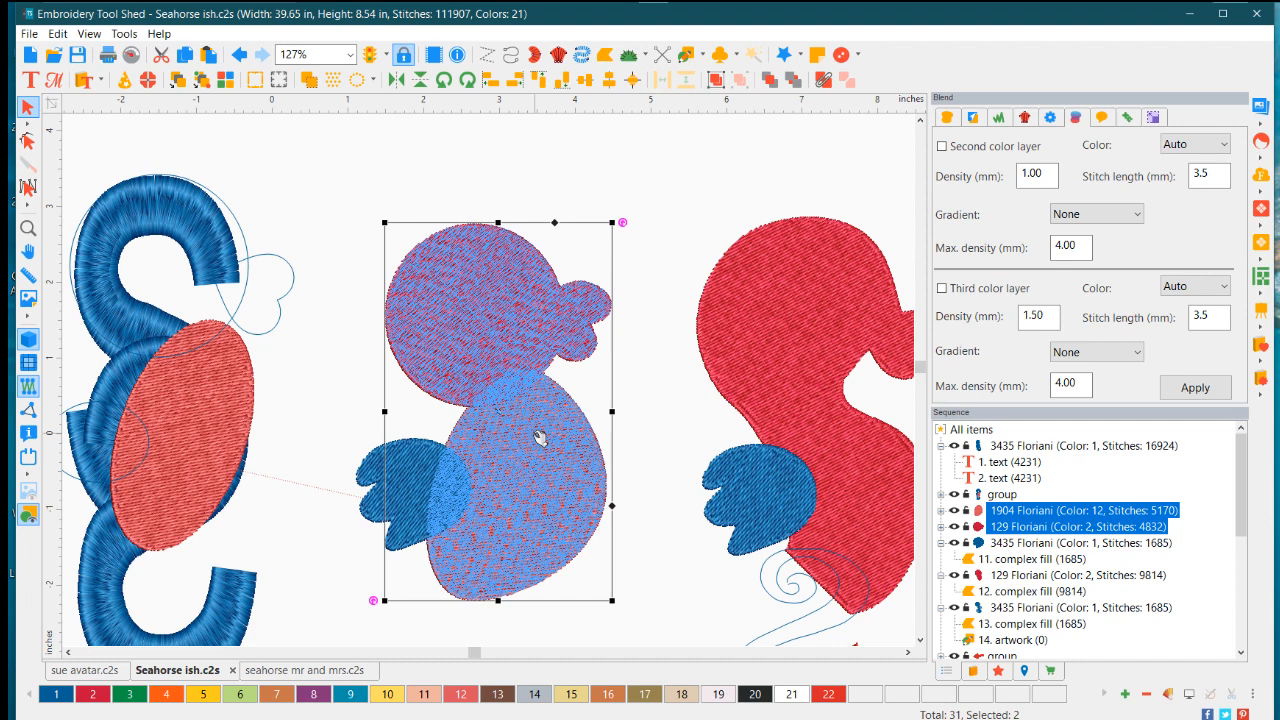
scroll(572, 437, up, 1)
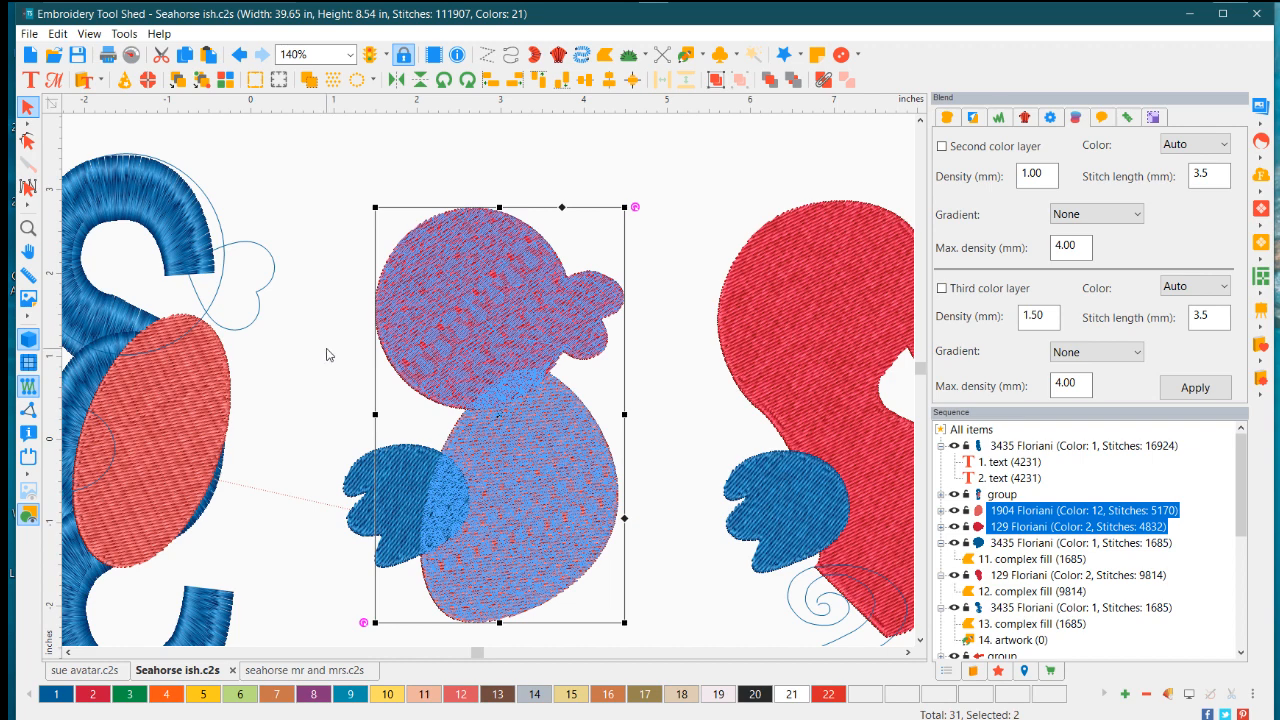
right_click(531, 425)
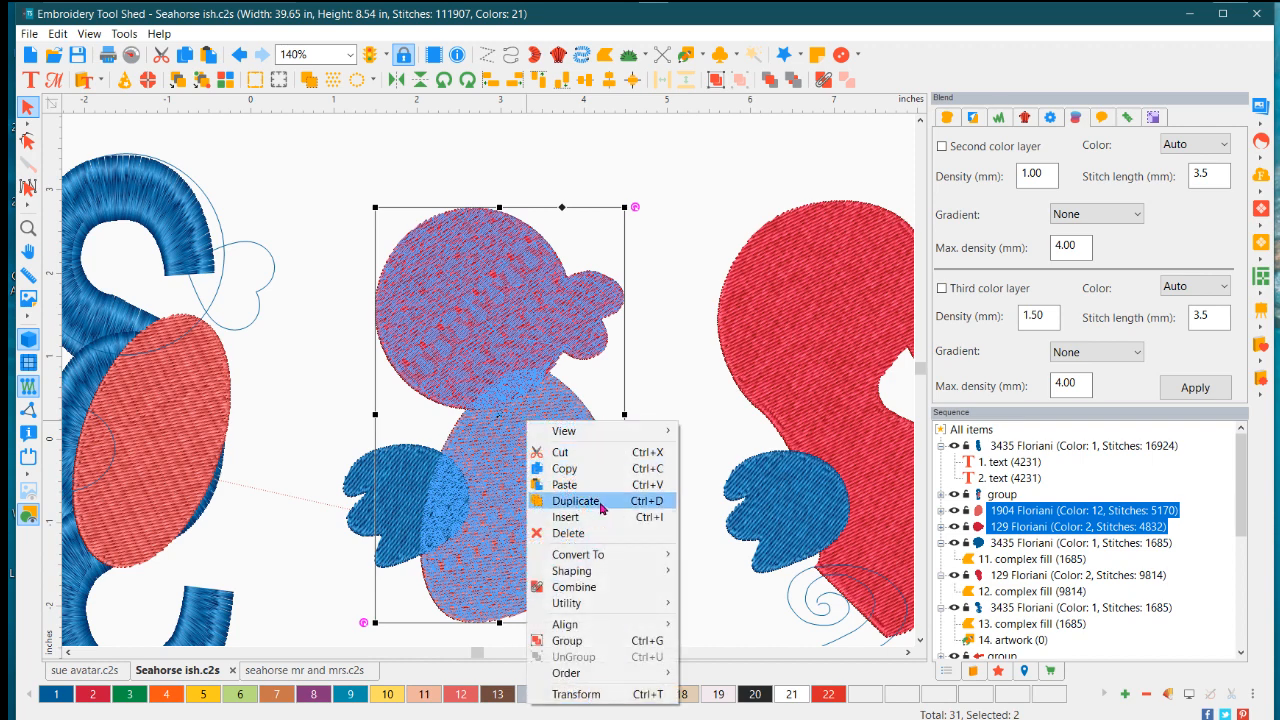
mouse_move(625, 578)
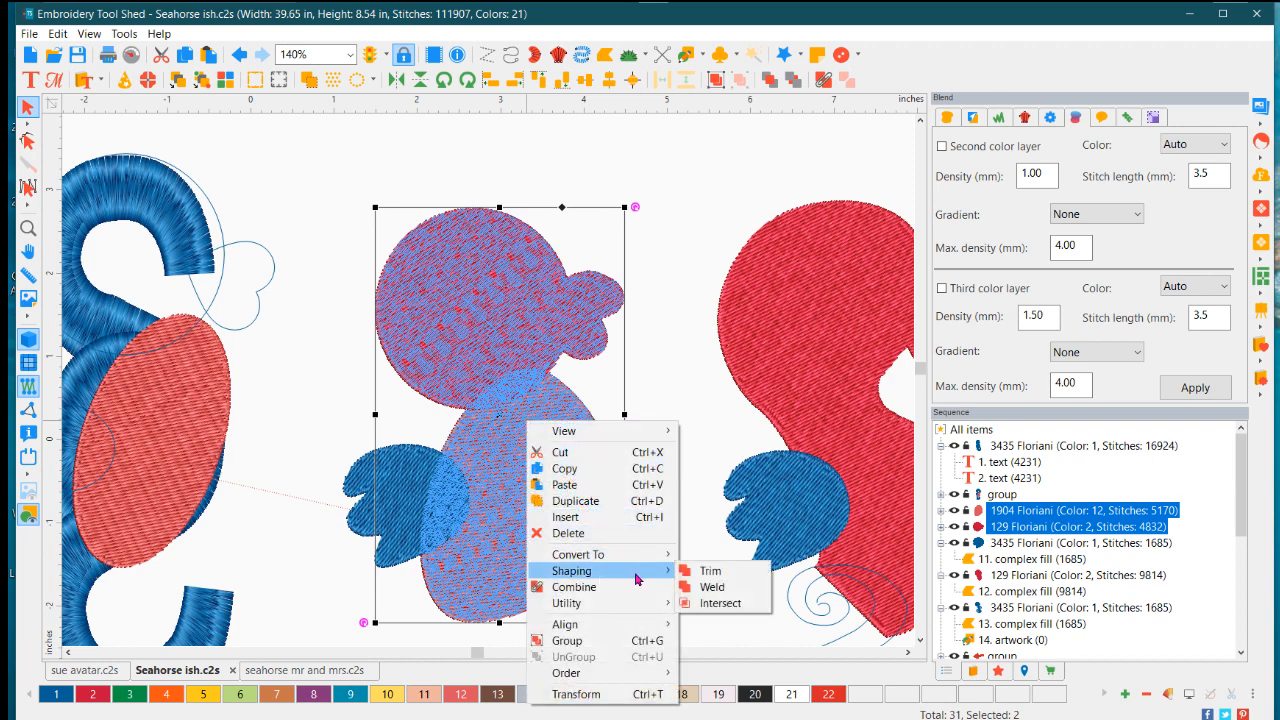
click(708, 587)
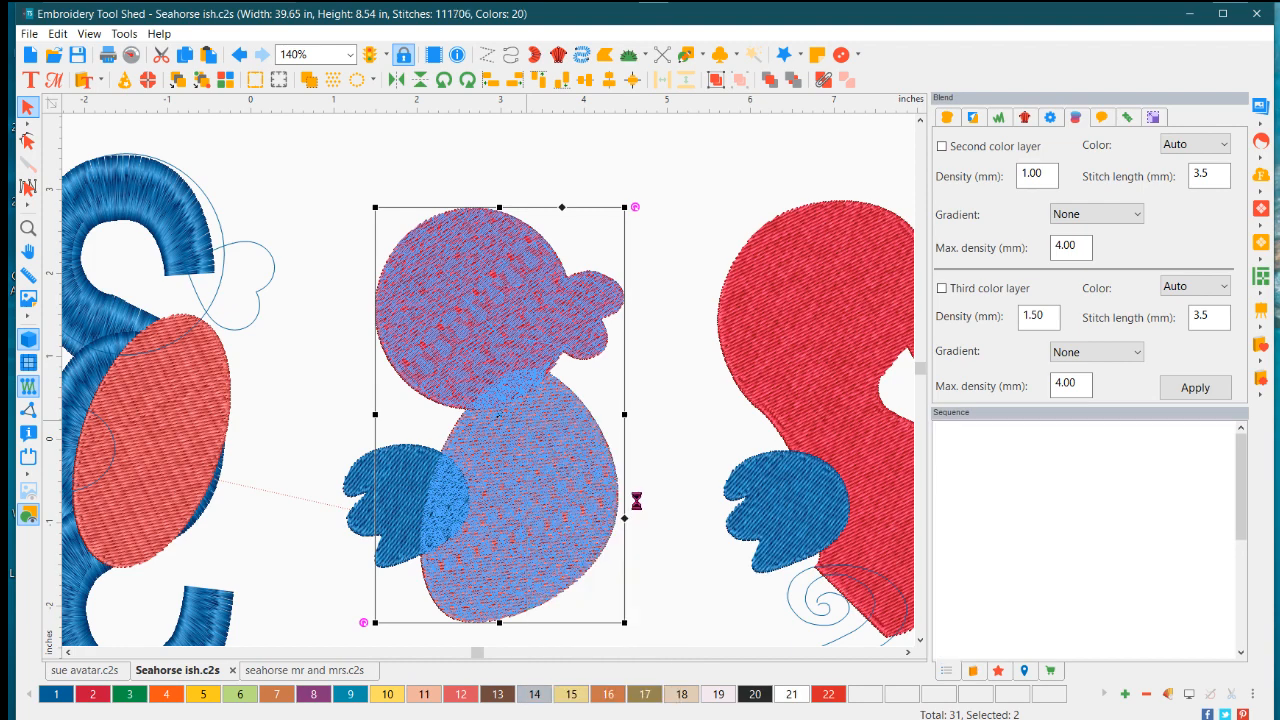
click(666, 431)
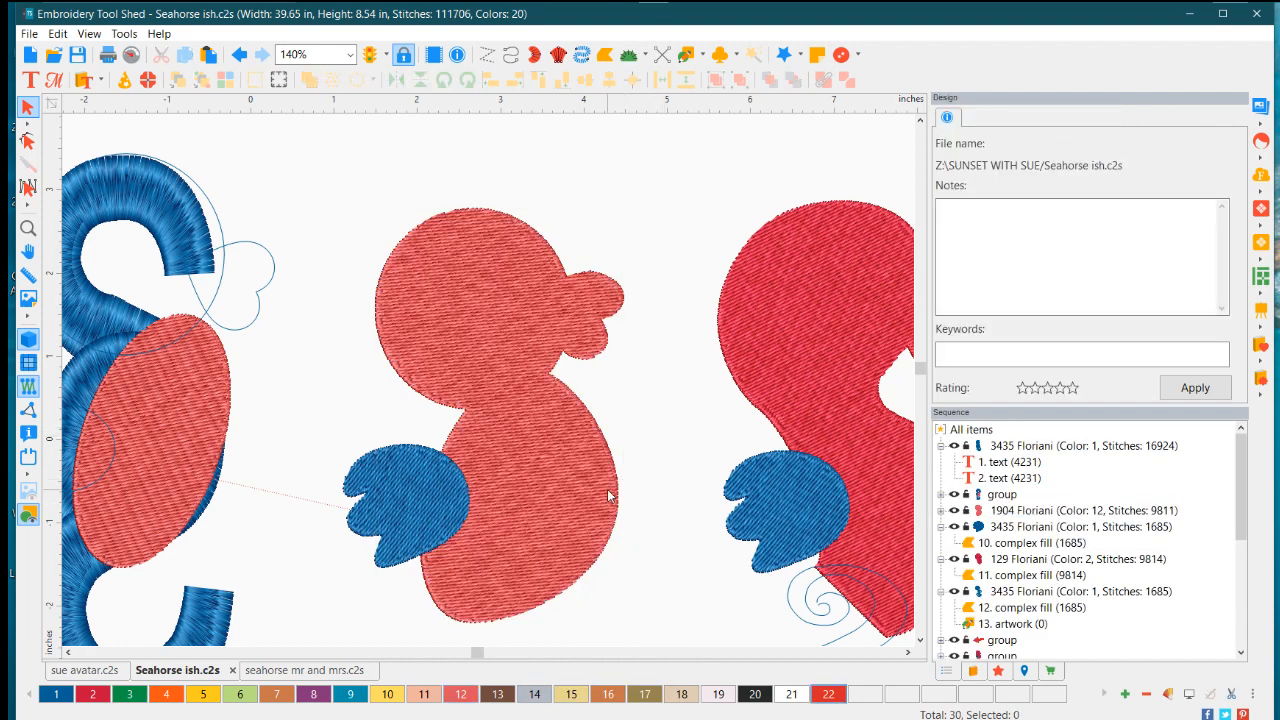
Edit the welded seahorse's outline, delete the dense nodes around the notch at the back of the neck above the blue fin, and regenerate the stitches
scroll(578, 423, down, 3)
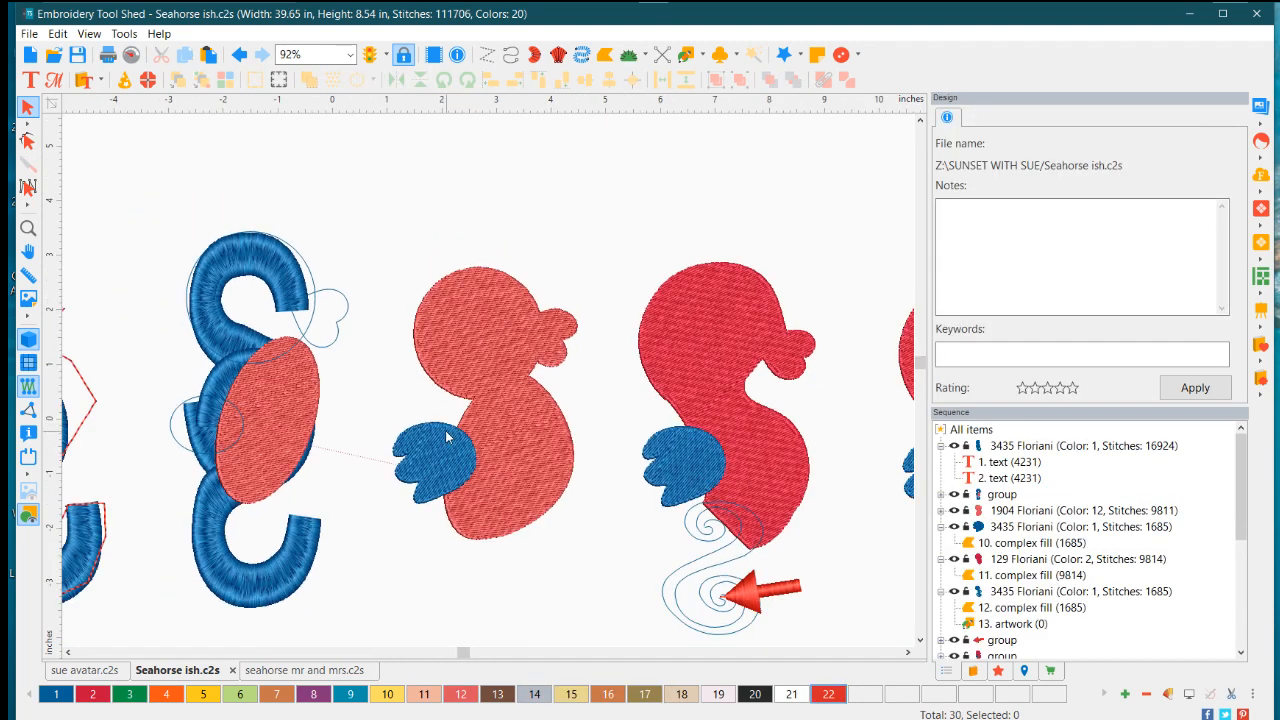
scroll(484, 458, up, 2)
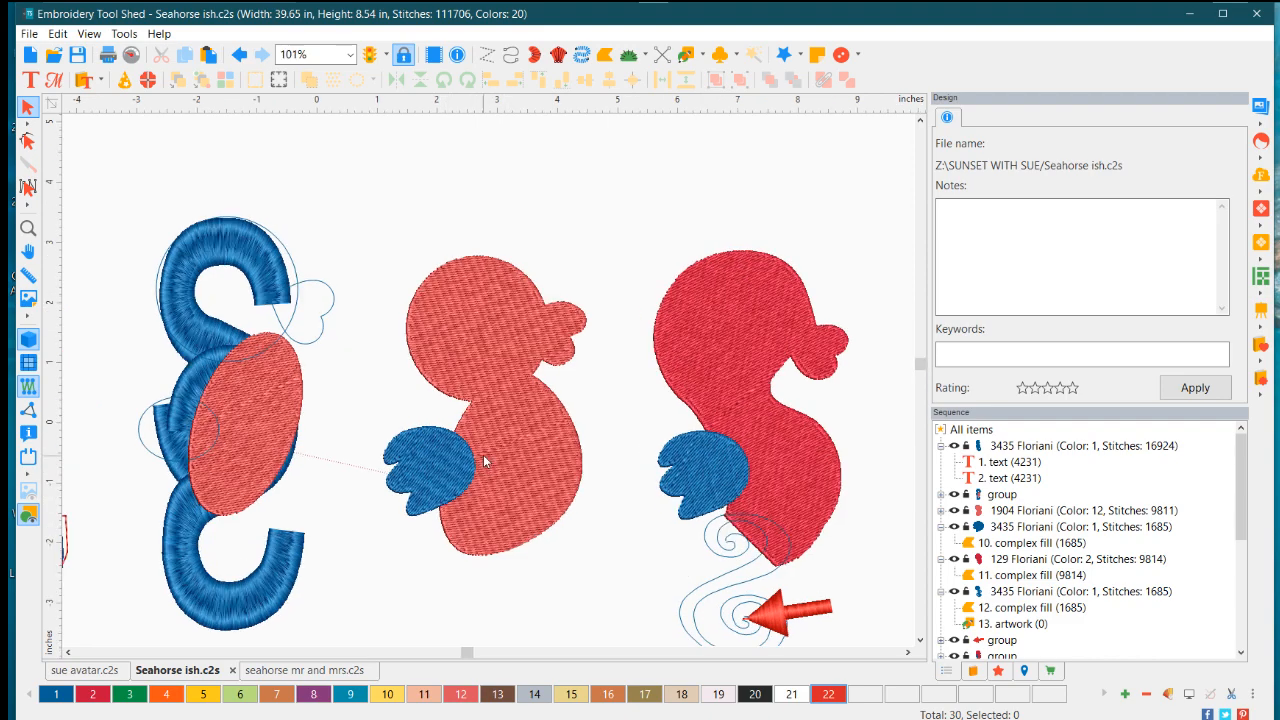
scroll(530, 477, up, 3)
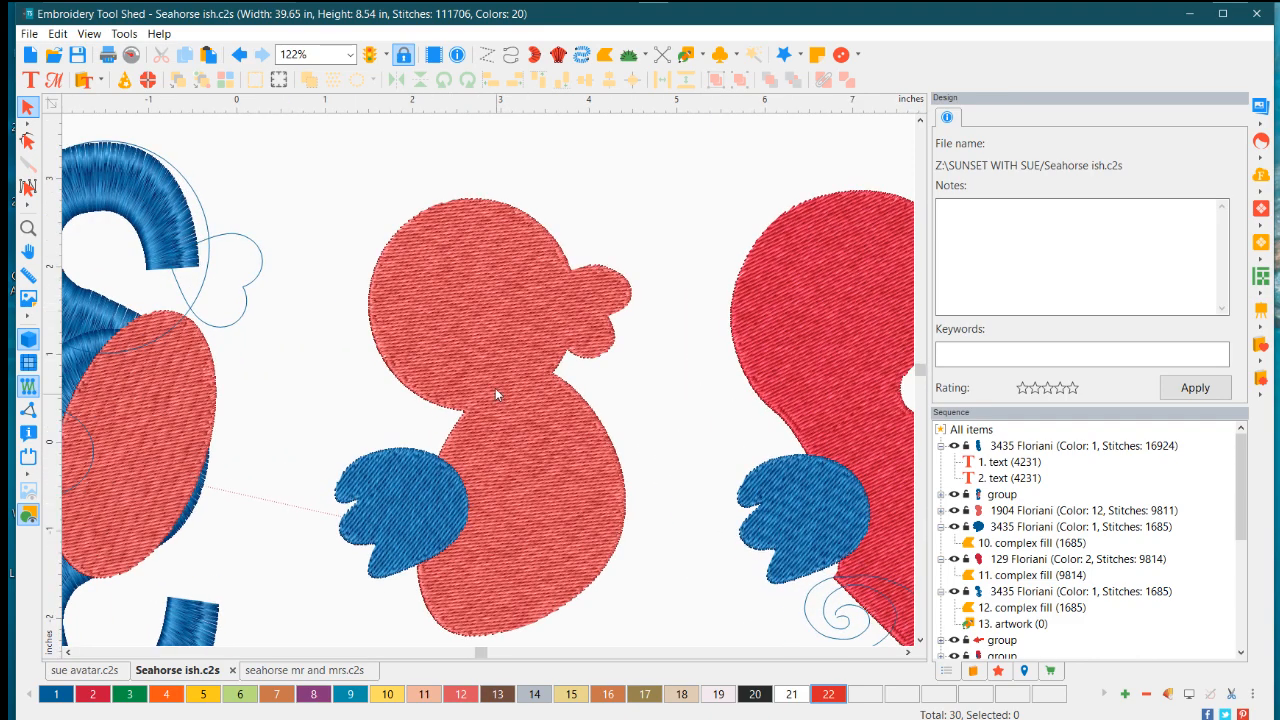
click(469, 340)
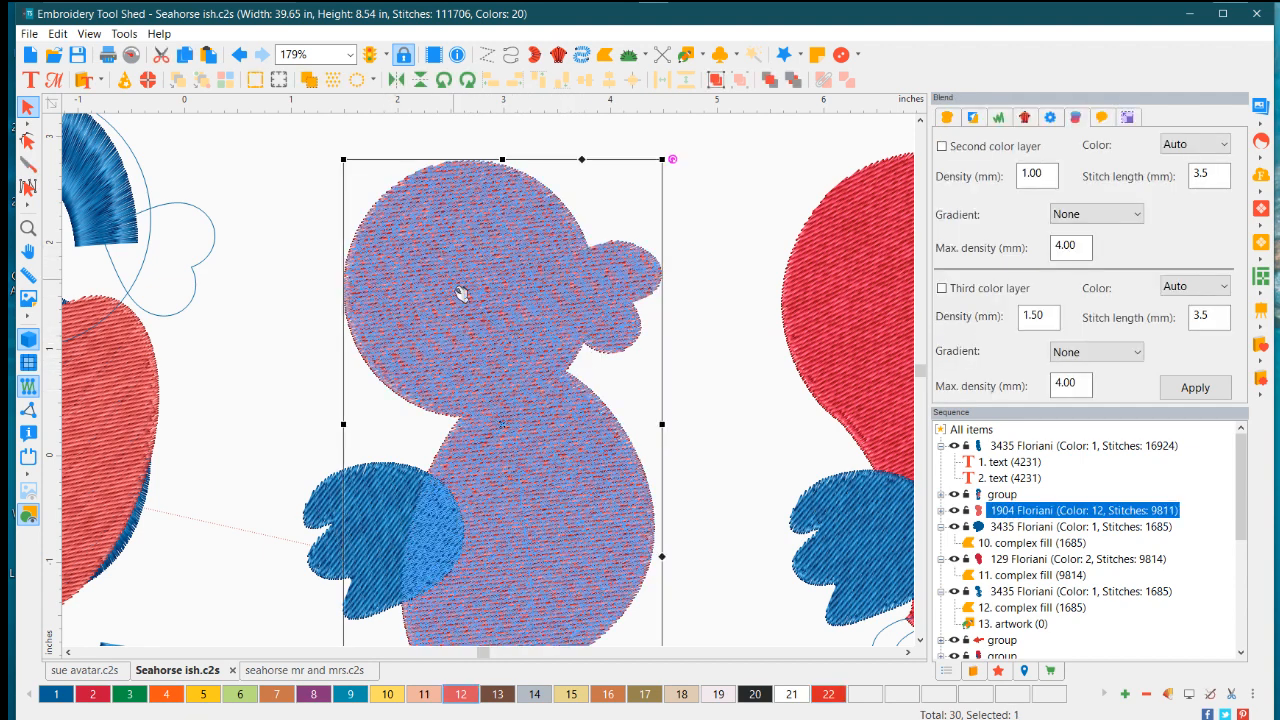
click(28, 140)
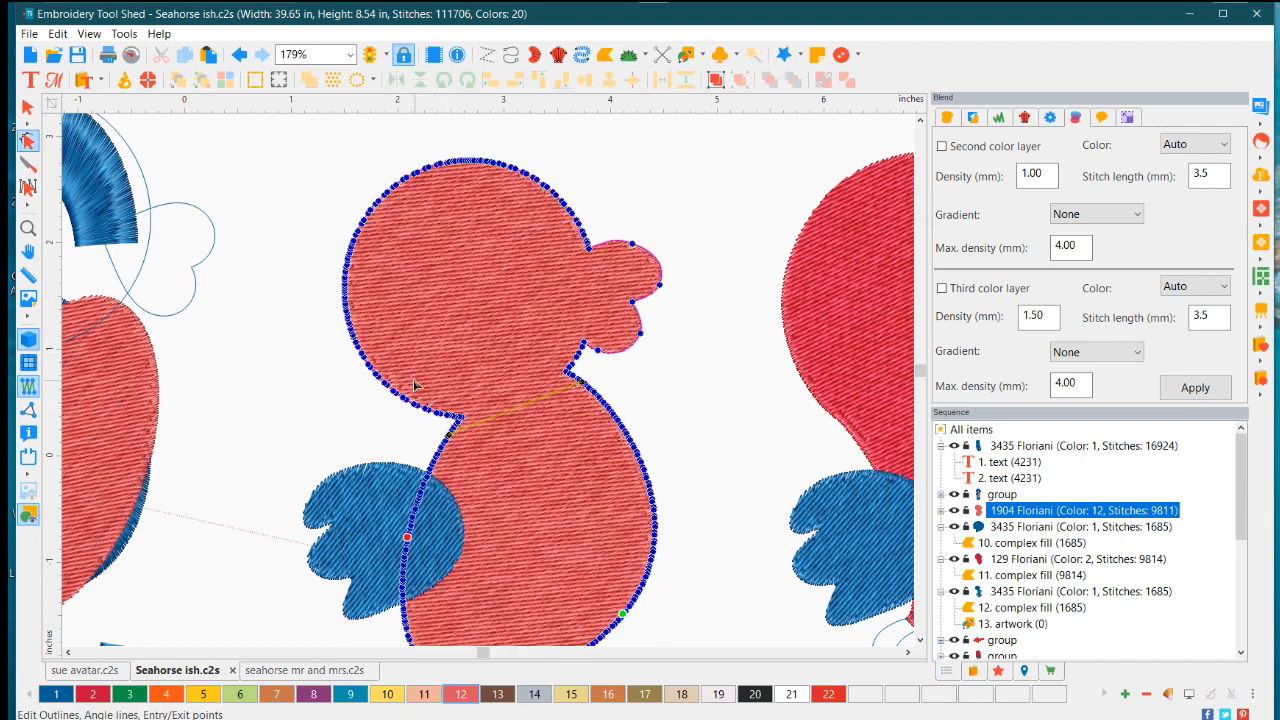
drag(400, 389, 489, 486)
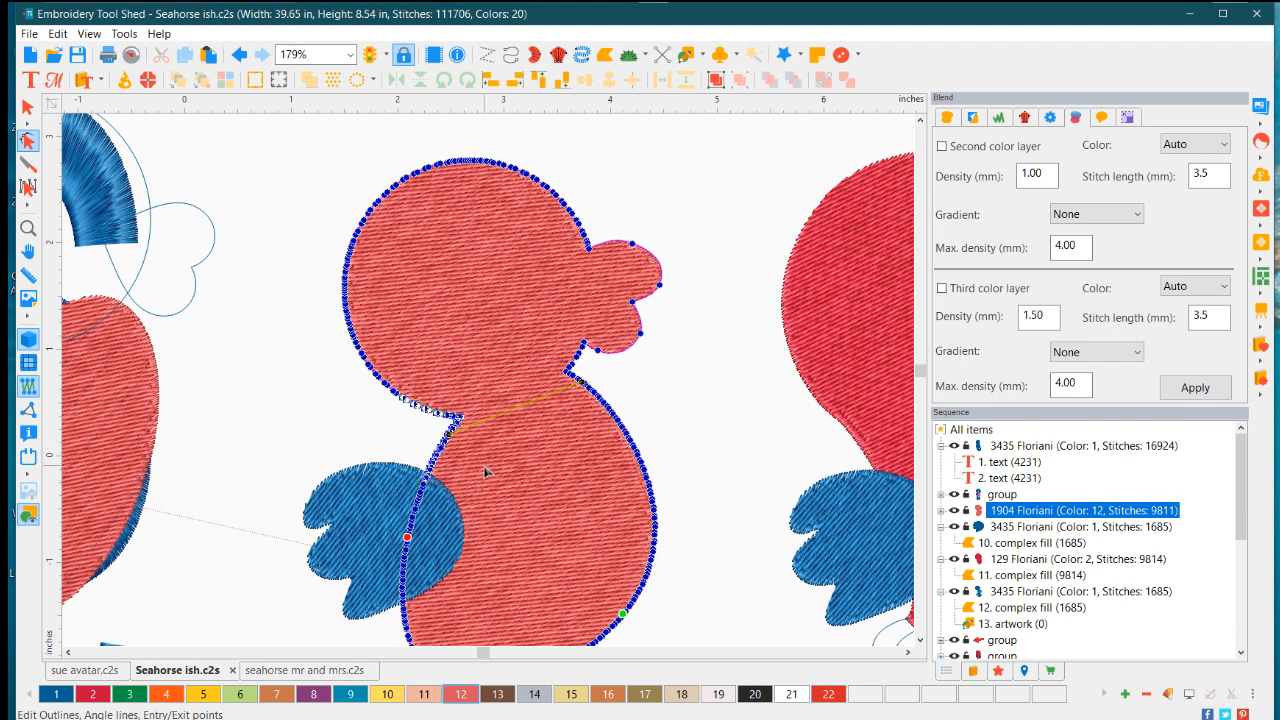
key(Delete)
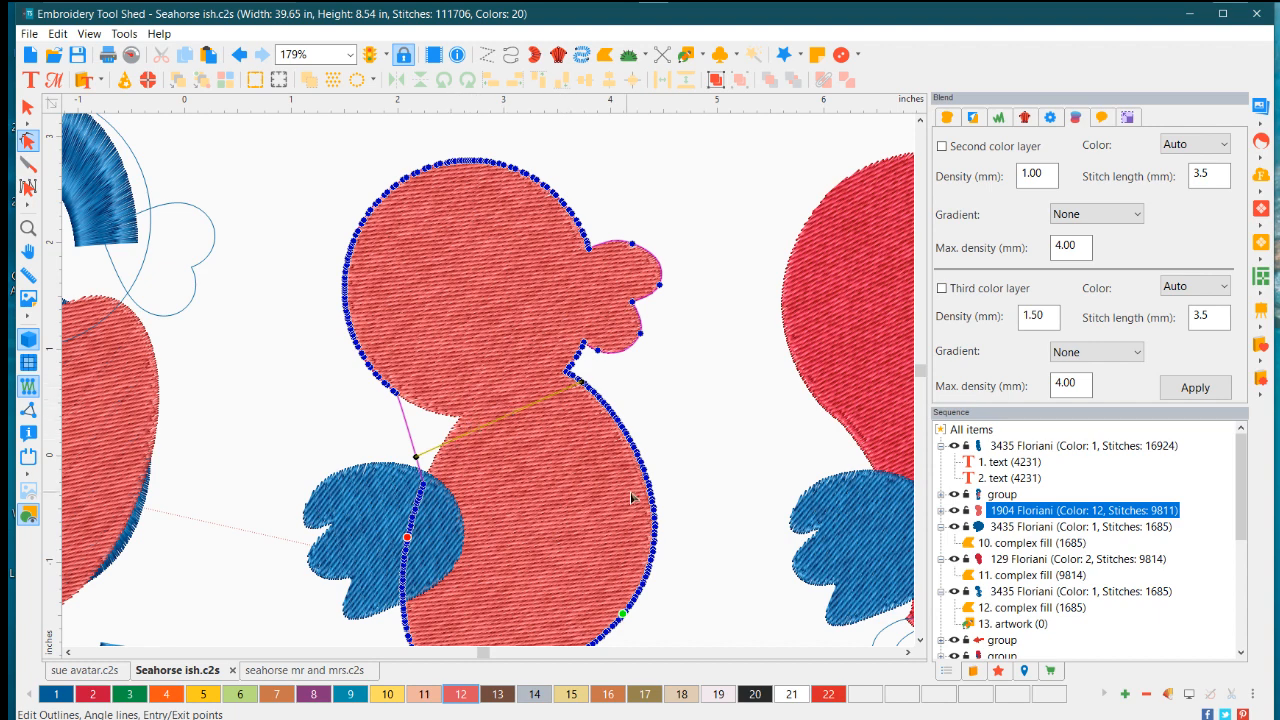
click(698, 461)
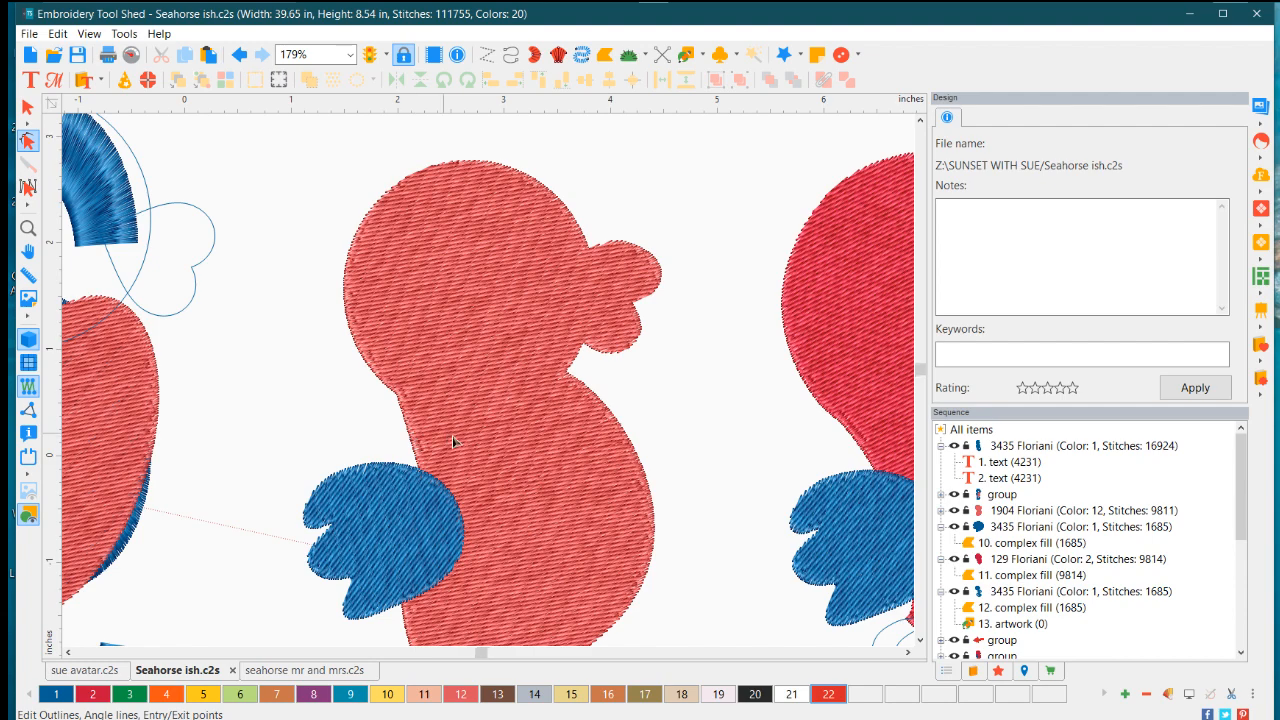
Smooth the back of the salmon seahorse's neck by pulling its corner node outward and deleting the dense nodes along the head's lower back edge
scroll(485, 383, down, 3)
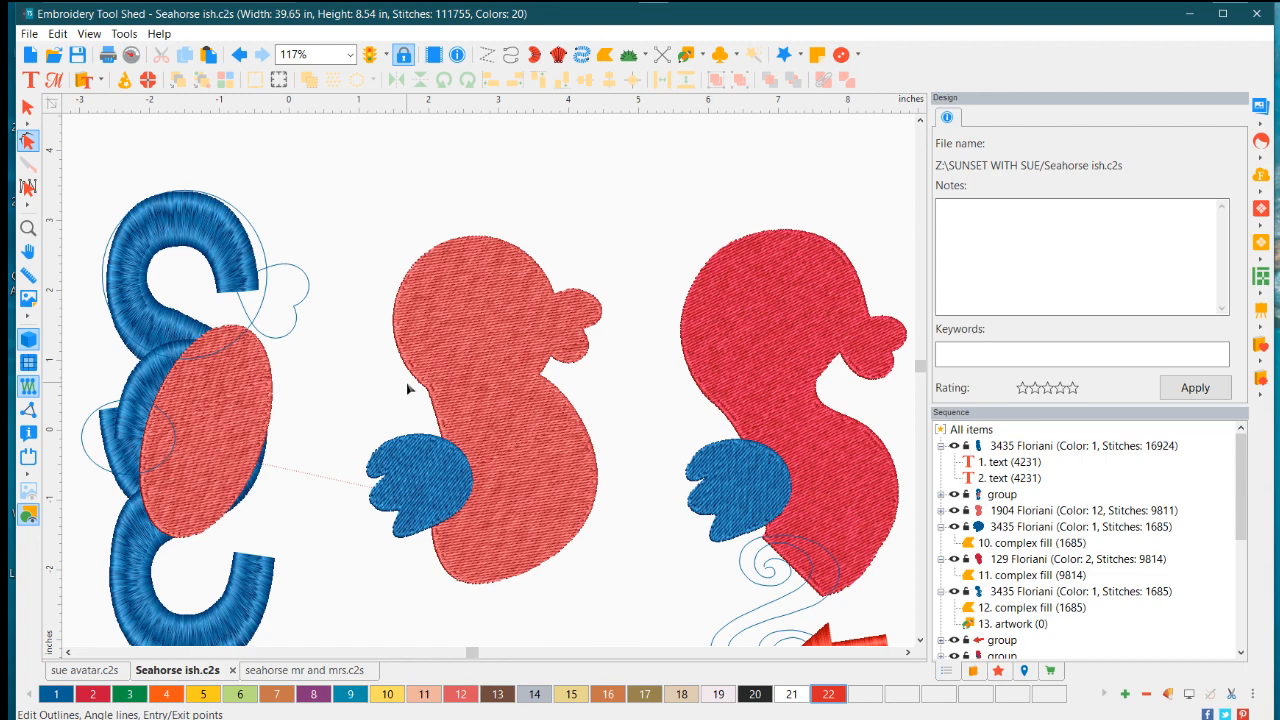
scroll(406, 381, up, 3)
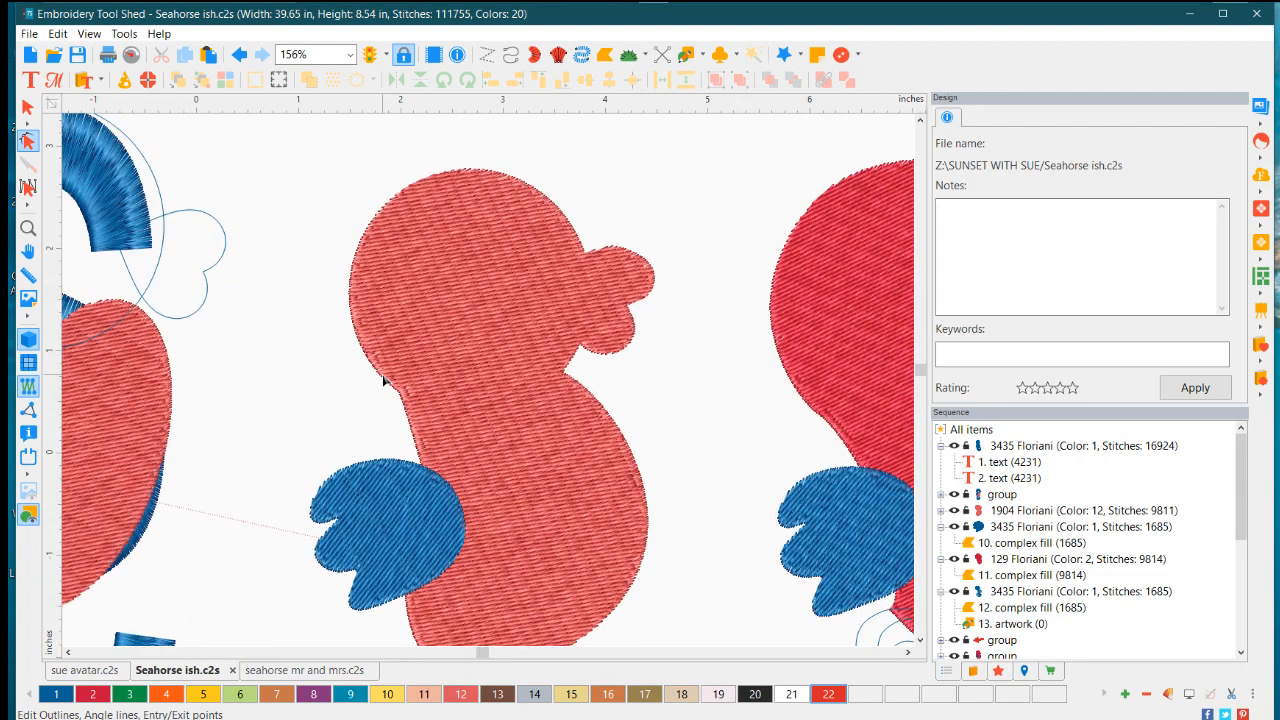
scroll(383, 380, up, 1)
click(384, 398)
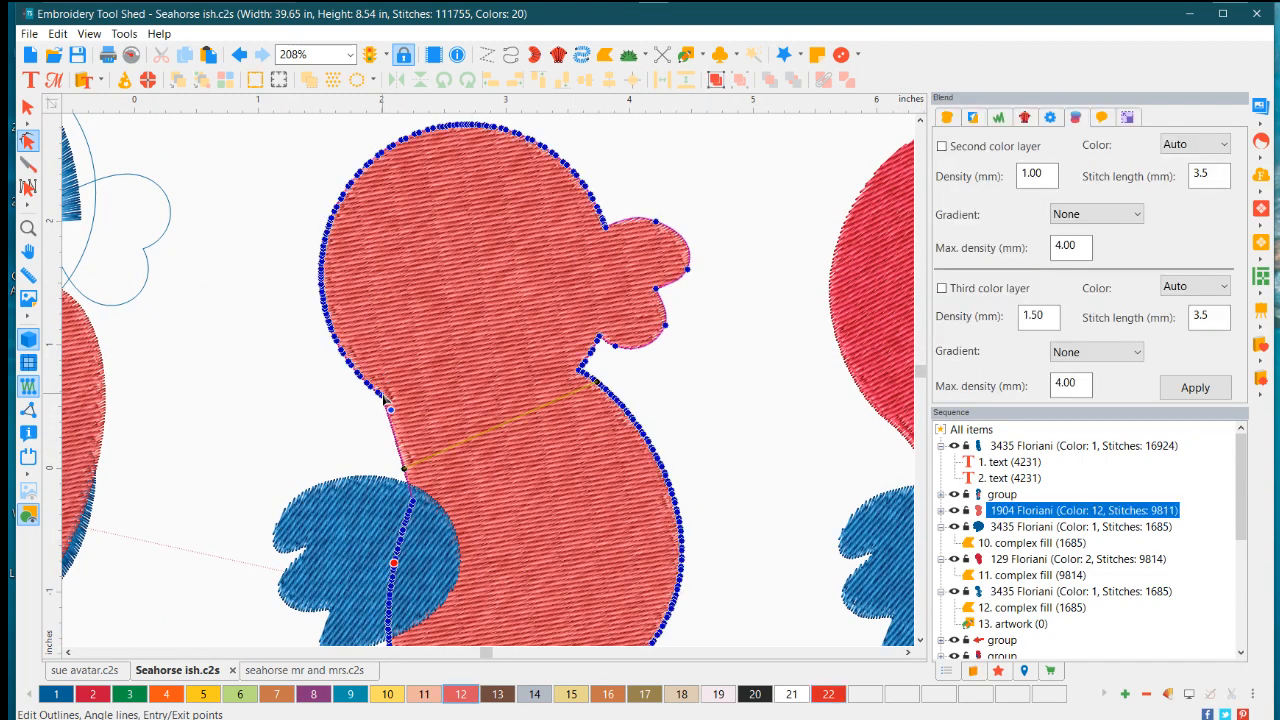
drag(381, 396, 377, 418)
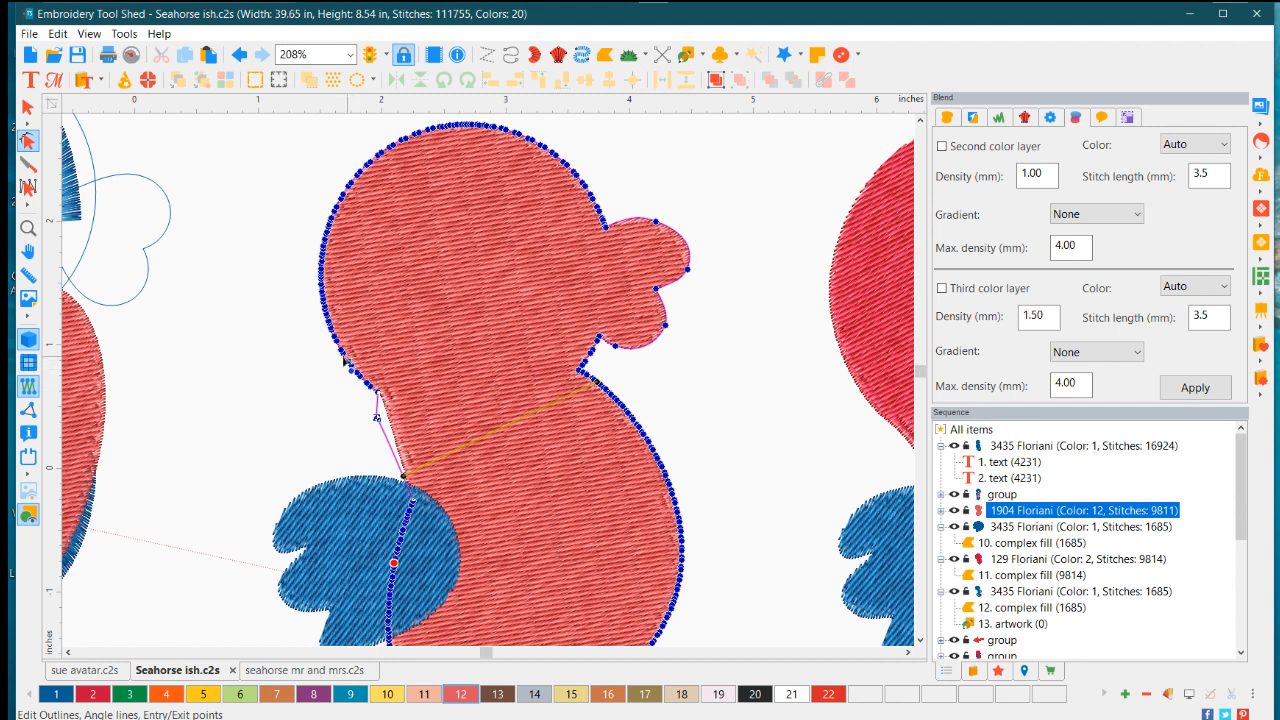
drag(314, 327, 380, 399)
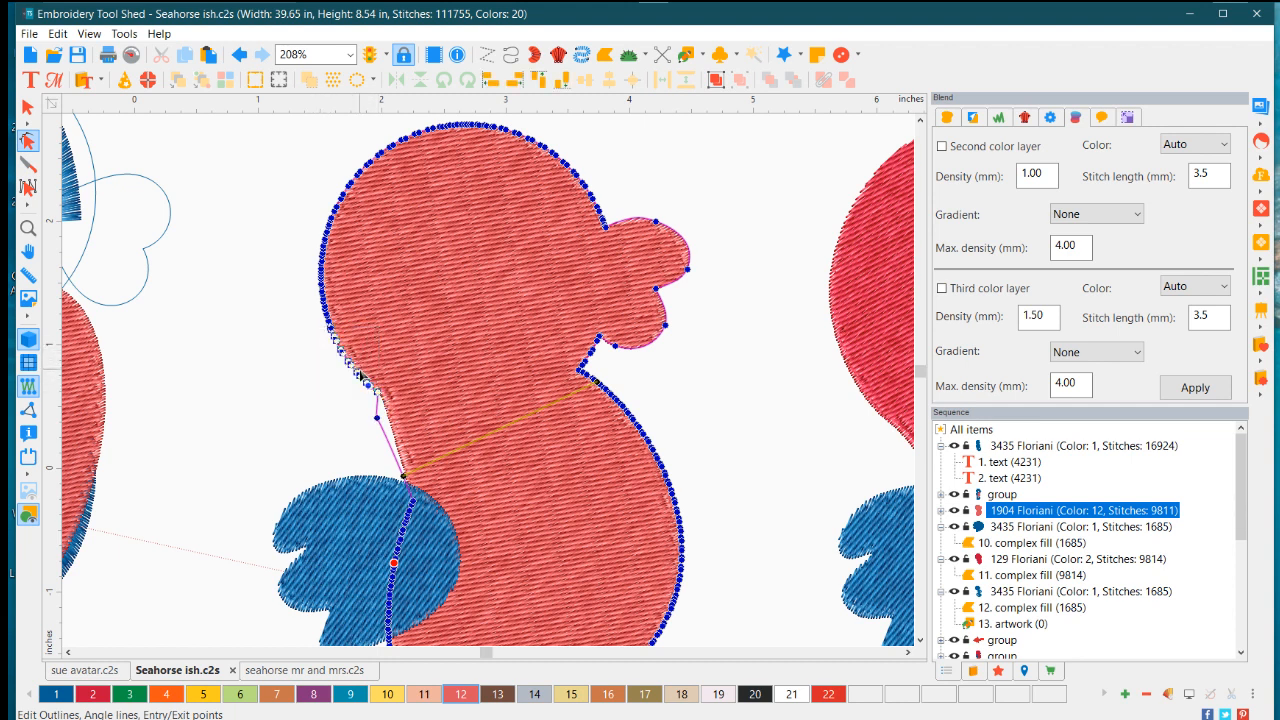
key(Delete)
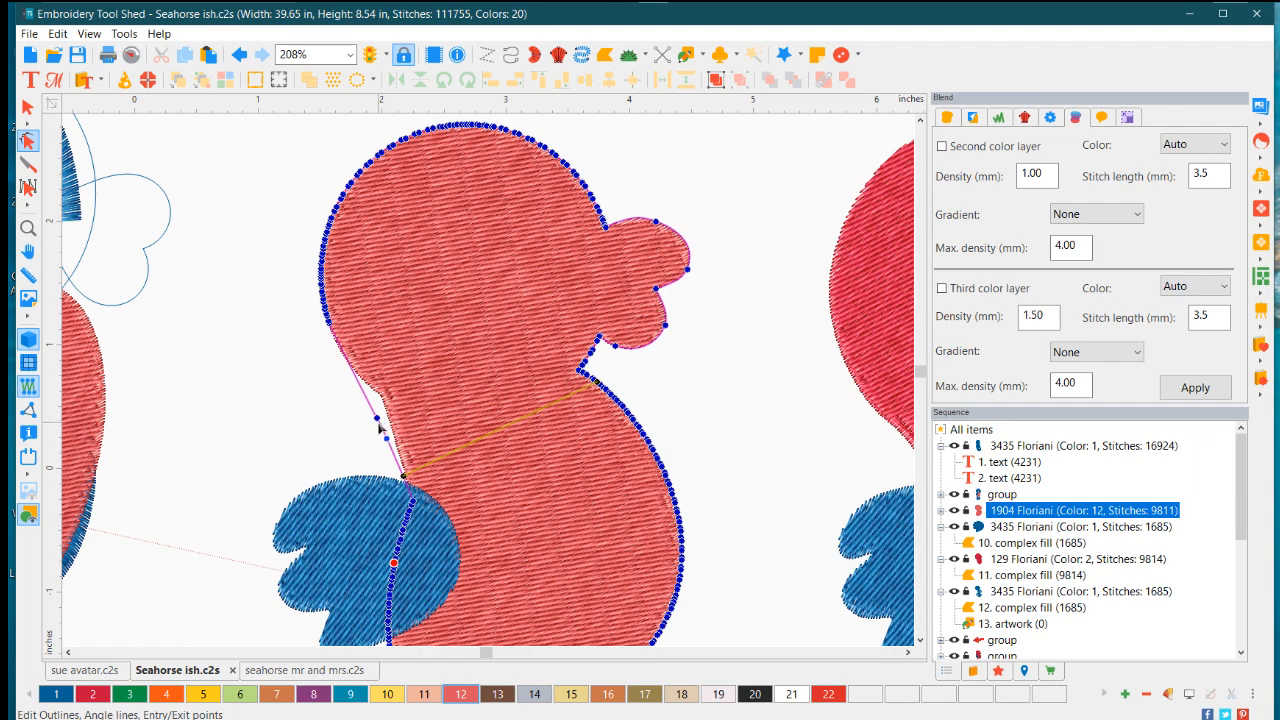
Delete the dense nodes along the upper chest below the snout, reposition the remaining throat nodes, and regenerate the stitches
scroll(444, 434, down, 2)
scroll(444, 434, down, 3)
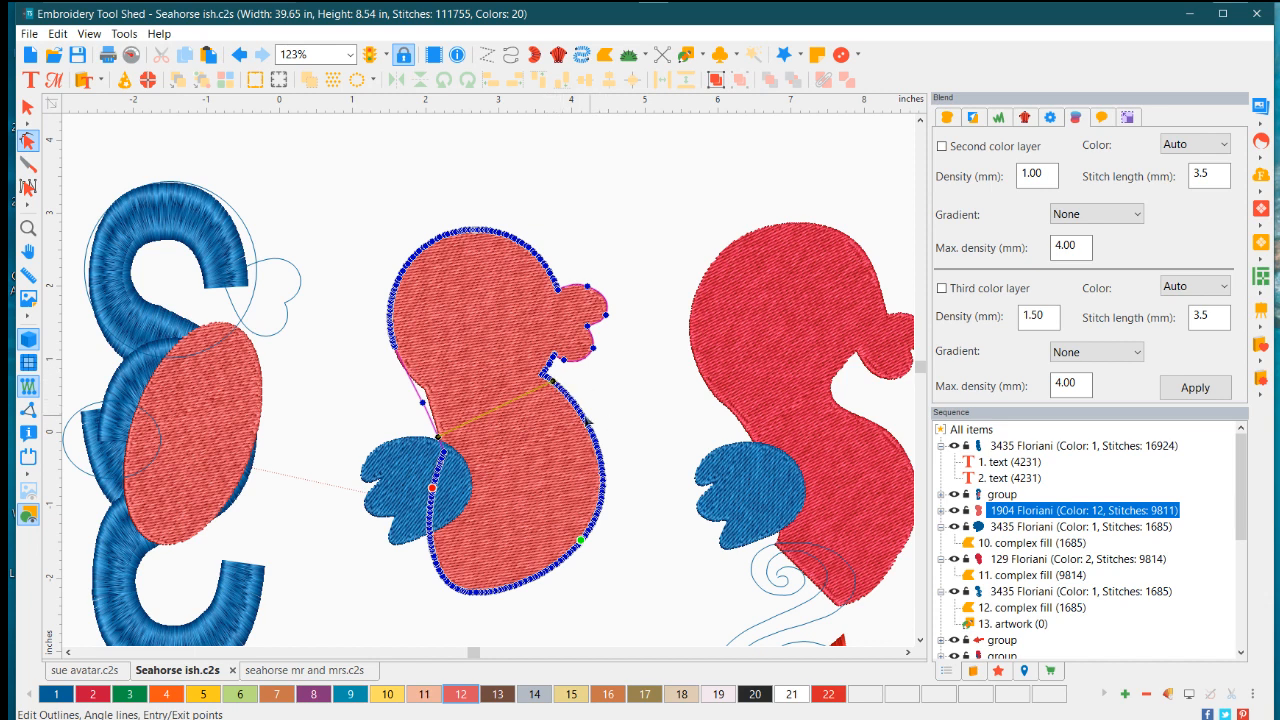
drag(603, 418, 510, 372)
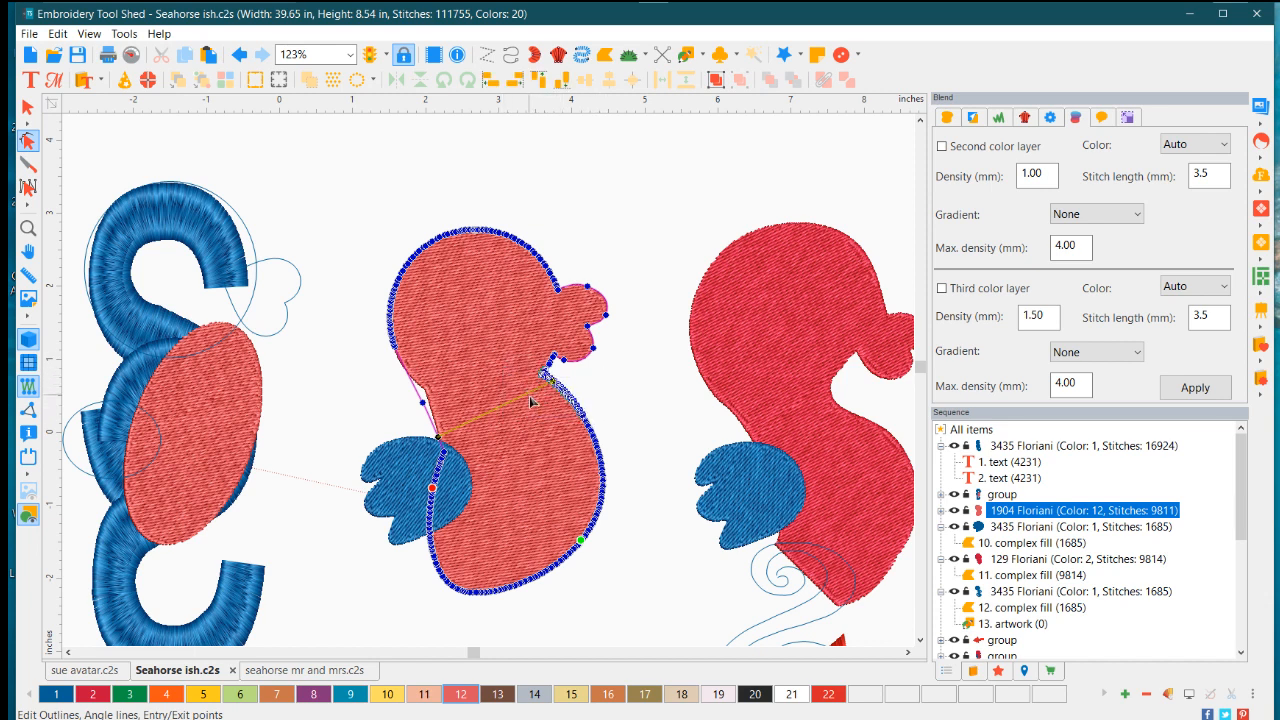
key(Delete)
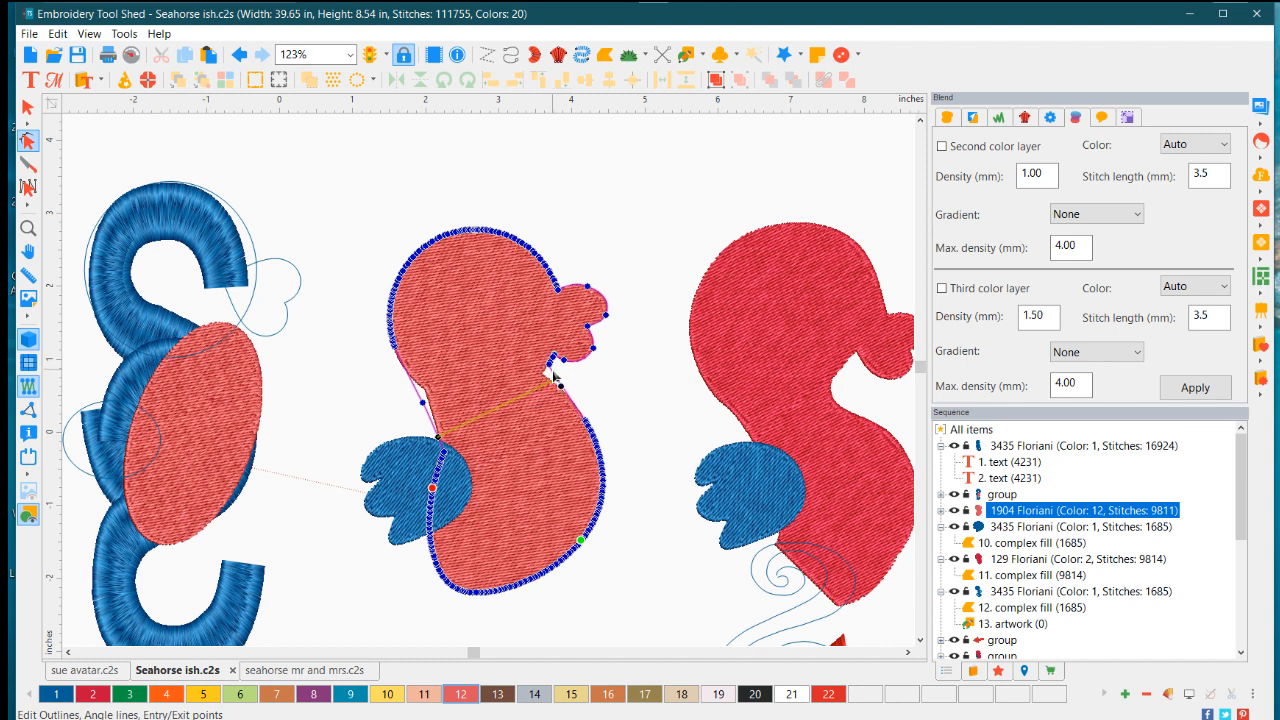
drag(557, 381, 554, 362)
drag(551, 378, 554, 372)
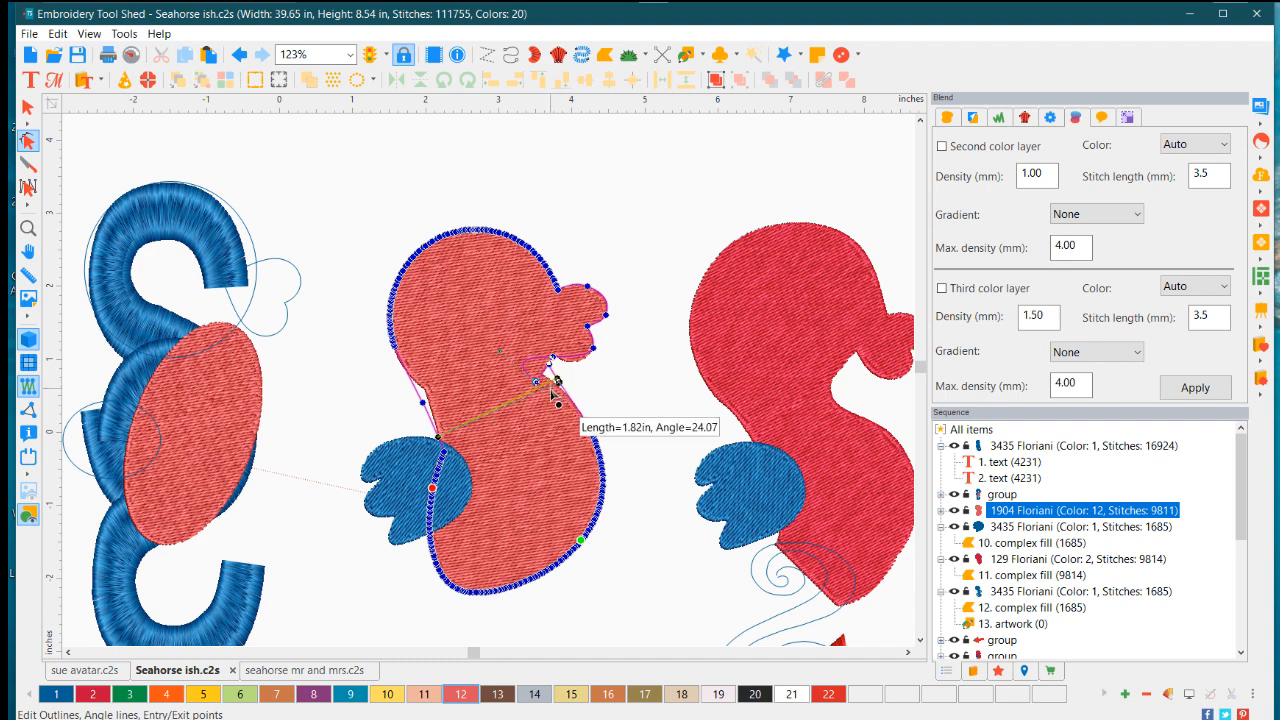
click(606, 403)
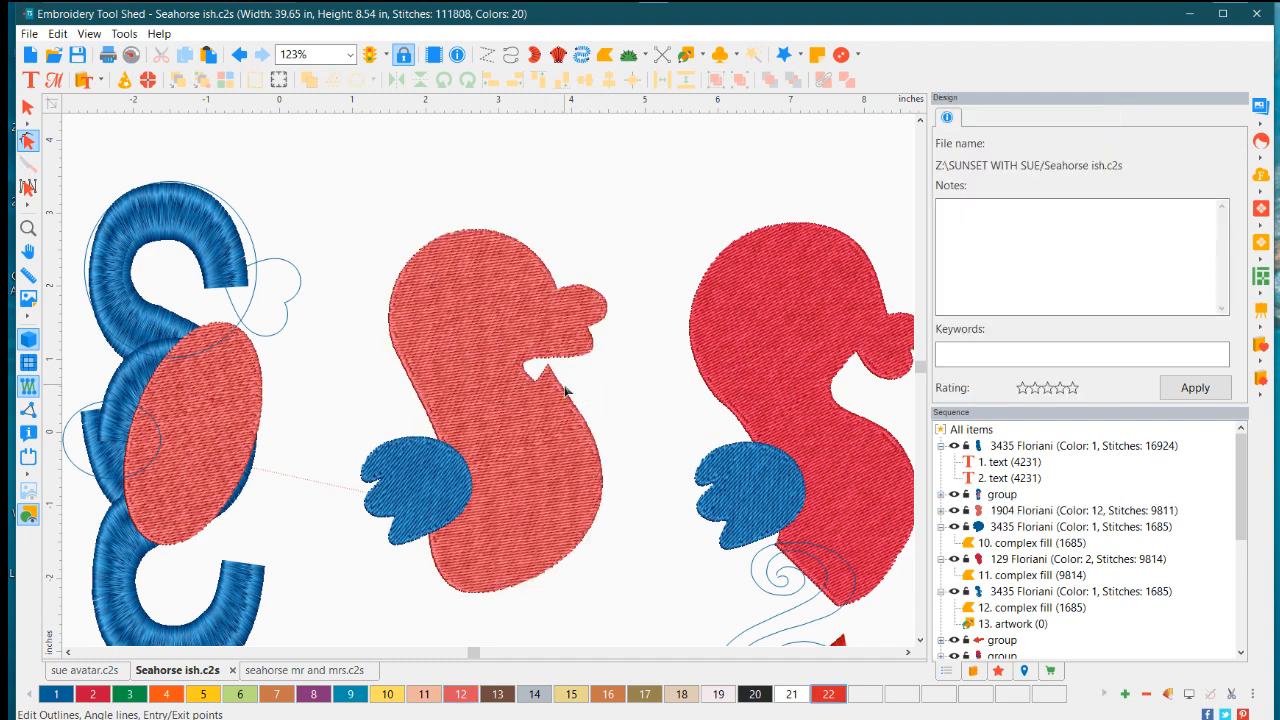
Move the spiked throat node down onto the chest line to smooth the curve, and regenerate the stitches
click(557, 386)
mouse_move(553, 372)
mouse_down()
mouse_move(553, 388)
mouse_move(553, 376)
mouse_up()
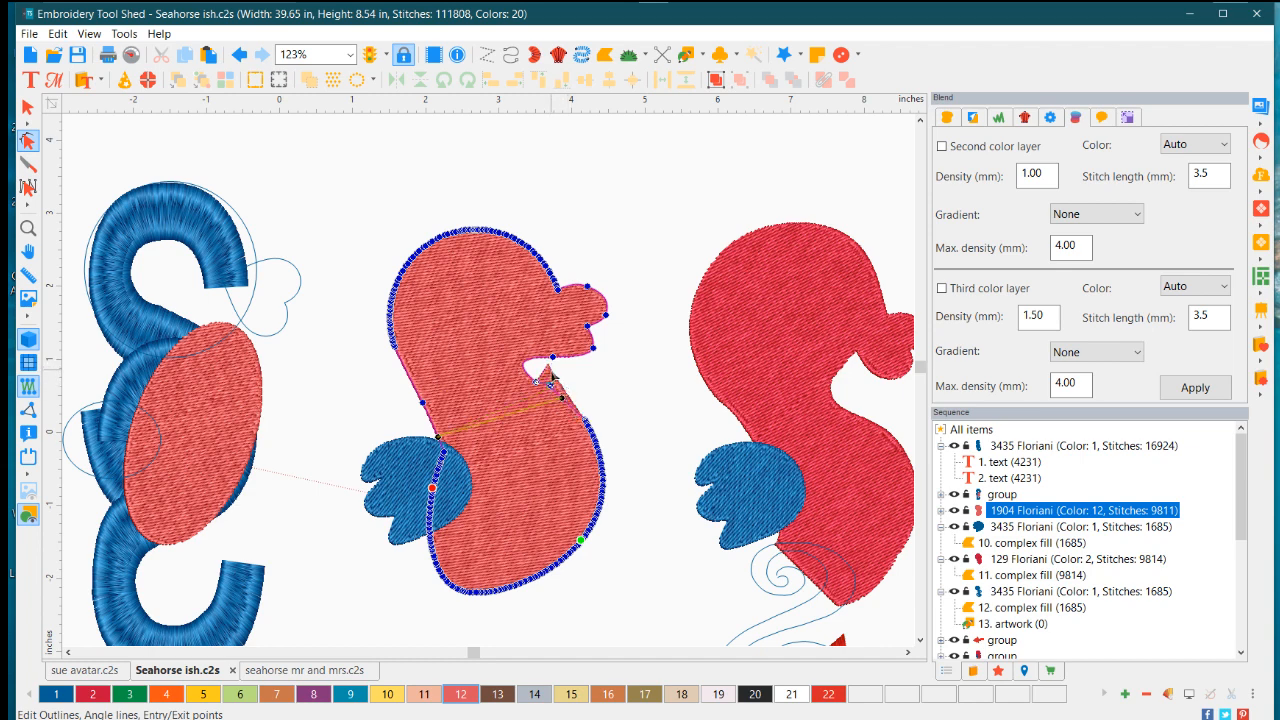
key(Escape)
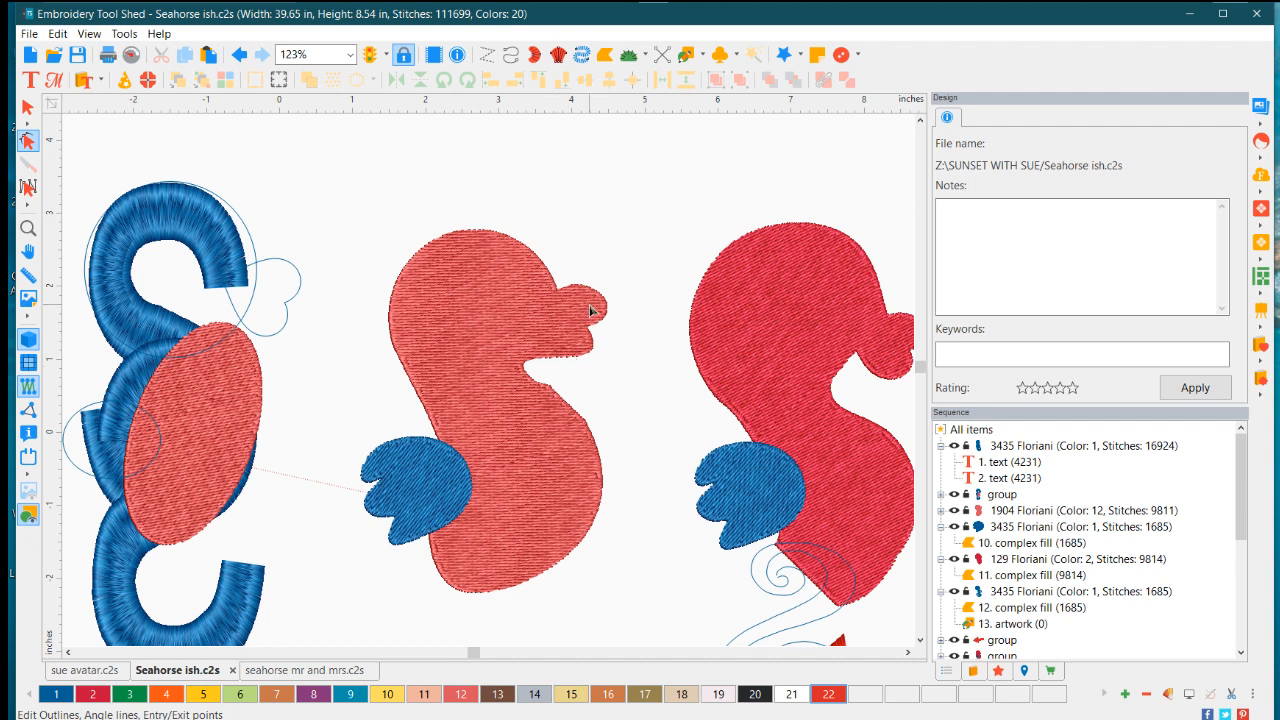
Raise the node where the underside of the snout meets the throat and regenerate the stitches
click(538, 364)
drag(552, 356, 551, 340)
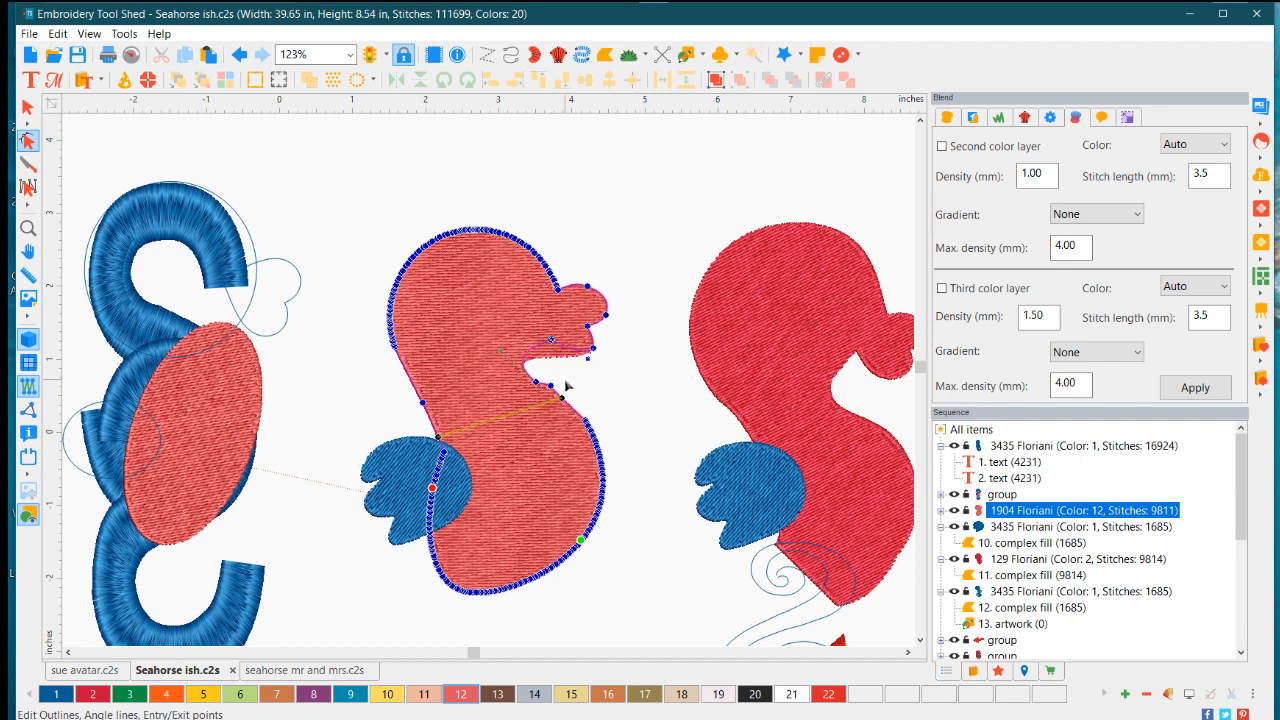
click(592, 397)
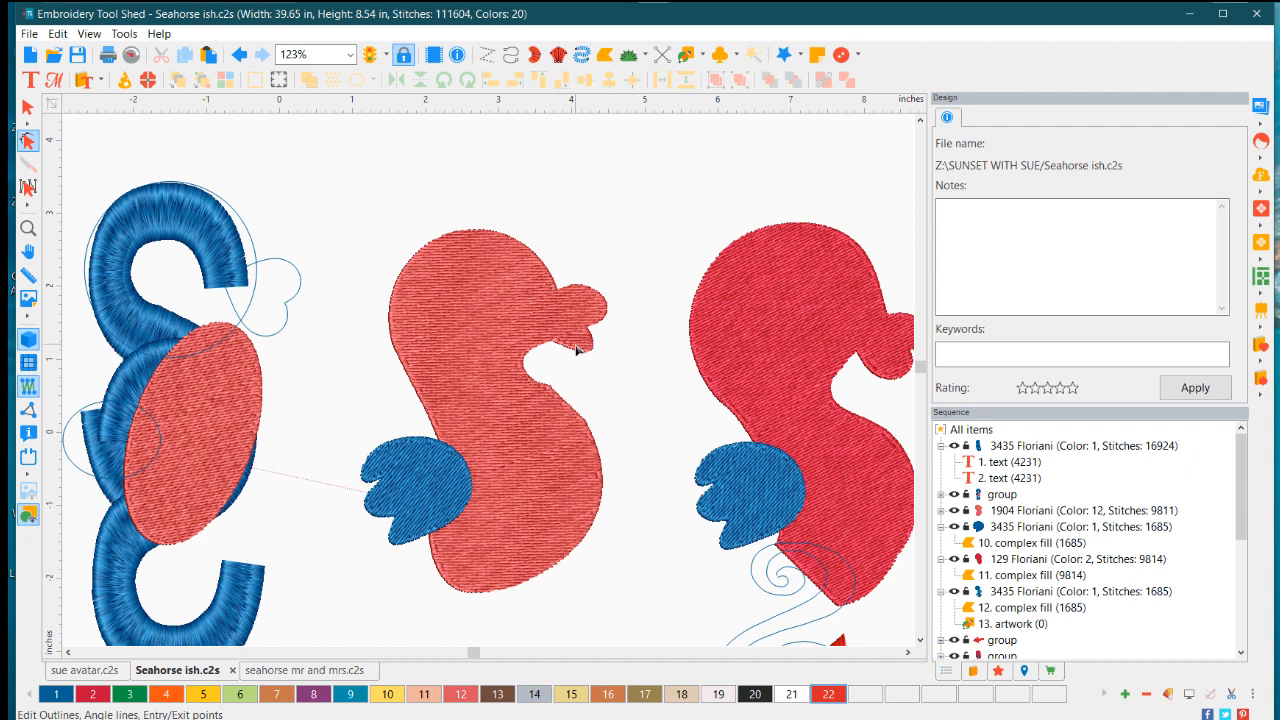
Reshape the snout's lower edge by adjusting its tip and nudging the inner throat node toward the neck, finish outline editing, and deselect the seahorse
click(577, 349)
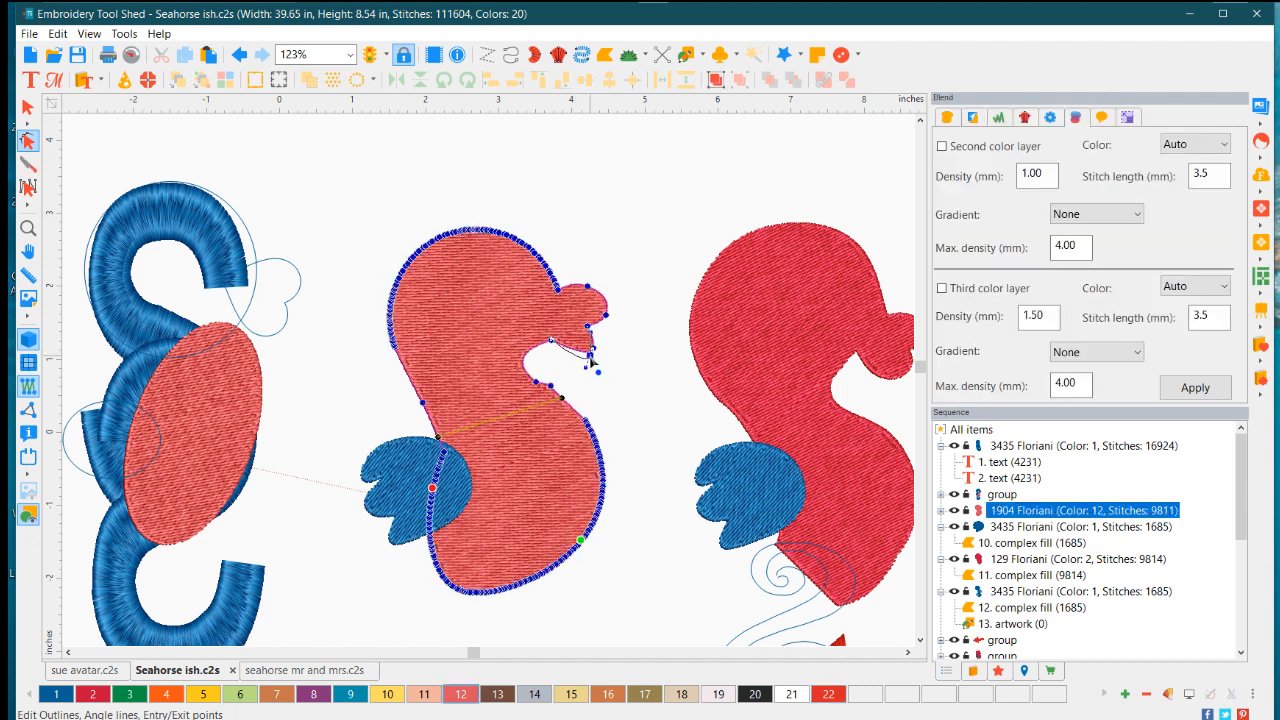
drag(590, 357, 548, 344)
click(552, 342)
click(27, 106)
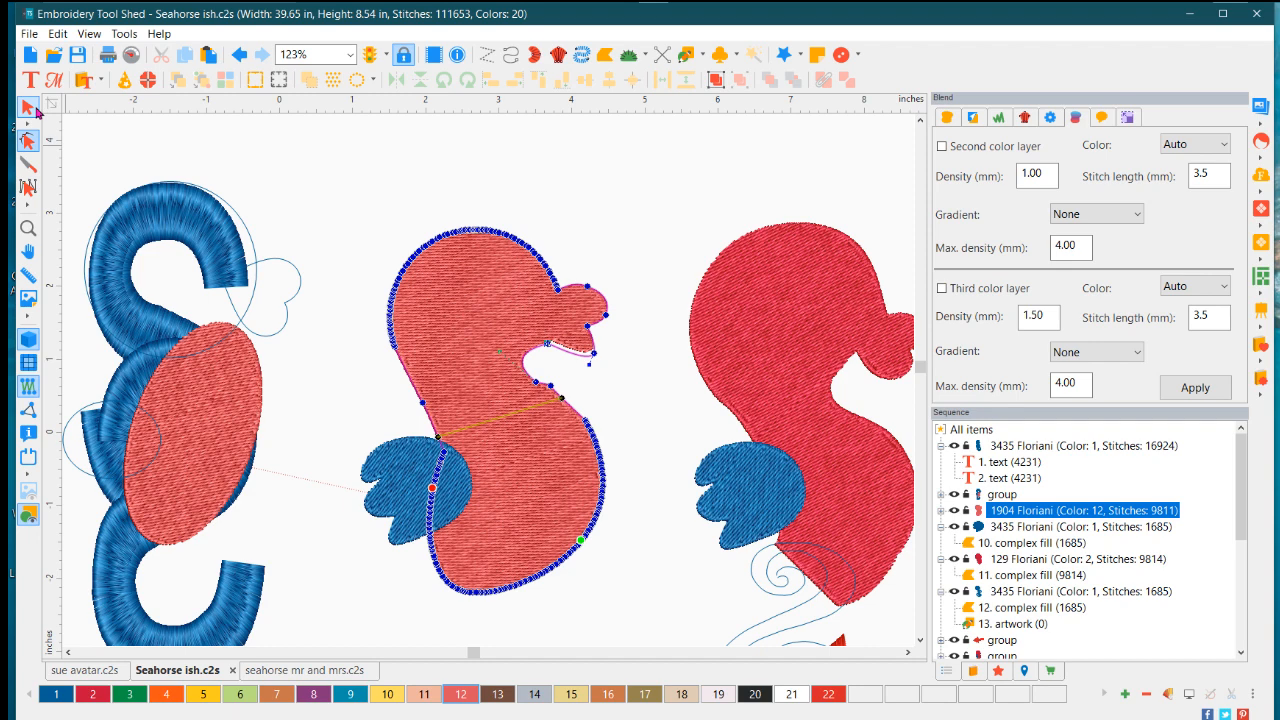
click(622, 365)
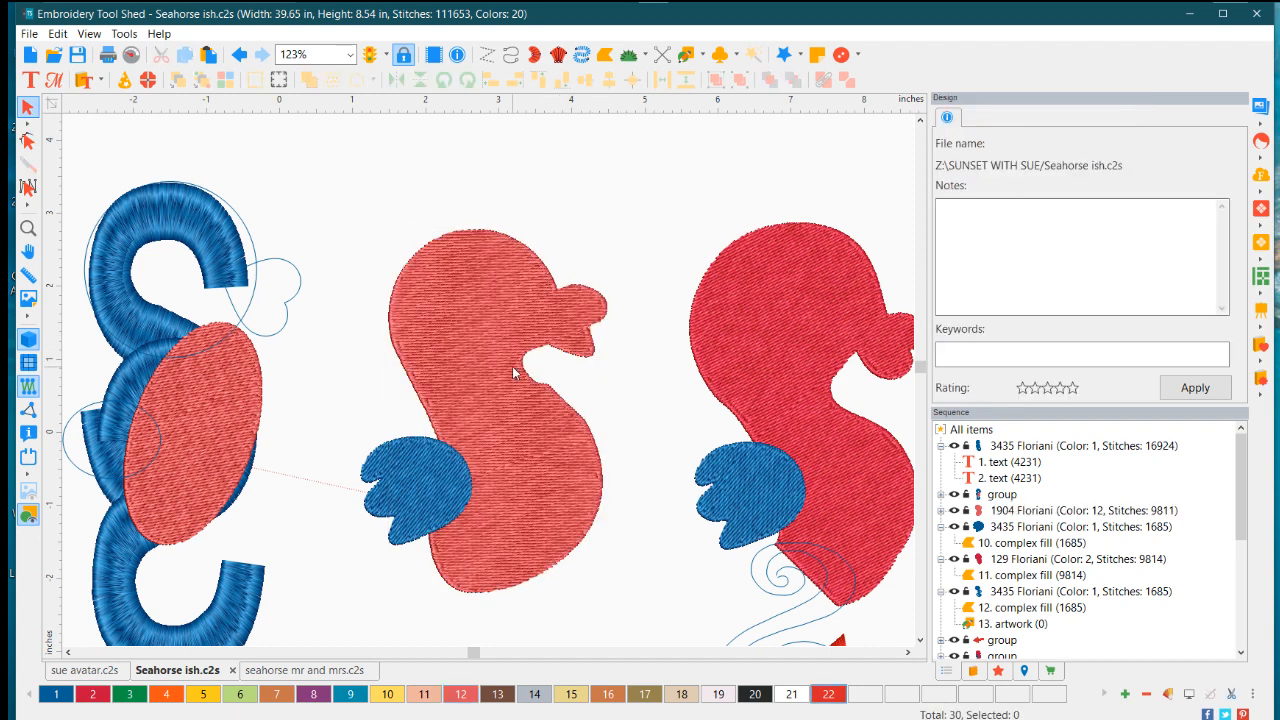
Select the group of blue lettering, salmon oval and outline shapes beside the salmon seahorse, and ungroup it
scroll(358, 344, down, 2)
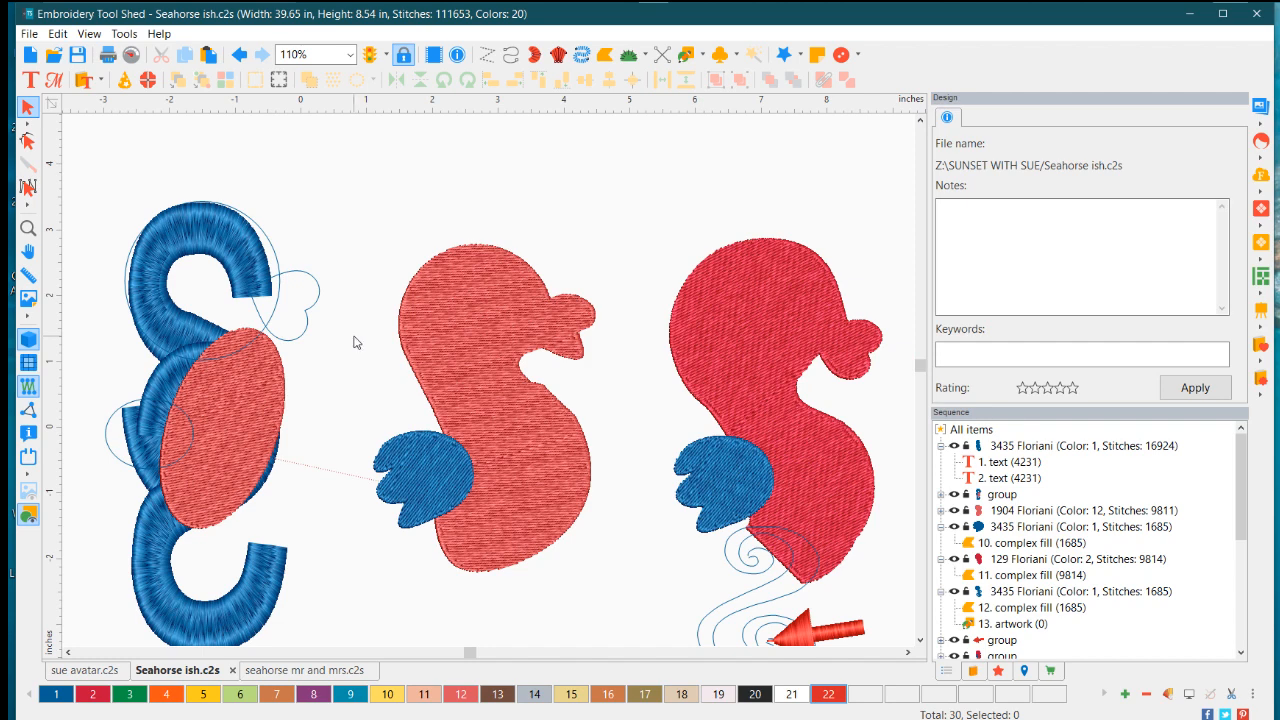
scroll(300, 365, down, 1)
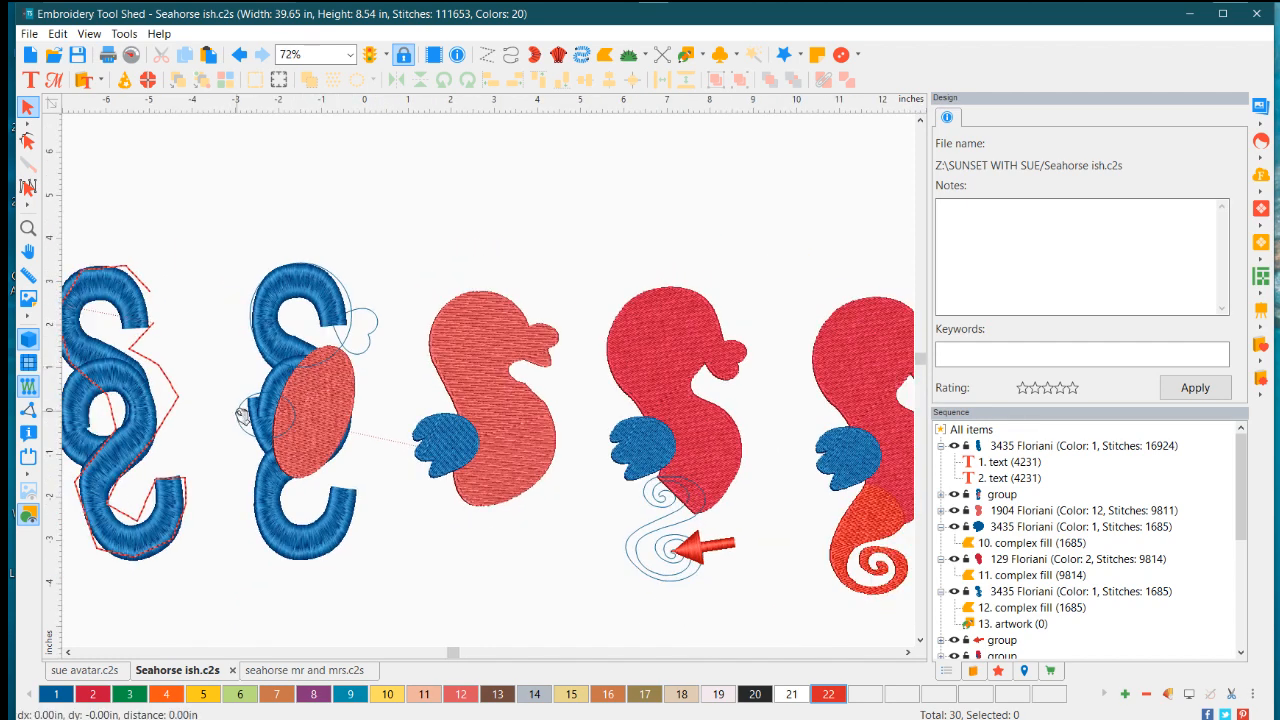
click(238, 418)
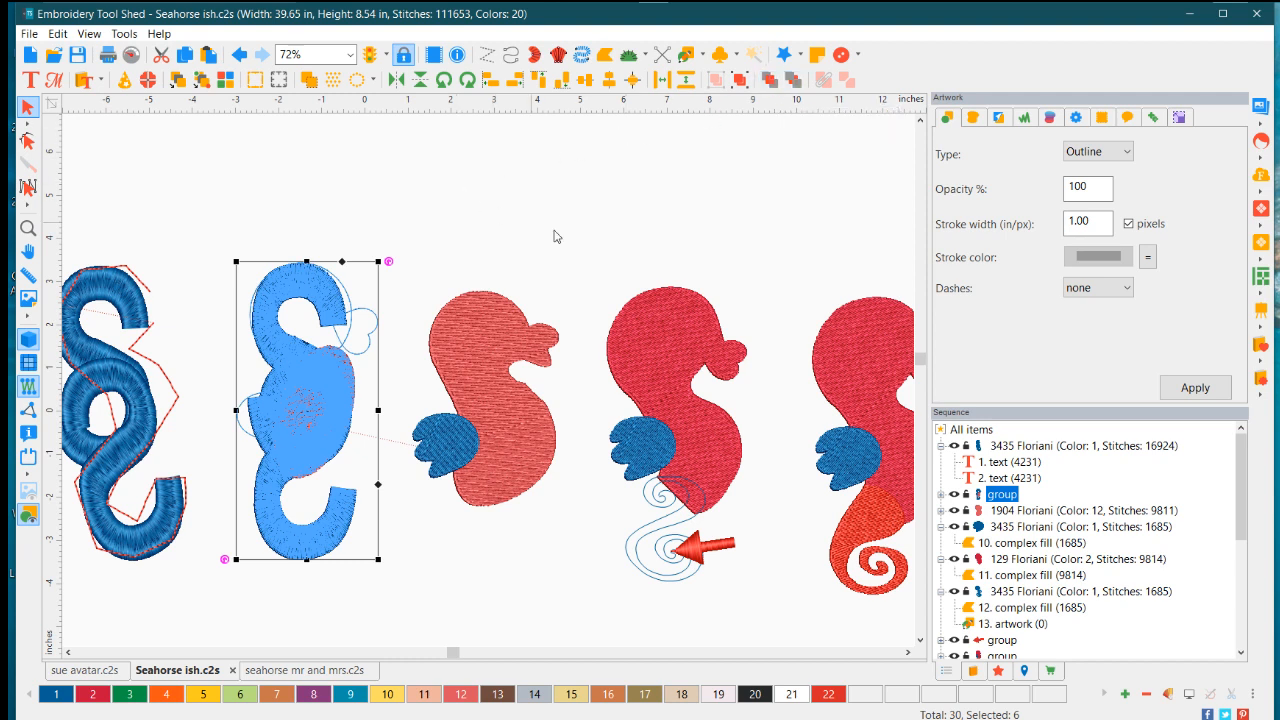
click(412, 556)
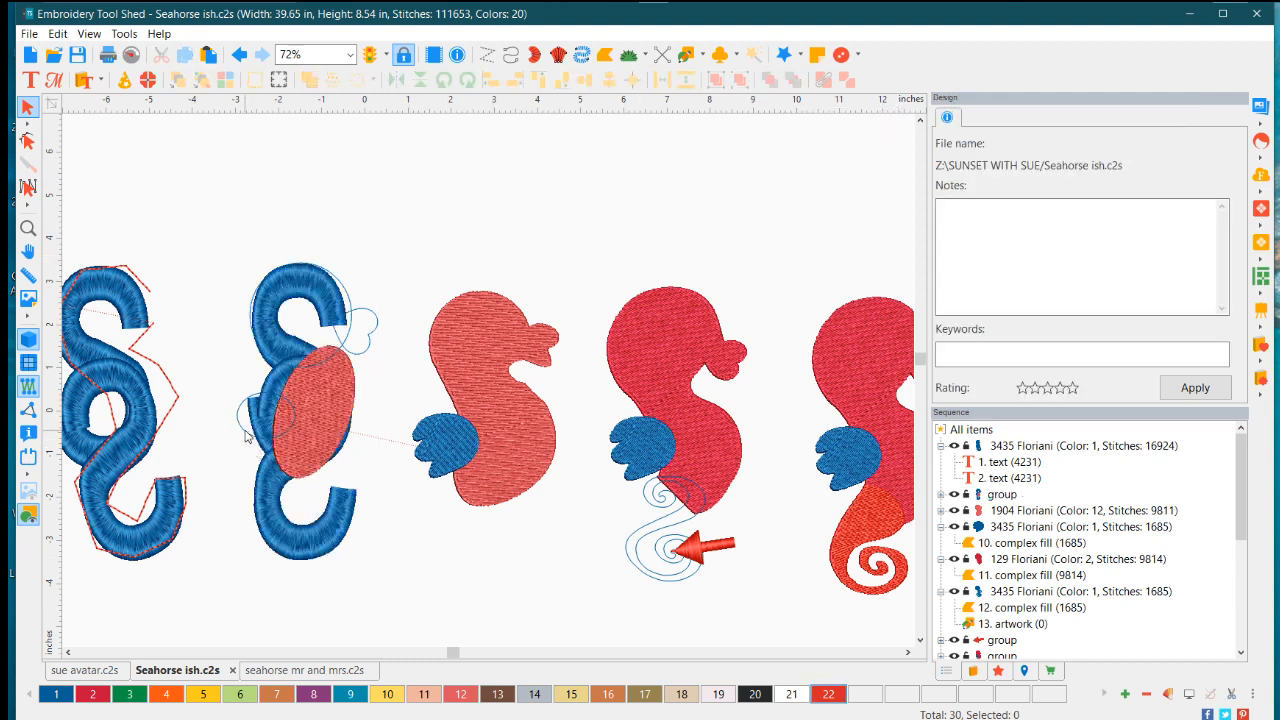
click(247, 436)
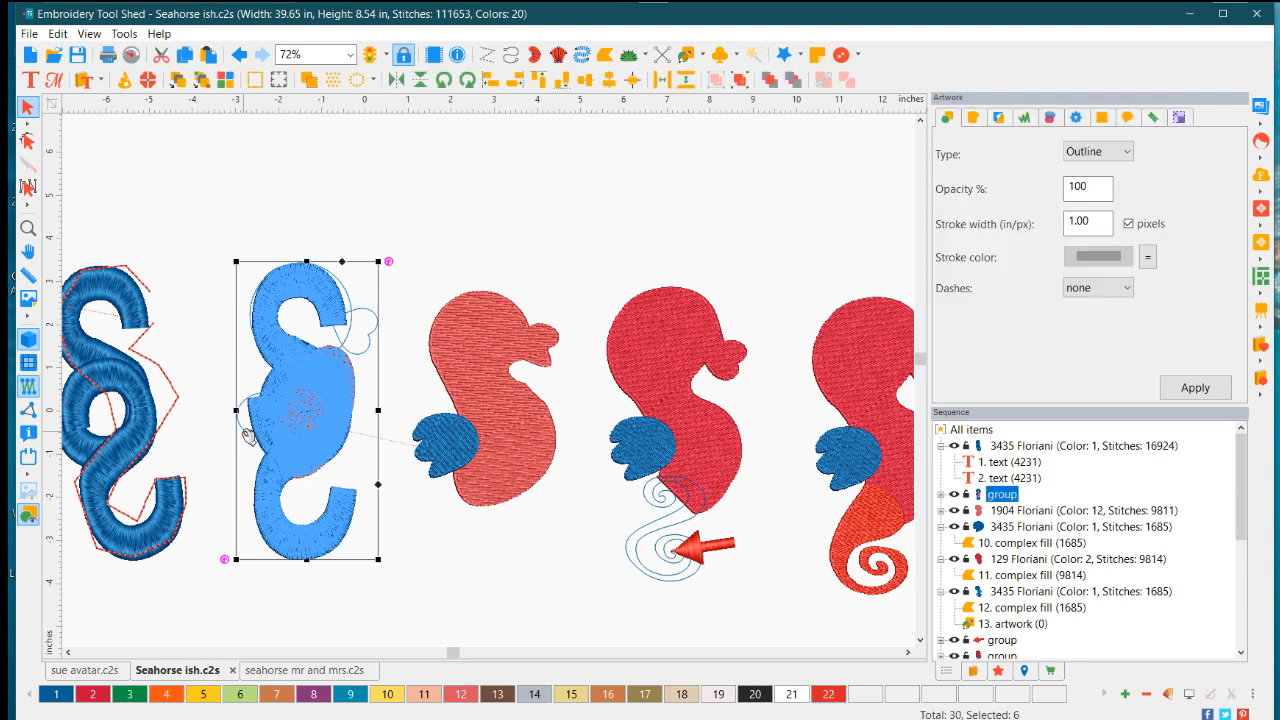
click(739, 81)
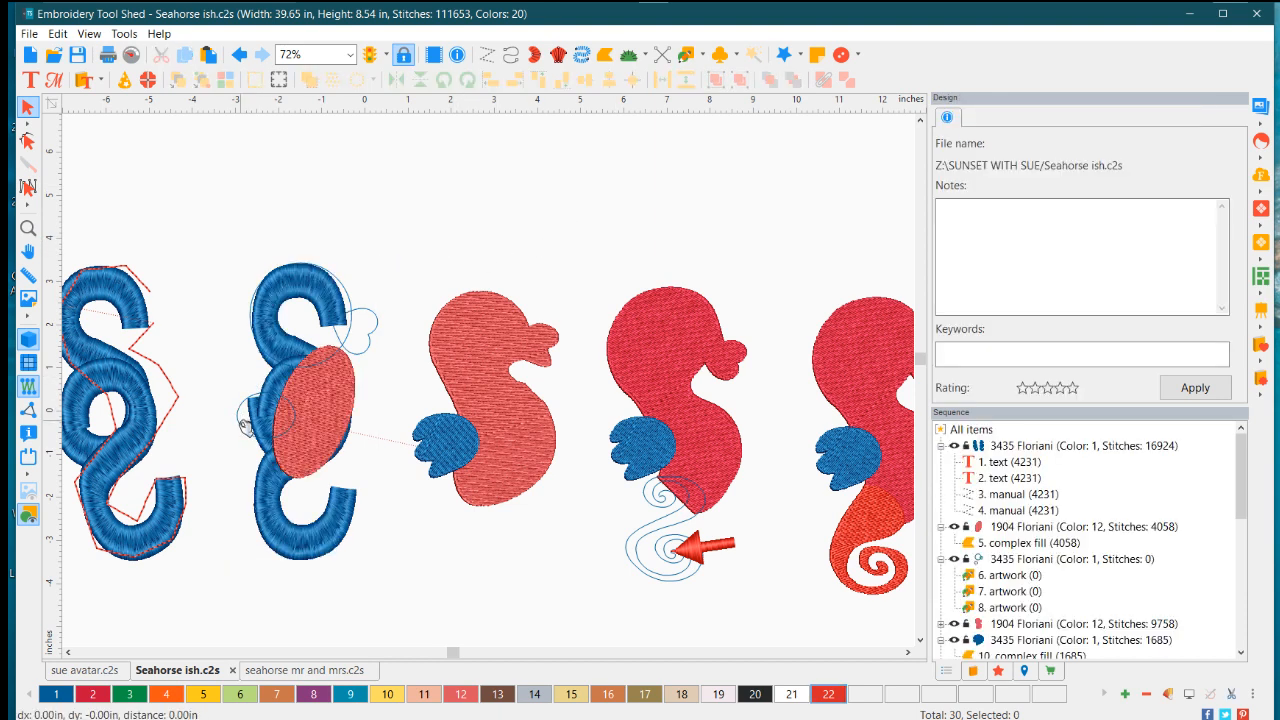
Move the small ellipse outline to the empty area above the salmon seahorse and enlarge it to about 1.75 inches wide
click(244, 427)
drag(244, 427, 494, 225)
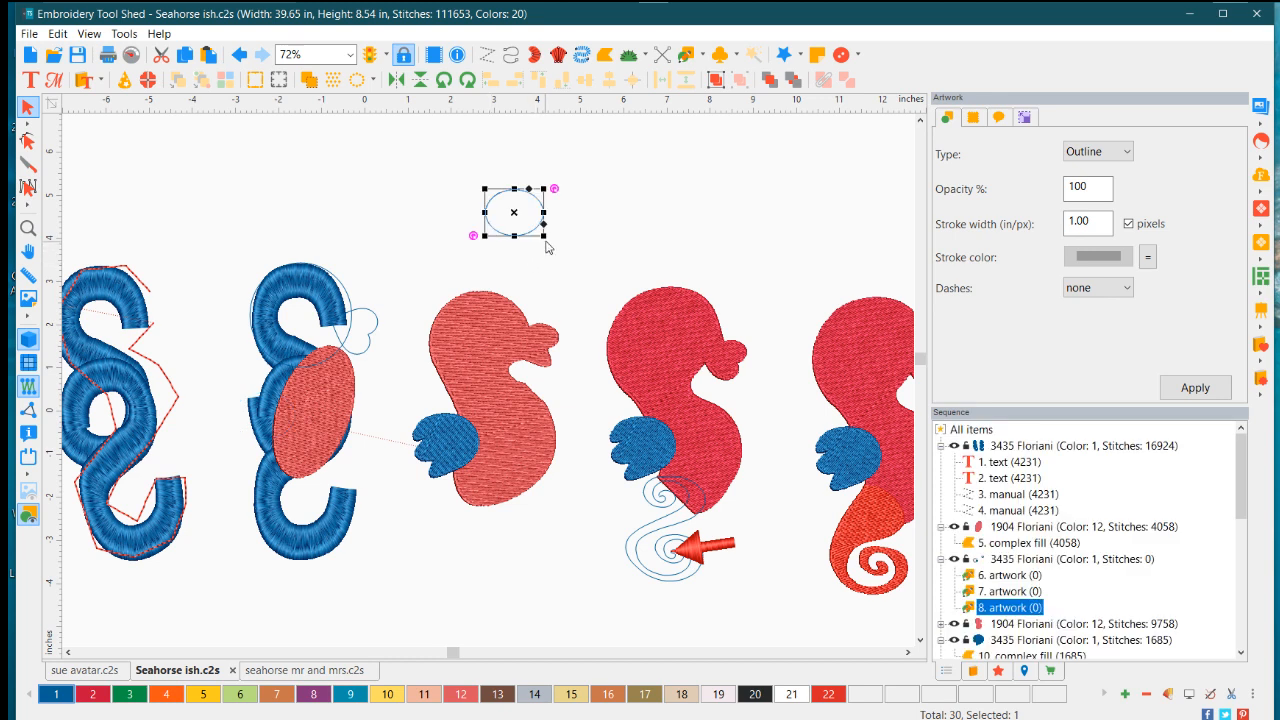
drag(545, 238, 561, 249)
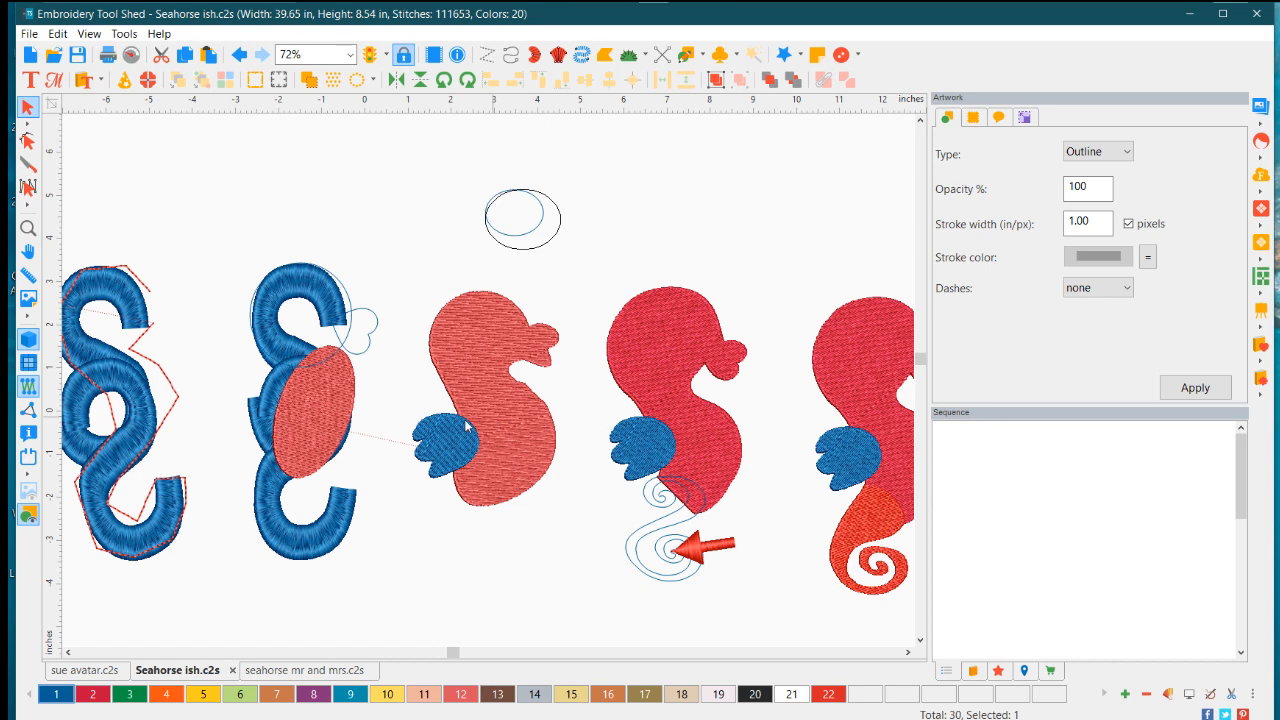
Edit the ellipse's outline, add a point on its upper left curve, and pull that point inward to form a notch
scroll(460, 262, up, 2)
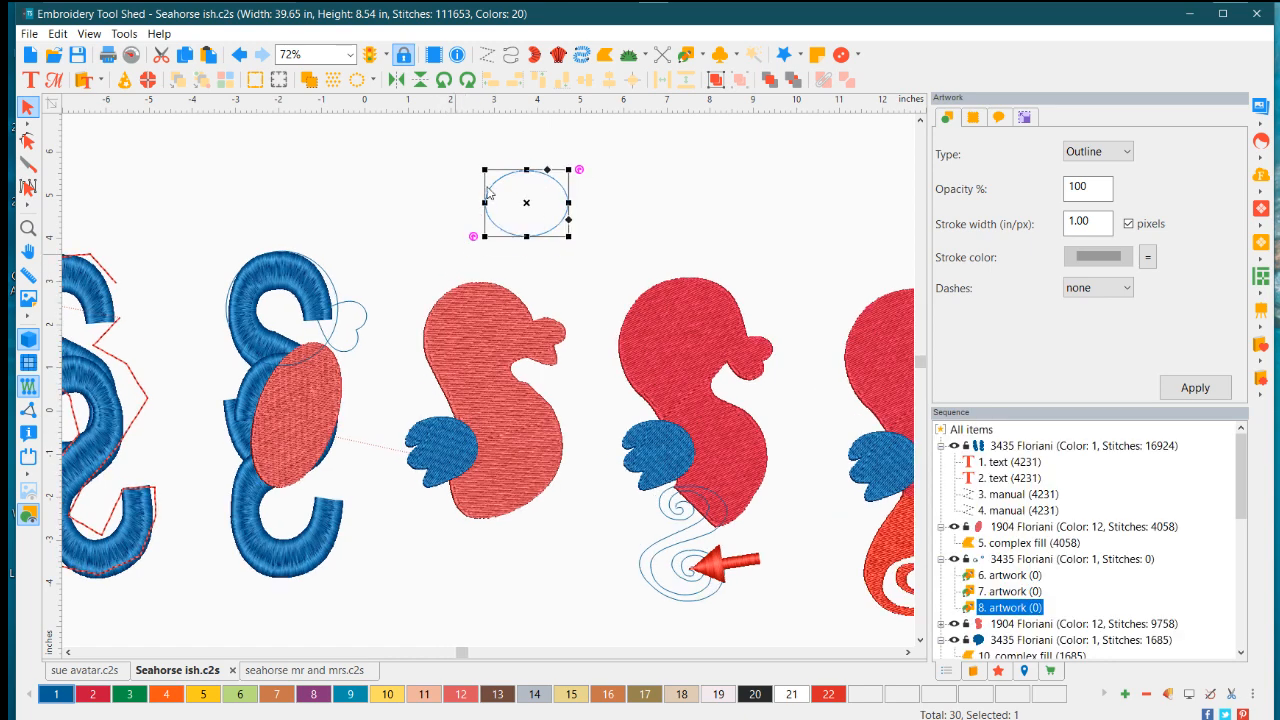
click(920, 119)
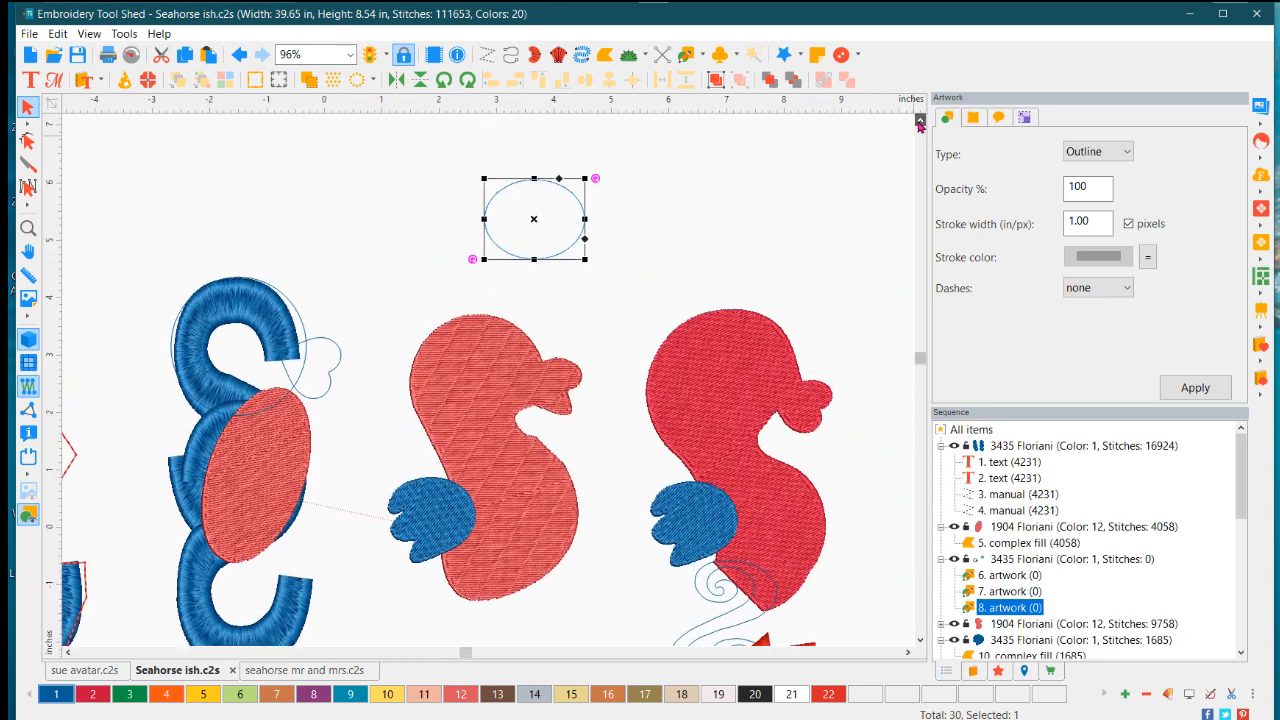
click(920, 119)
click(920, 119)
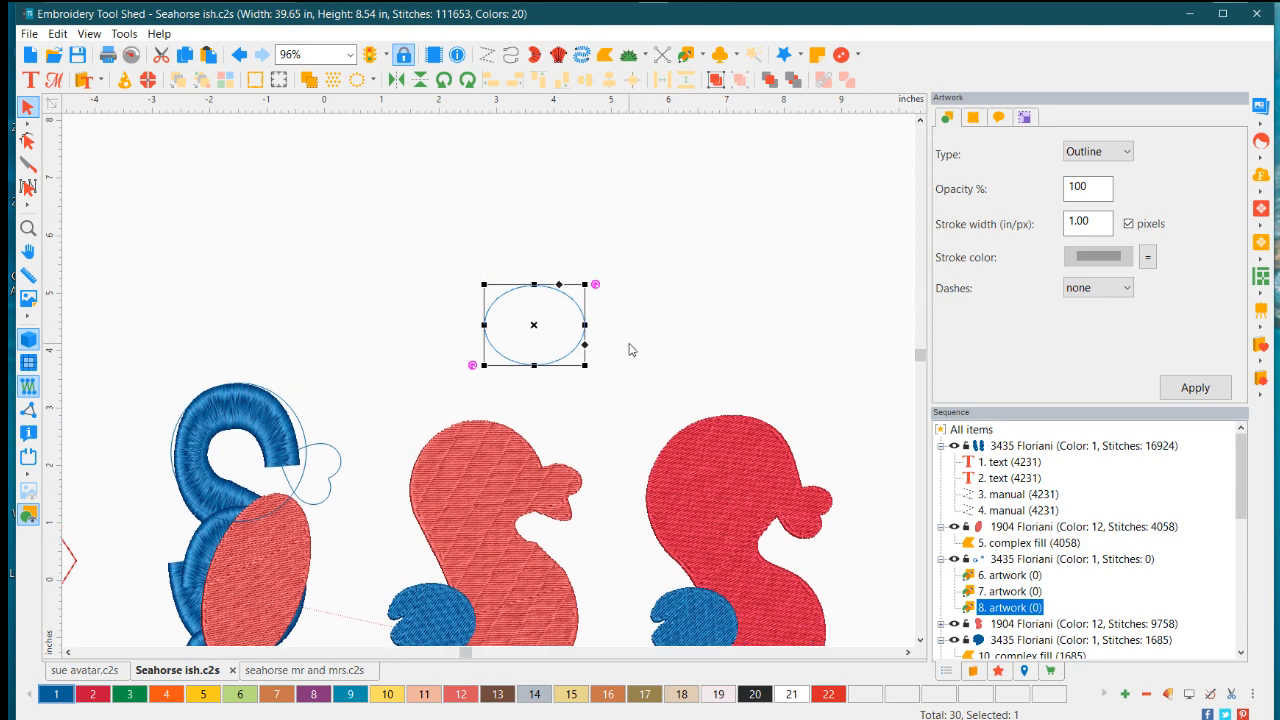
scroll(543, 351, up, 2)
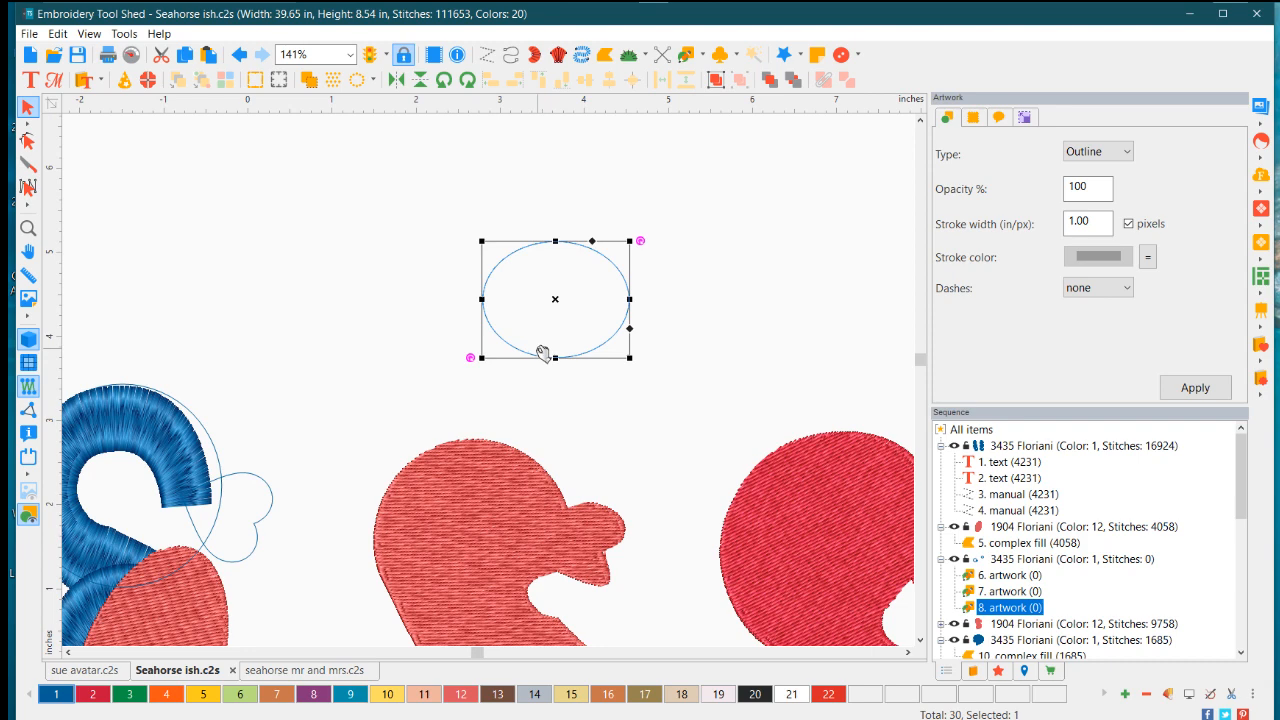
scroll(543, 353, down, 1)
scroll(543, 353, down, 1)
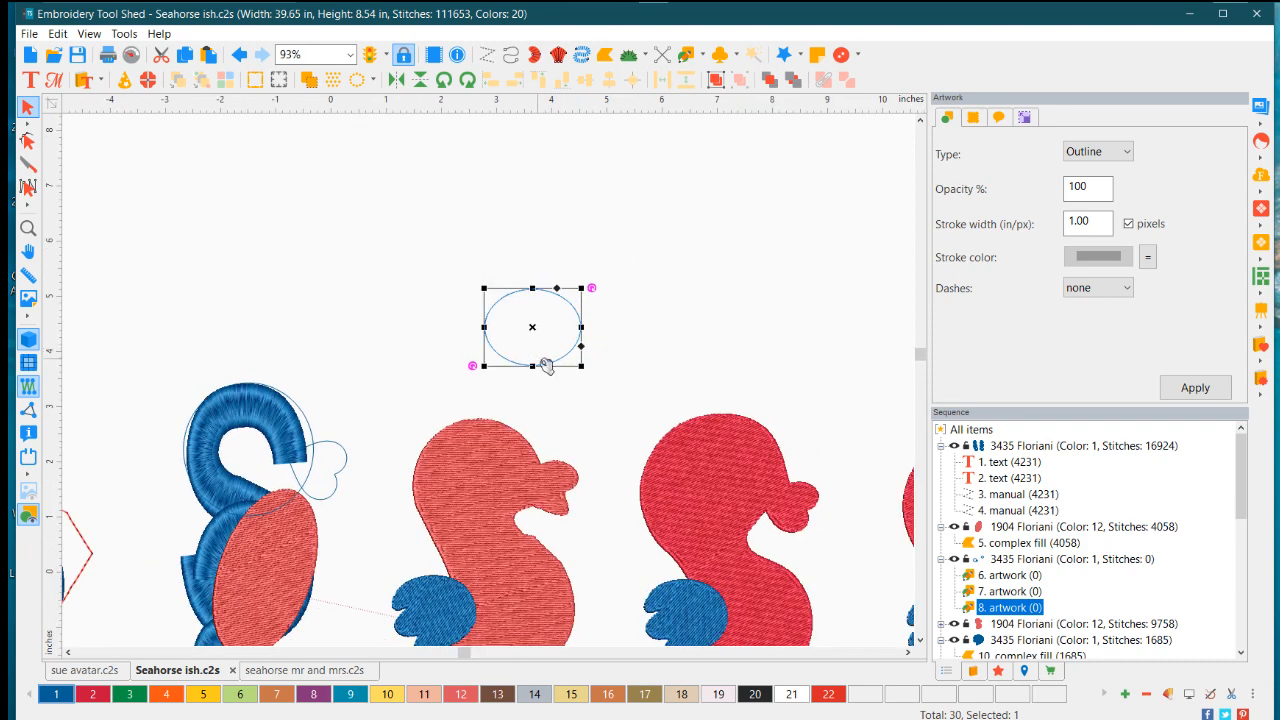
click(28, 141)
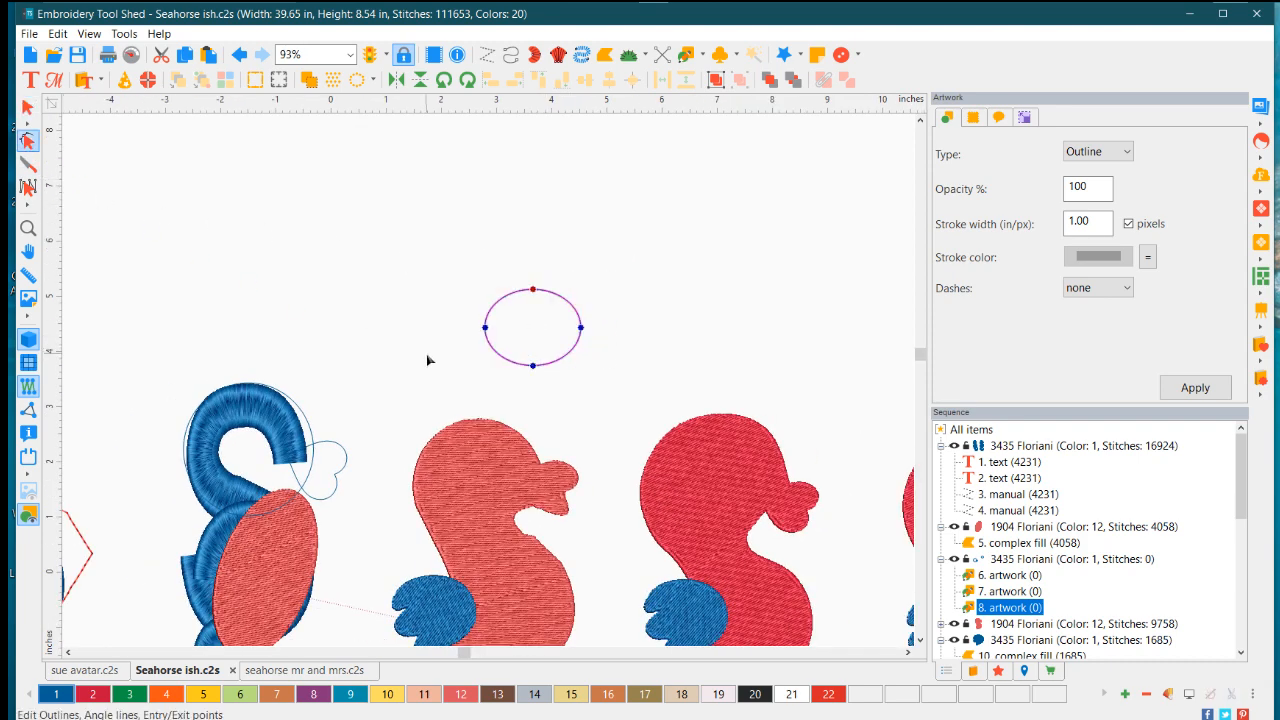
right_click(505, 306)
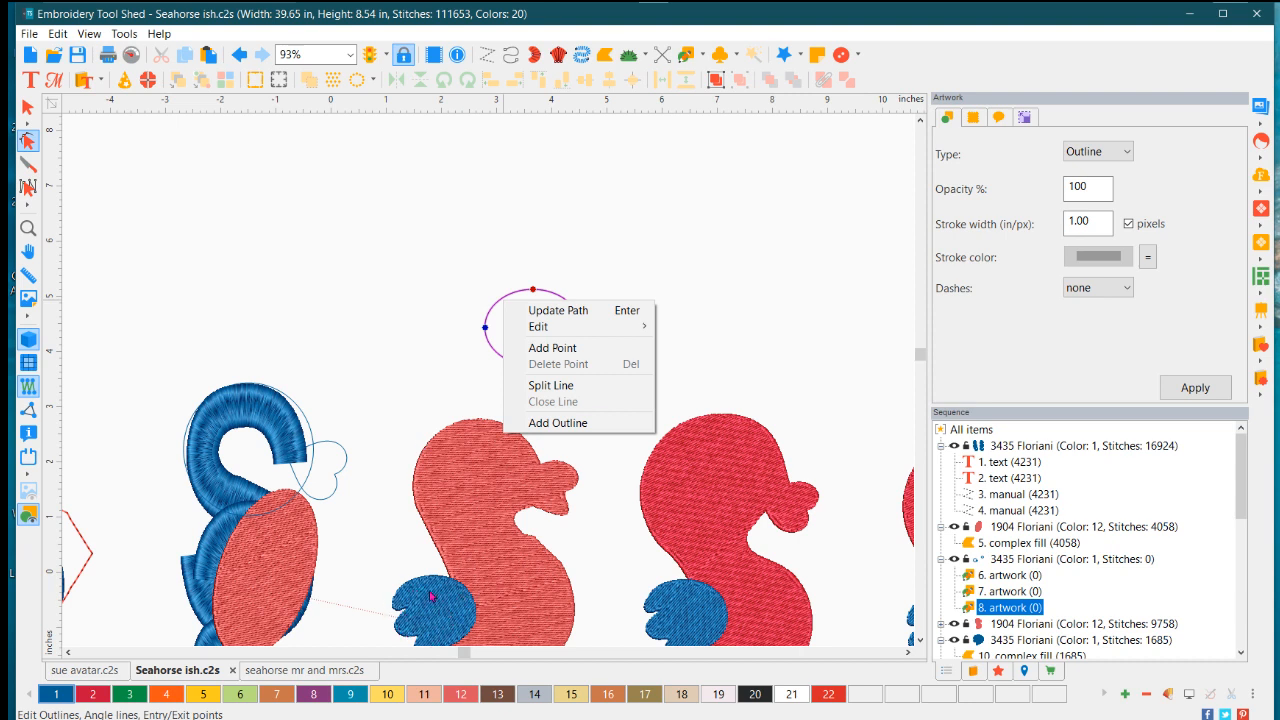
click(540, 348)
drag(503, 298, 516, 316)
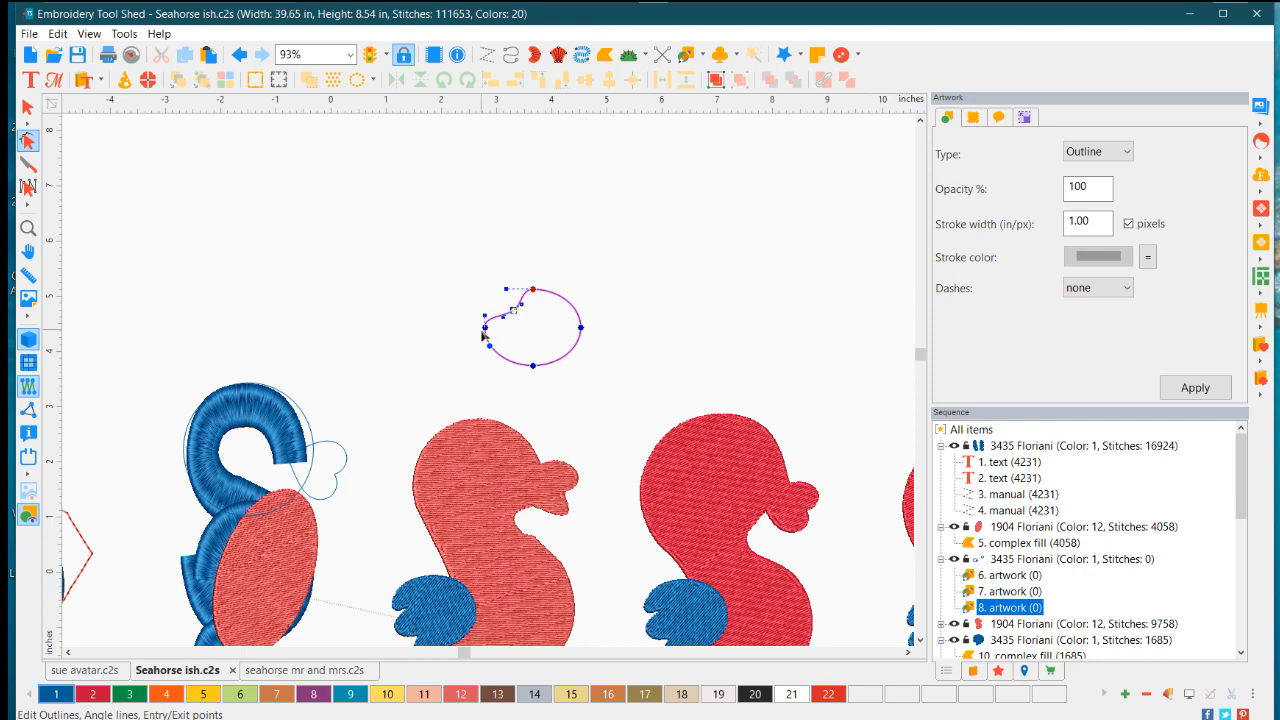
scroll(481, 290, up, 2)
scroll(481, 290, up, 4)
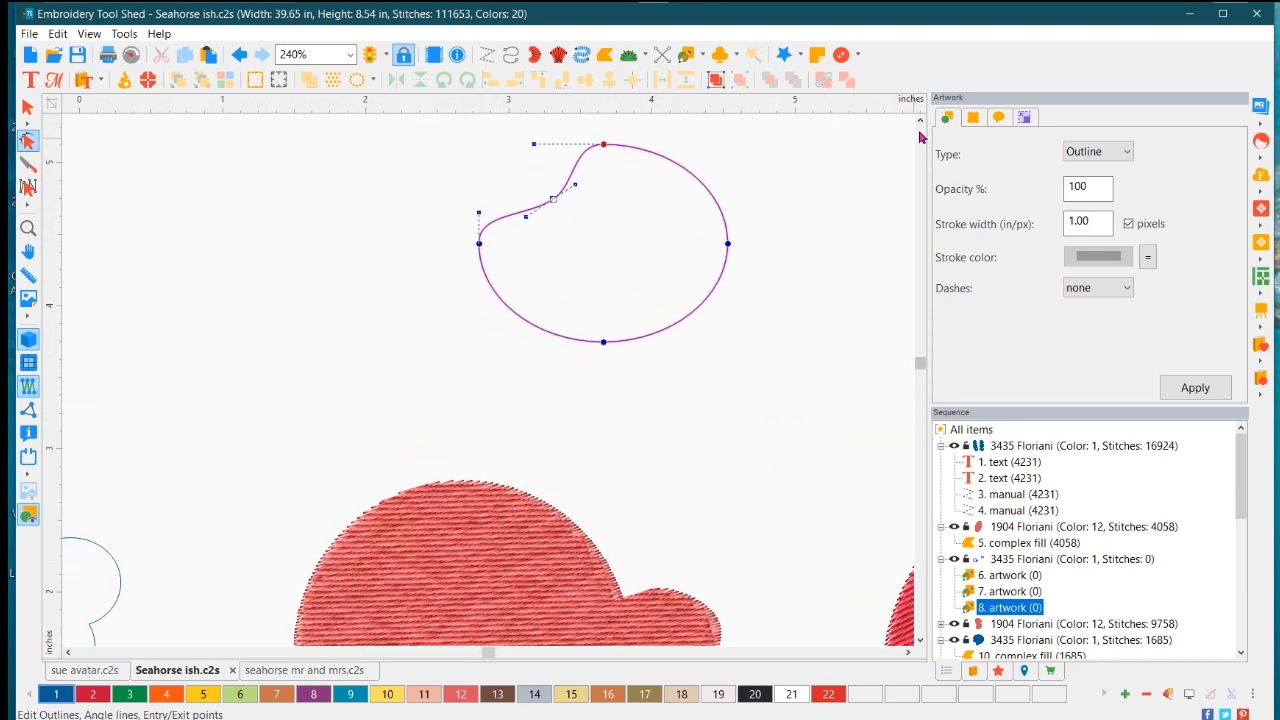
Try reshaping the lobe above the notch by adjusting the direction handles of the ellipse's top node
click(920, 120)
click(920, 121)
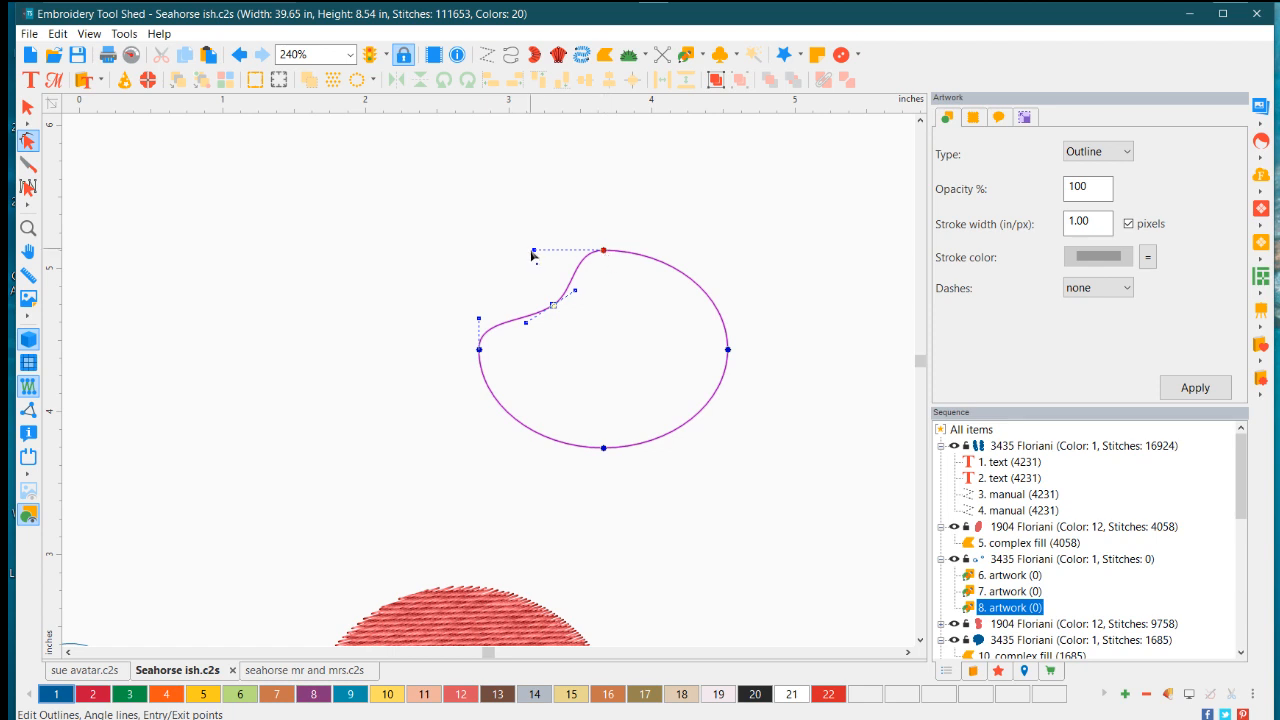
drag(535, 251, 573, 289)
drag(456, 260, 483, 242)
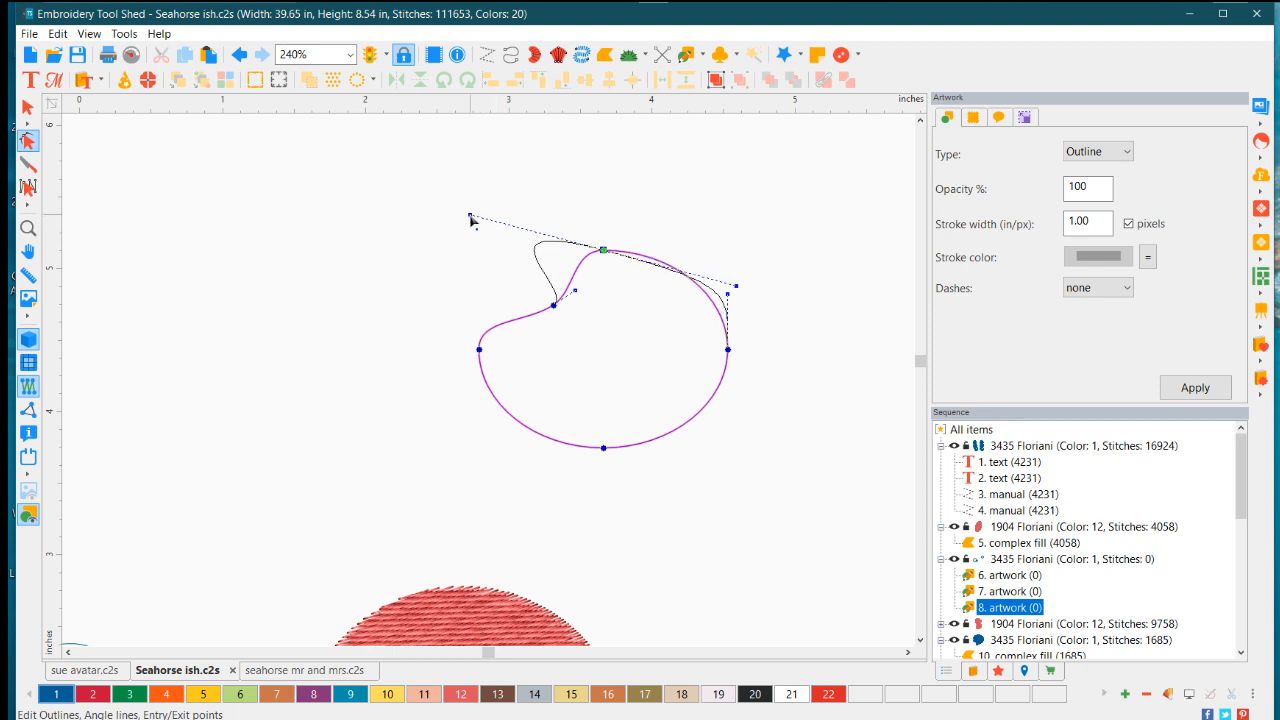
mouse_move(470, 218)
mouse_down()
mouse_move(480, 215)
mouse_move(452, 237)
mouse_move(473, 231)
mouse_up()
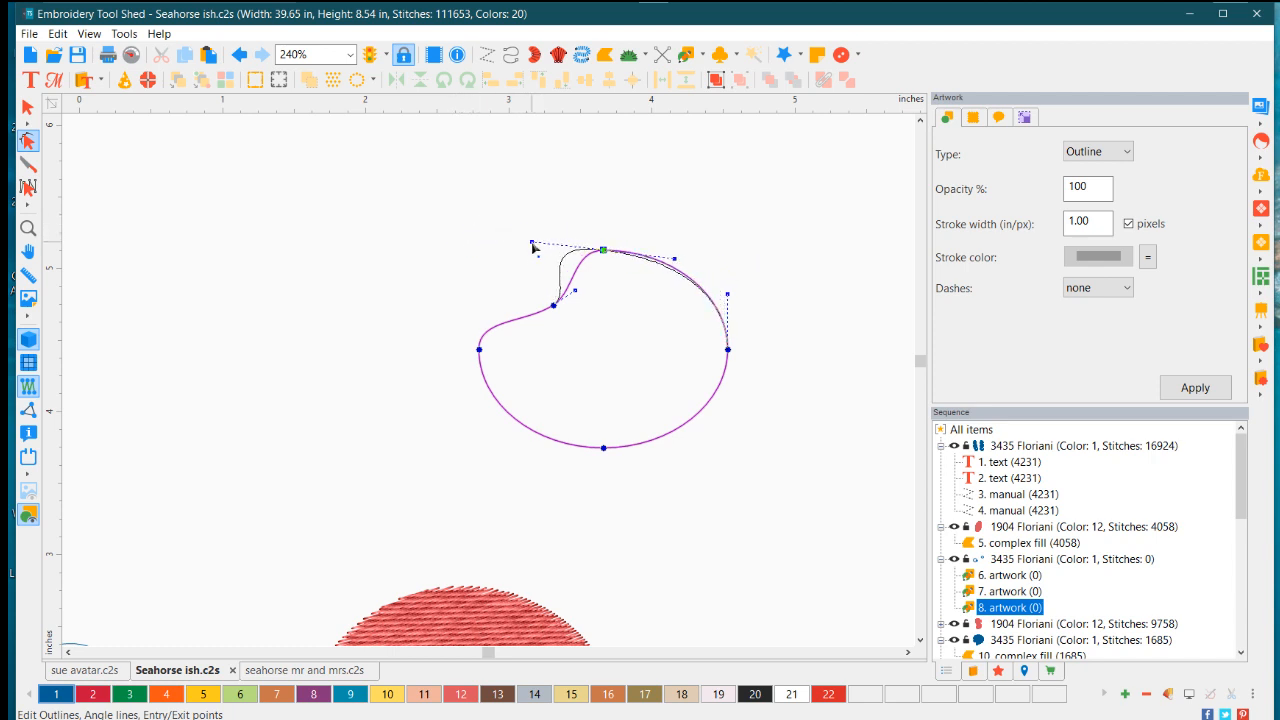
mouse_move(502, 239)
mouse_down()
mouse_move(352, 212)
mouse_move(316, 191)
mouse_move(504, 237)
mouse_move(349, 207)
mouse_move(463, 218)
mouse_move(522, 247)
mouse_up()
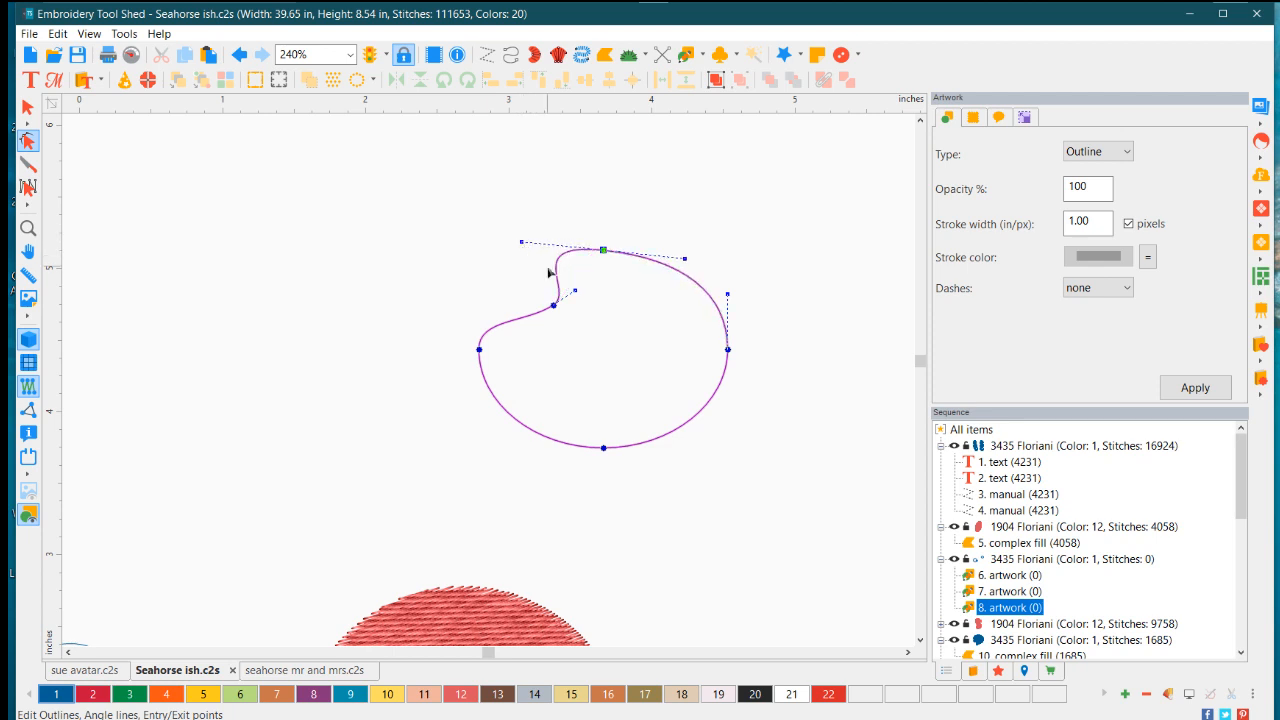
Try adding a point on the ellipse's lower left curve and adjusting its handles and position to shape a second indentation
right_click(509, 420)
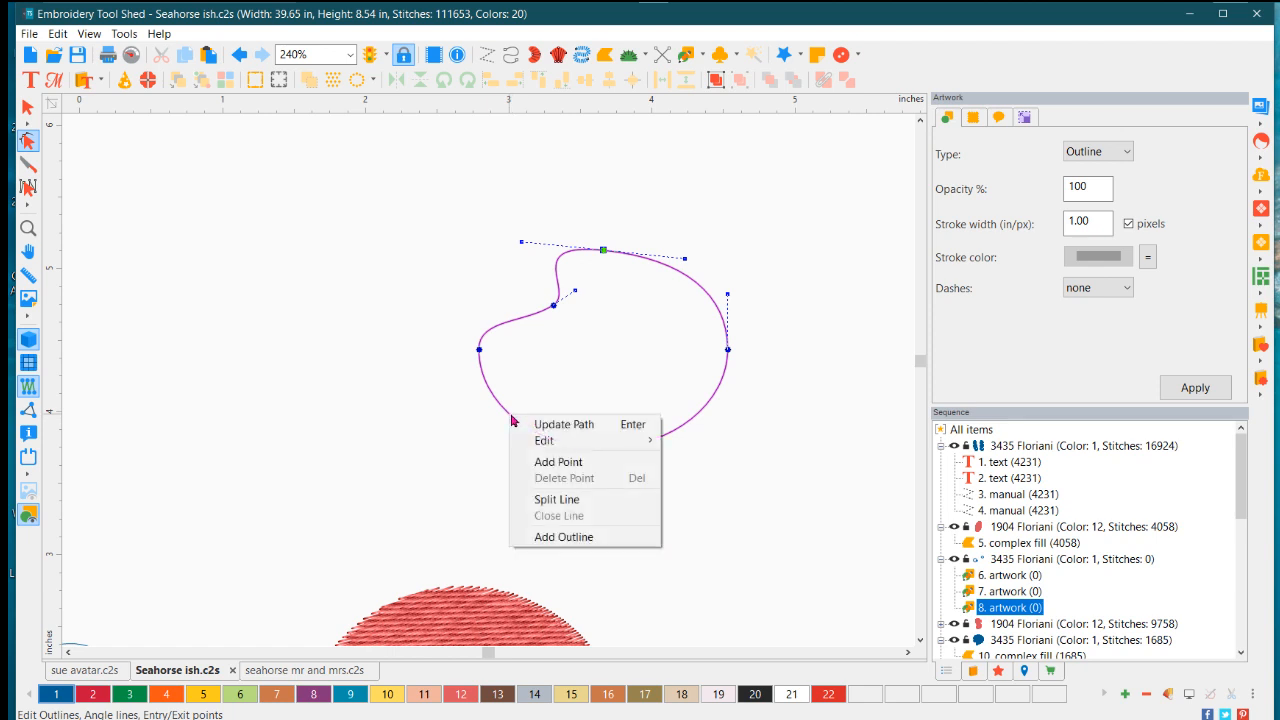
click(536, 462)
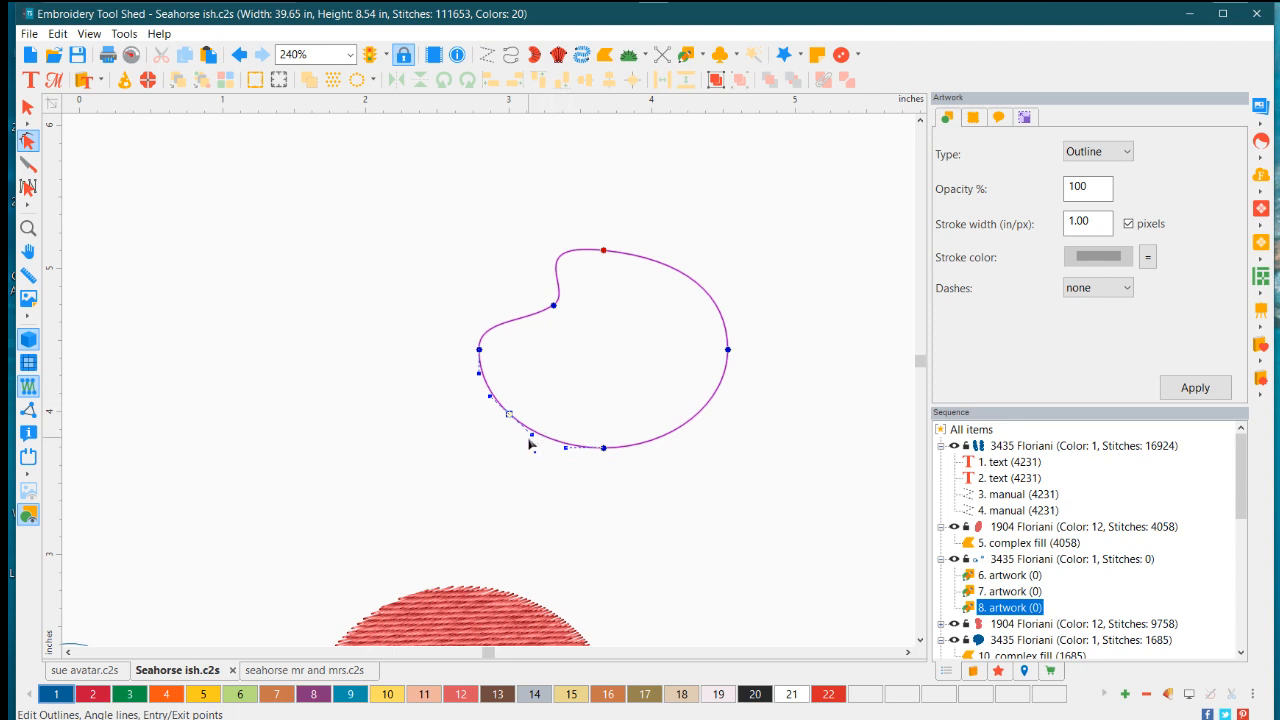
drag(532, 440, 573, 486)
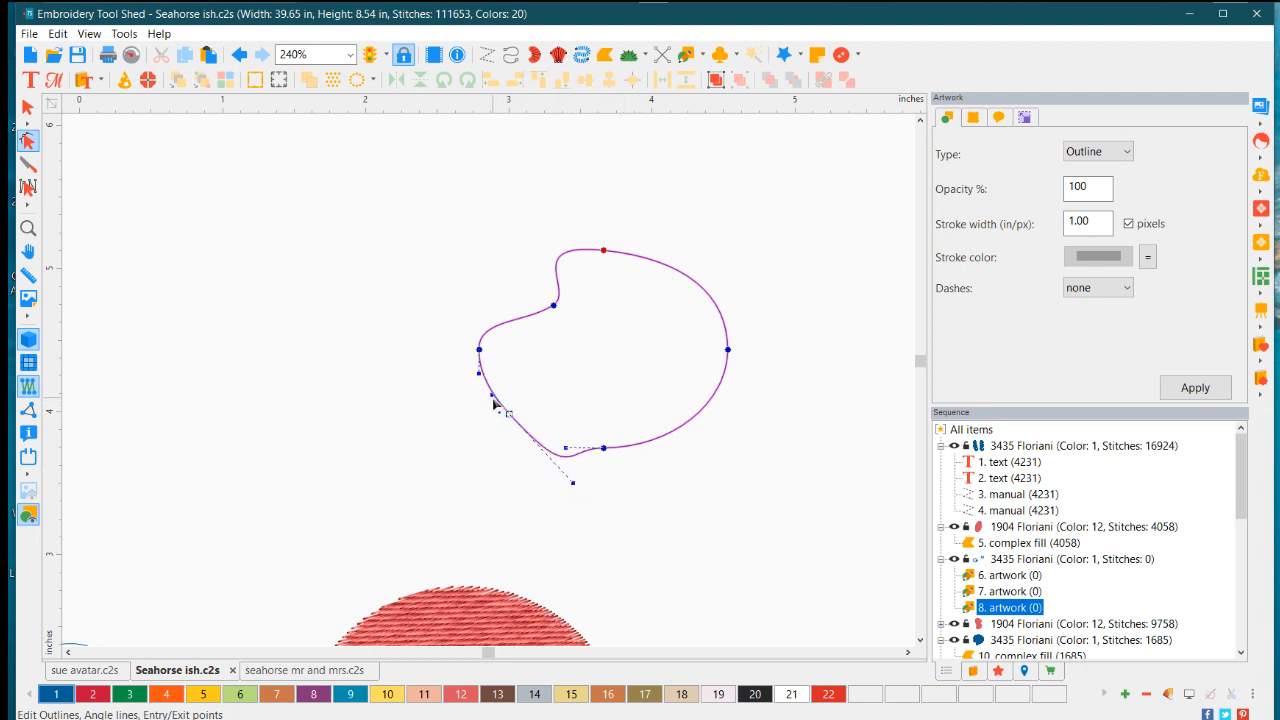
drag(494, 401, 518, 423)
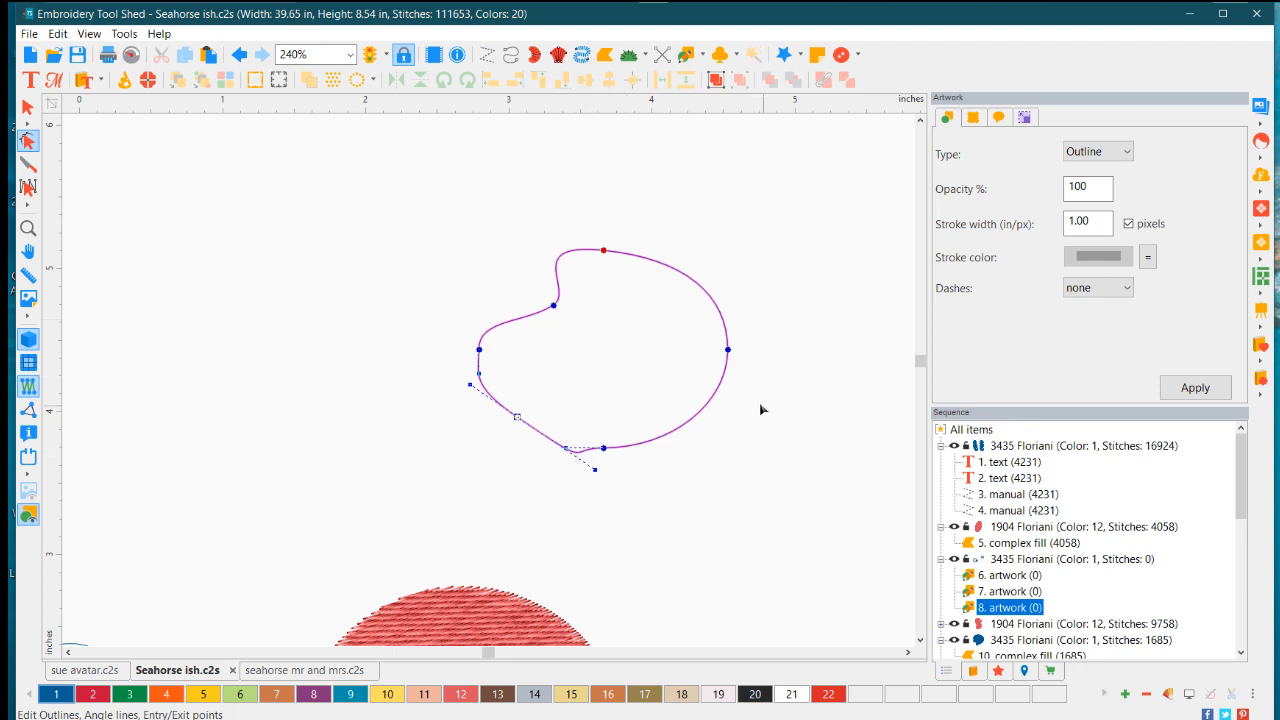
right_click(555, 308)
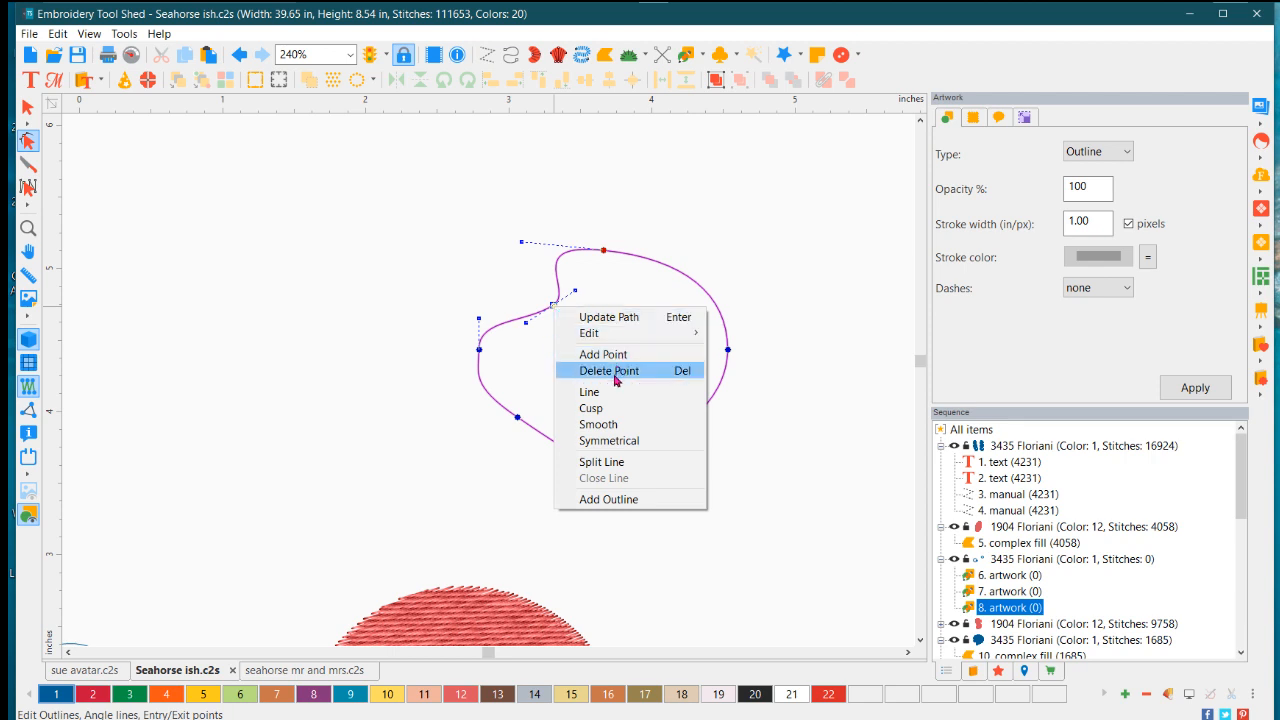
click(763, 338)
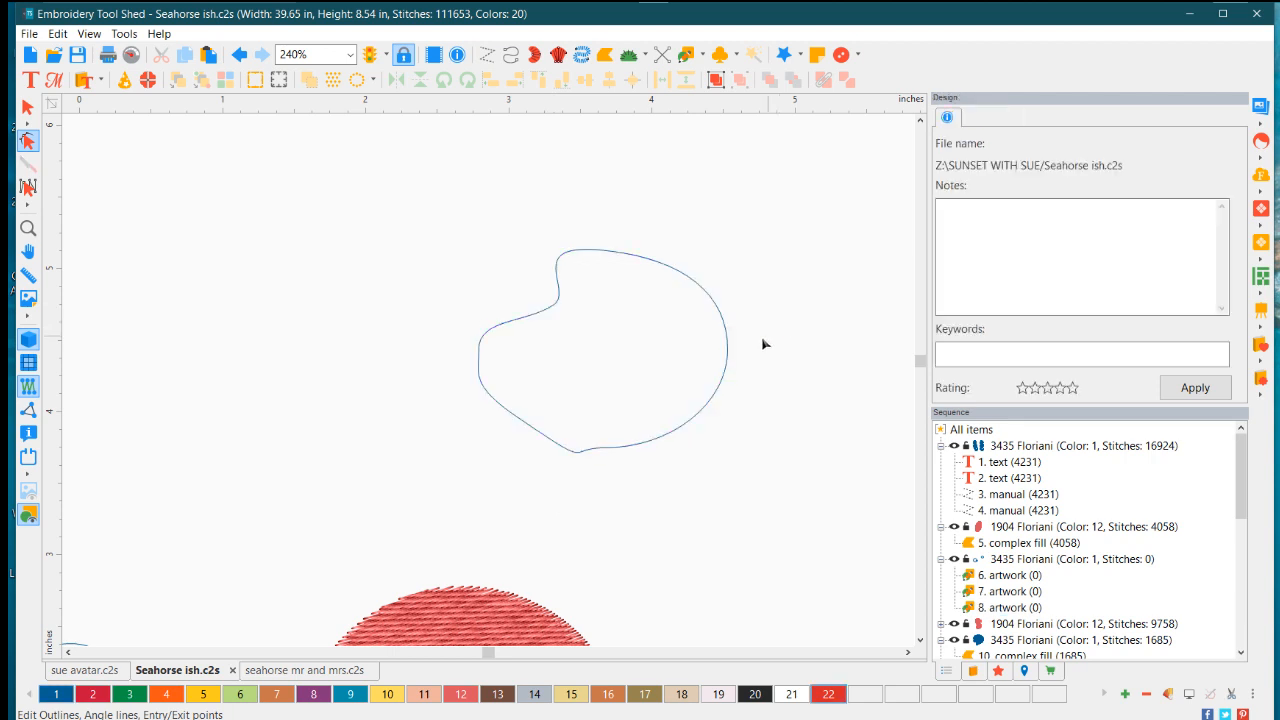
click(676, 437)
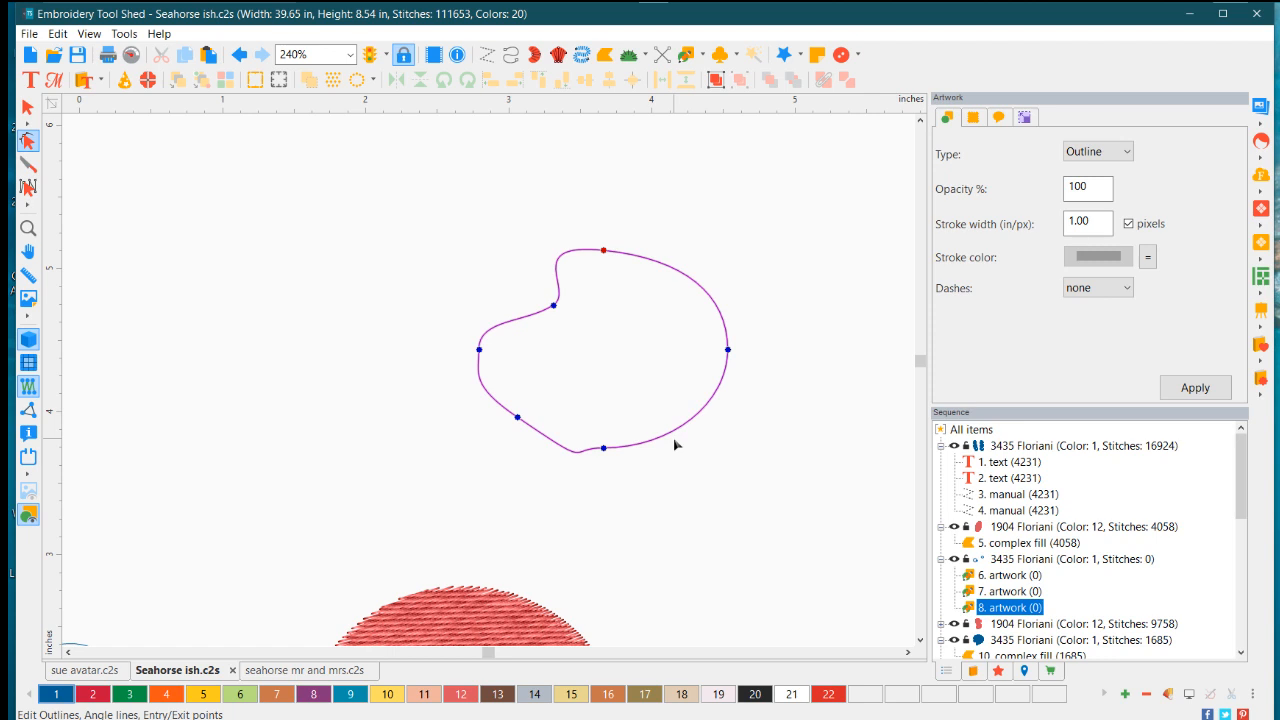
Undo the node edits back to the plain ellipse with its added upper left point
key(ctrl+z)
key(ctrl+z)
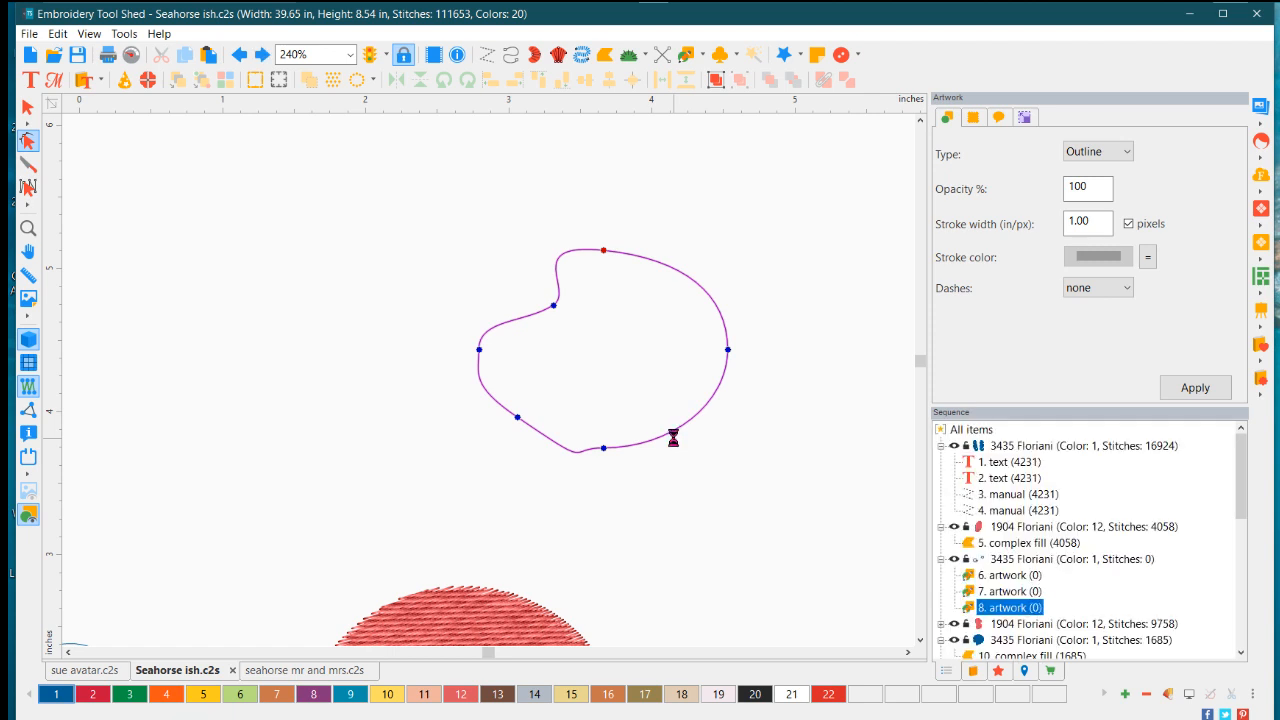
key(ctrl+z)
key(ctrl+z)
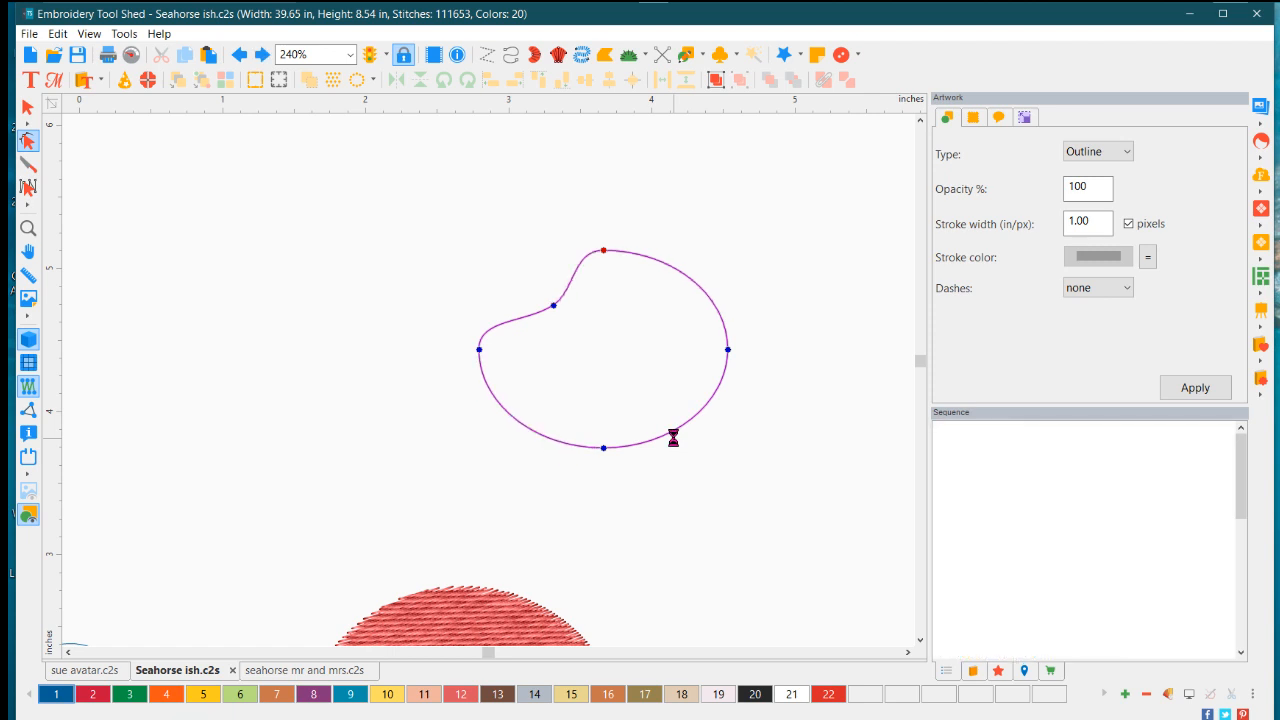
key(ctrl+z)
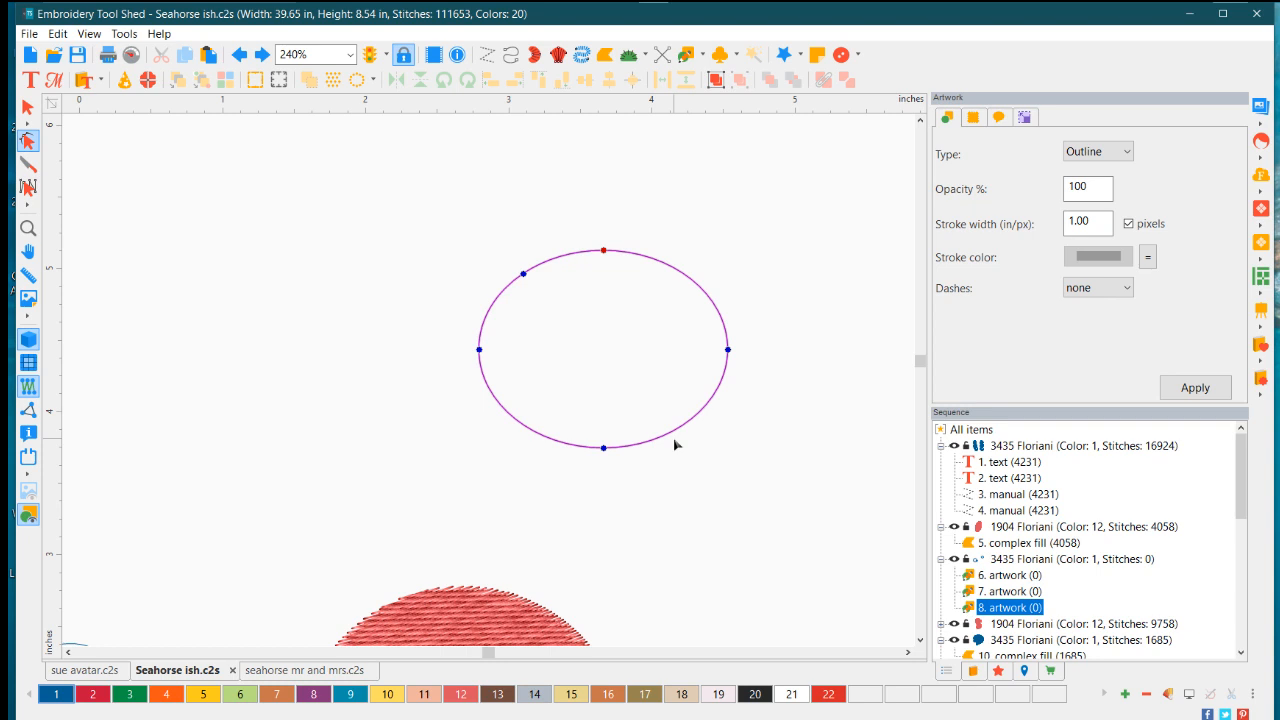
Convert the ellipse's added upper left point to Line and pull it inward to form a sharp notch
click(523, 275)
right_click(524, 278)
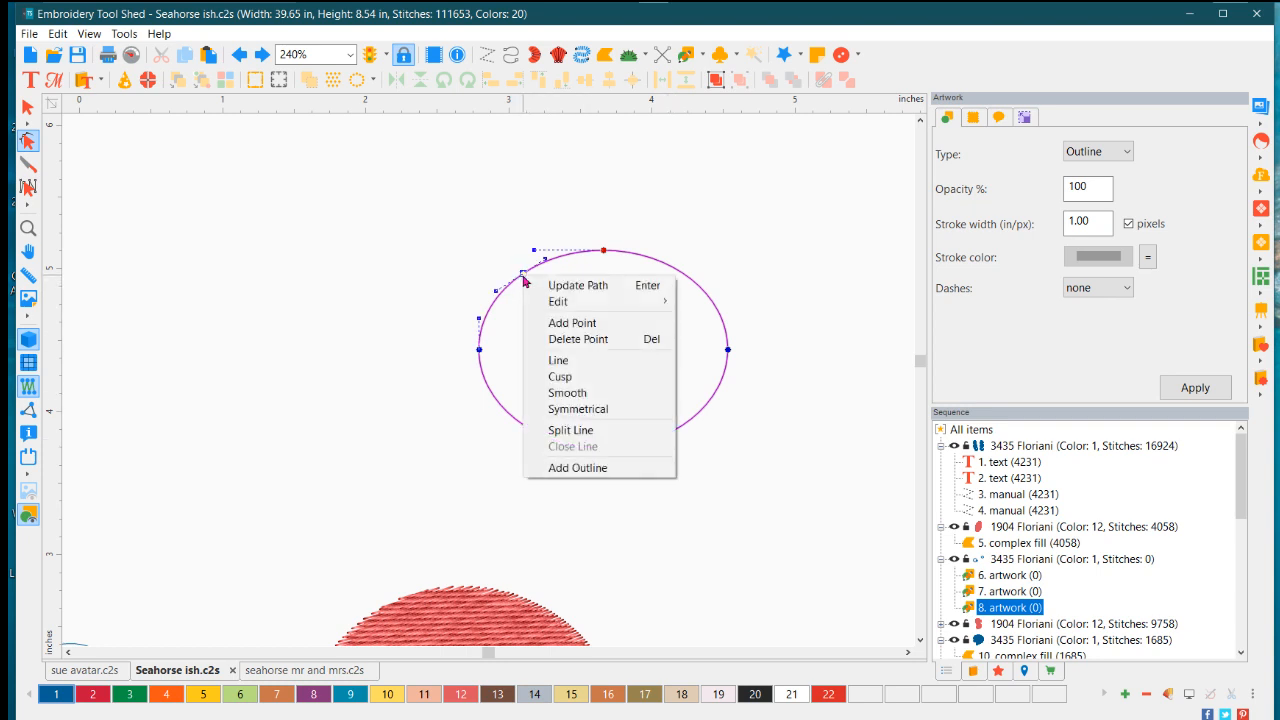
click(596, 360)
drag(525, 276, 576, 303)
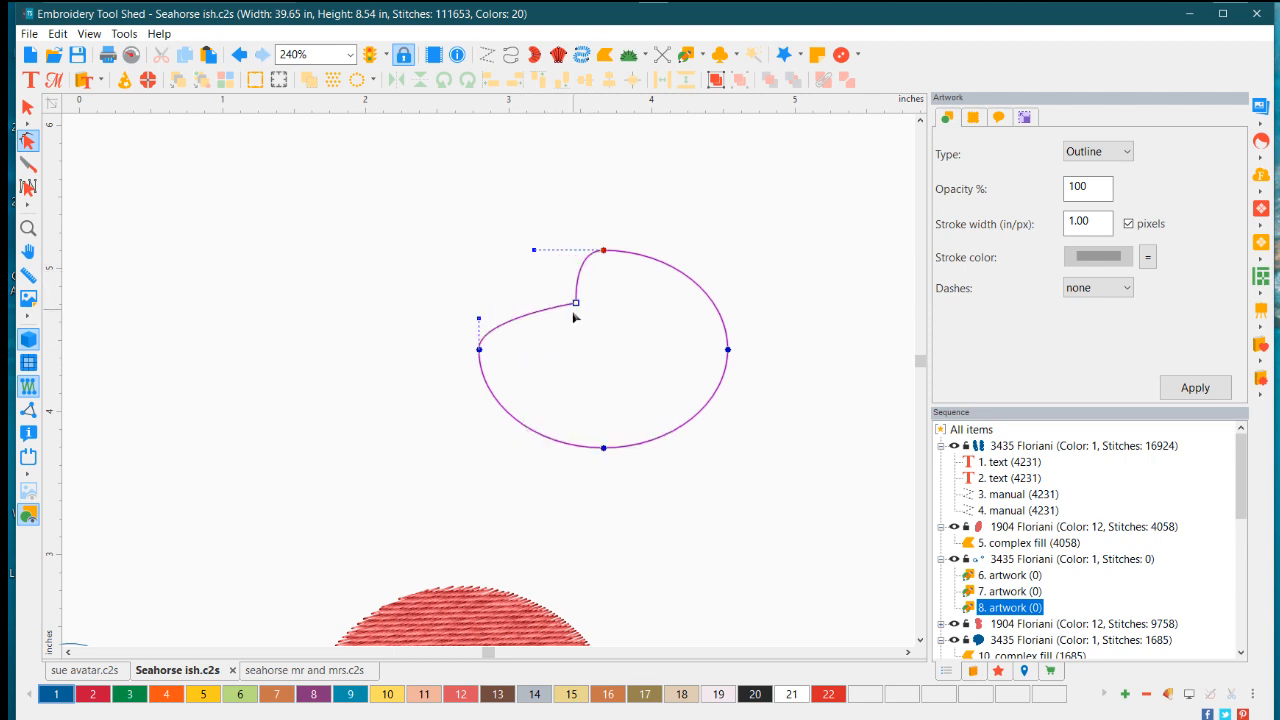
Add a point on the ellipse's lower left curve, make it a sharp corner, and pull it inward as a second notch
right_click(515, 421)
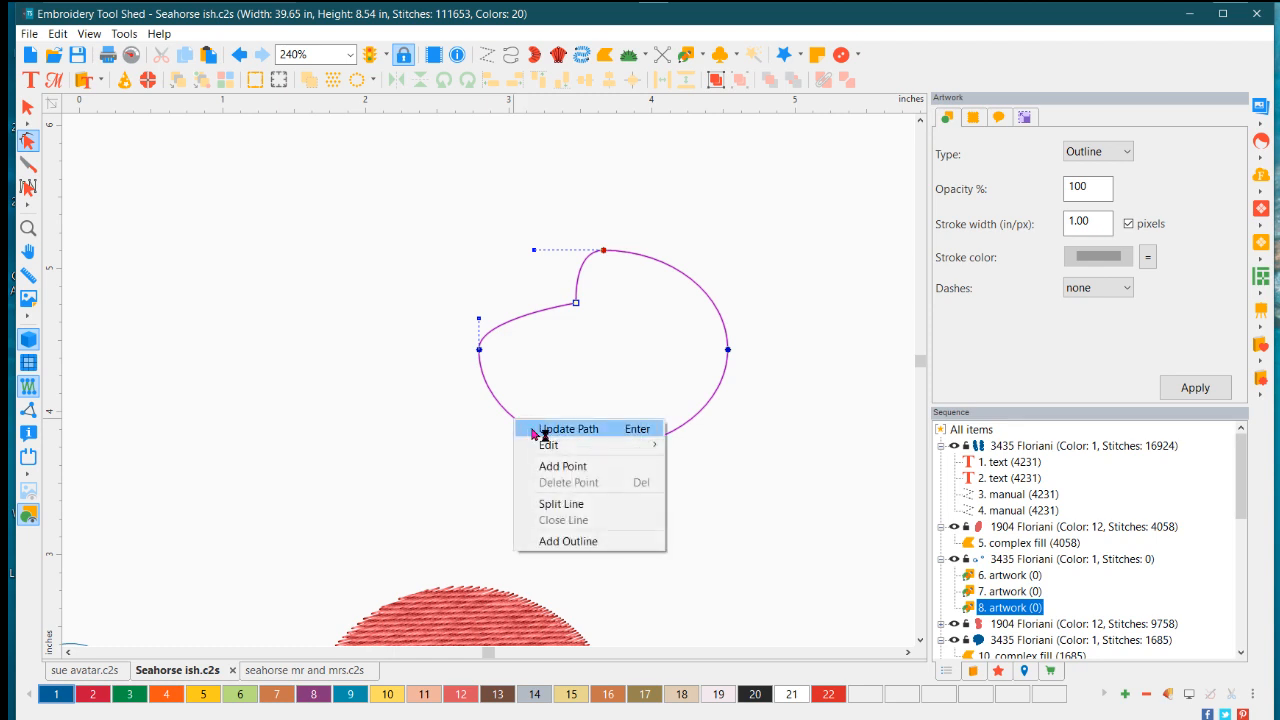
click(581, 469)
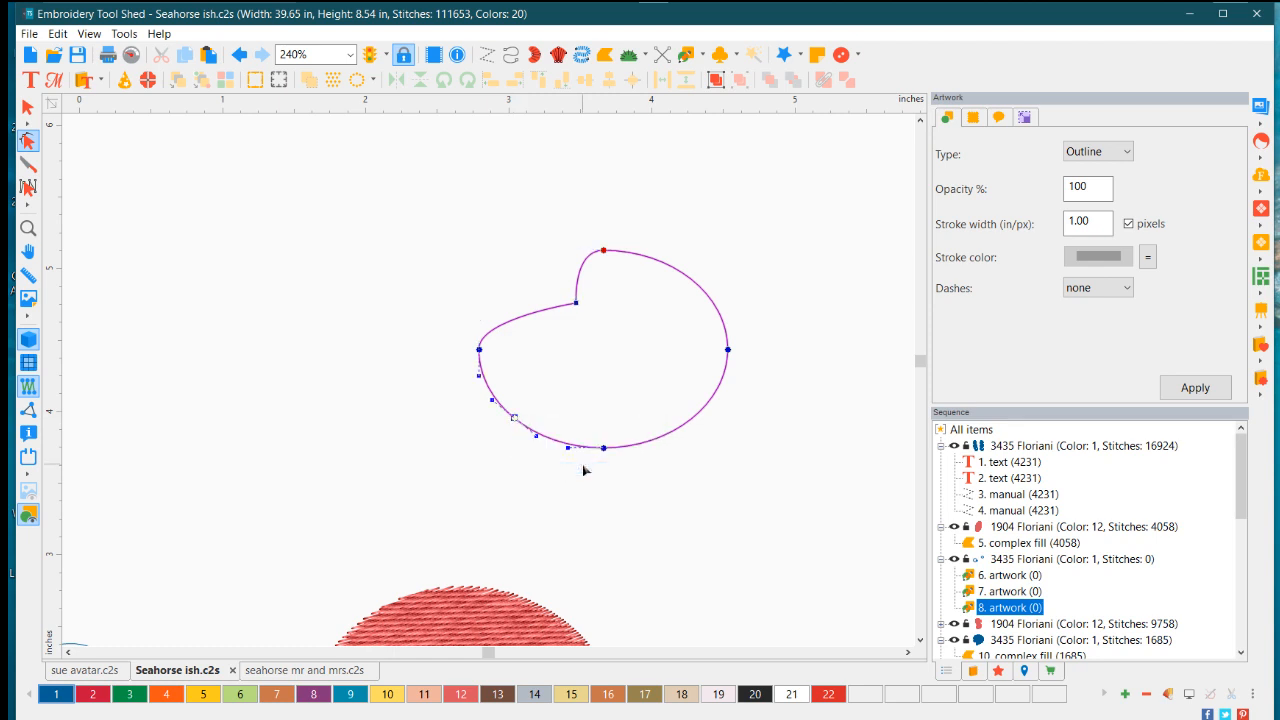
right_click(515, 421)
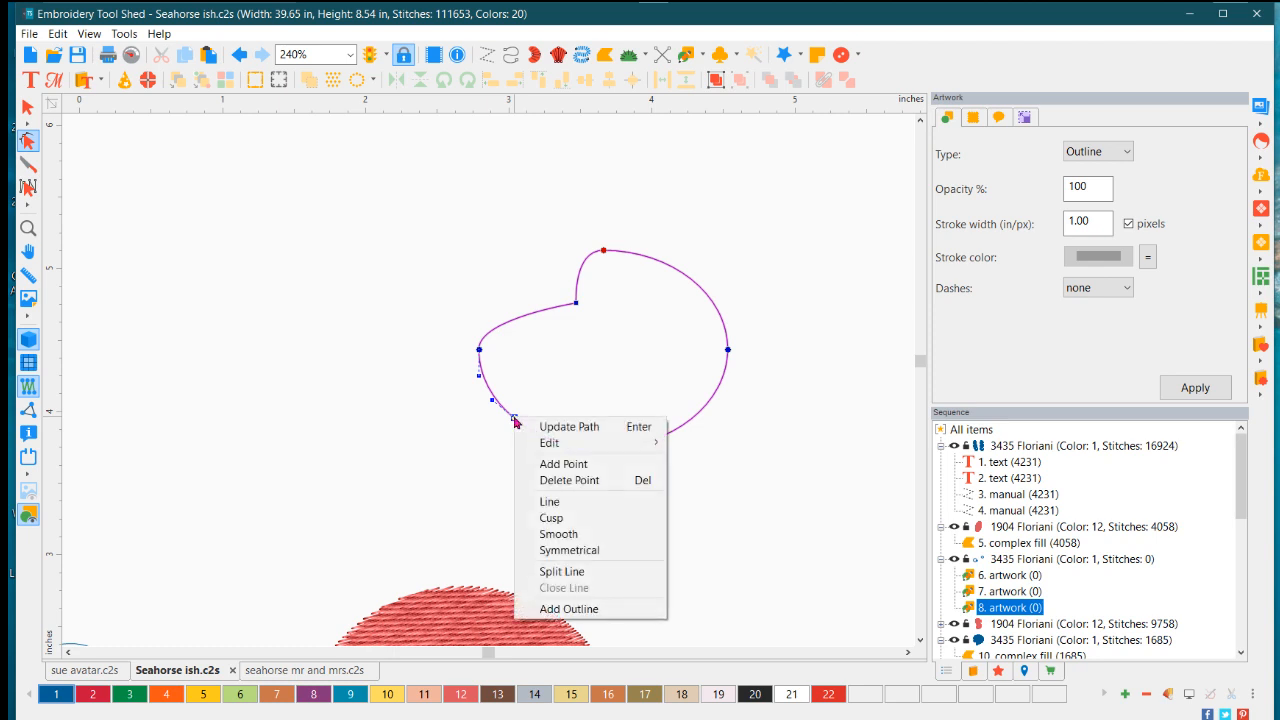
click(591, 512)
drag(516, 423, 547, 390)
Pull the shape's bottom and top nodes outward to the left, round the outer curves with their handles, and finish outline editing
drag(604, 448, 522, 460)
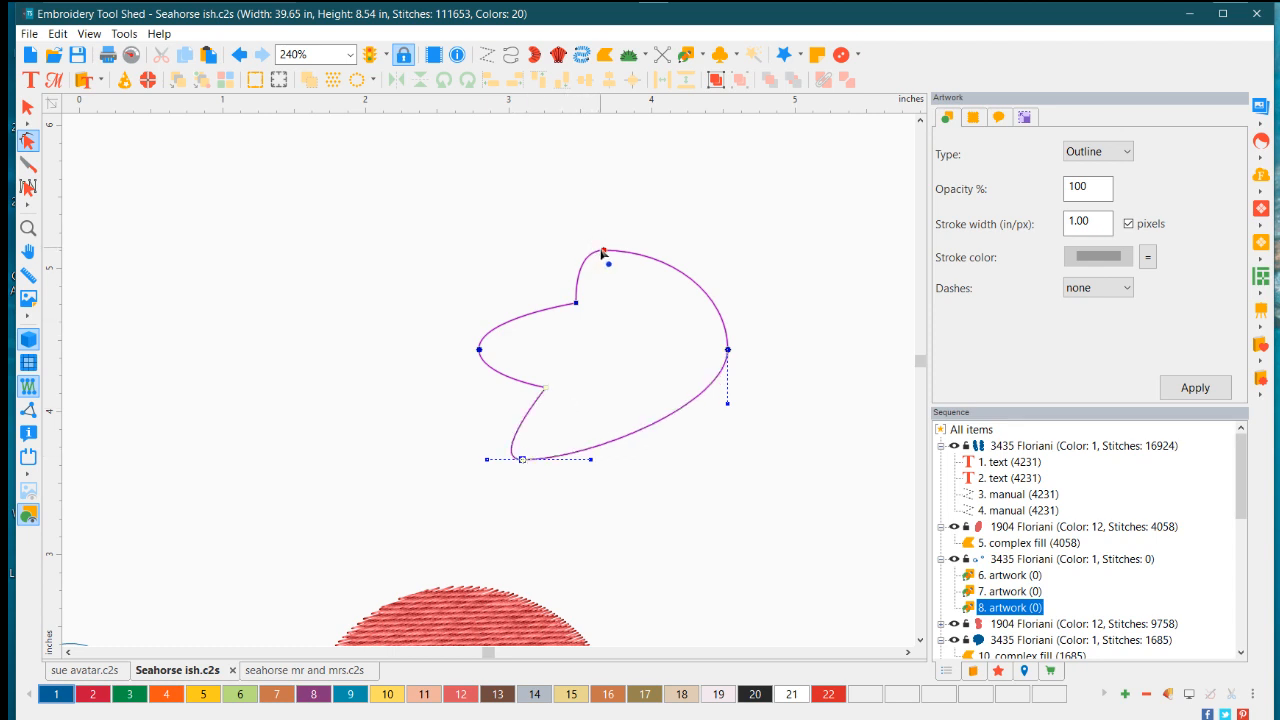
drag(603, 251, 538, 239)
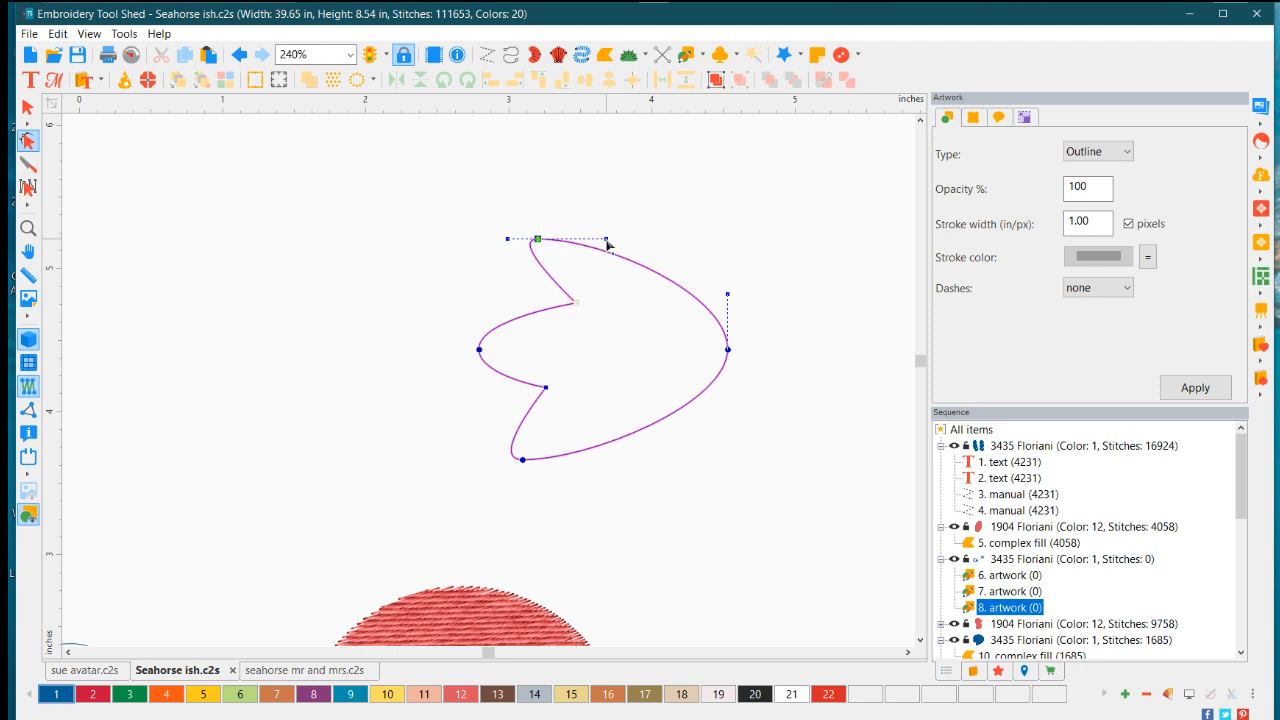
drag(607, 241, 667, 248)
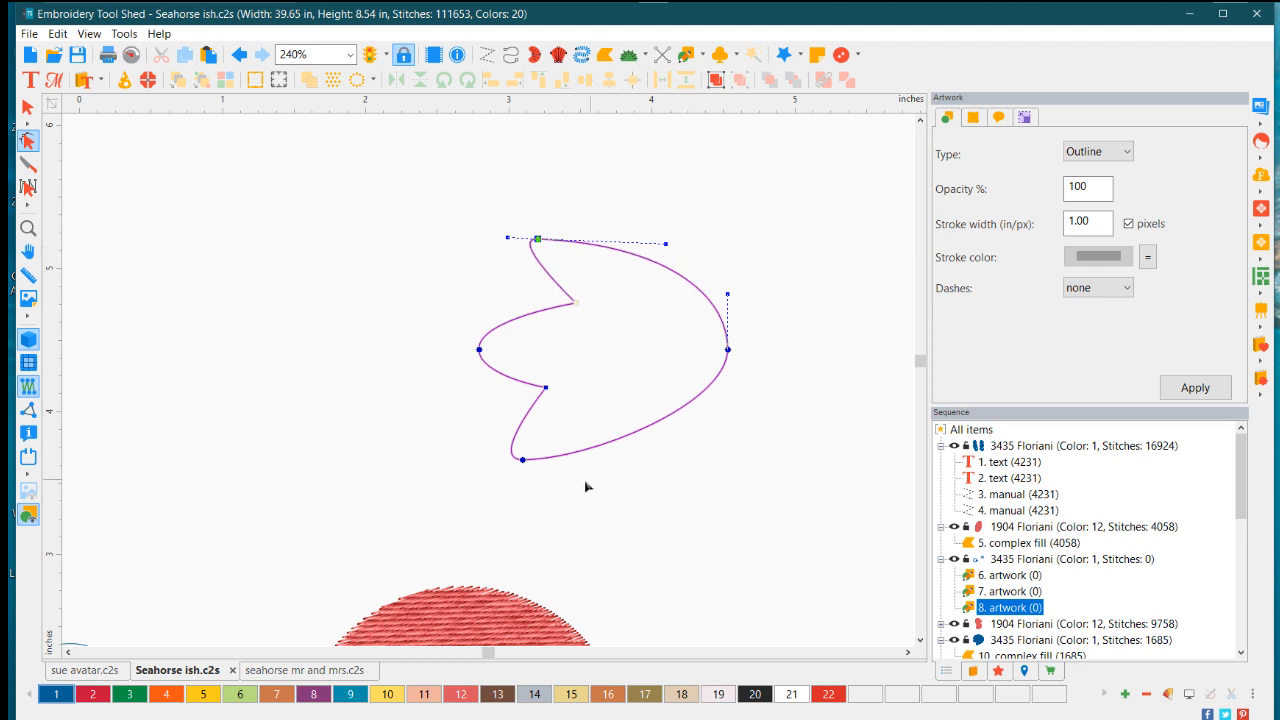
click(523, 461)
drag(591, 463, 621, 486)
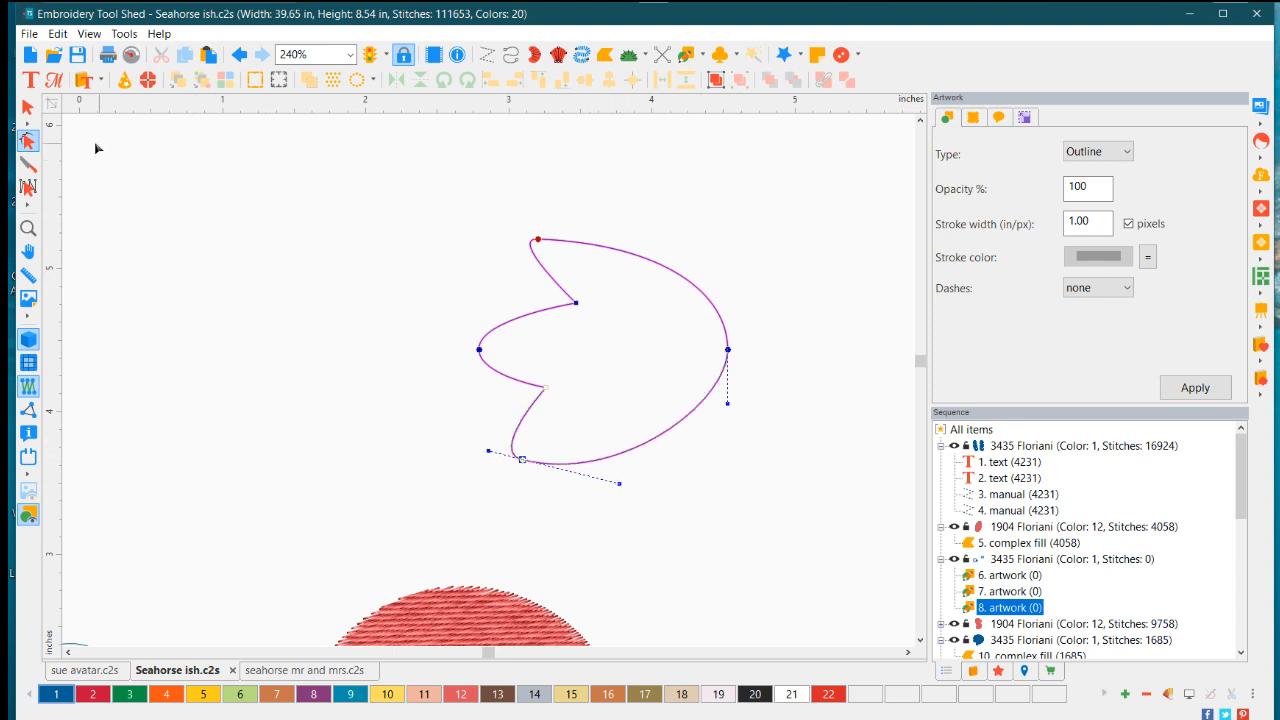
click(27, 108)
click(335, 222)
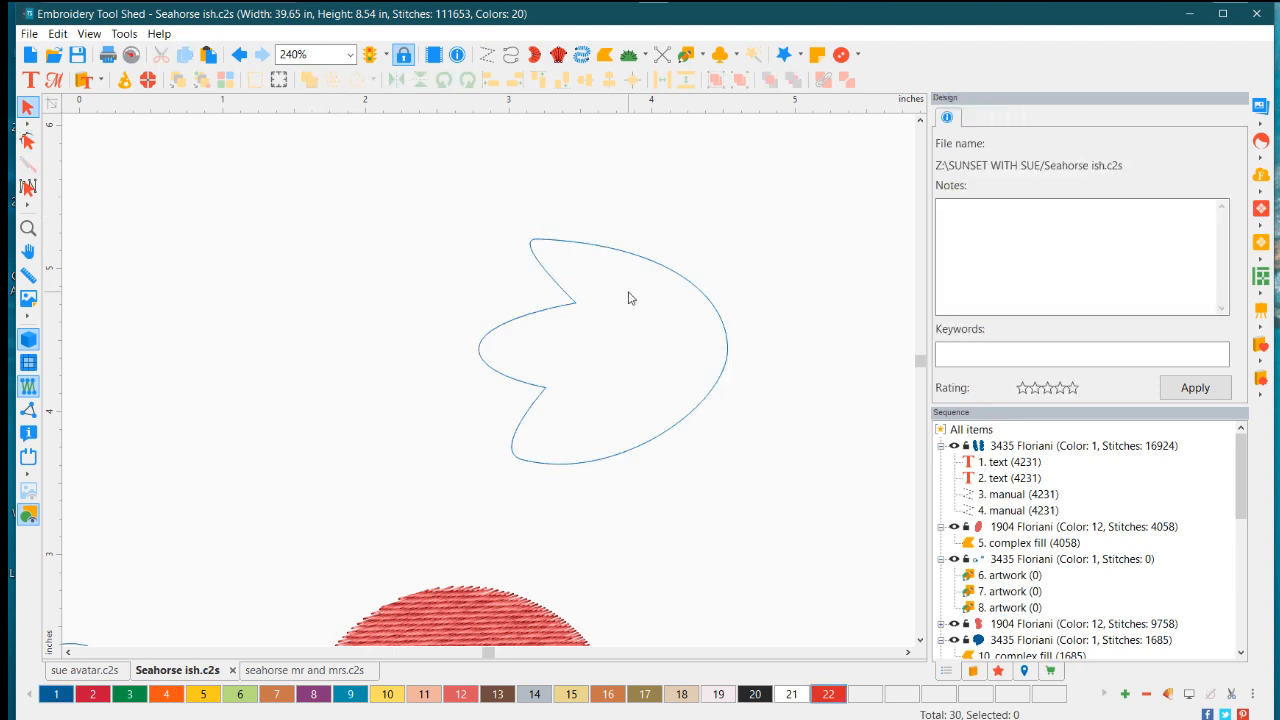
Select the three-lobed fin outline, convert it to a Complex Fill, and deselect it
click(578, 306)
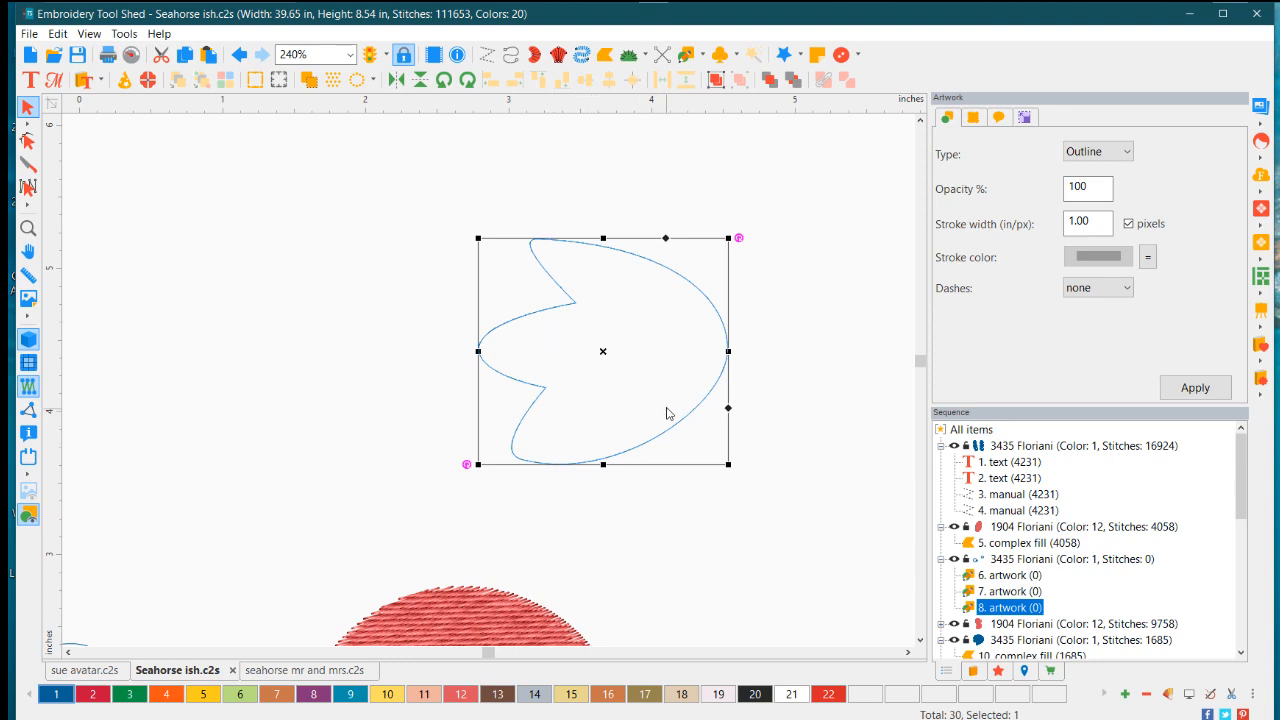
scroll(576, 428, down, 6)
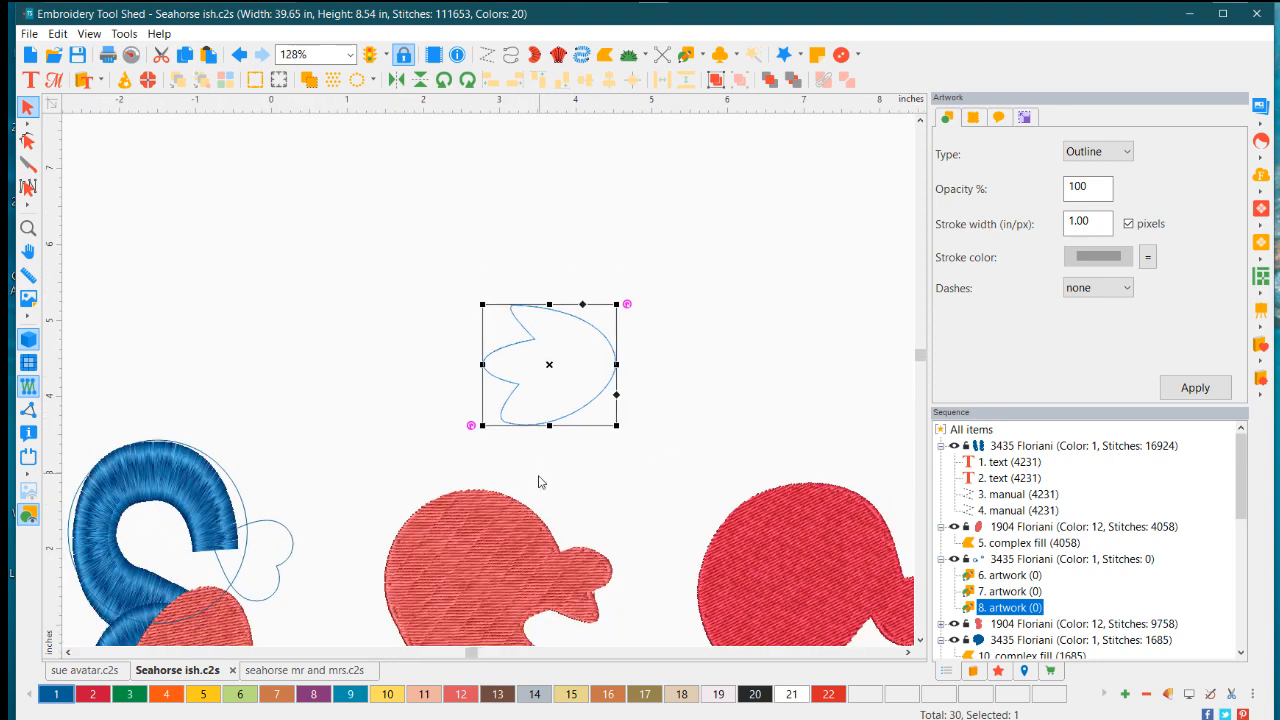
scroll(519, 527, down, 3)
scroll(494, 557, up, 3)
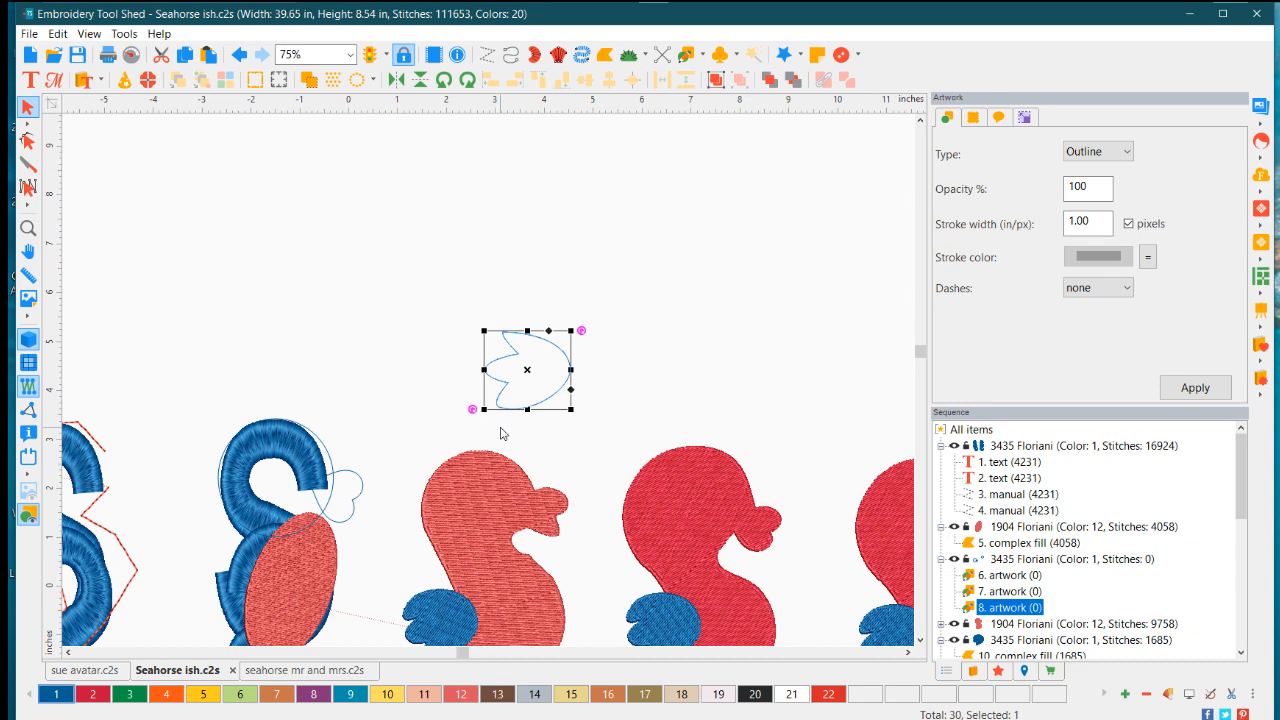
scroll(521, 404, up, 4)
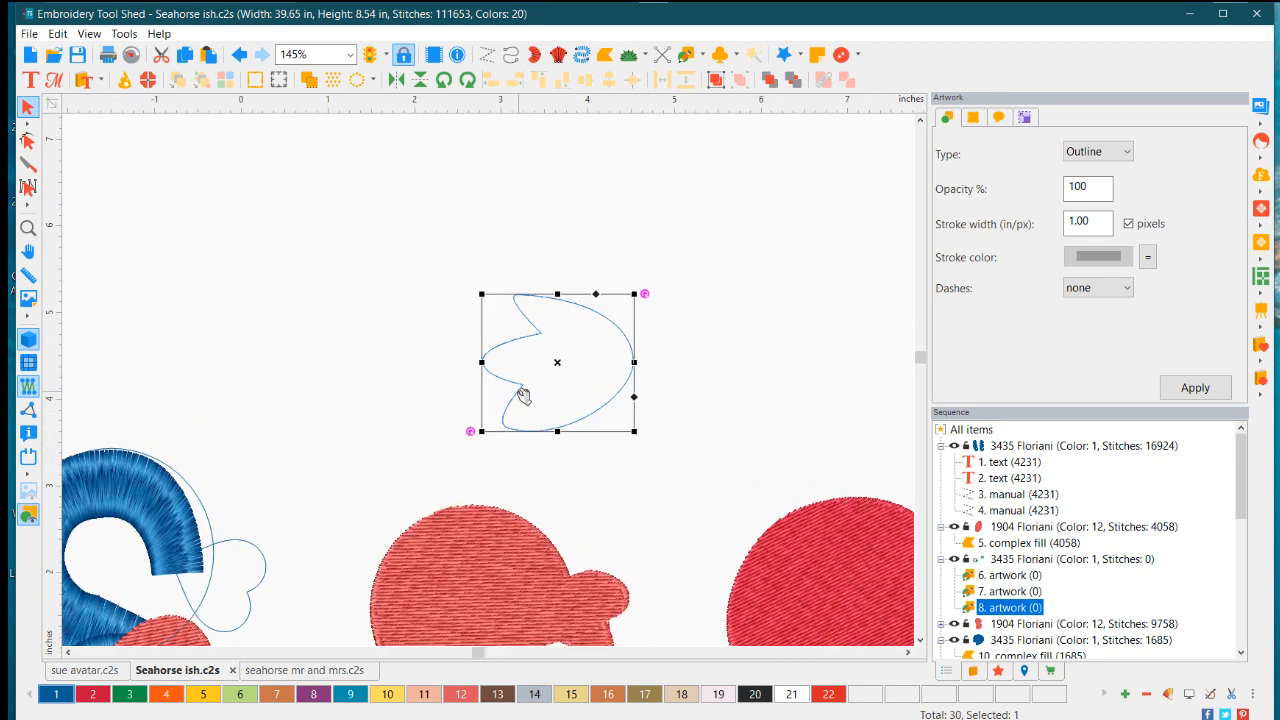
right_click(584, 370)
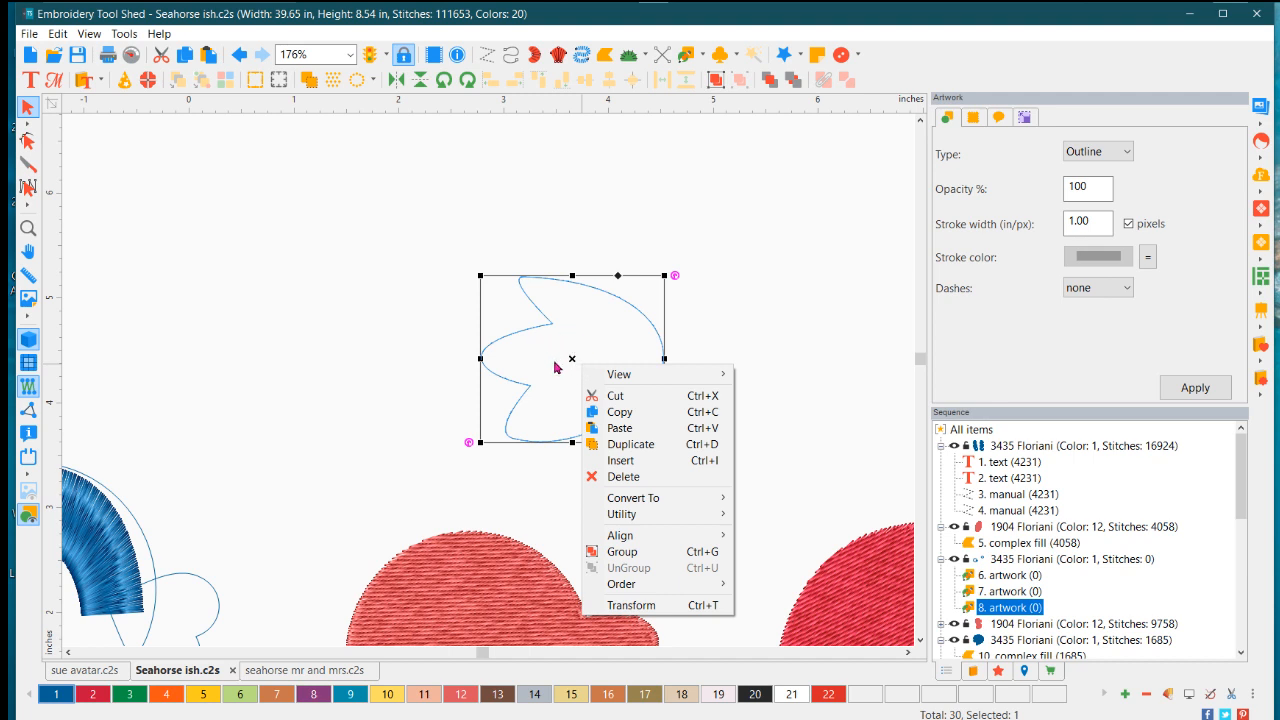
mouse_move(593, 375)
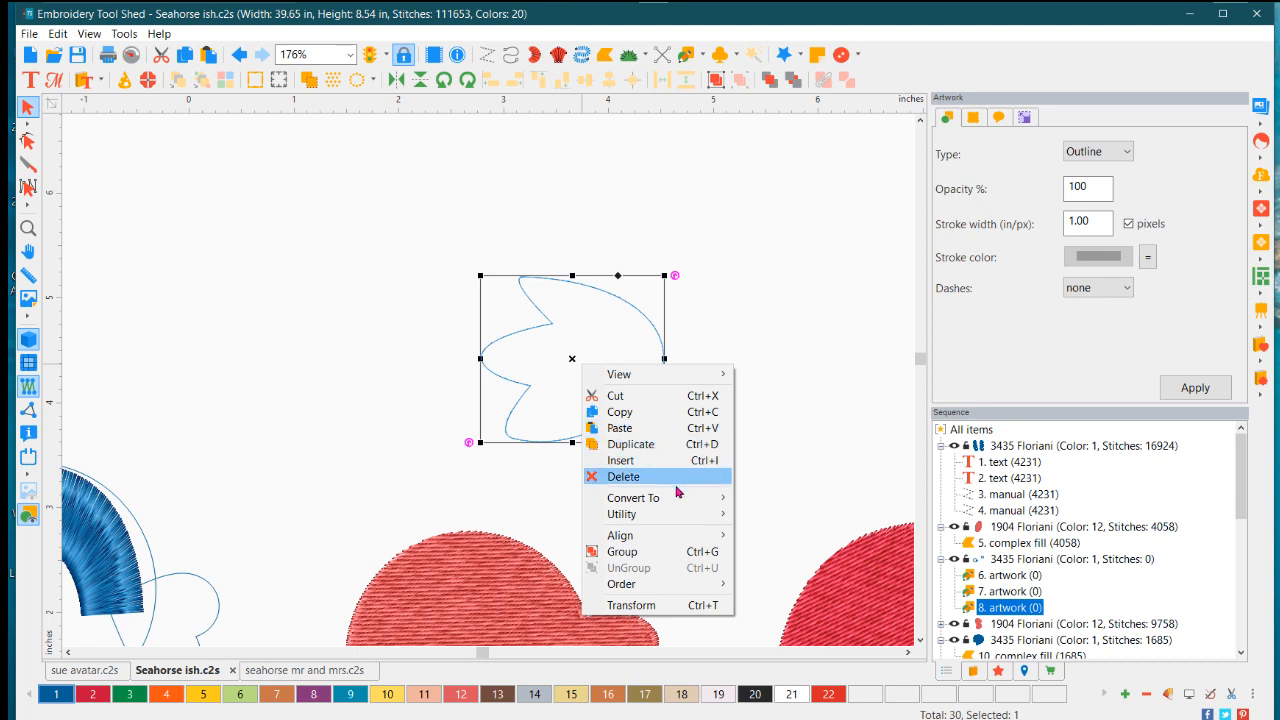
mouse_move(679, 498)
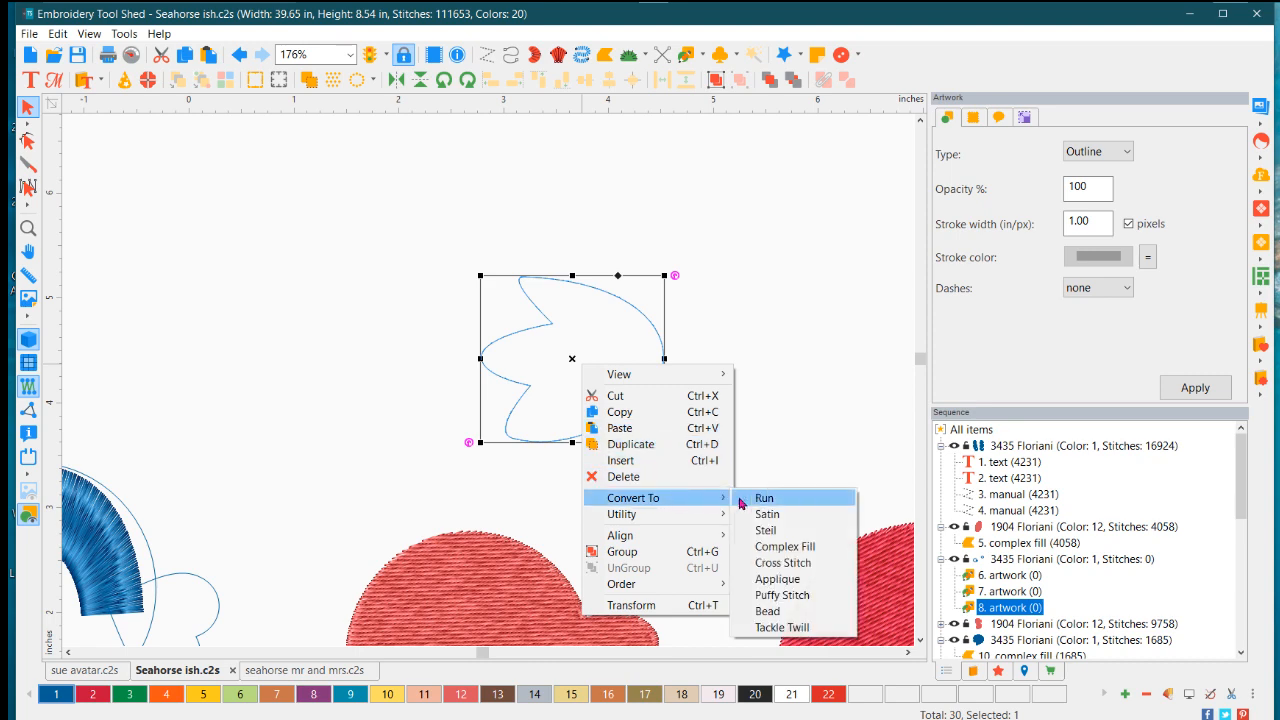
click(779, 544)
click(729, 449)
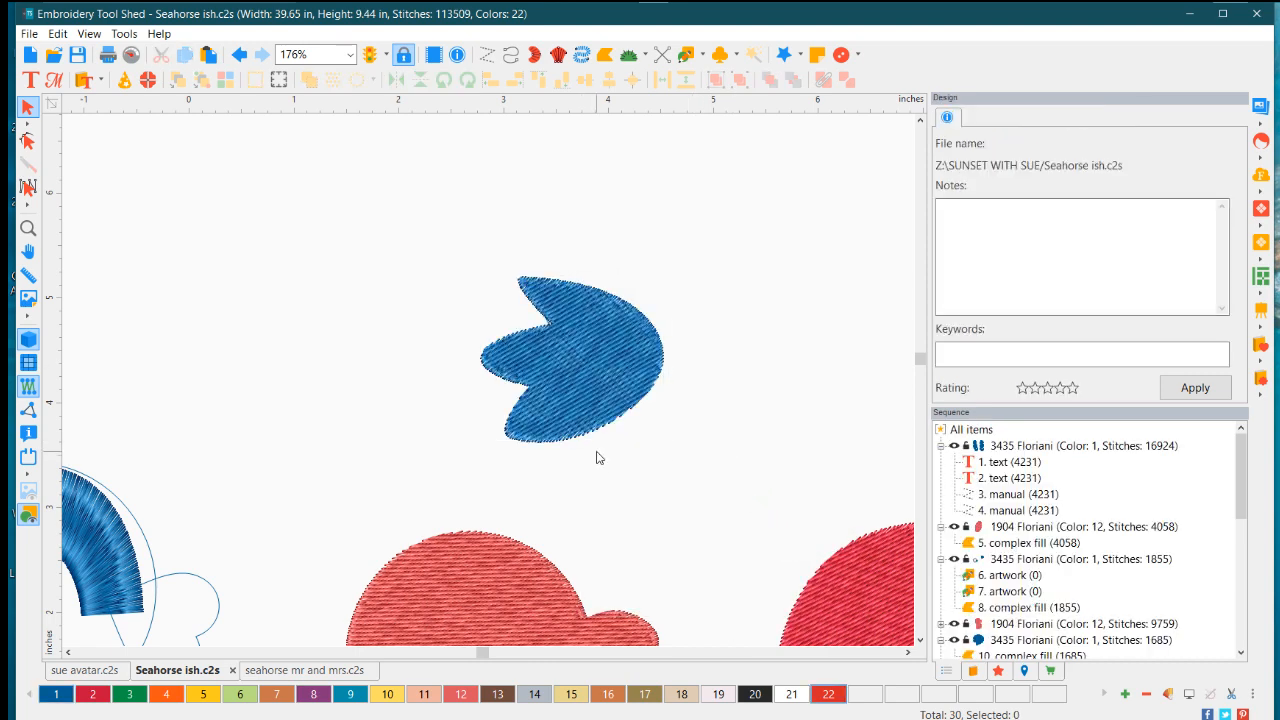
scroll(585, 461, down, 1)
scroll(585, 461, down, 5)
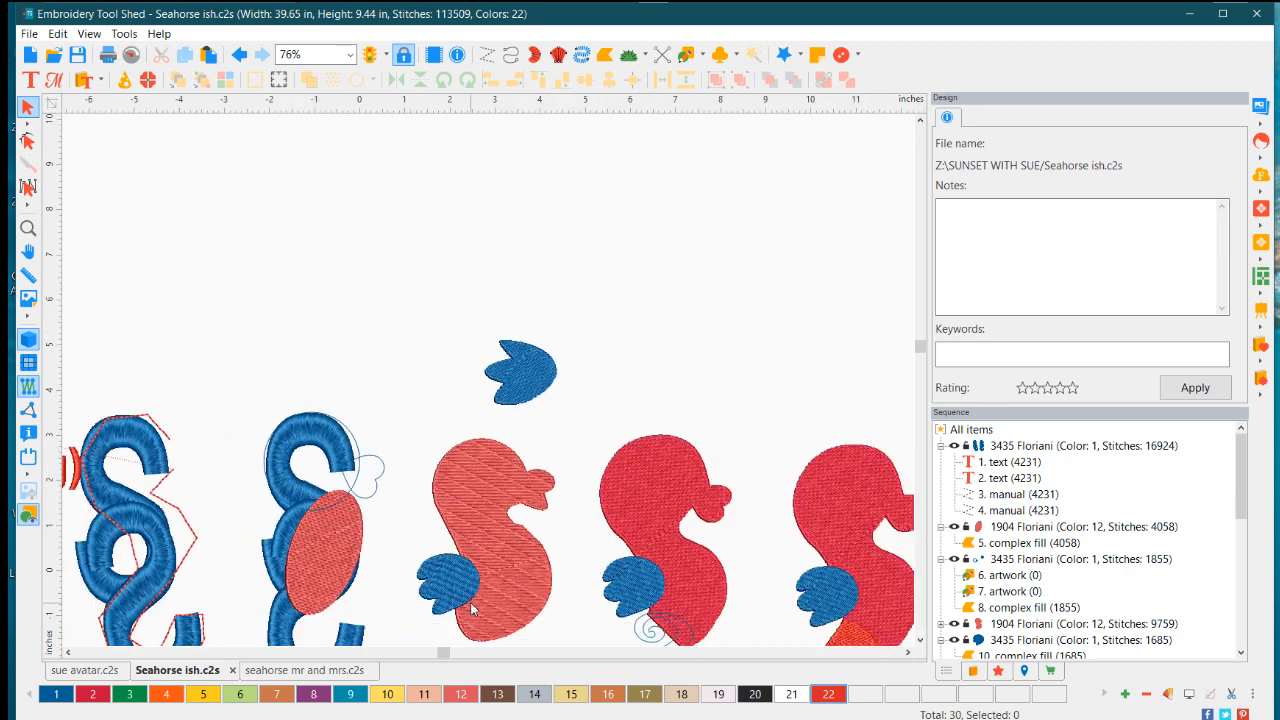
scroll(455, 620, up, 2)
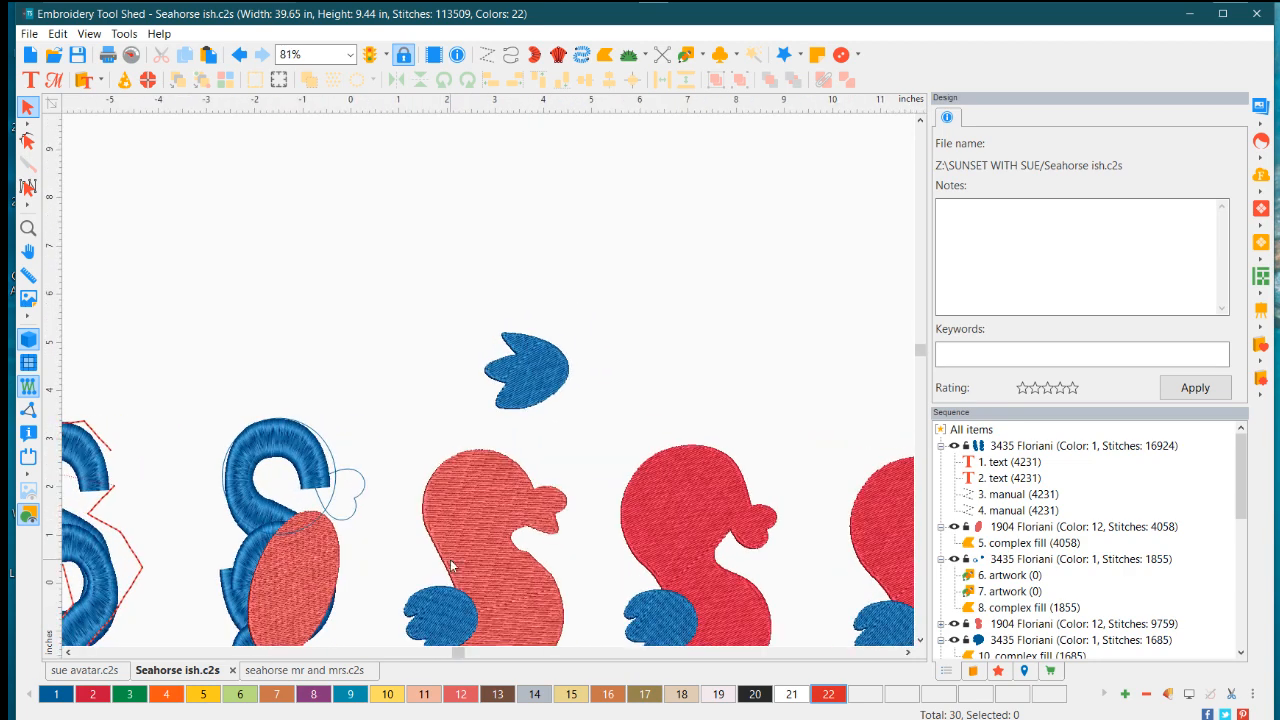
click(920, 640)
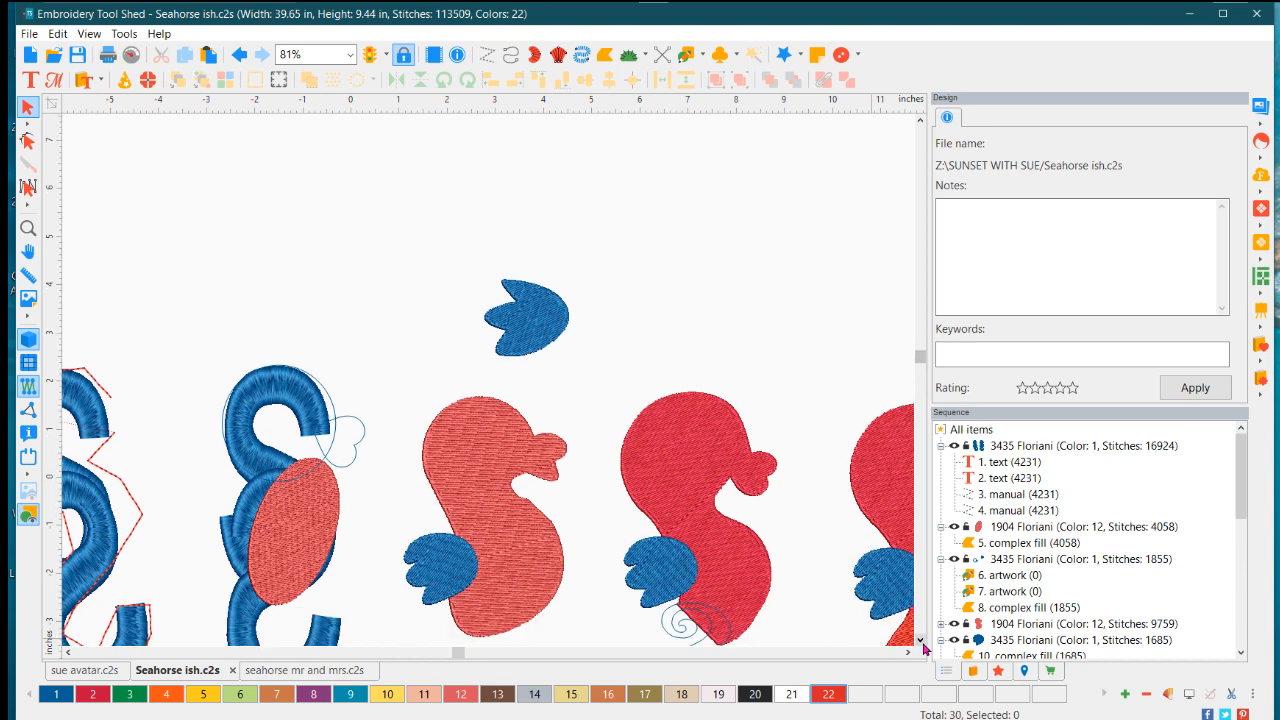
Move the upper blue satin S onto the salmon seahorse body, stretch it horizontally to the body's width, and deselect it
click(920, 640)
click(920, 640)
click(920, 640)
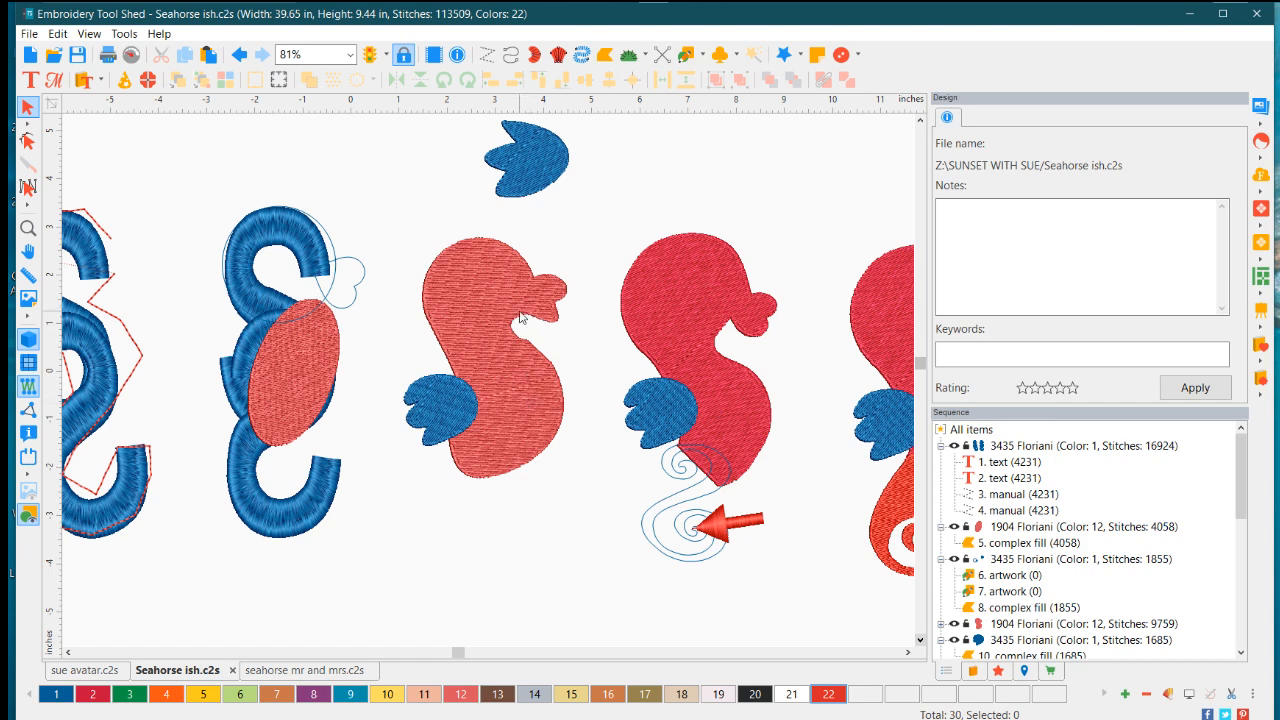
scroll(520, 318, up, 2)
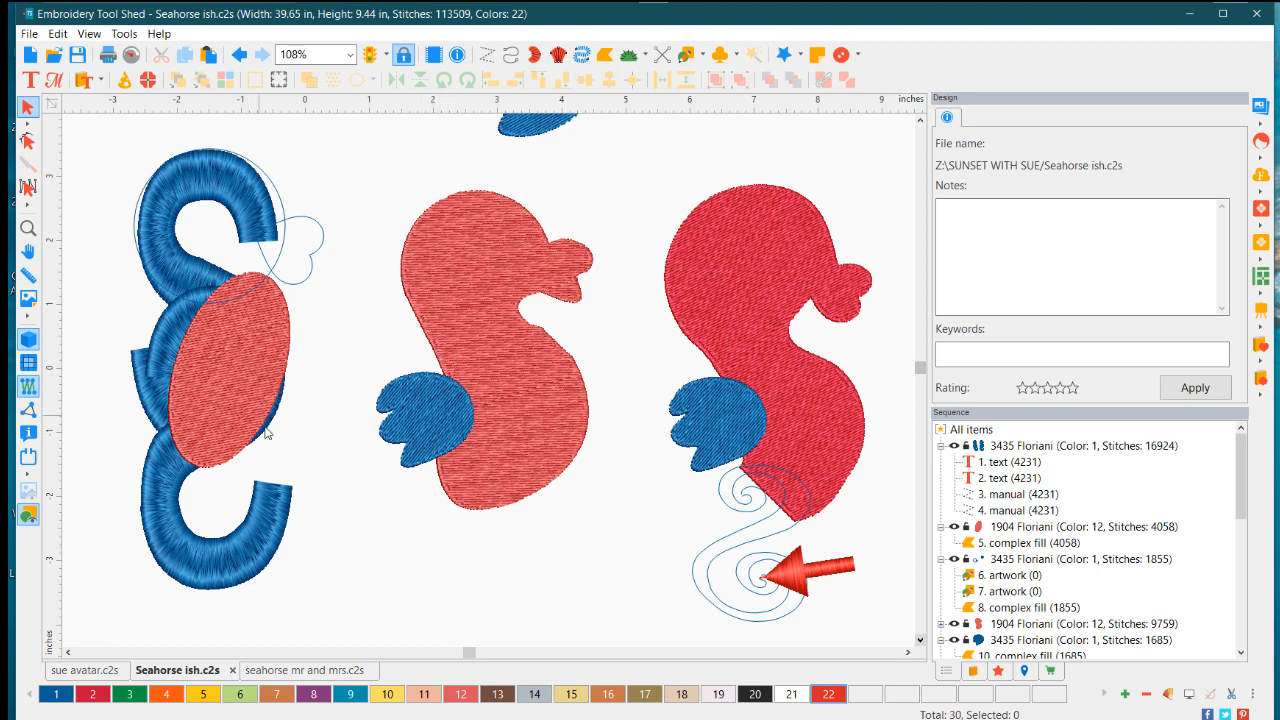
click(168, 271)
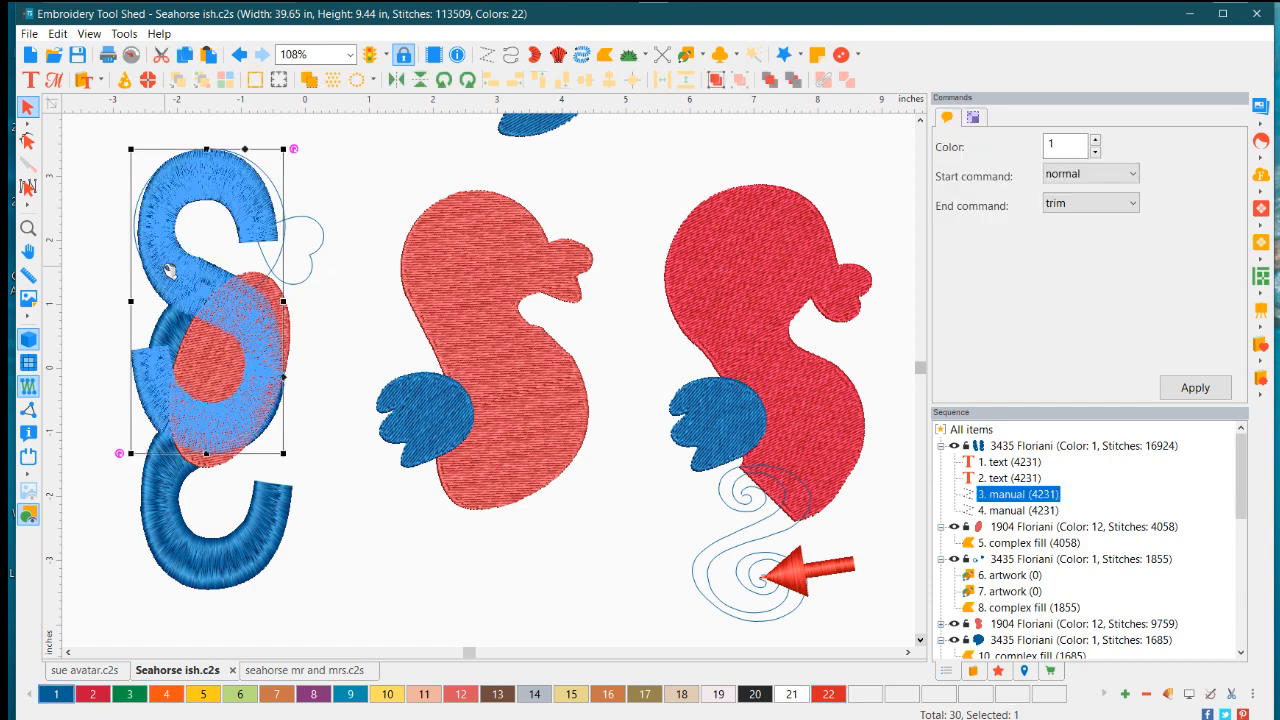
drag(168, 271, 433, 312)
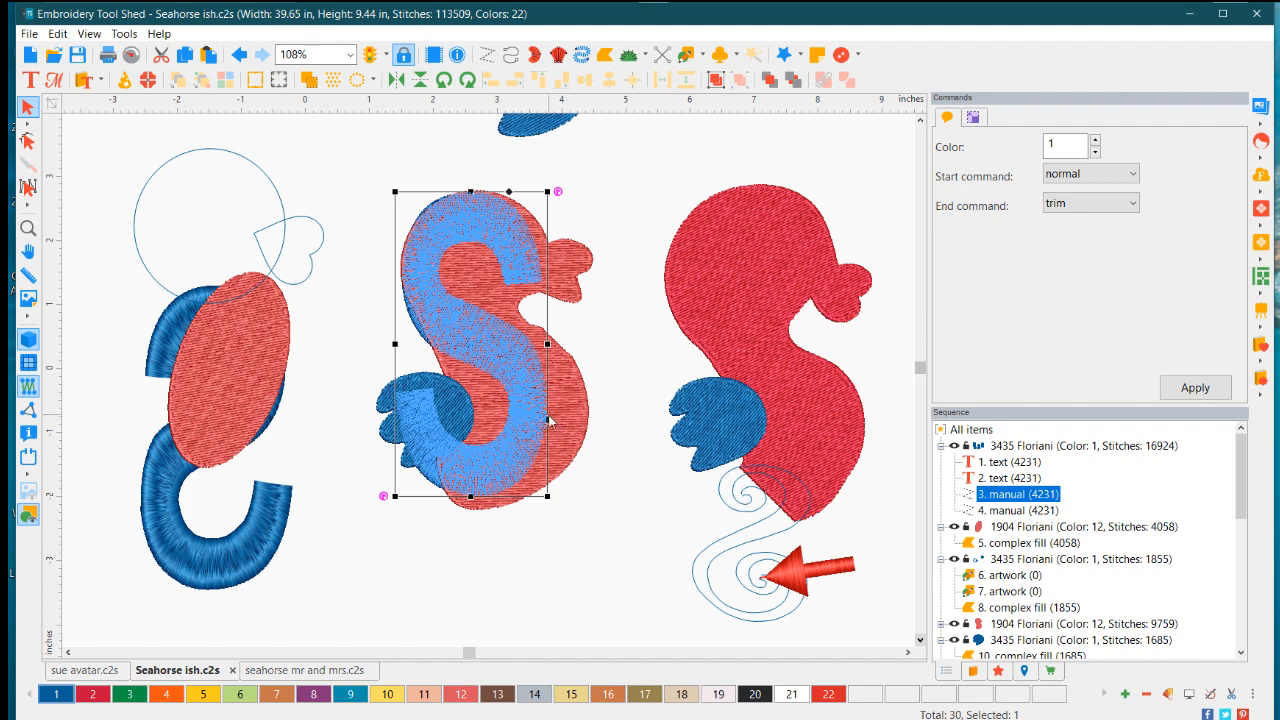
drag(548, 344, 584, 344)
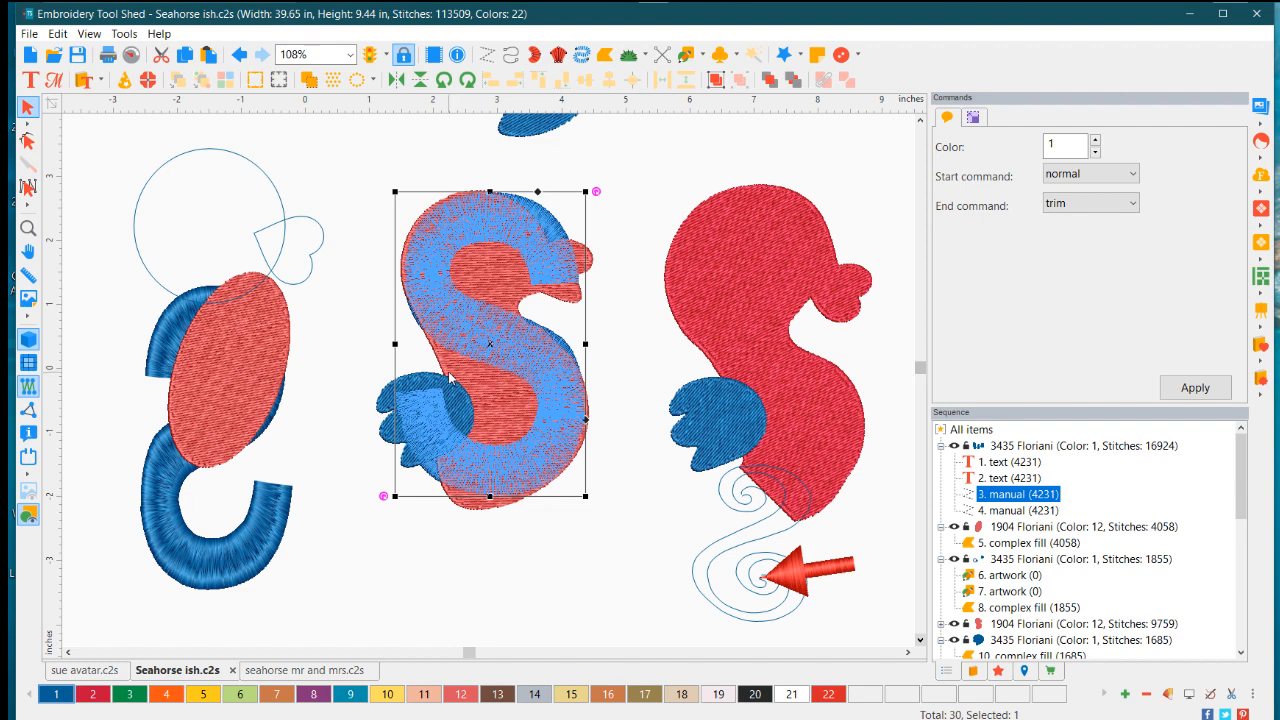
click(591, 614)
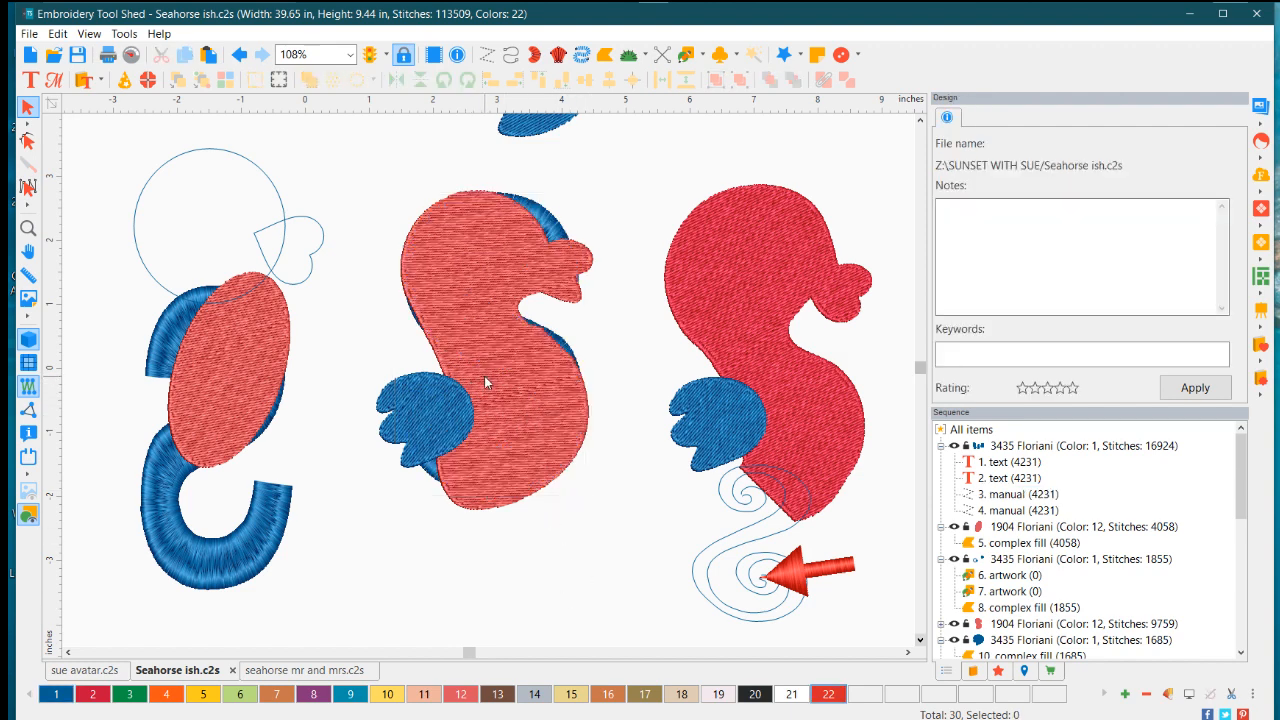
Move the widened blue S from the salmon seahorse body back to its place above the lower blue S and deselect it
click(556, 232)
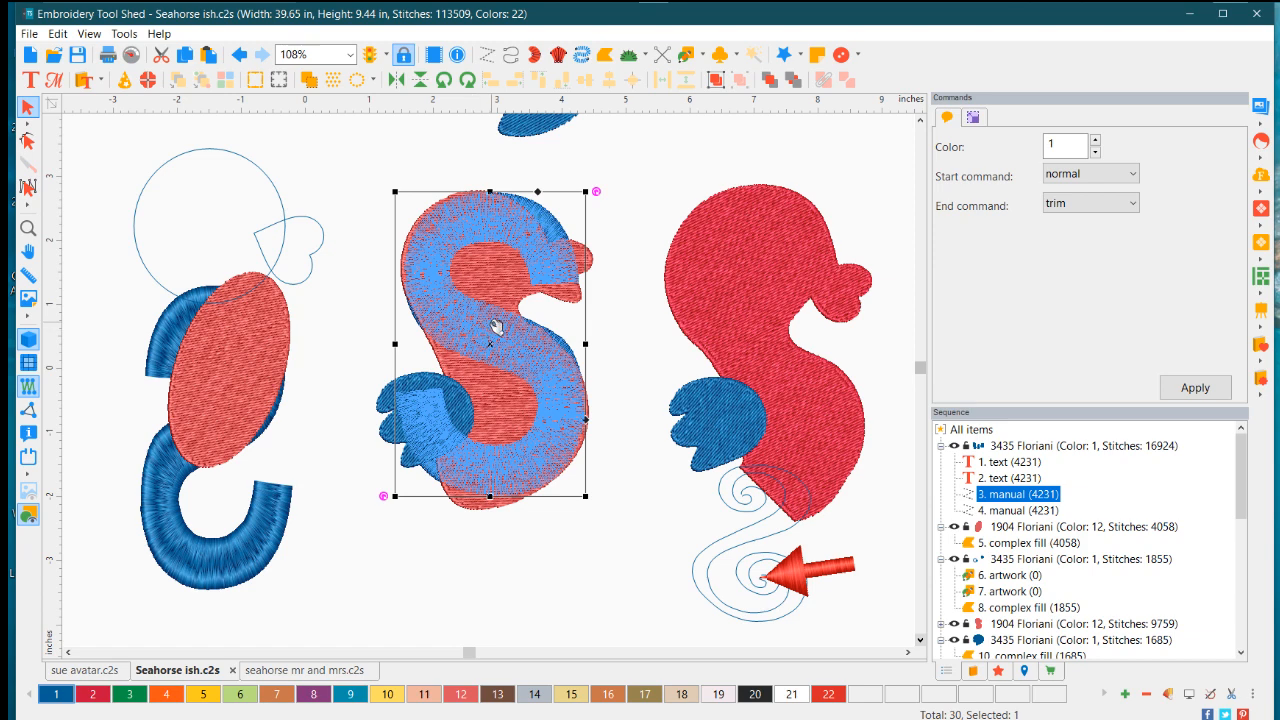
drag(493, 326, 206, 271)
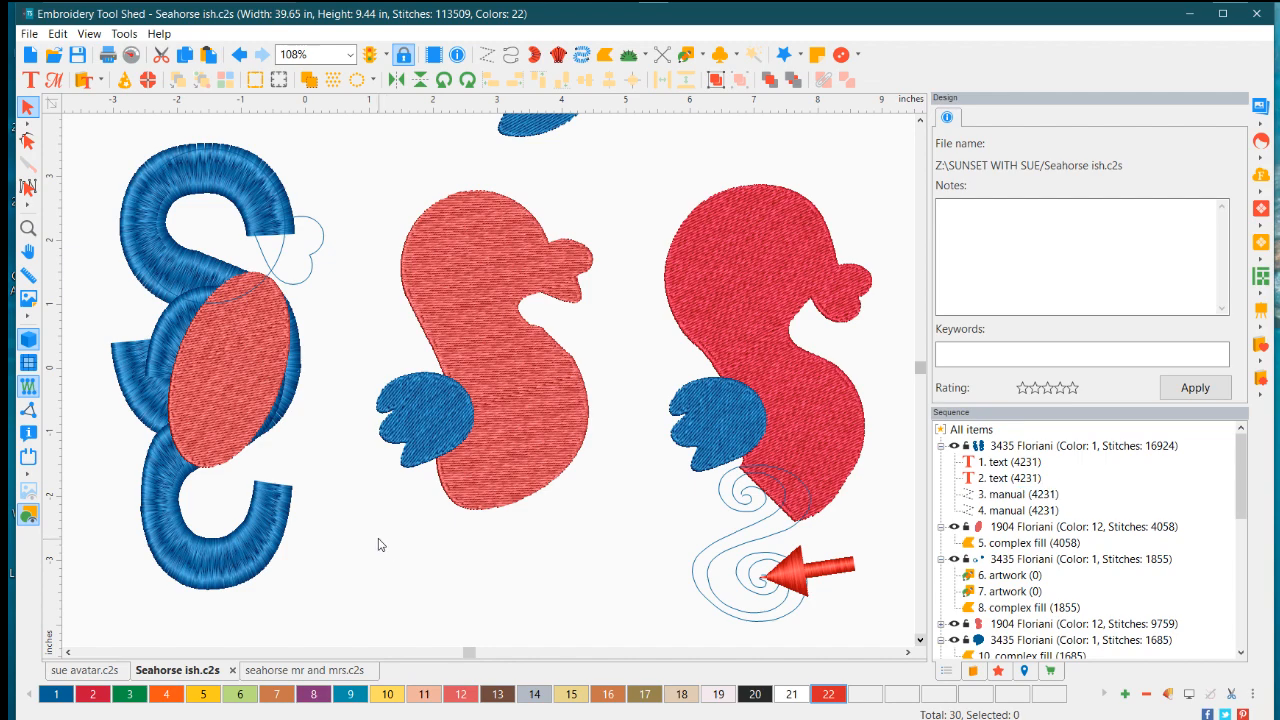
click(388, 550)
Try the lower text S from the red-outlined pair over the spiral tail drawing, and return it to its original place
scroll(226, 399, down, 4)
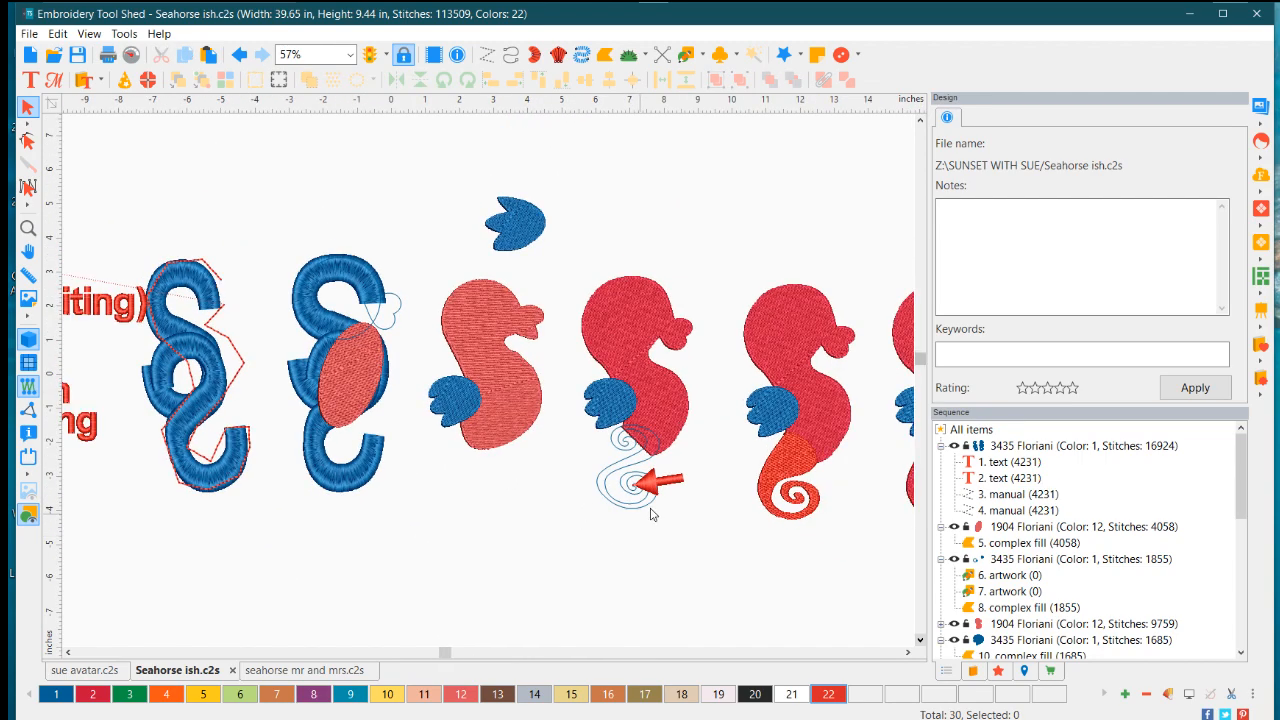
scroll(645, 520, up, 2)
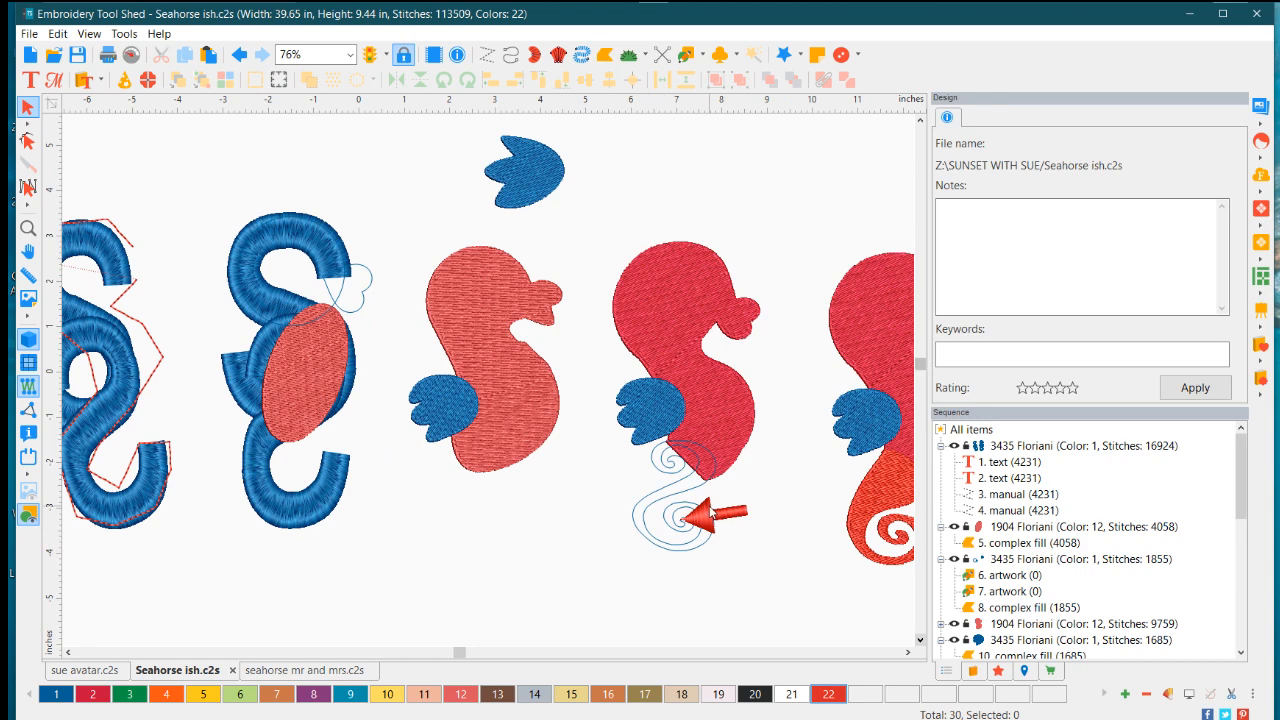
scroll(712, 512, up, 1)
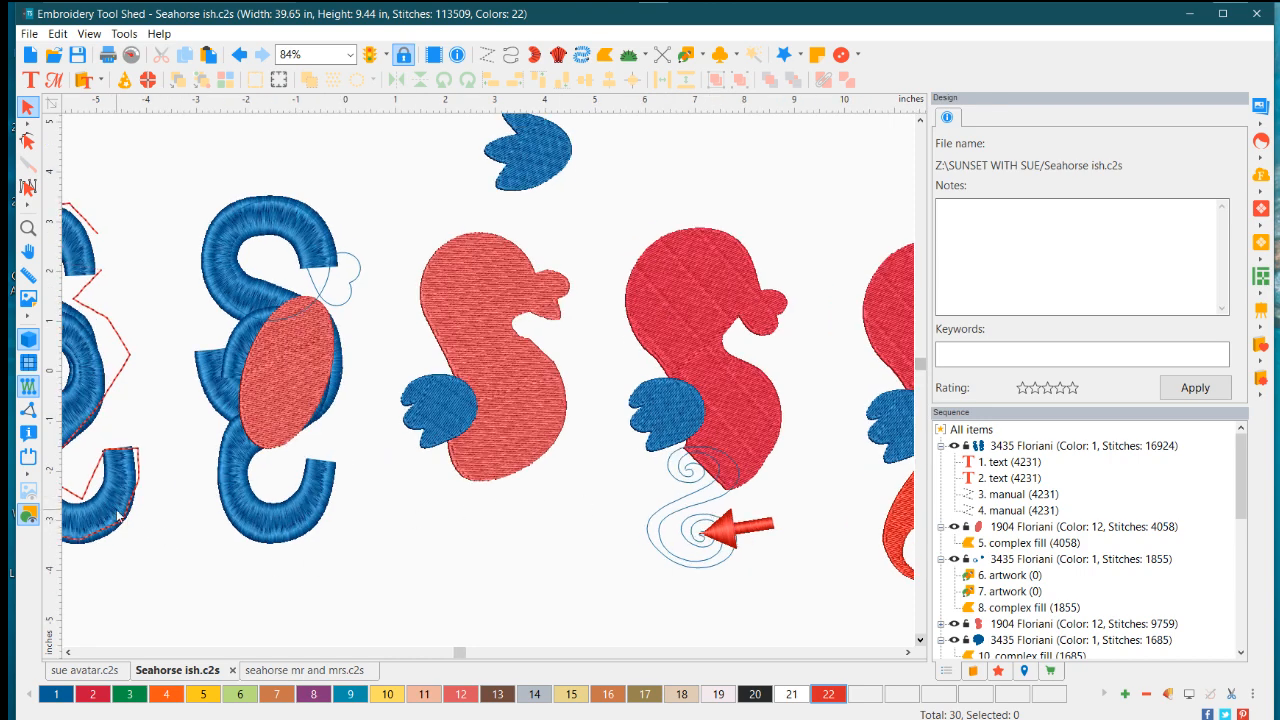
click(112, 514)
drag(112, 514, 775, 561)
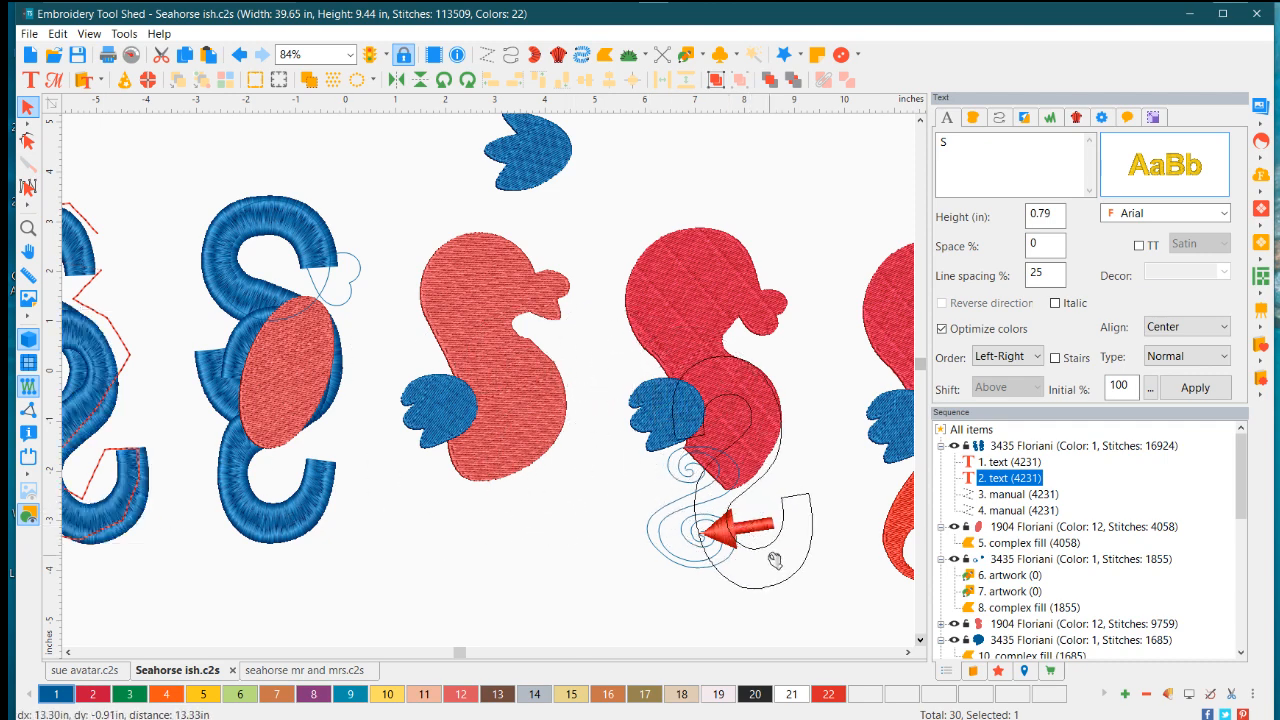
drag(775, 561, 104, 511)
Select the spiral outline artwork beneath the red seahorse and examine its curves closely as a guide for the tail
click(703, 570)
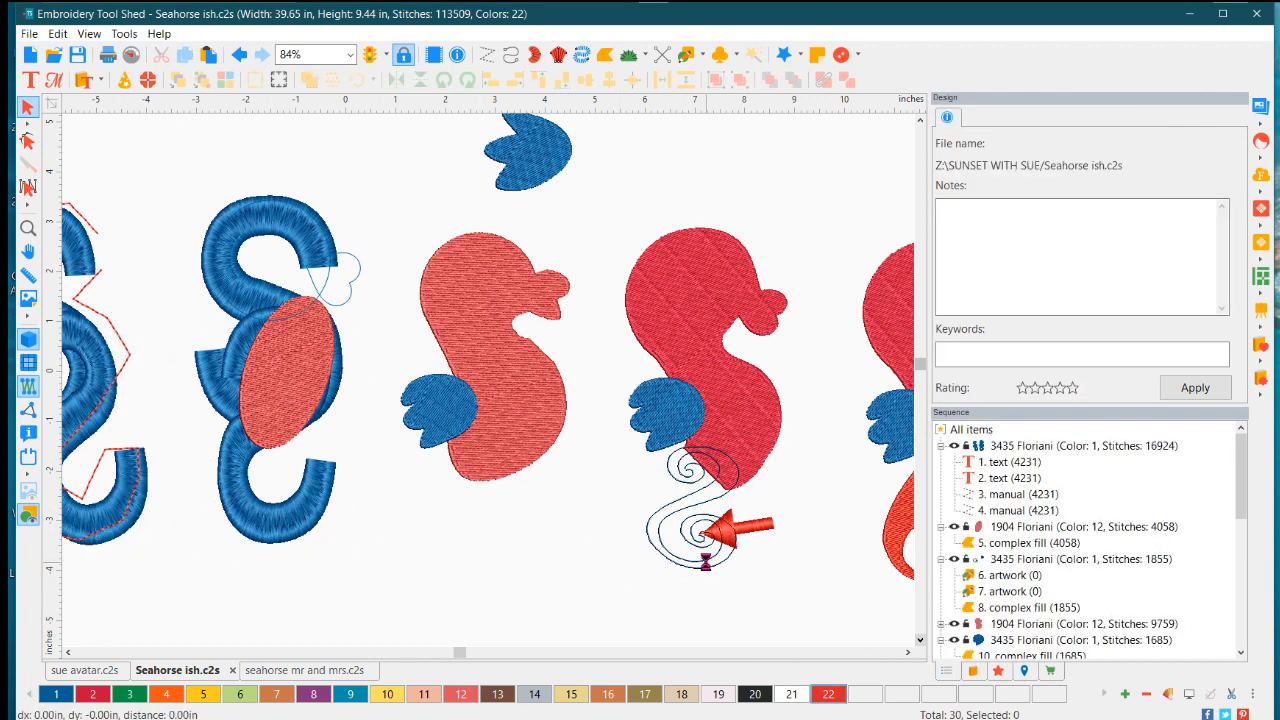
click(710, 567)
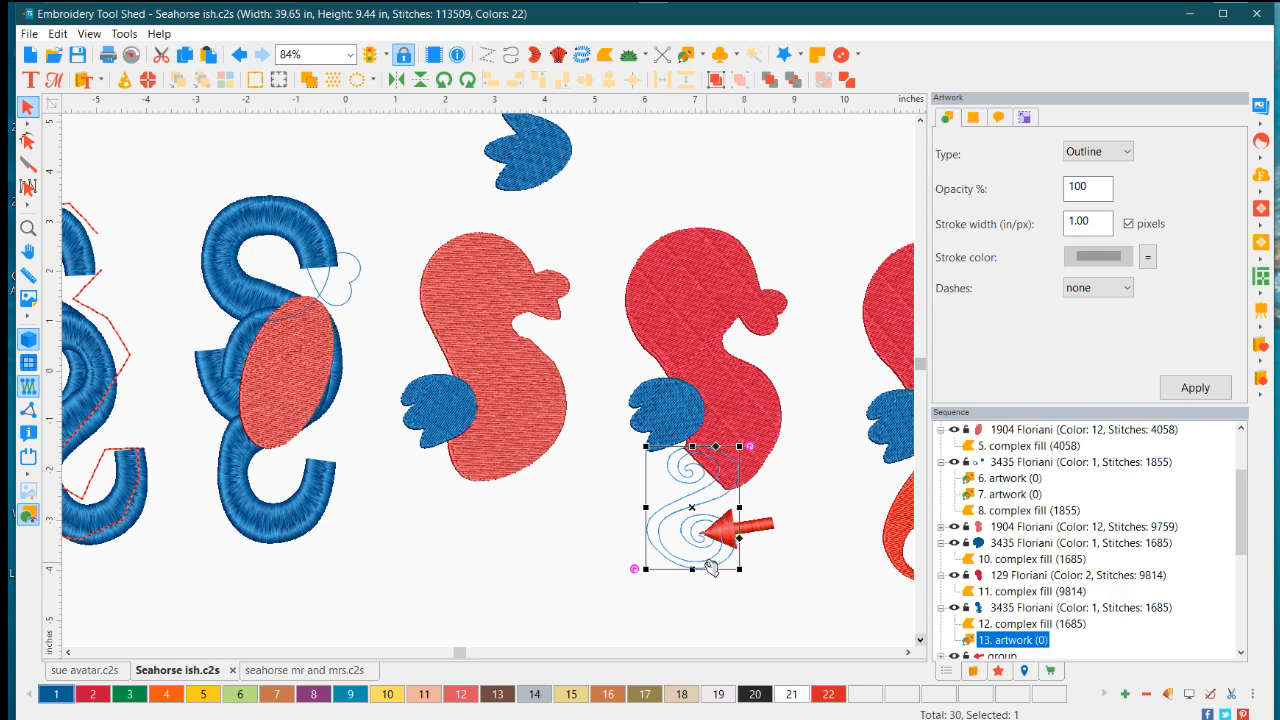
scroll(710, 567, up, 2)
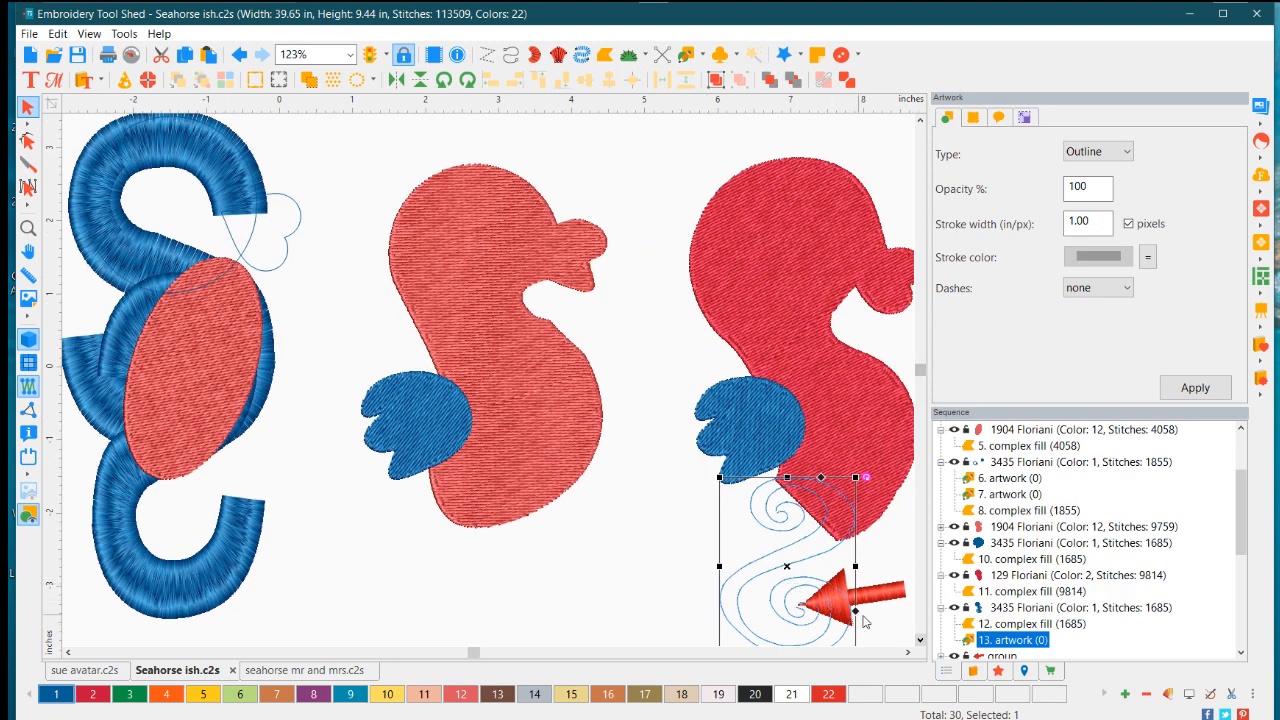
click(920, 640)
click(920, 640)
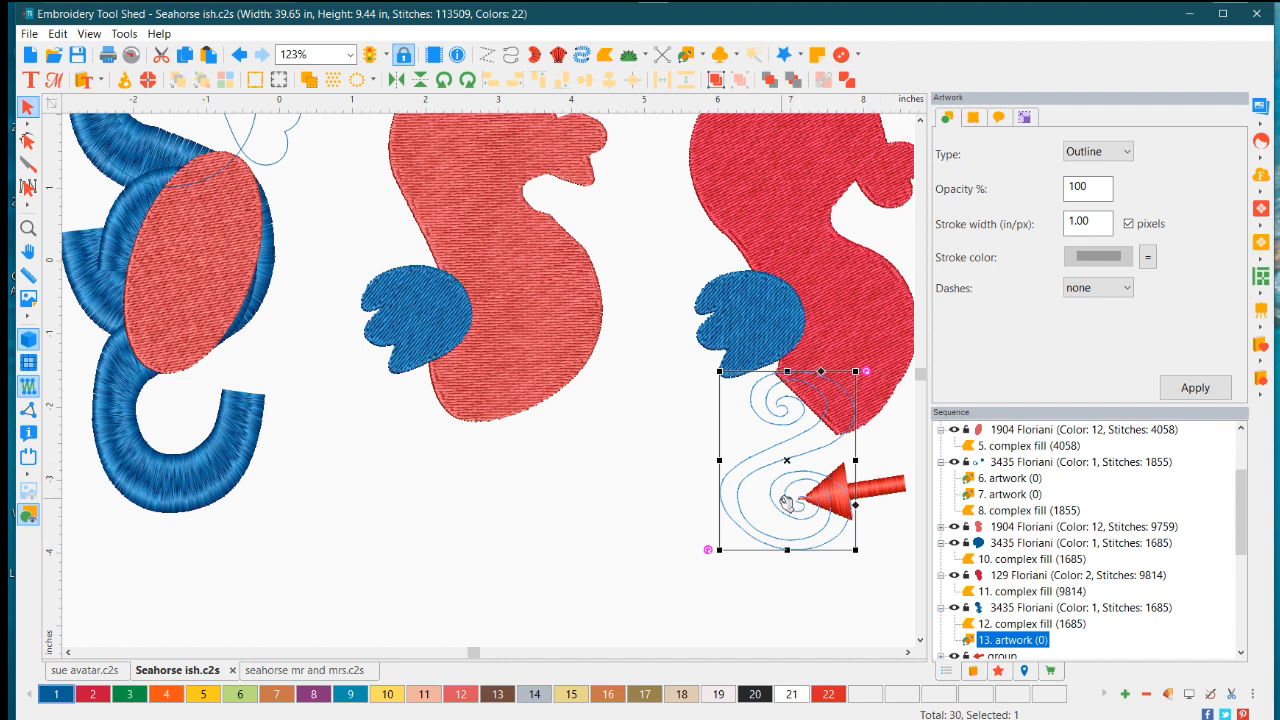
click(656, 500)
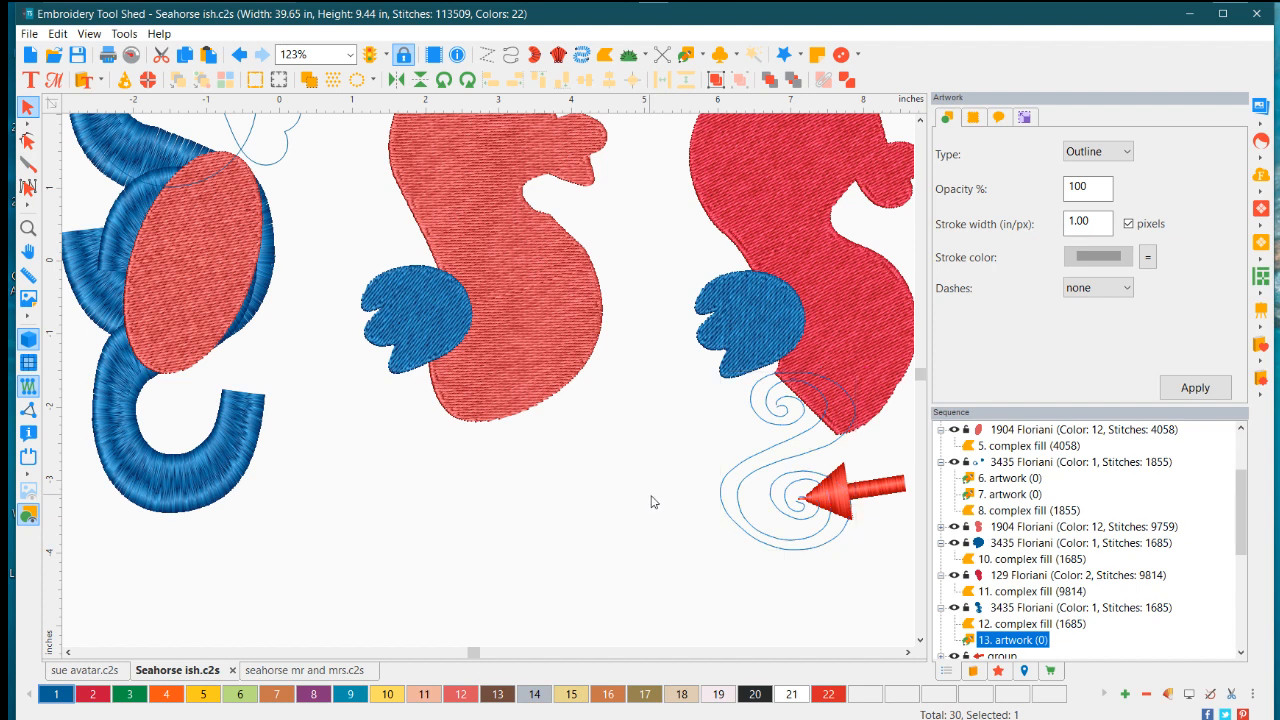
click(782, 465)
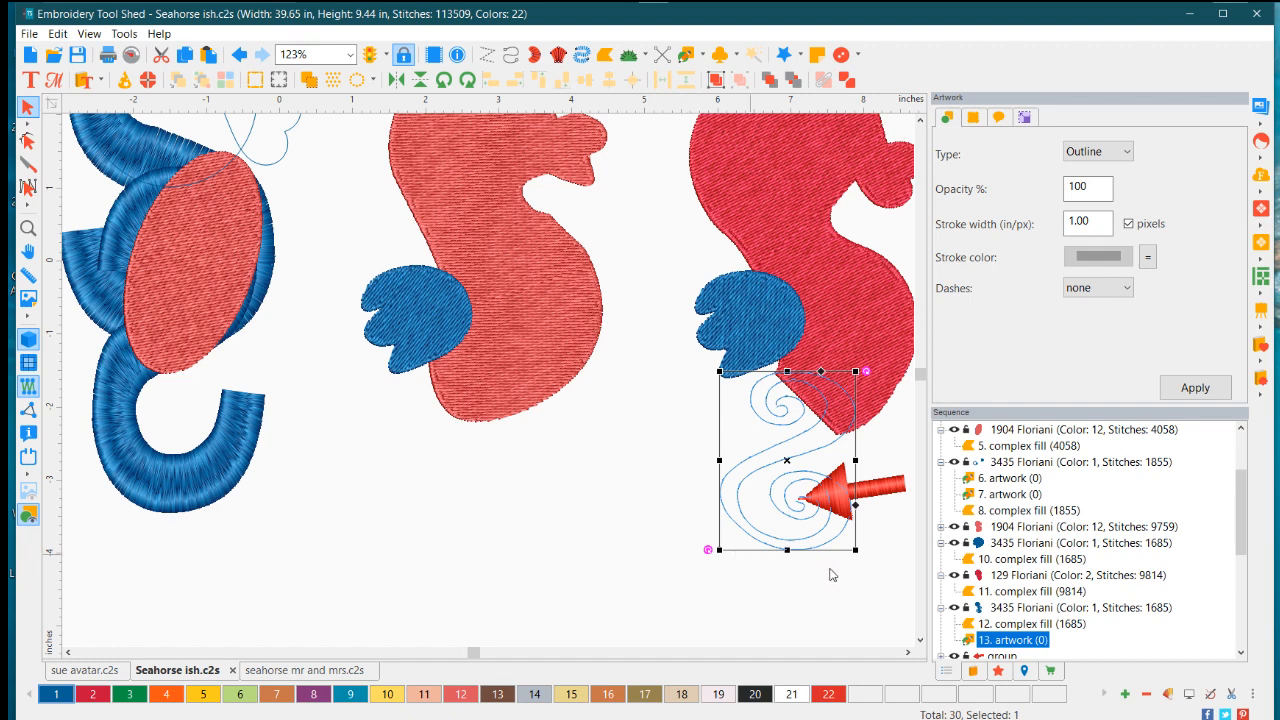
scroll(831, 571, up, 2)
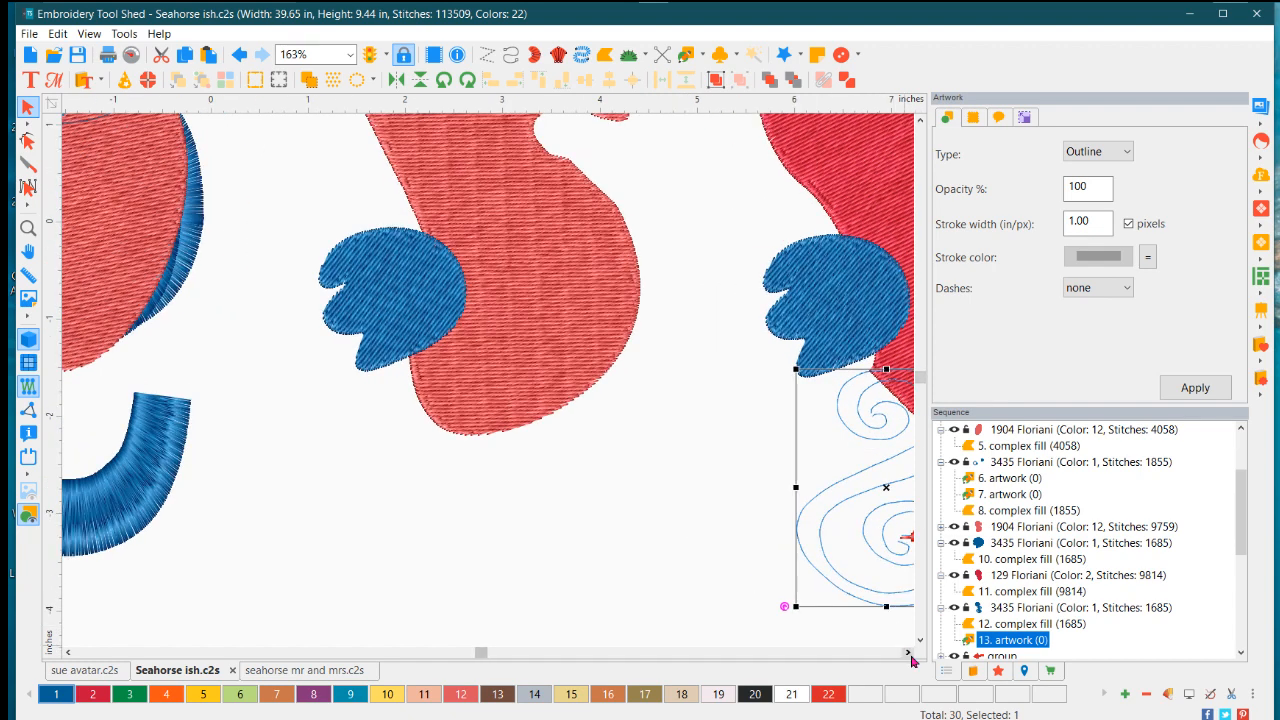
click(906, 651)
click(906, 651)
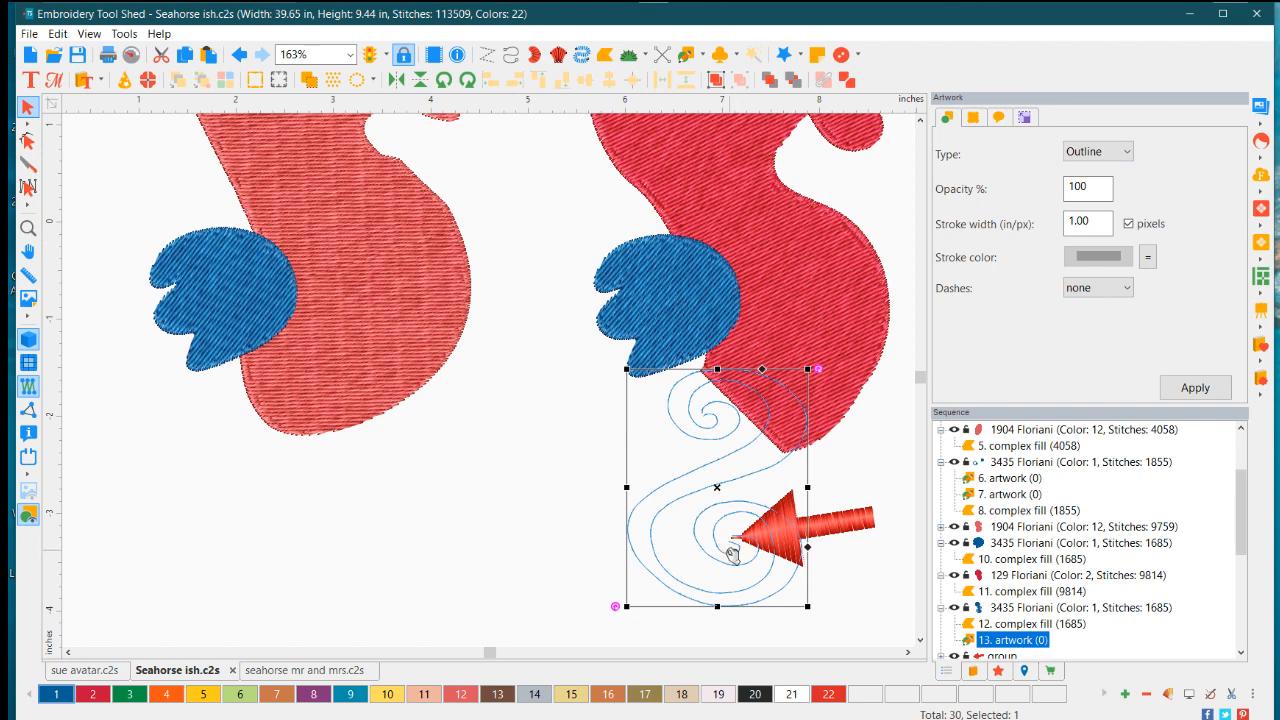
scroll(678, 562, up, 3)
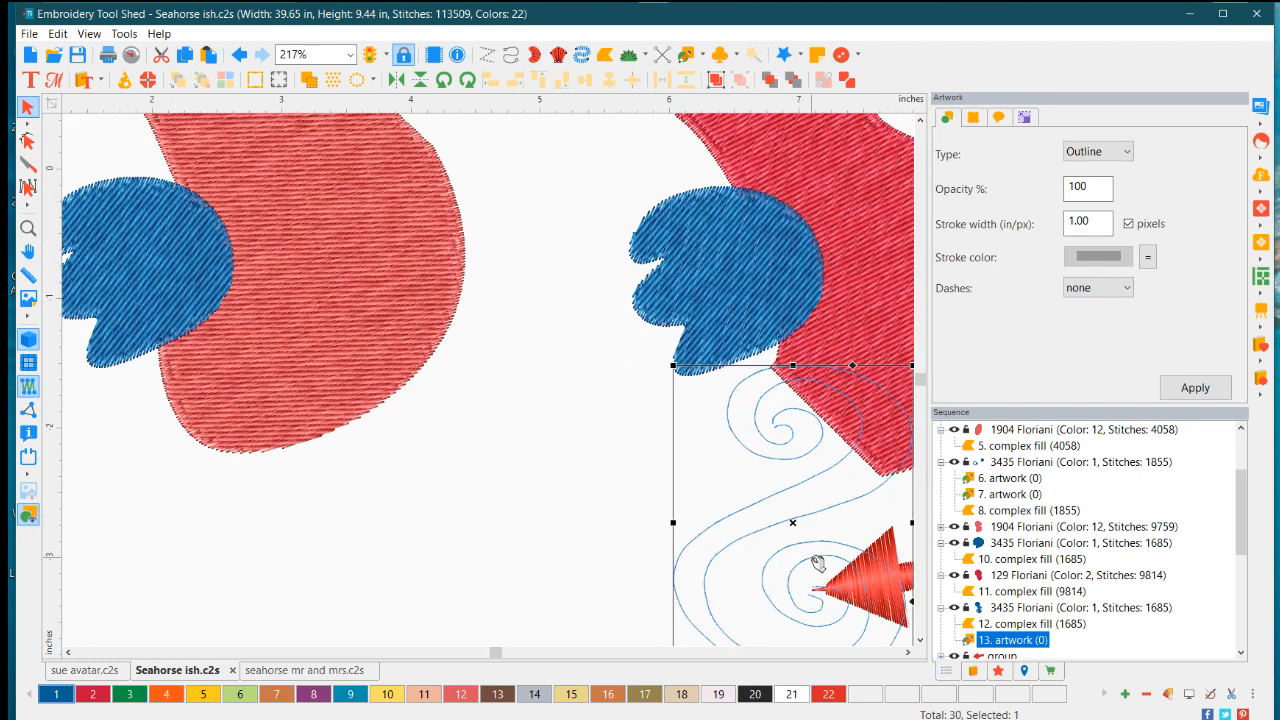
scroll(895, 597, down, 2)
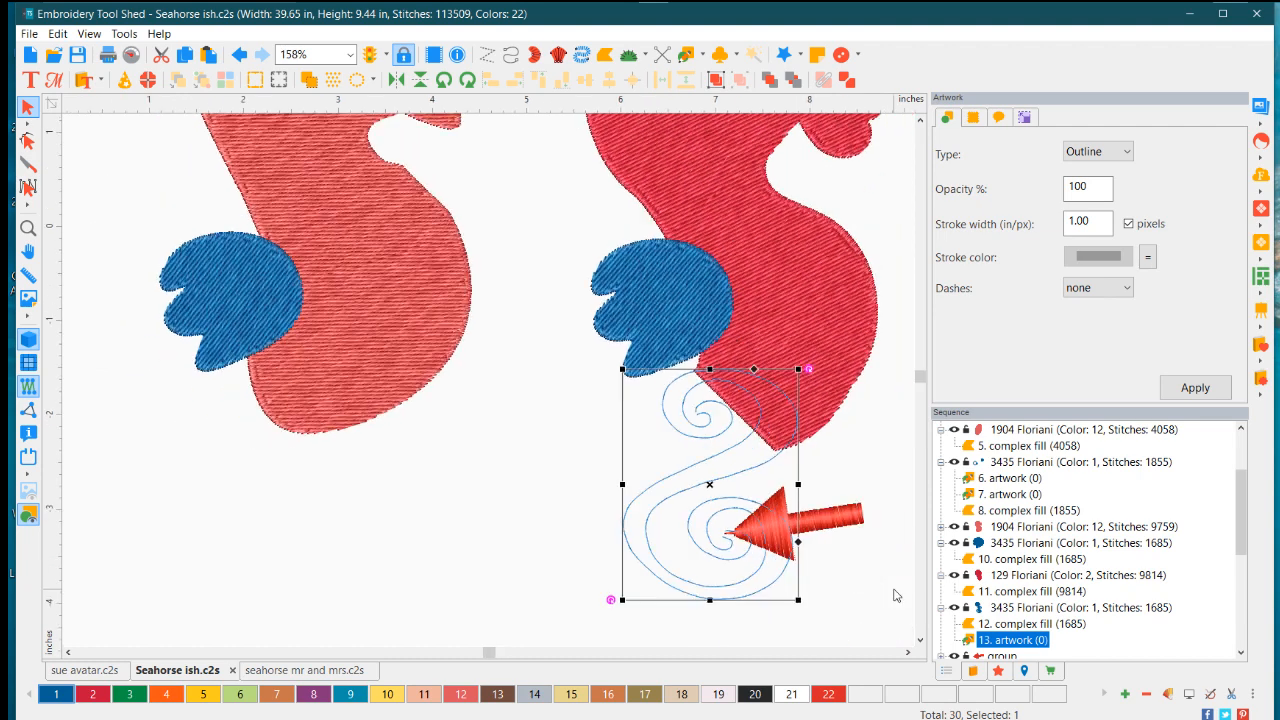
Move the red arrow group off the spiral artwork to the empty area below it
click(828, 527)
drag(828, 527, 891, 505)
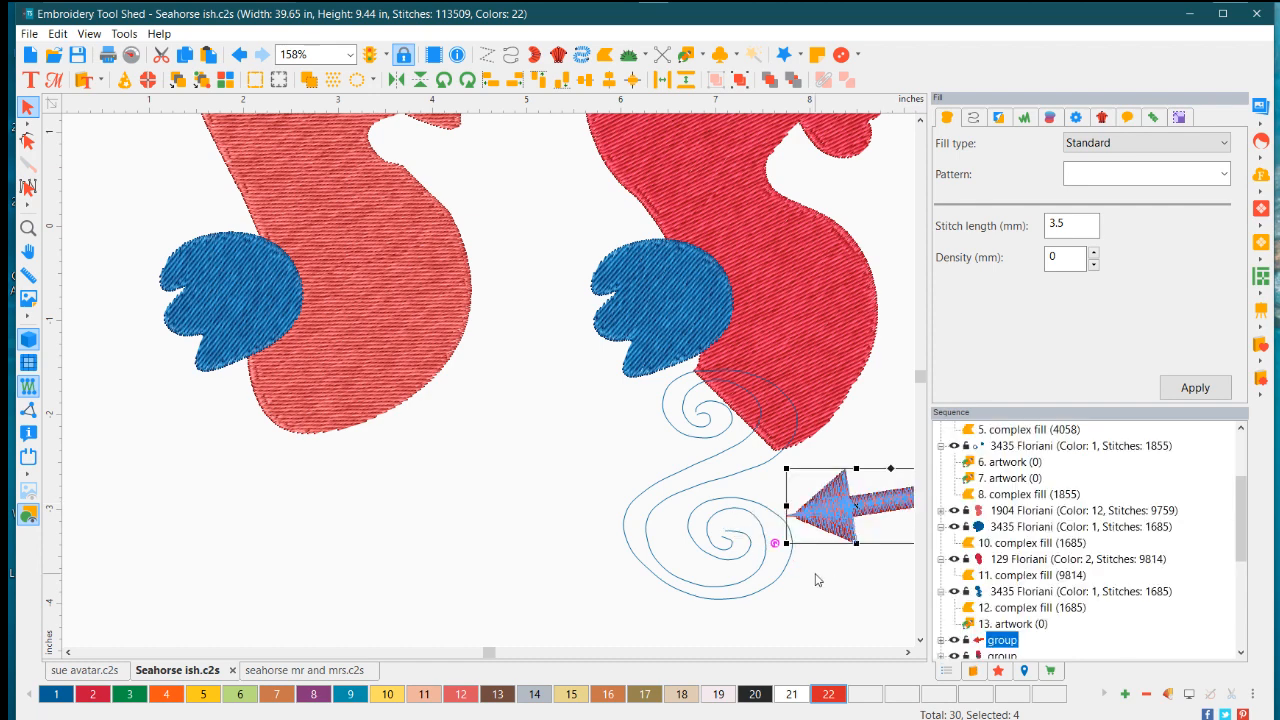
scroll(737, 545, up, 2)
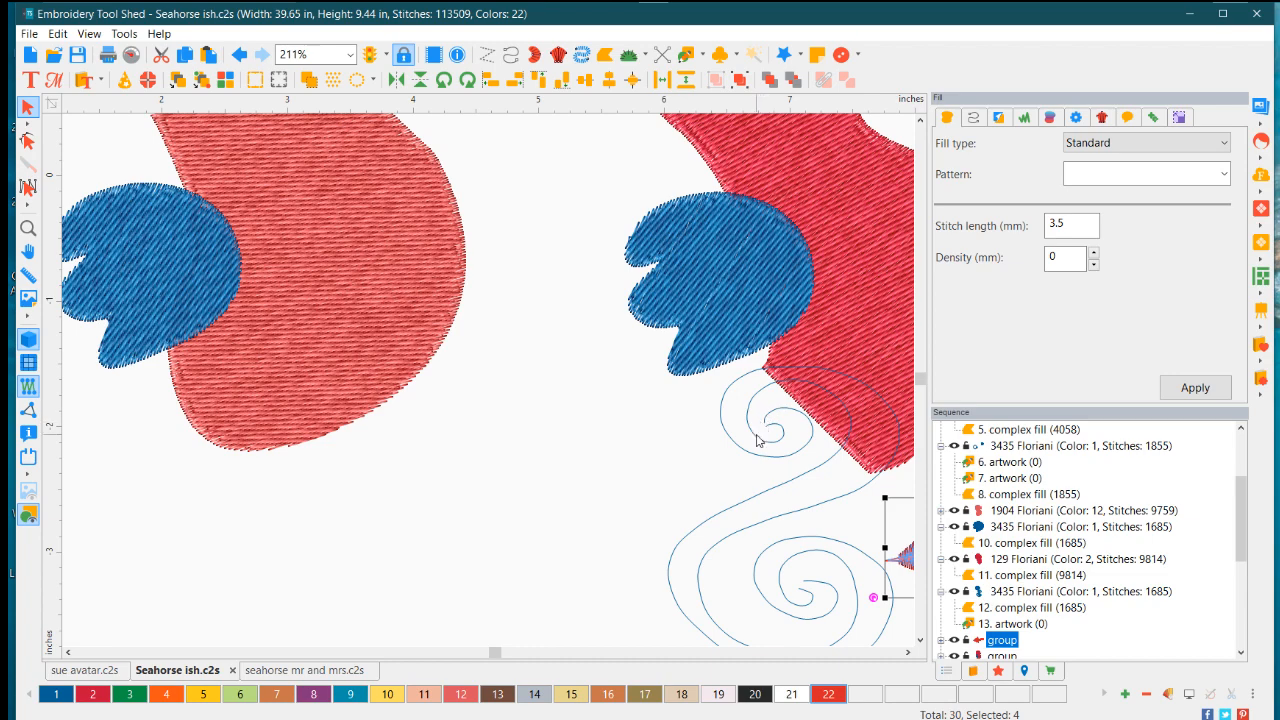
scroll(700, 484, down, 2)
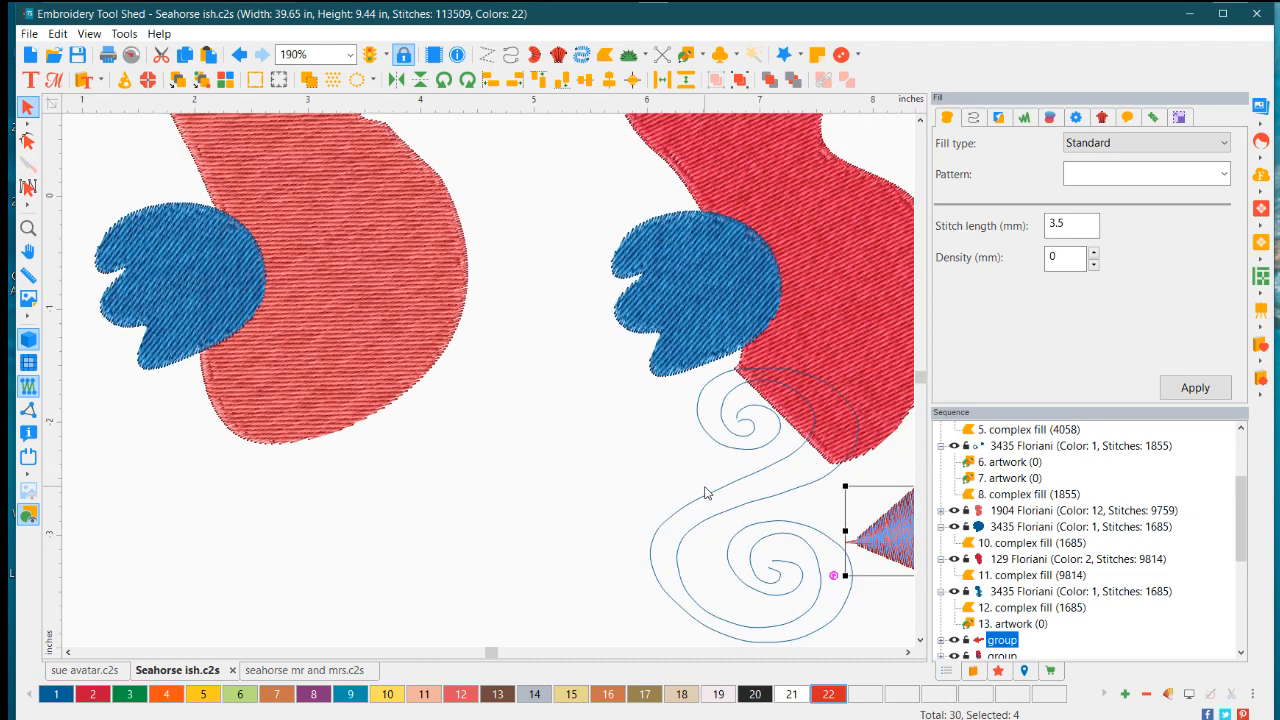
scroll(697, 492, down, 2)
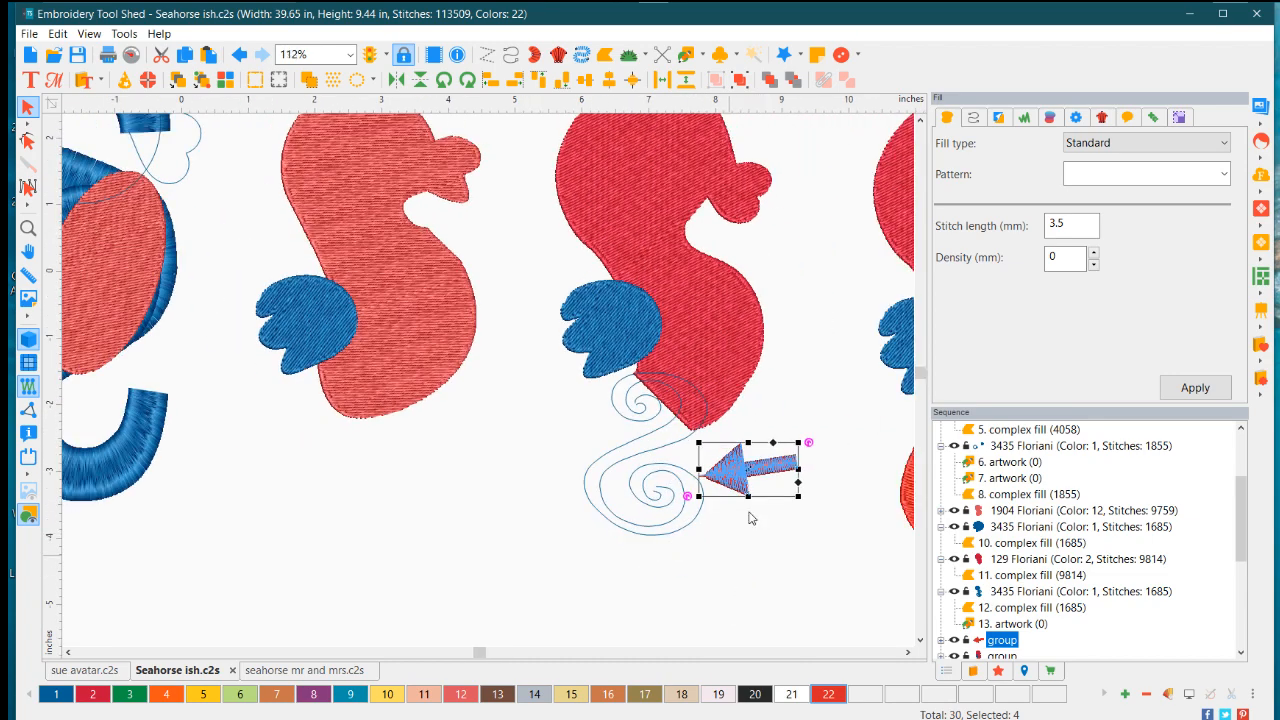
drag(757, 487, 555, 598)
Compare the spiral outline with the filled orange tail on the neighbouring seahorse
scroll(708, 460, up, 1)
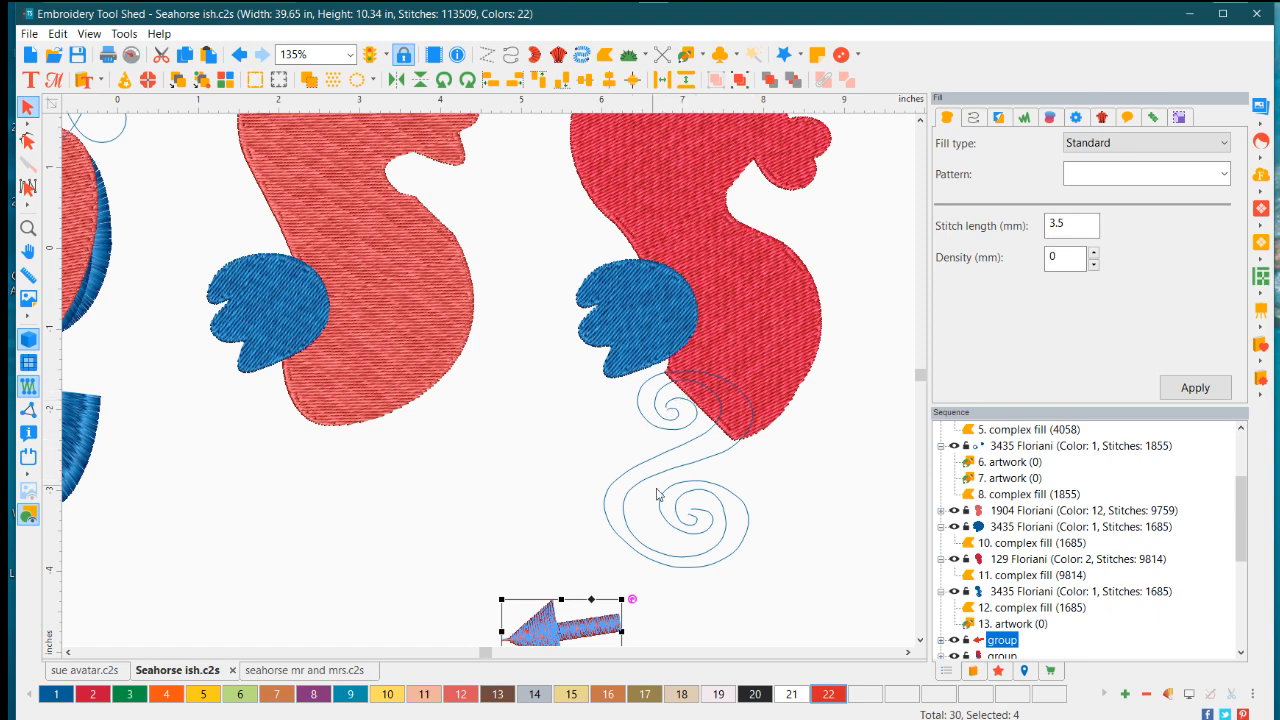
click(908, 655)
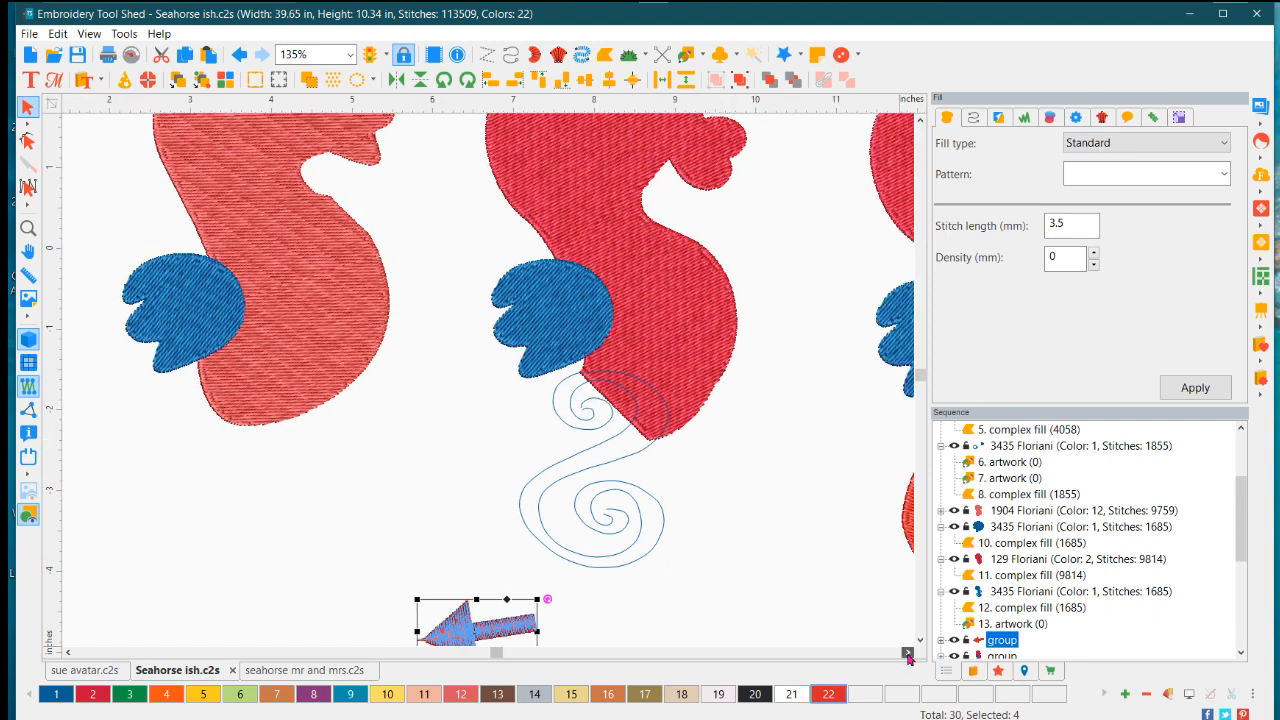
click(908, 655)
click(908, 655)
click(908, 655)
click(908, 655)
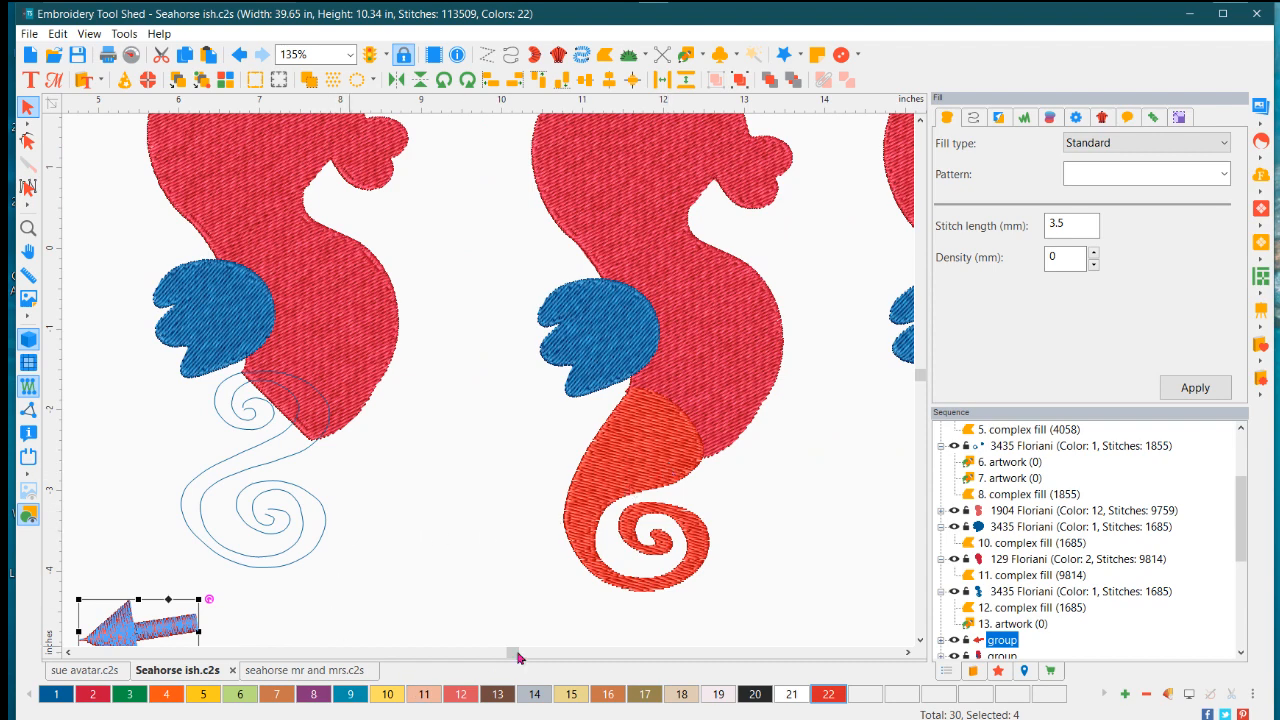
click(67, 653)
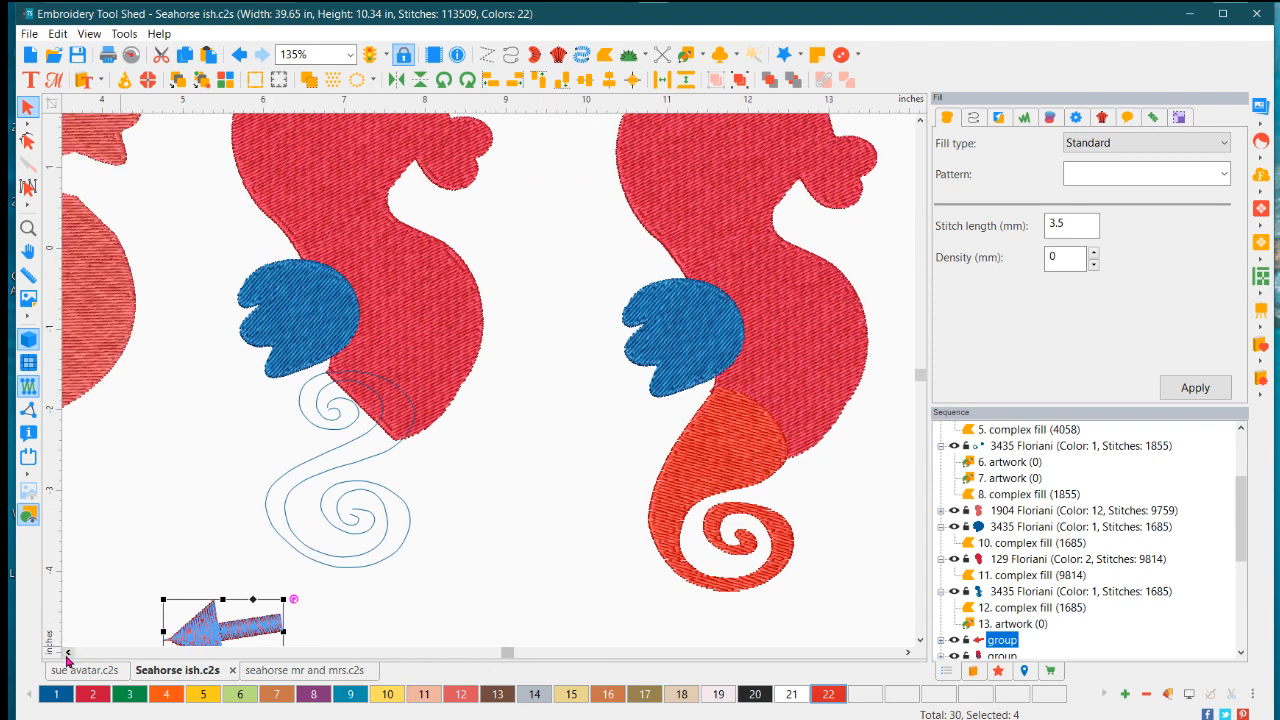
click(67, 653)
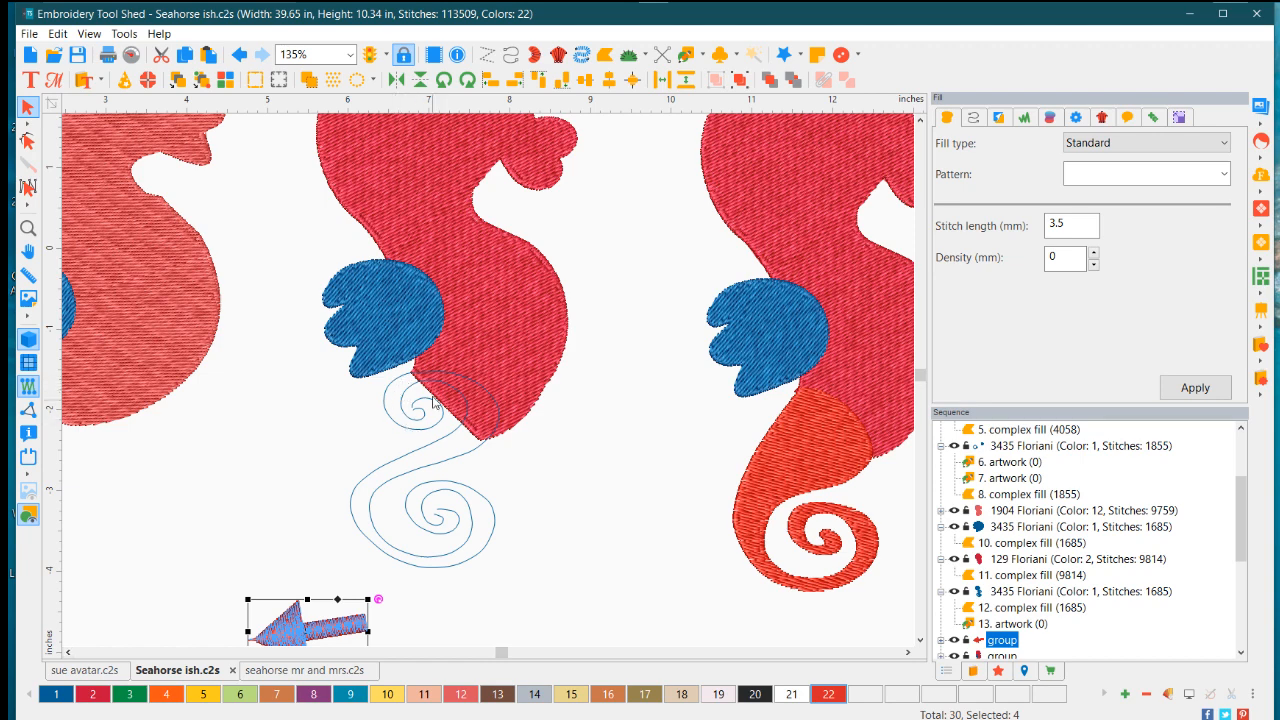
Begin a complex fill over the spiral artwork, tracing the tail's outer edge from the body's lower corner by the fin toward the lower spiral's base
scroll(412, 488, up, 2)
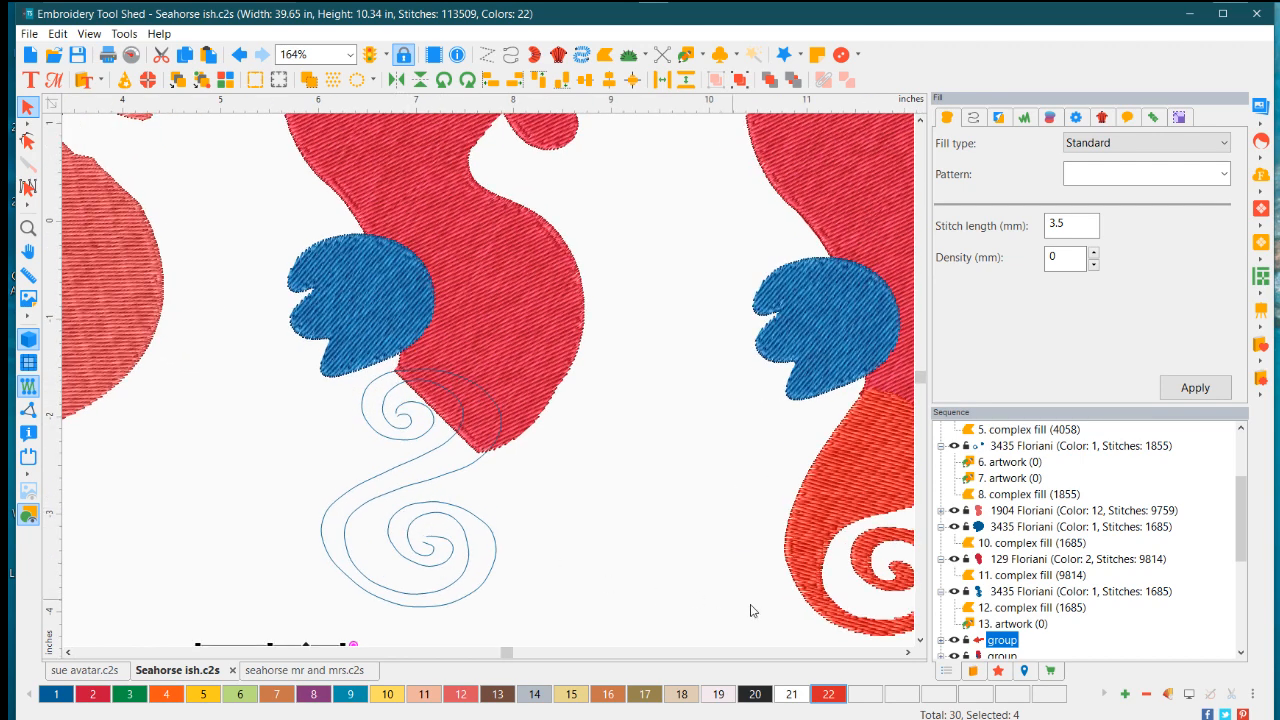
click(920, 640)
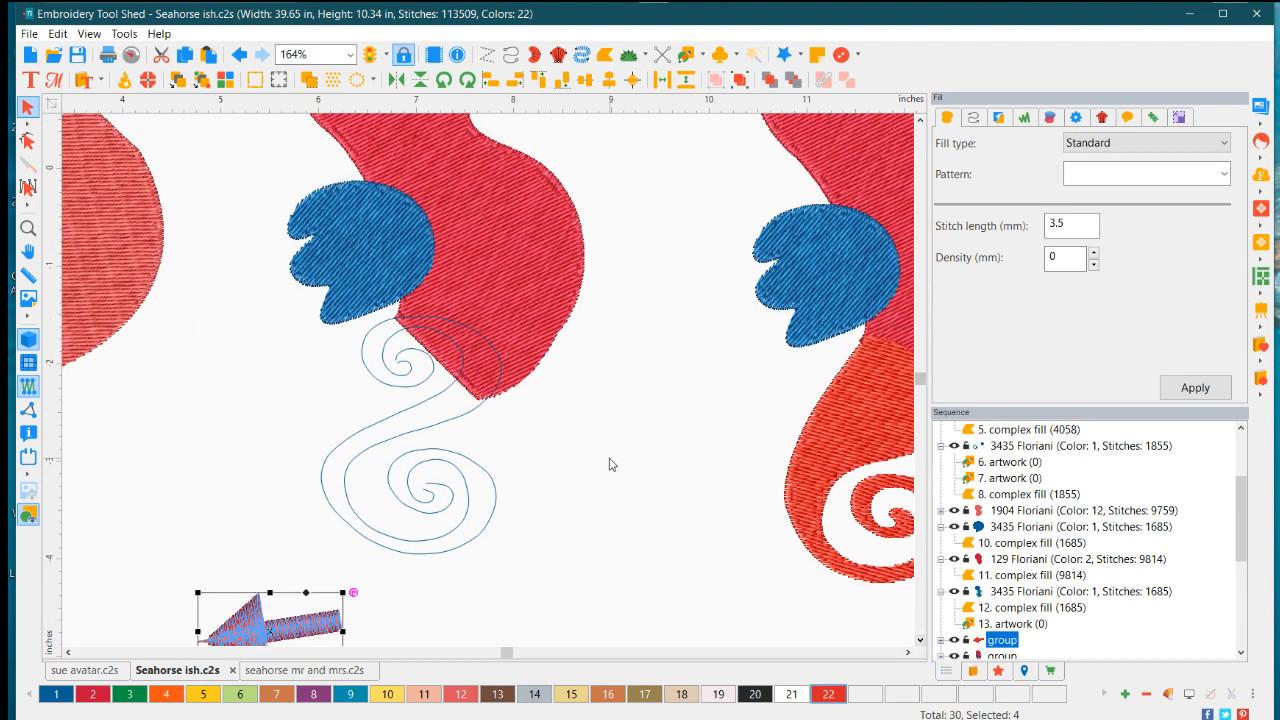
click(398, 450)
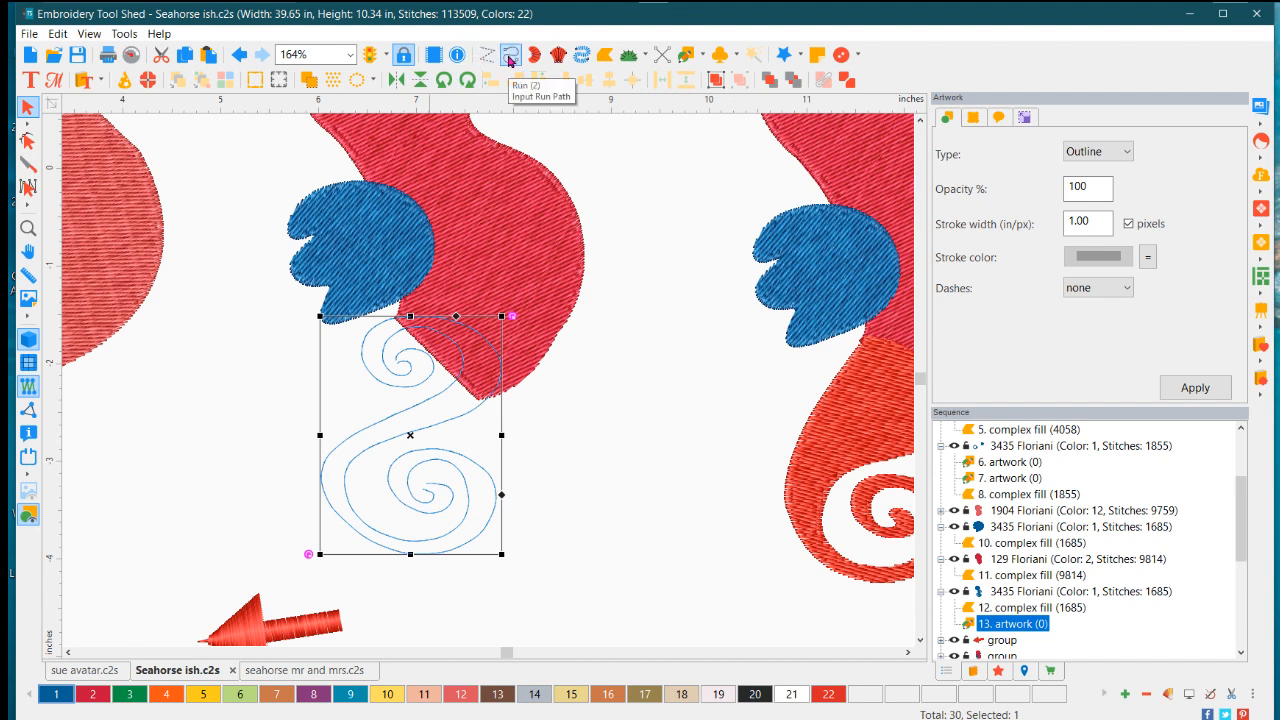
click(600, 62)
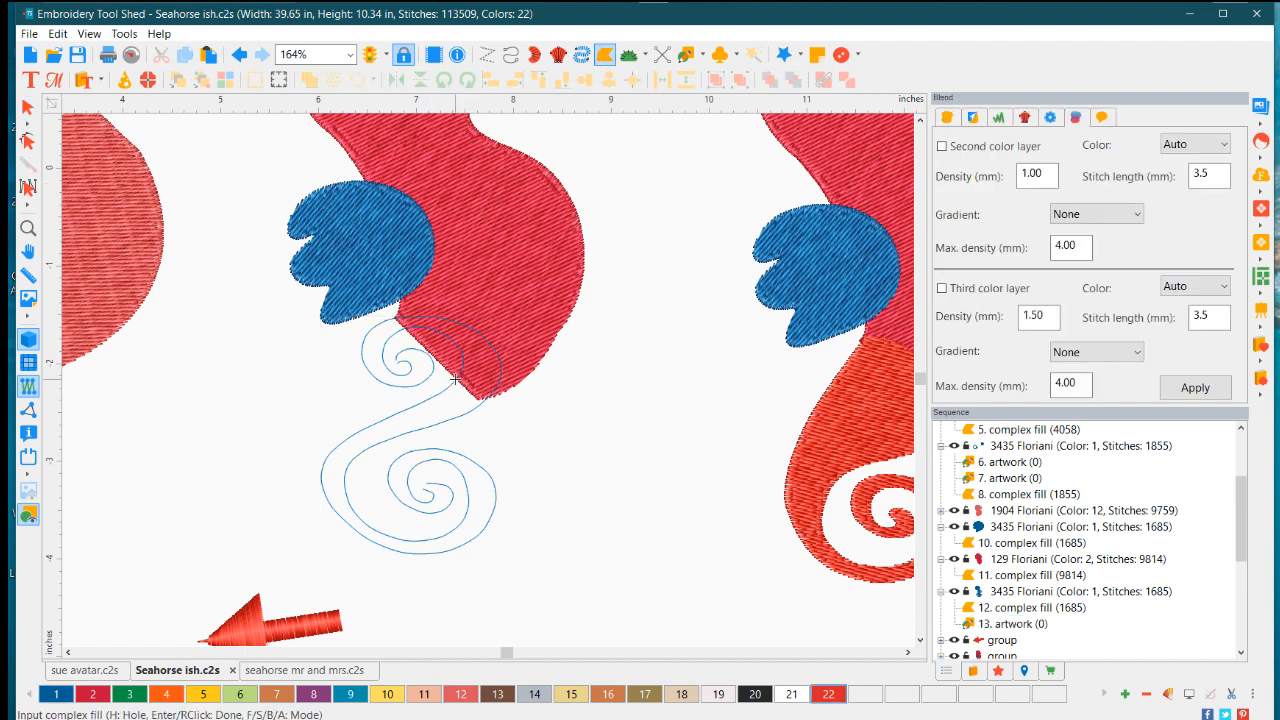
click(397, 320)
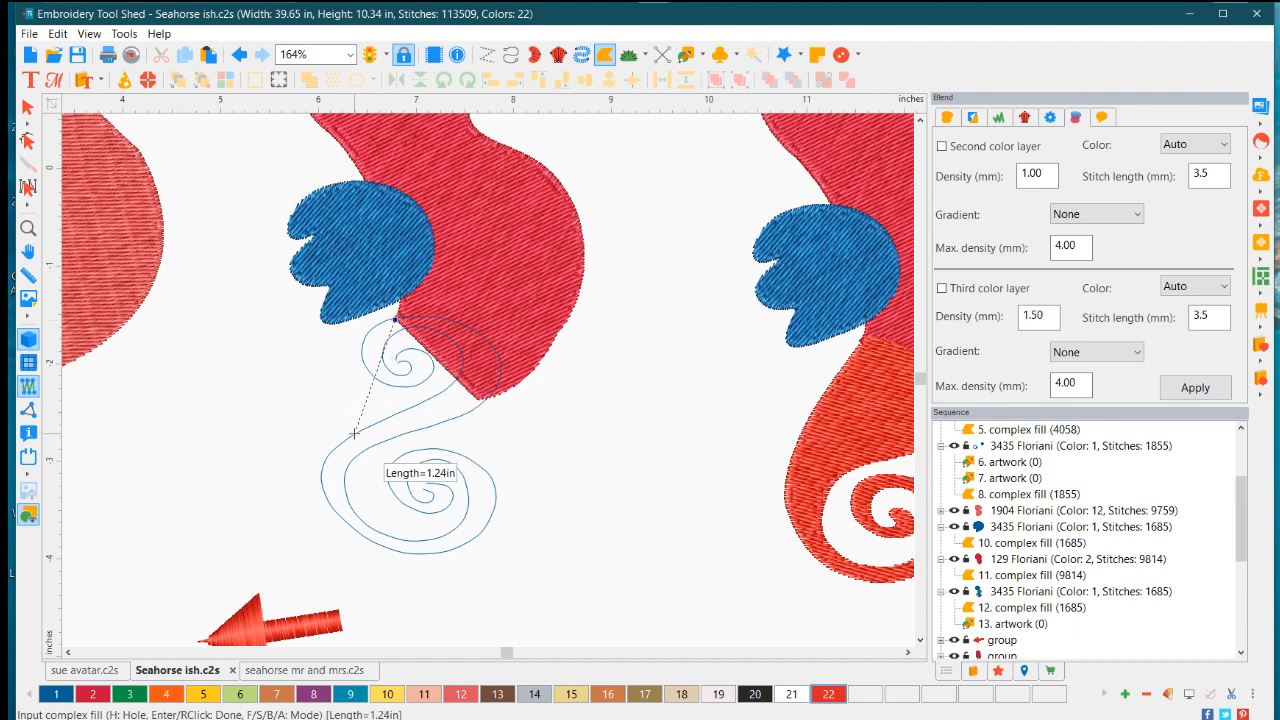
click(354, 433)
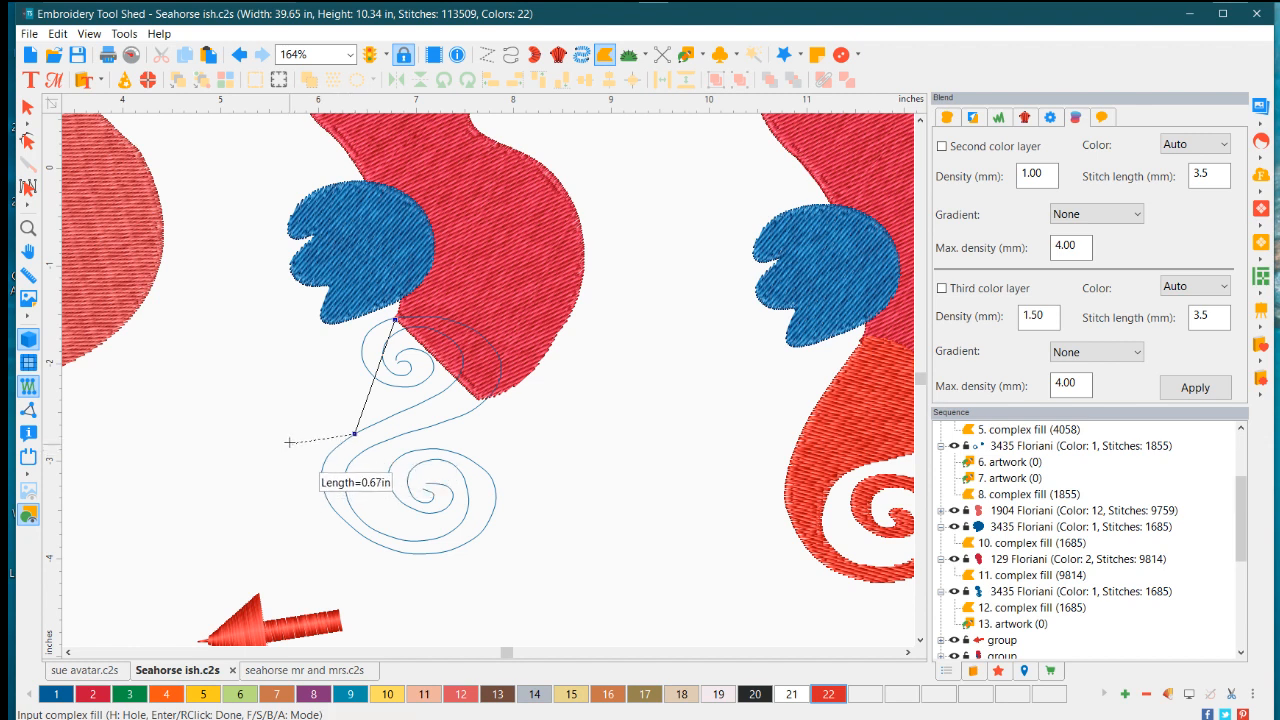
key(BackSpace)
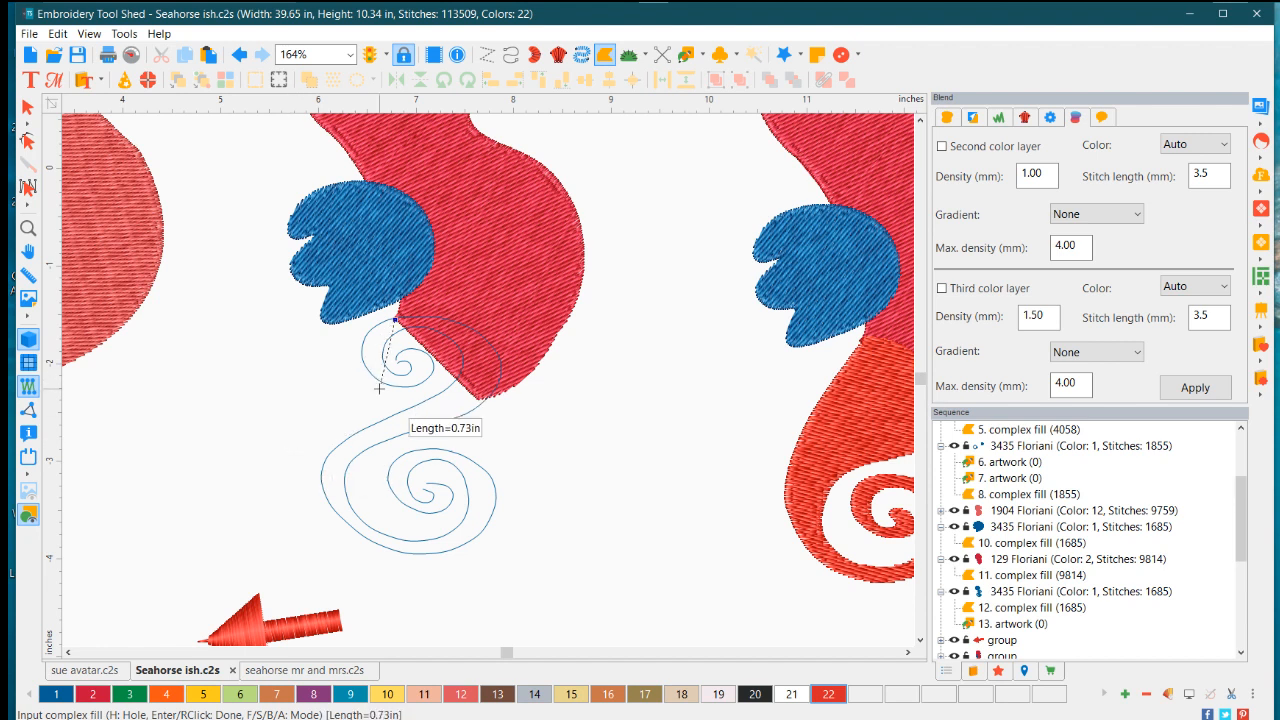
click(368, 428)
click(327, 456)
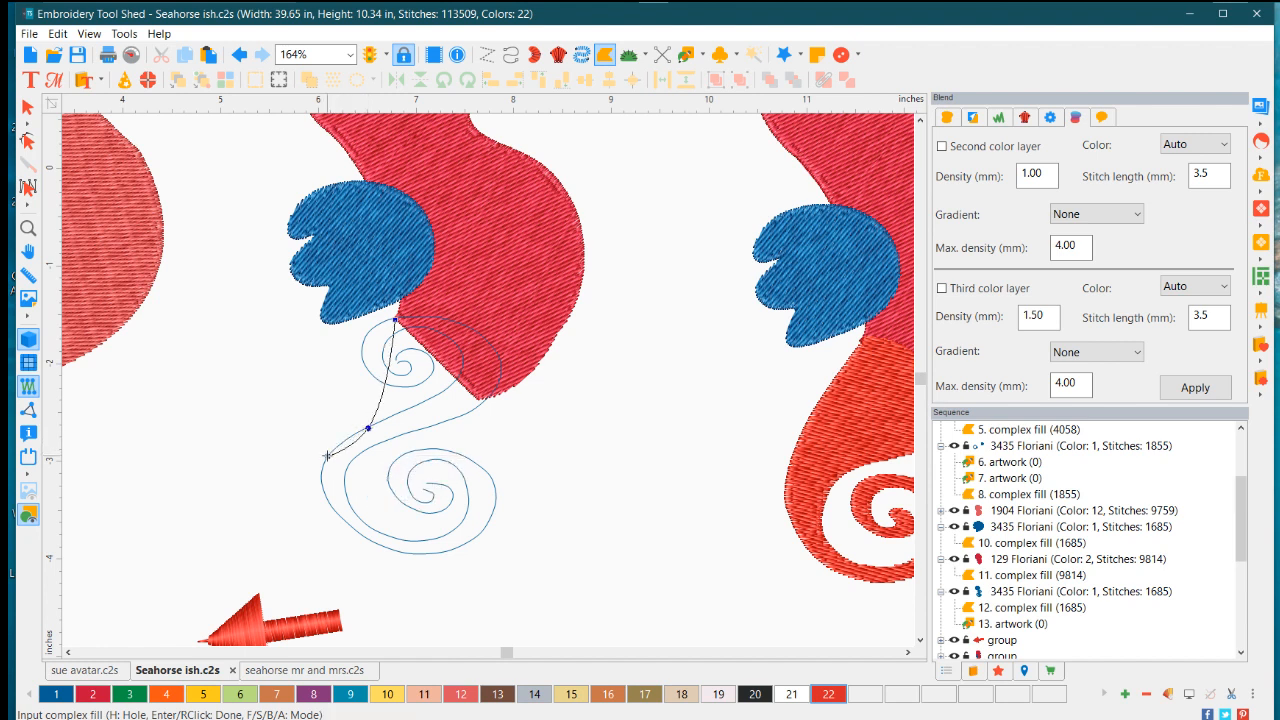
click(329, 503)
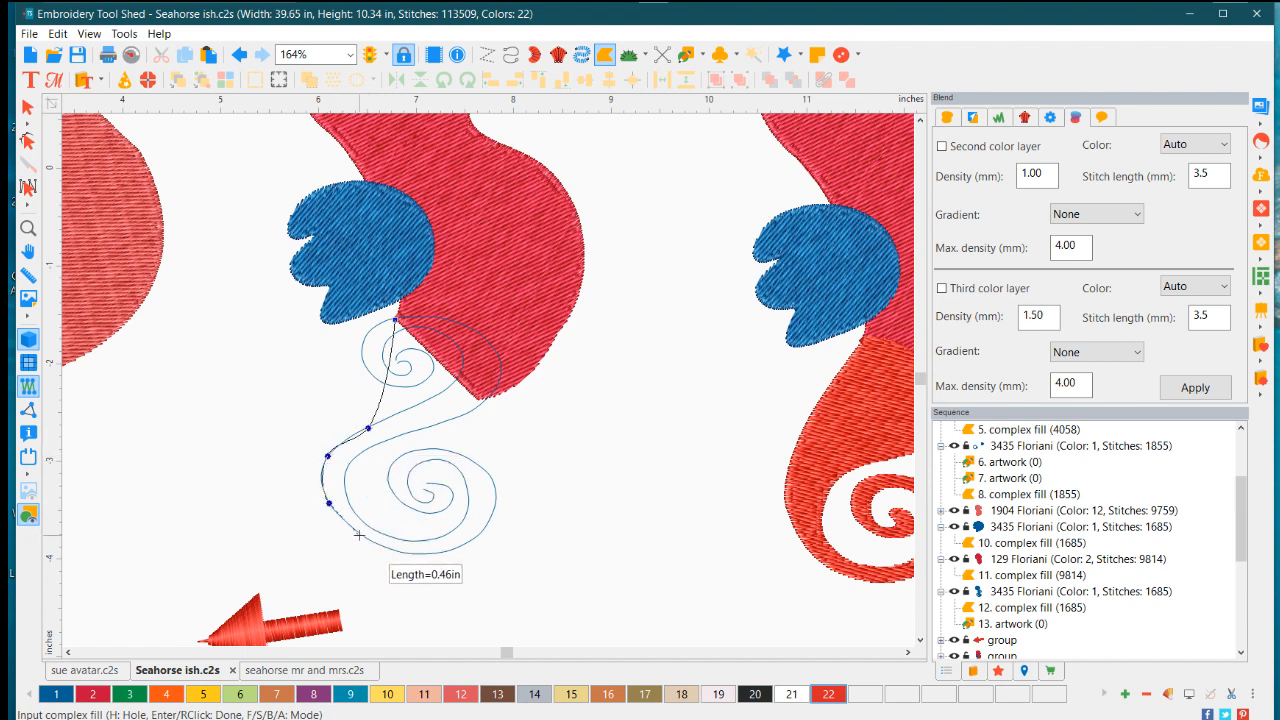
click(360, 536)
click(411, 554)
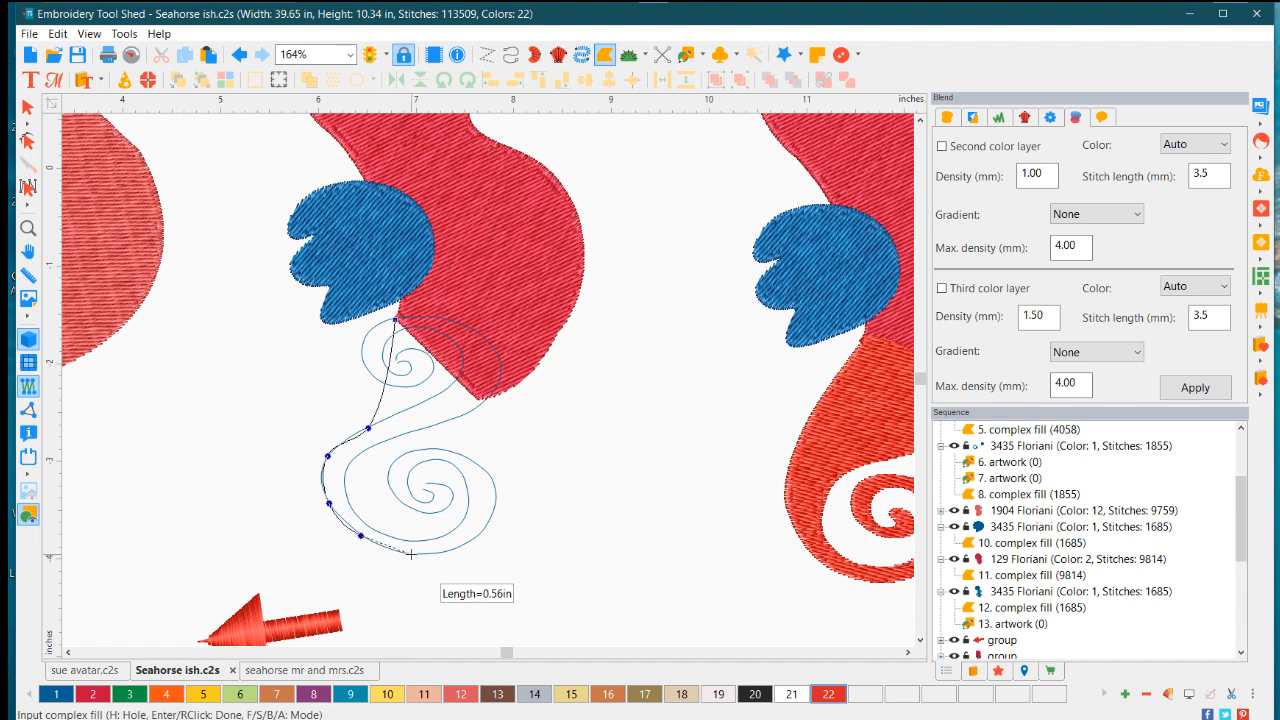
Continue the fill outline around the outer edge of the lower spiral, following the coil inward to its centre
click(469, 542)
click(494, 506)
click(486, 472)
click(448, 448)
click(411, 449)
click(384, 474)
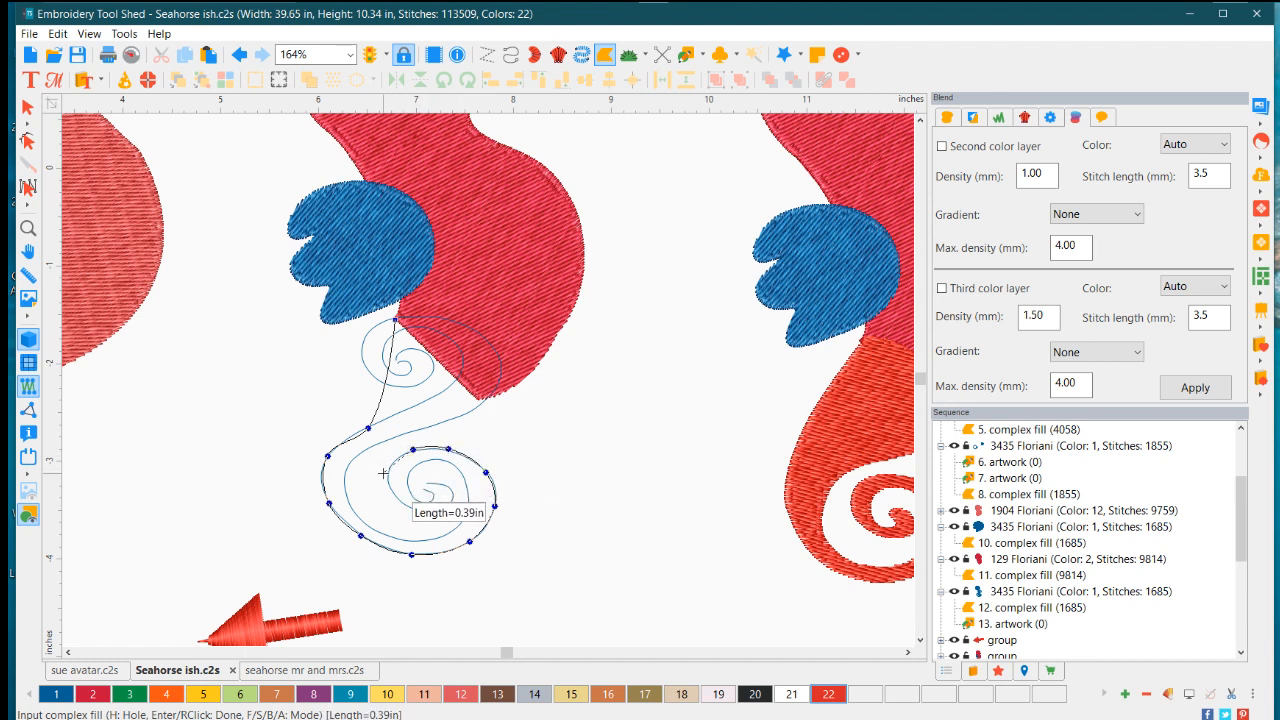
click(398, 502)
click(424, 513)
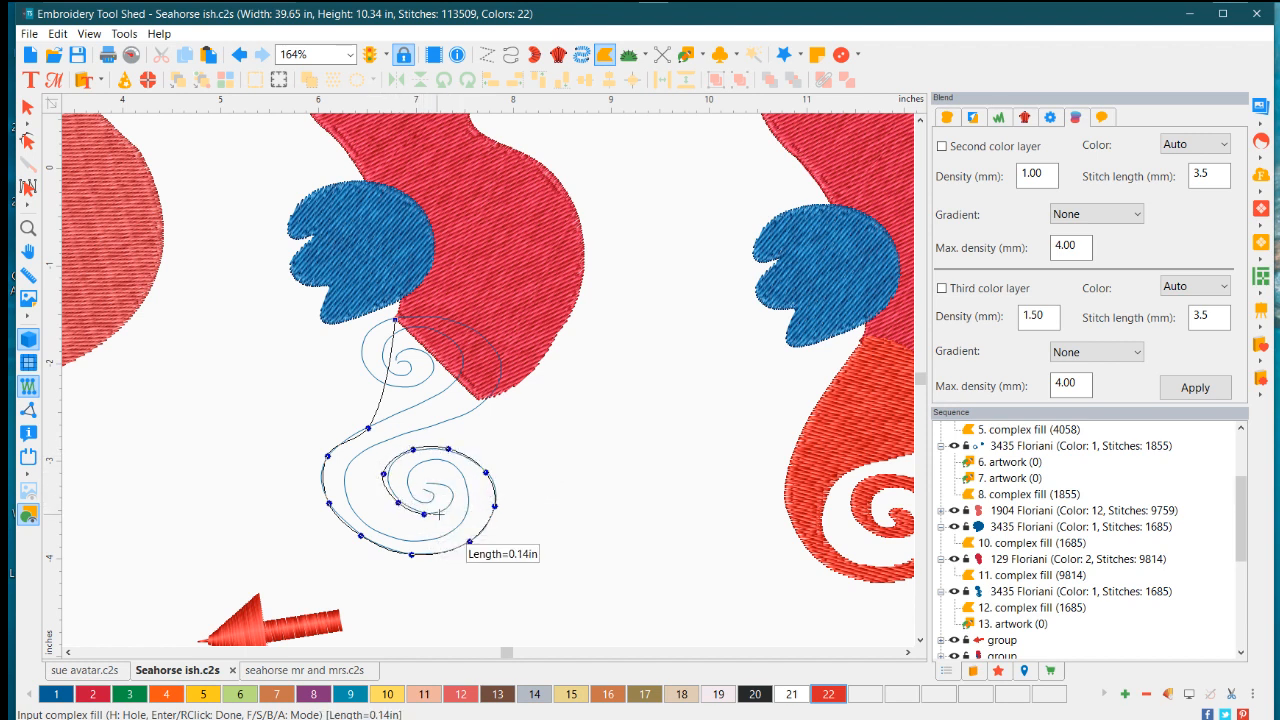
click(453, 490)
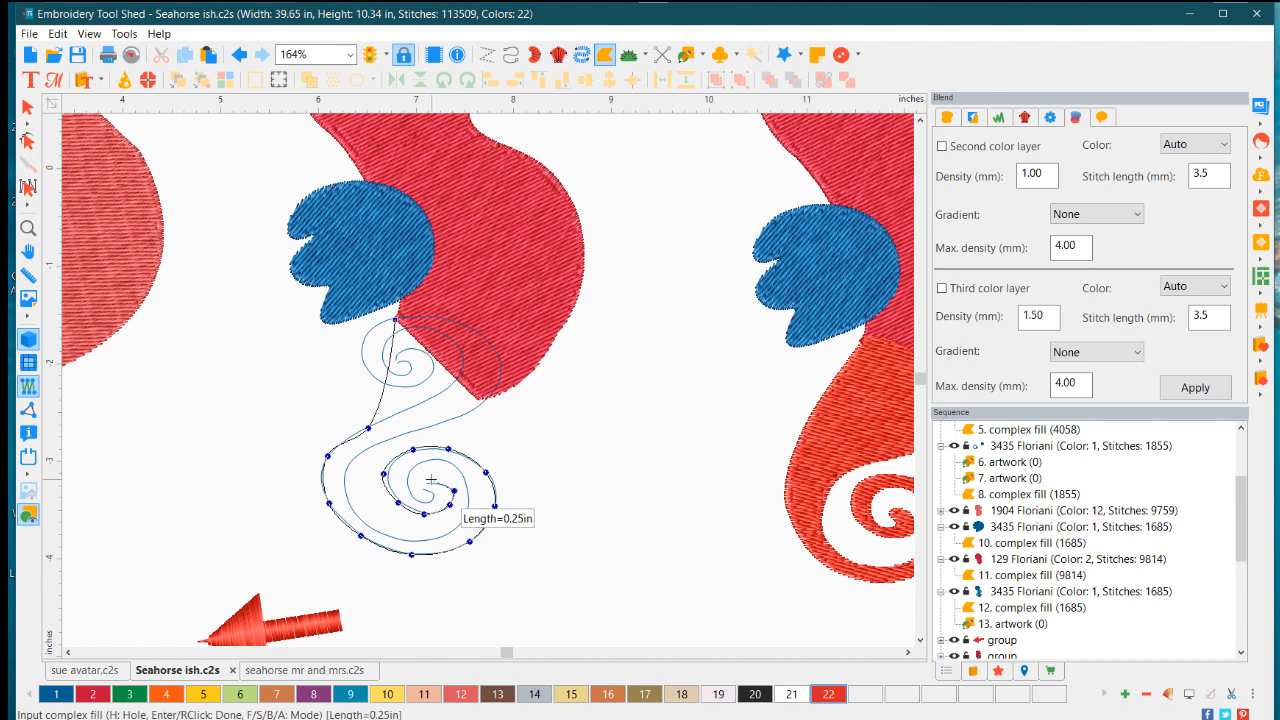
click(428, 481)
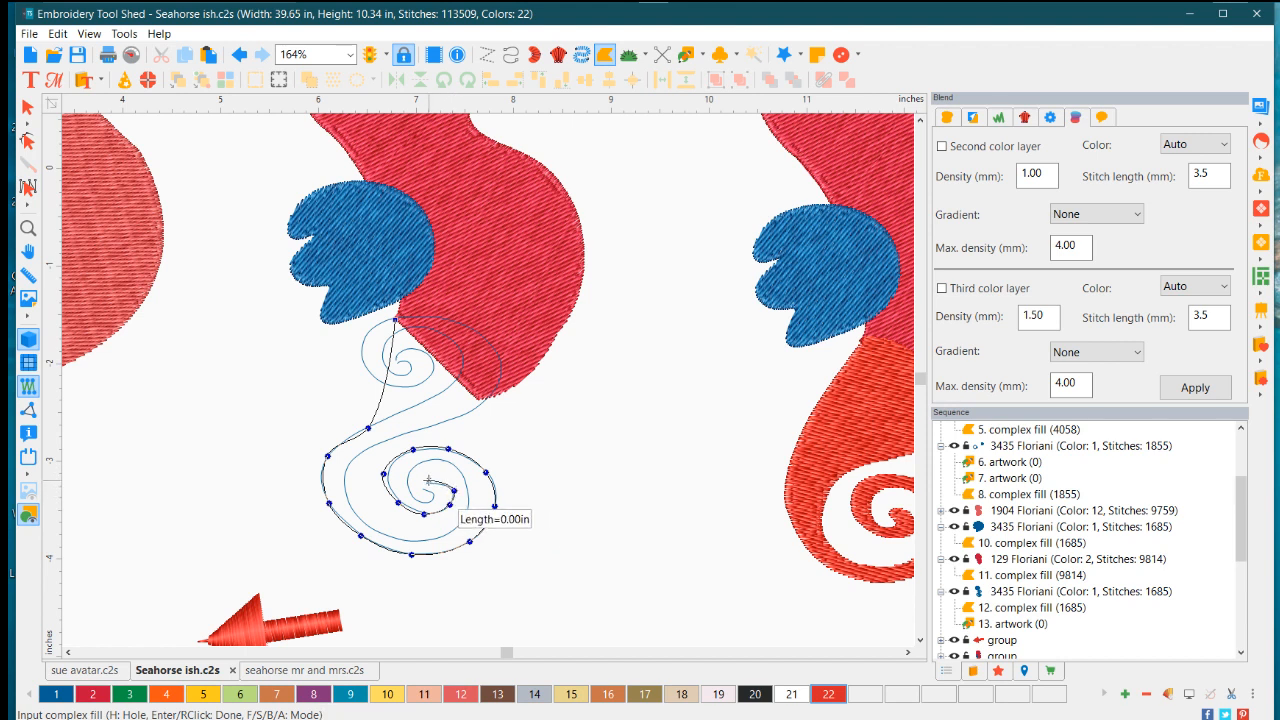
click(424, 490)
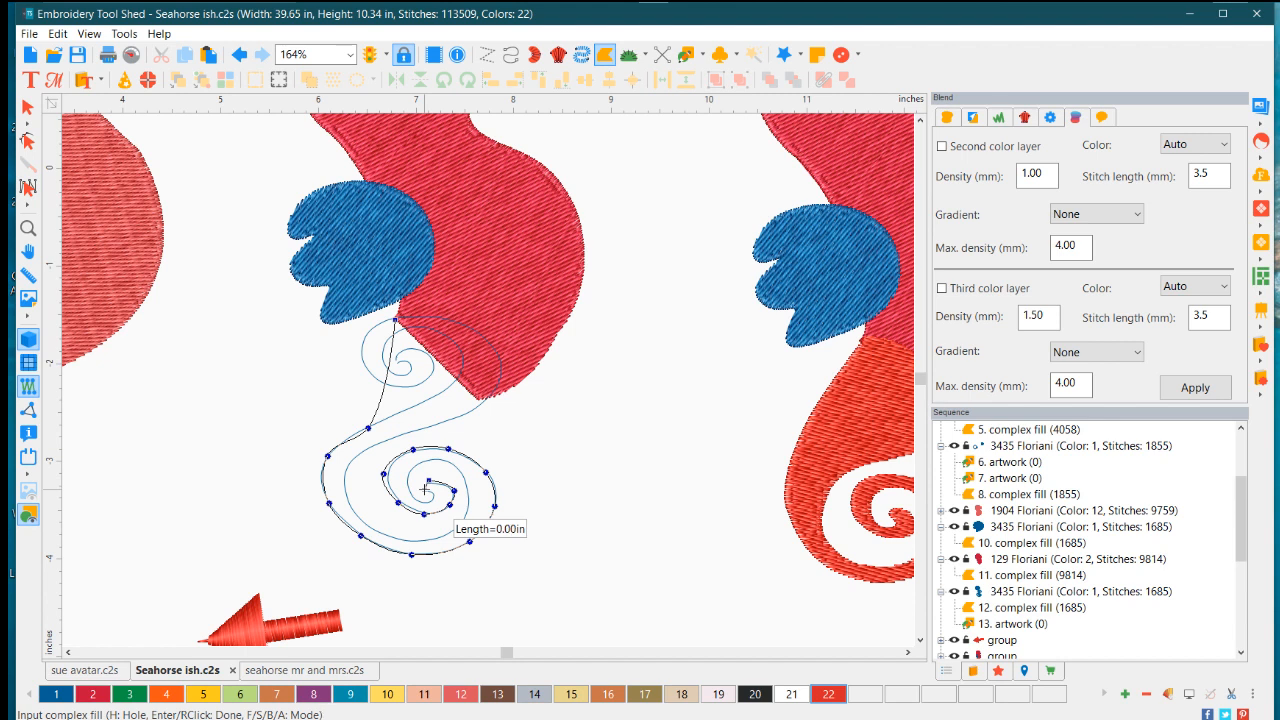
Round the tail tip at the spiral's centre and trace the coil's inner edge back outward
click(433, 497)
click(420, 501)
click(407, 487)
click(413, 468)
click(437, 466)
click(458, 467)
click(469, 493)
click(463, 522)
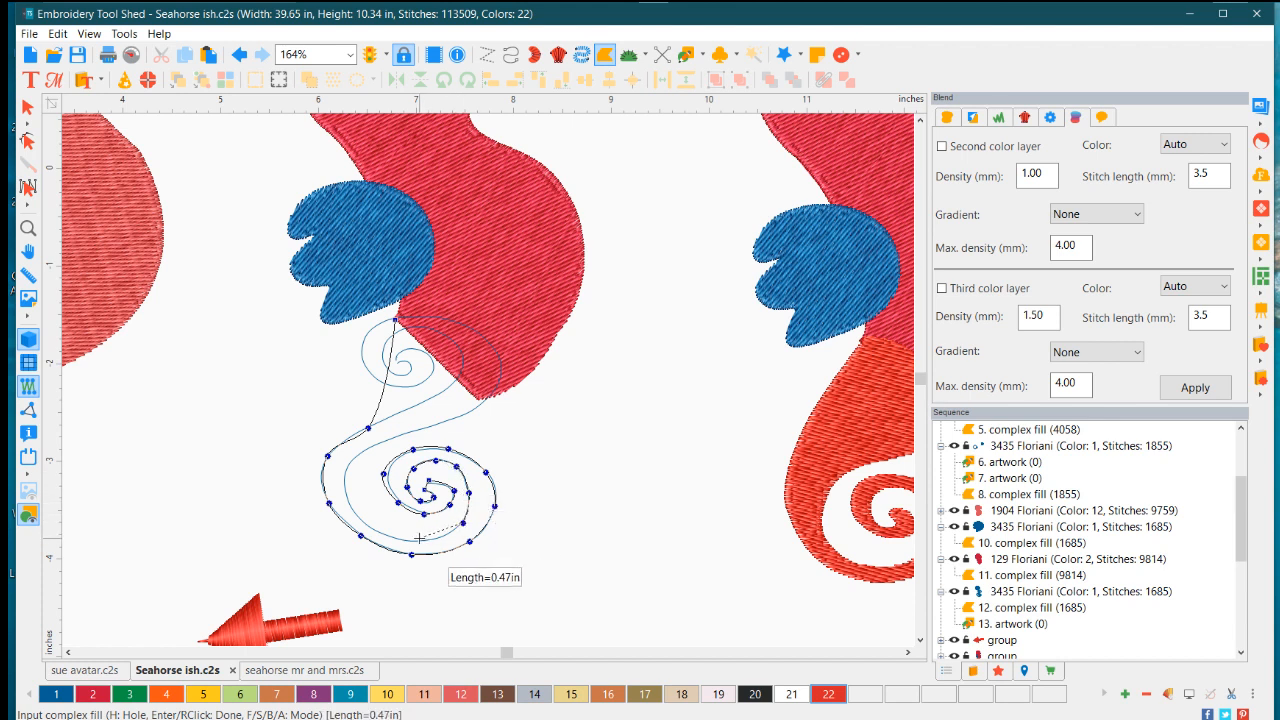
Trace the remaining inner edge of the tail up to the red body and close the outline at its starting point
click(419, 541)
click(368, 531)
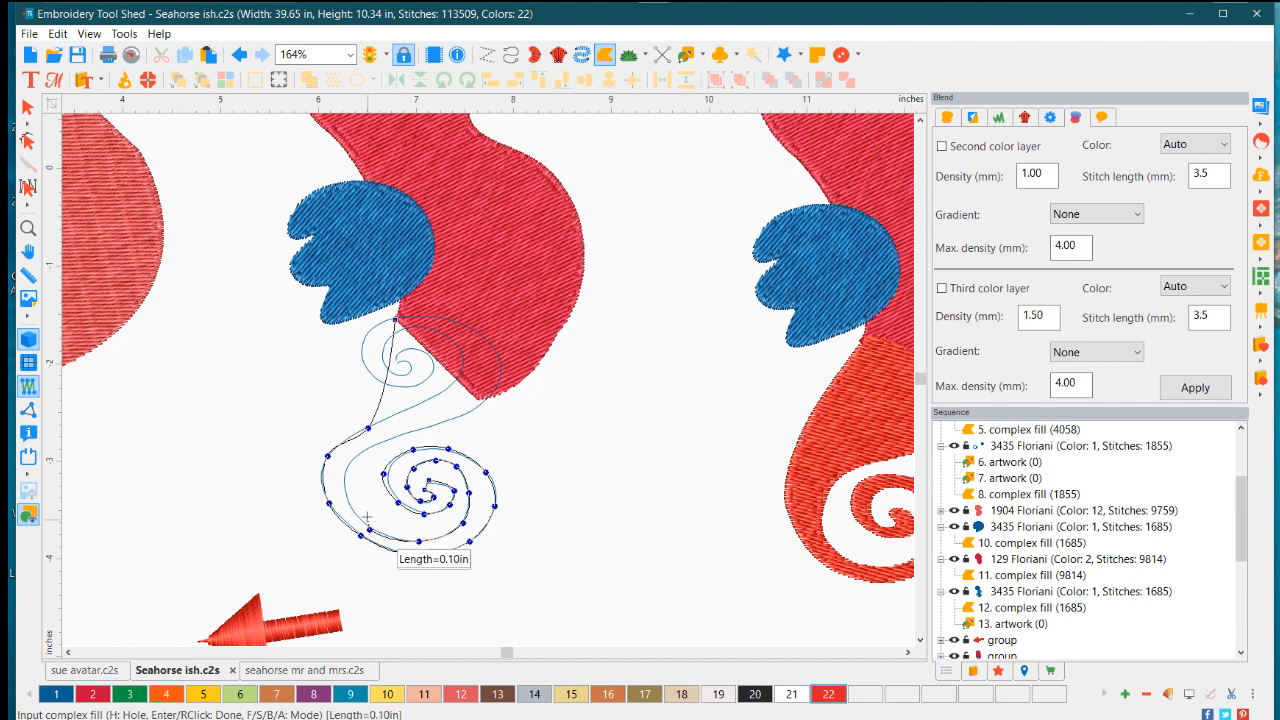
click(352, 507)
click(349, 468)
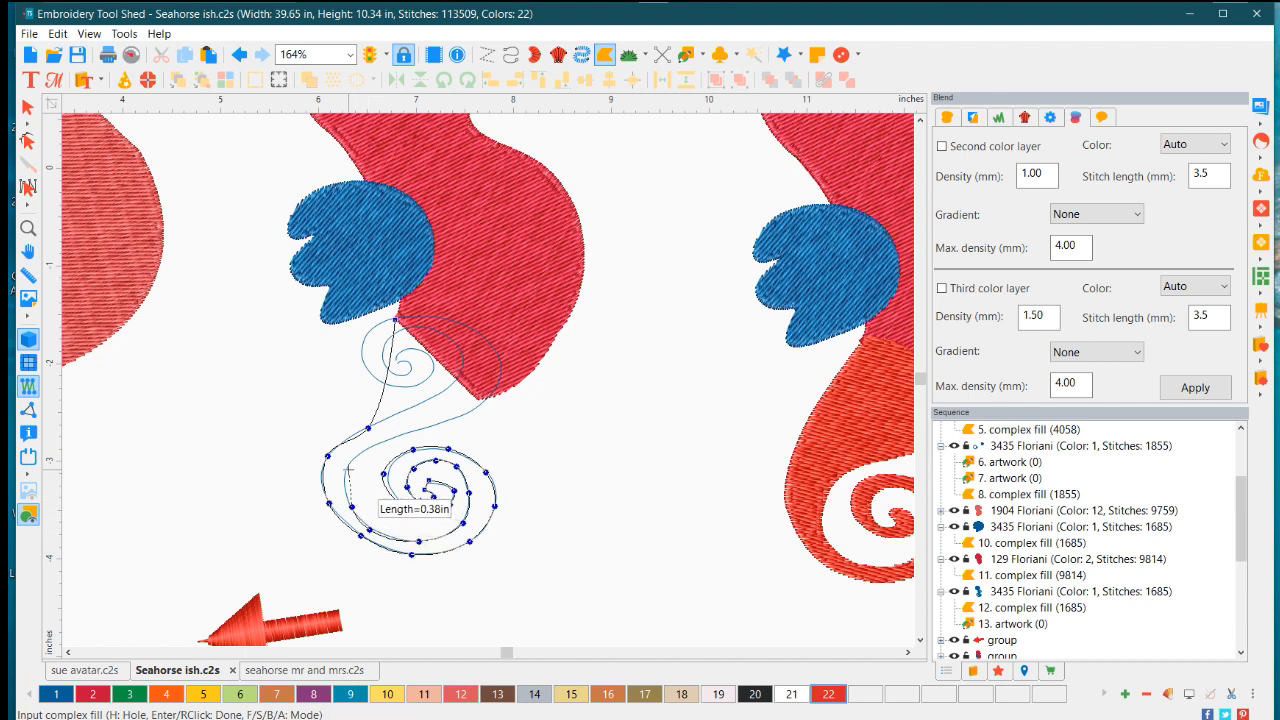
click(378, 427)
click(478, 404)
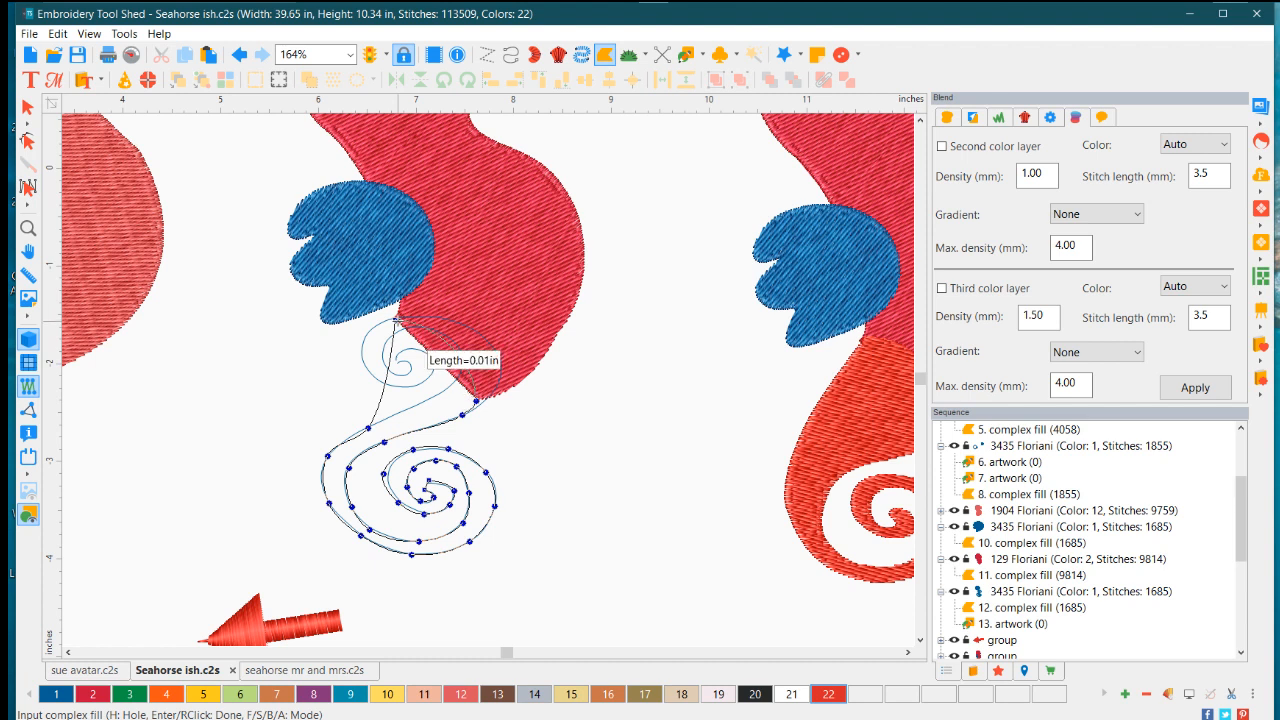
click(397, 320)
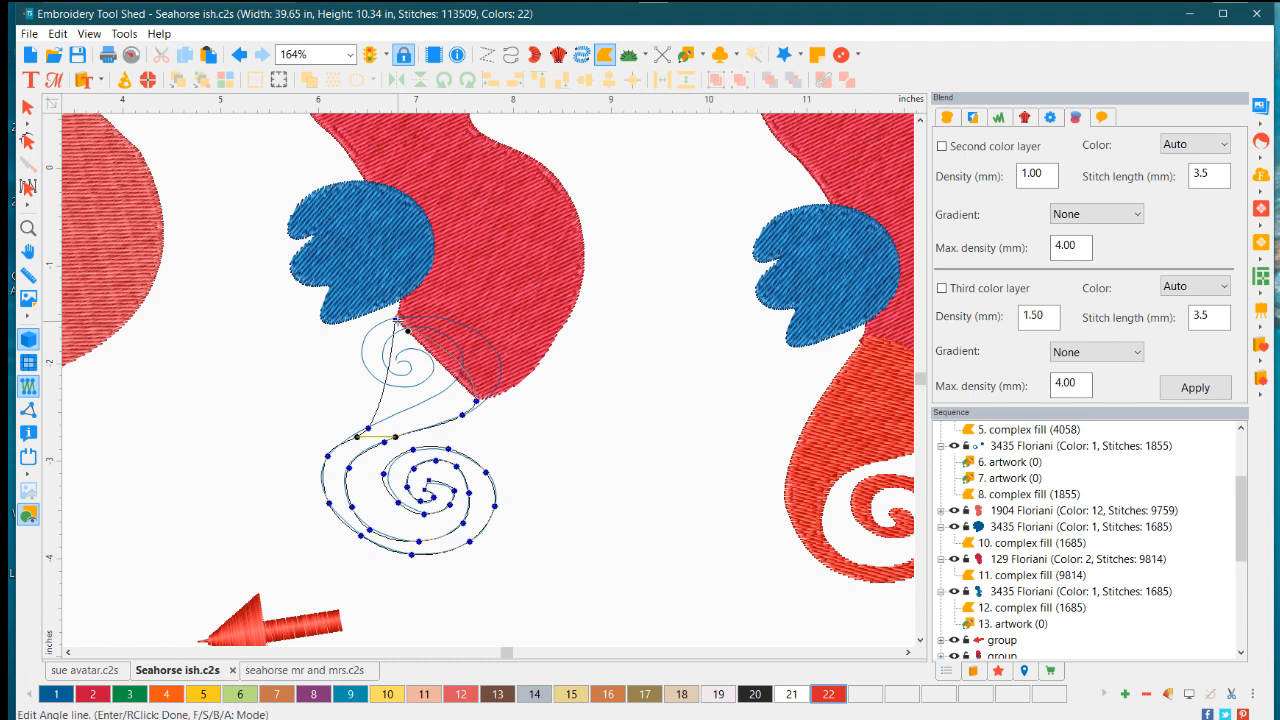
Generate the tail's complex fill with the default angle line, entry point and exit point
right_click(397, 320)
right_click(397, 320)
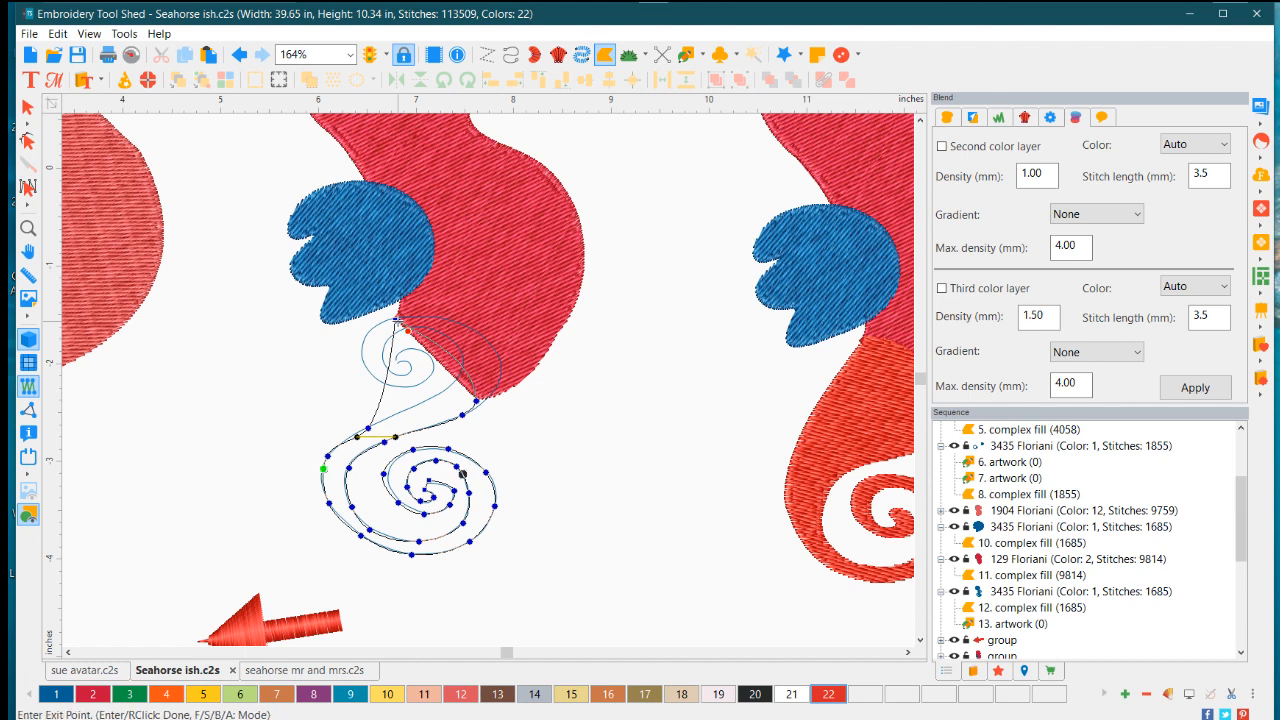
right_click(397, 320)
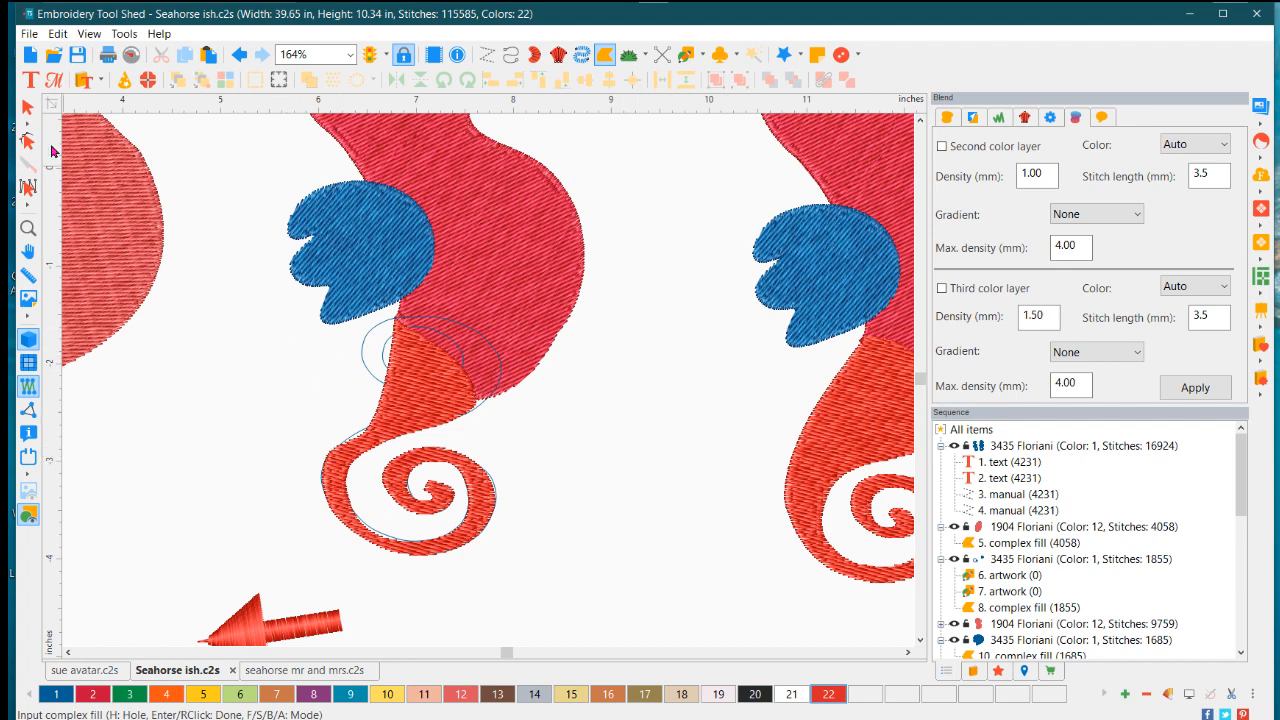
Reshape the tail fill's outline by moving the node at the narrow neck outward and extending the corner against the body's lower right edge
click(28, 108)
drag(370, 345, 372, 347)
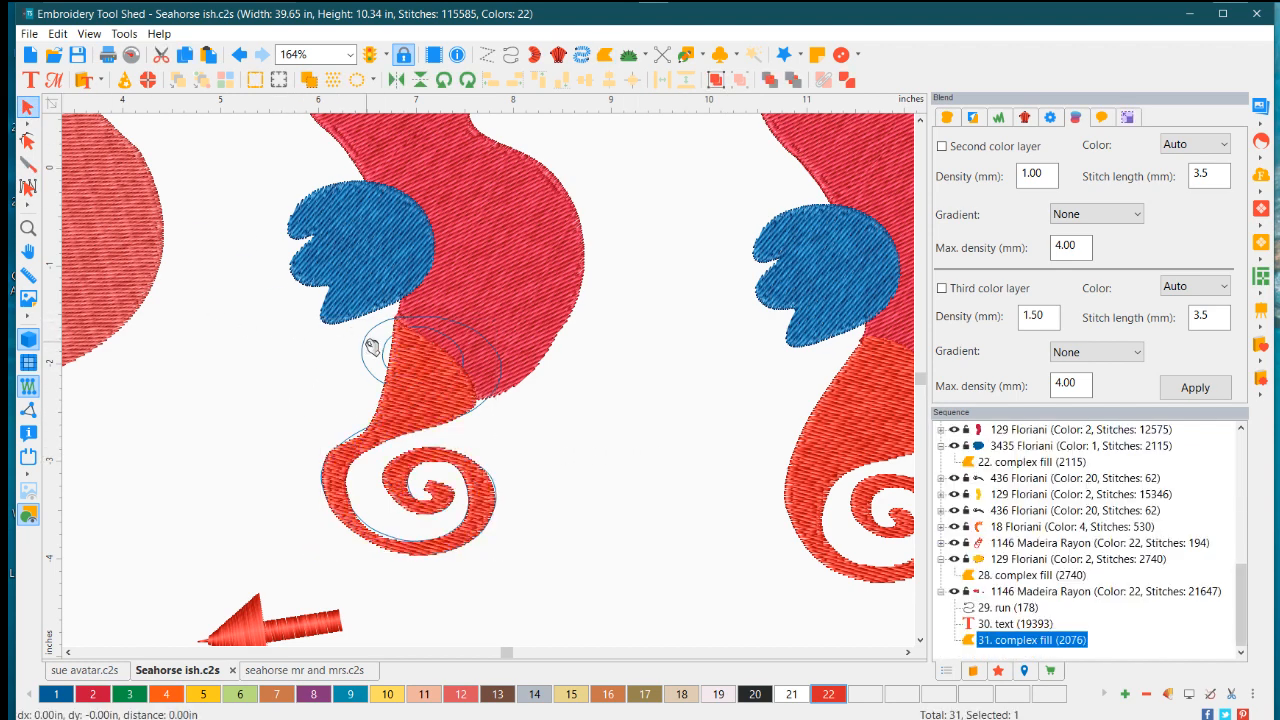
click(372, 347)
click(356, 345)
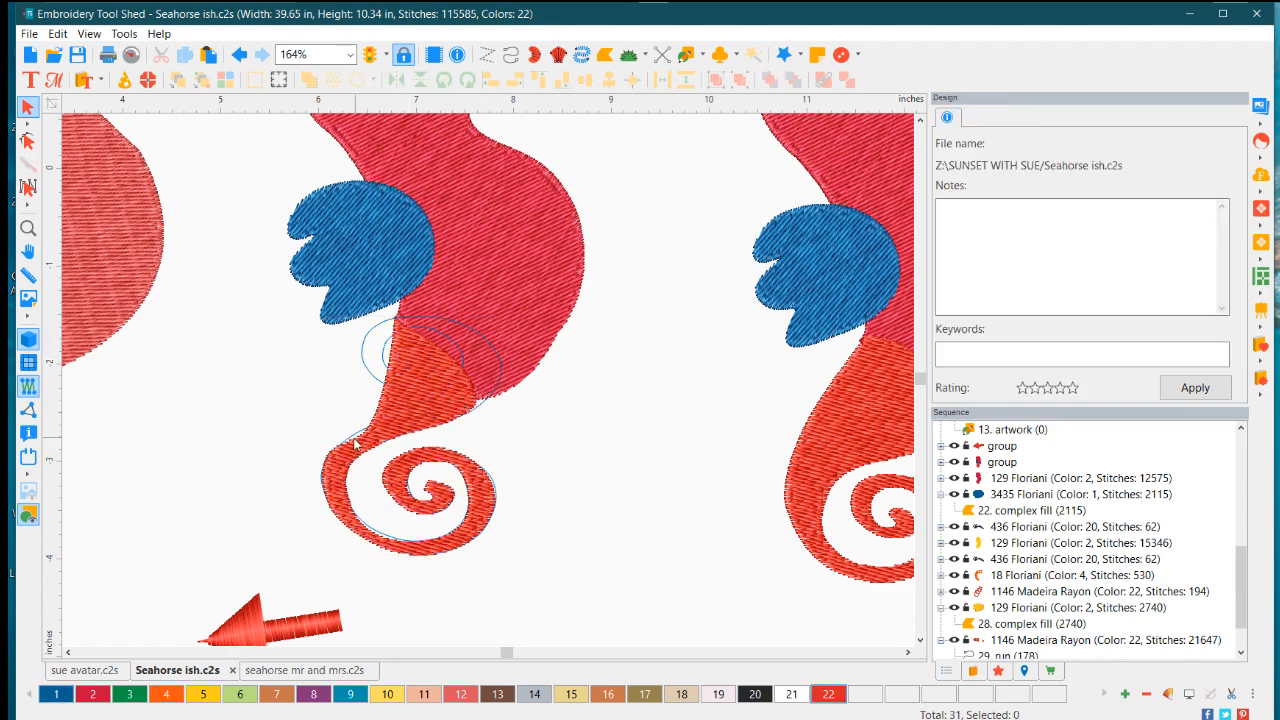
scroll(352, 447, up, 2)
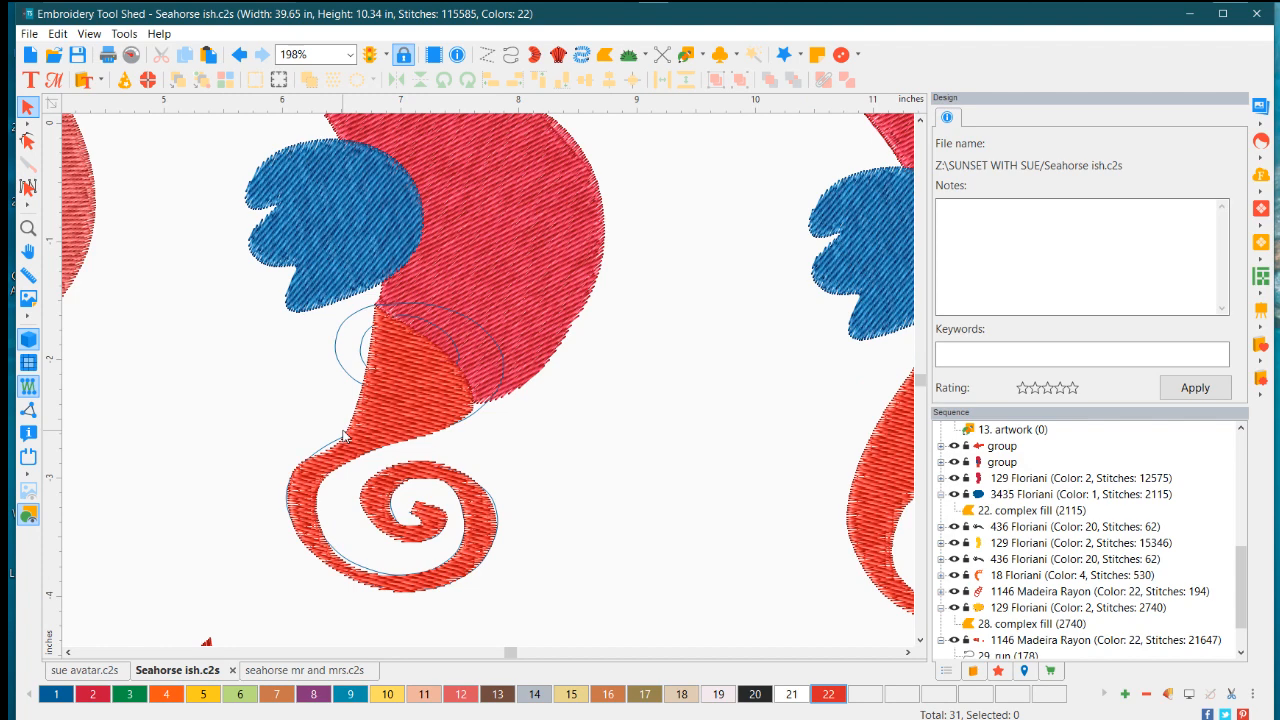
scroll(343, 436, down, 1)
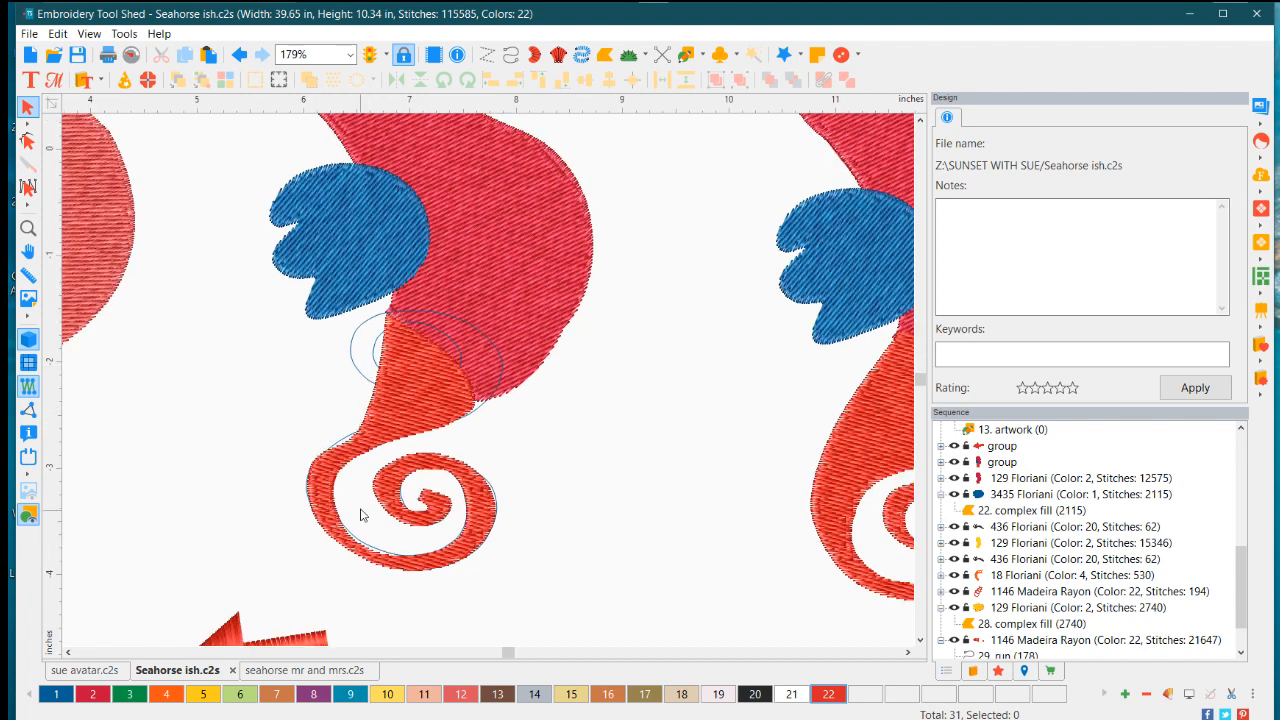
click(410, 387)
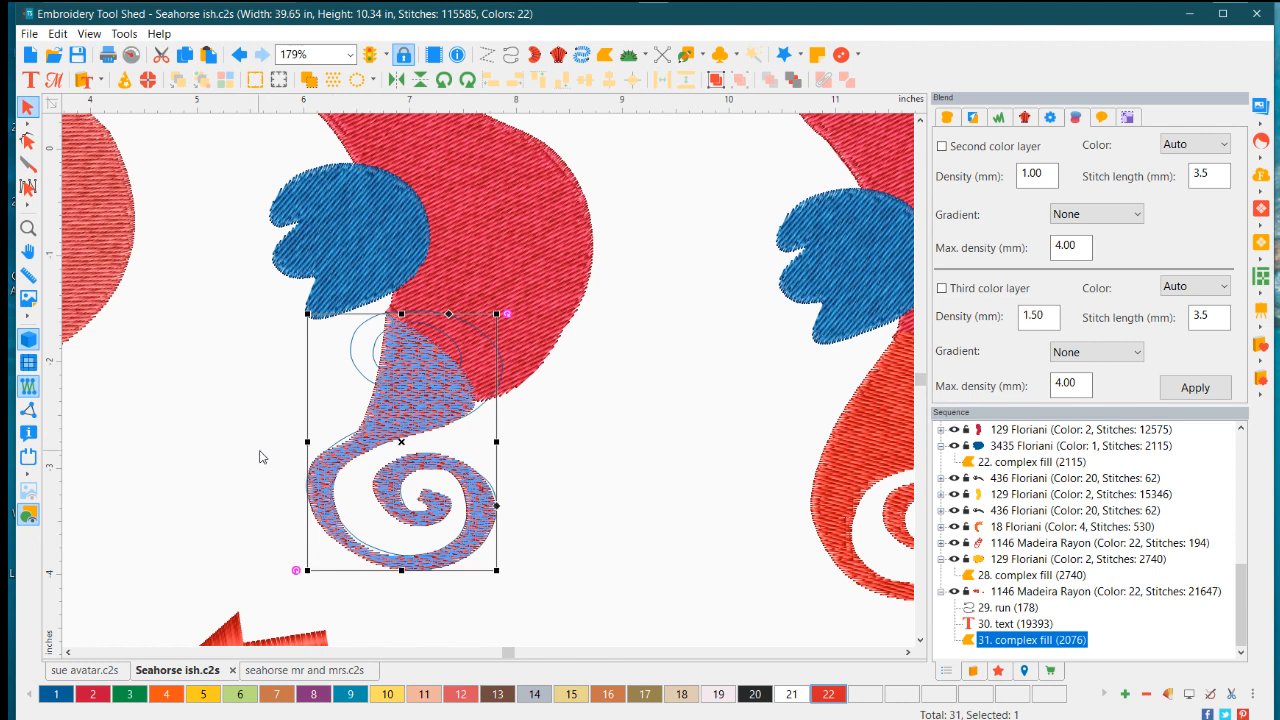
click(28, 140)
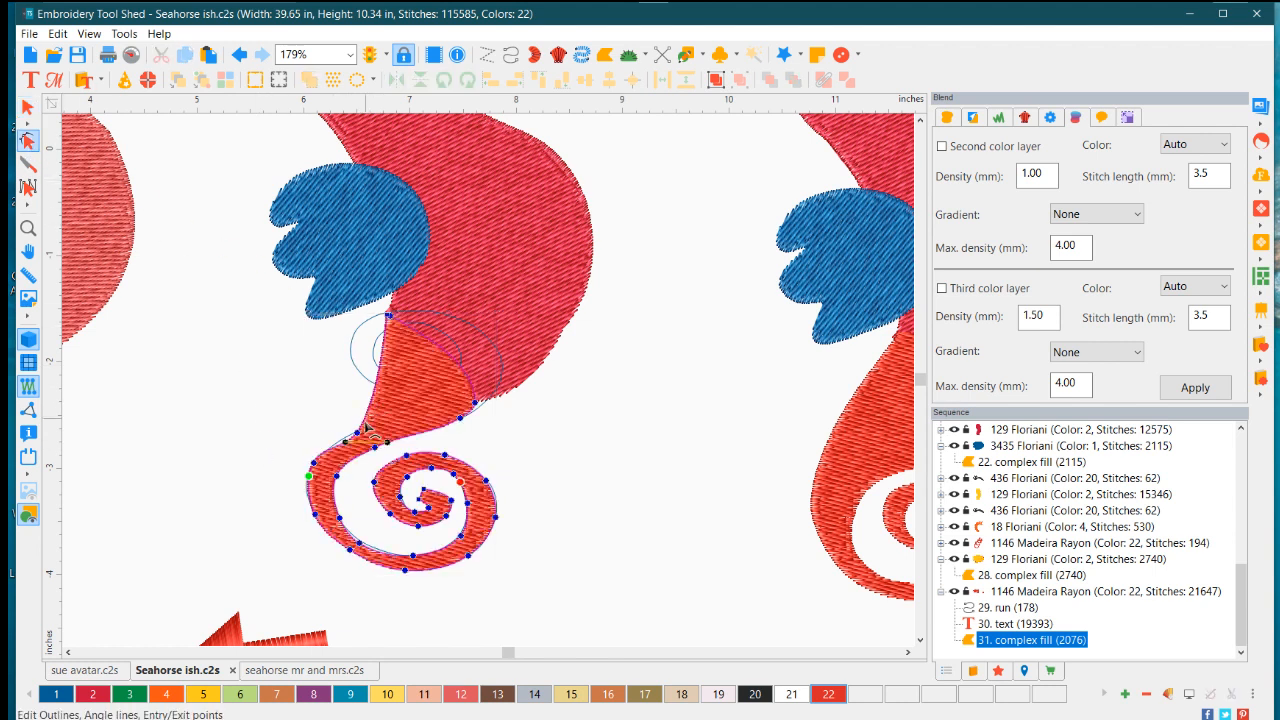
drag(366, 424, 348, 415)
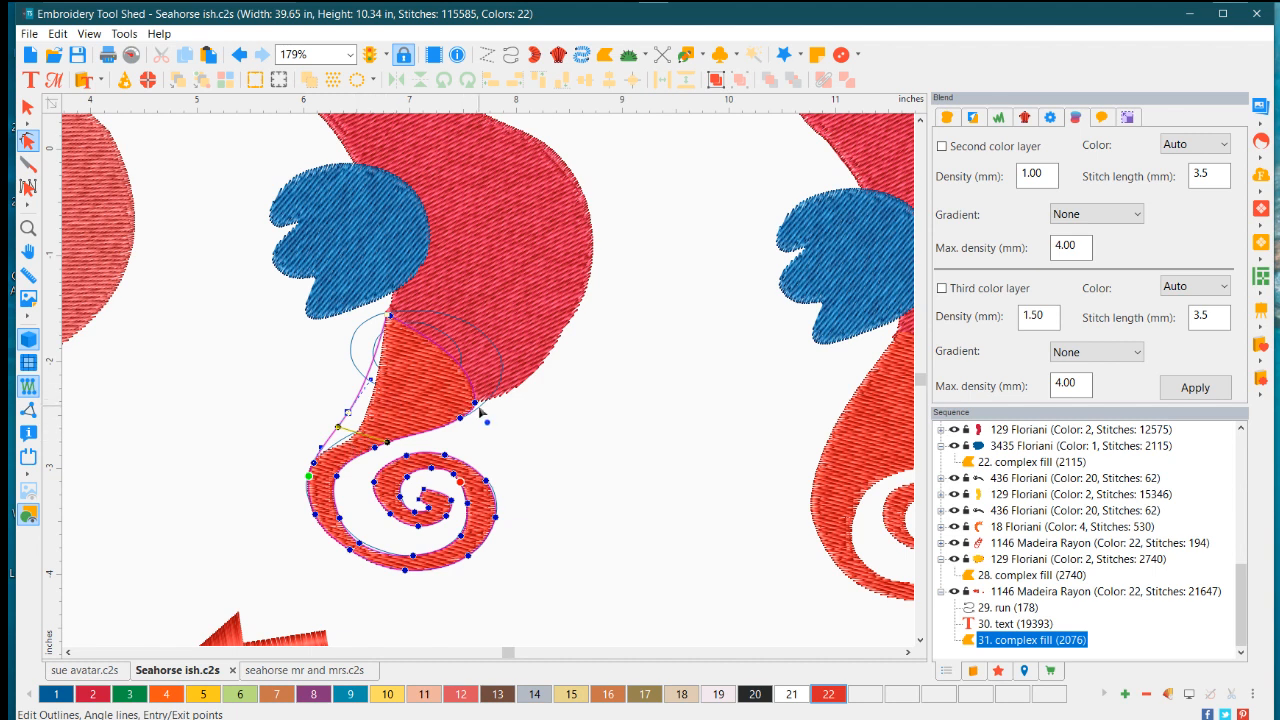
drag(474, 403, 494, 388)
click(522, 446)
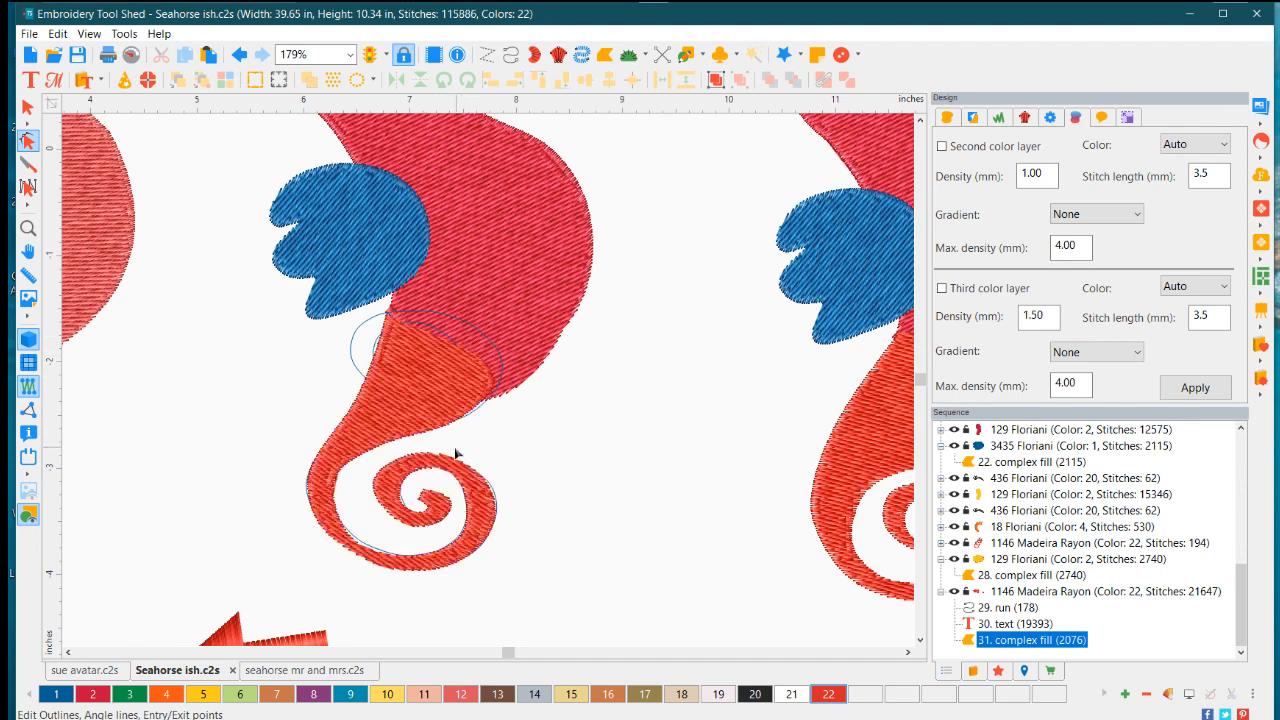
Move the inner outline nodes along the tail's lower bend inward to thicken that part of the curl
click(377, 557)
drag(369, 561, 332, 492)
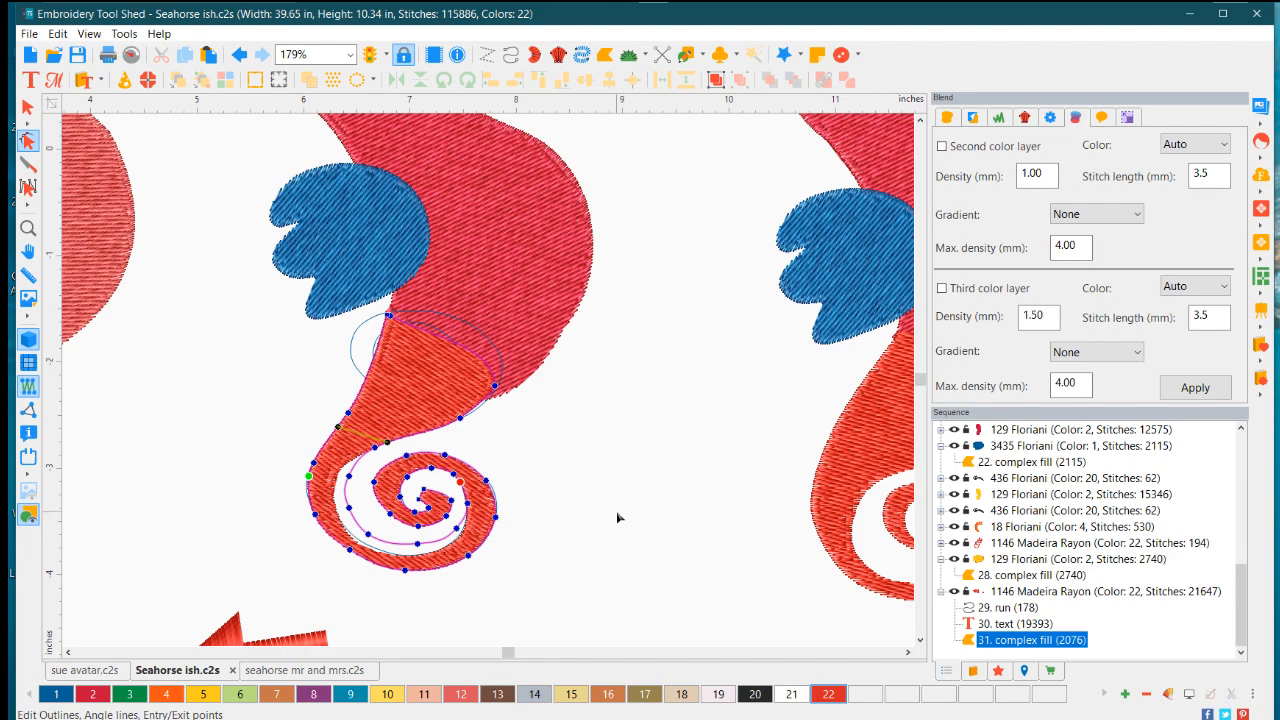
click(590, 510)
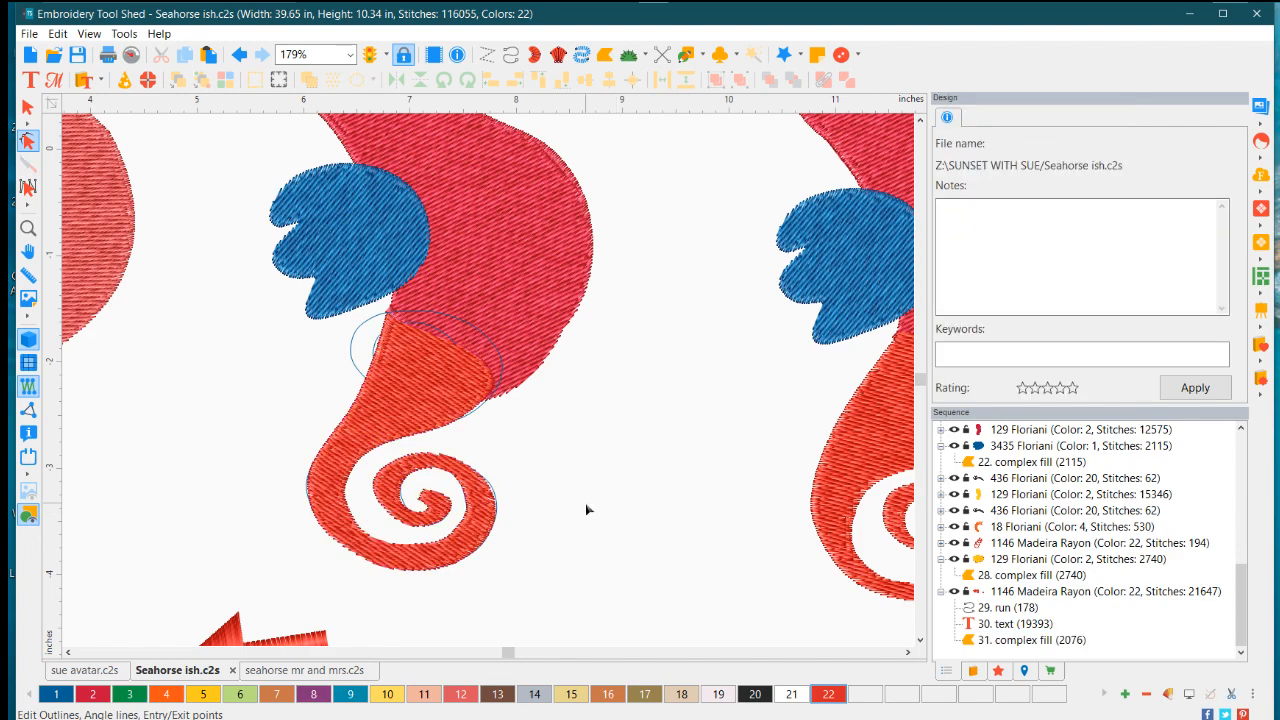
Compare the reshaped tail with the neighbouring seahorses and check it against the leftover spiral outline
scroll(511, 469, down, 4)
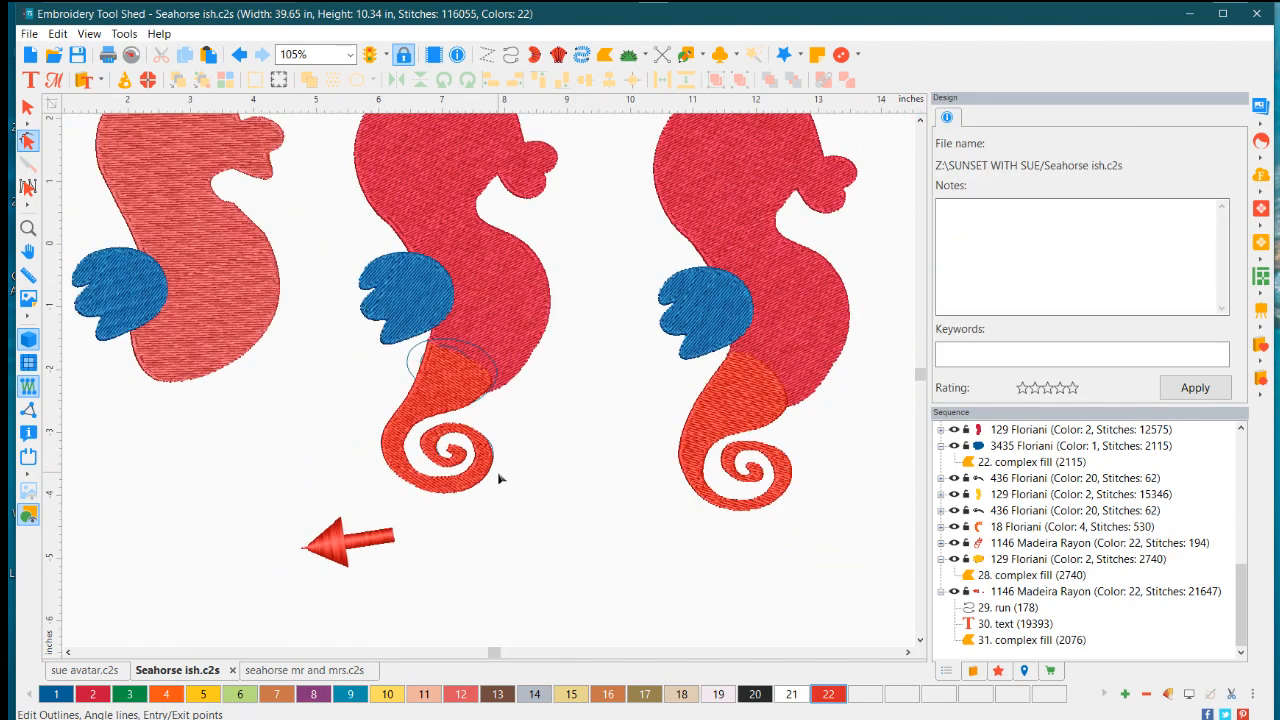
scroll(500, 479, down, 1)
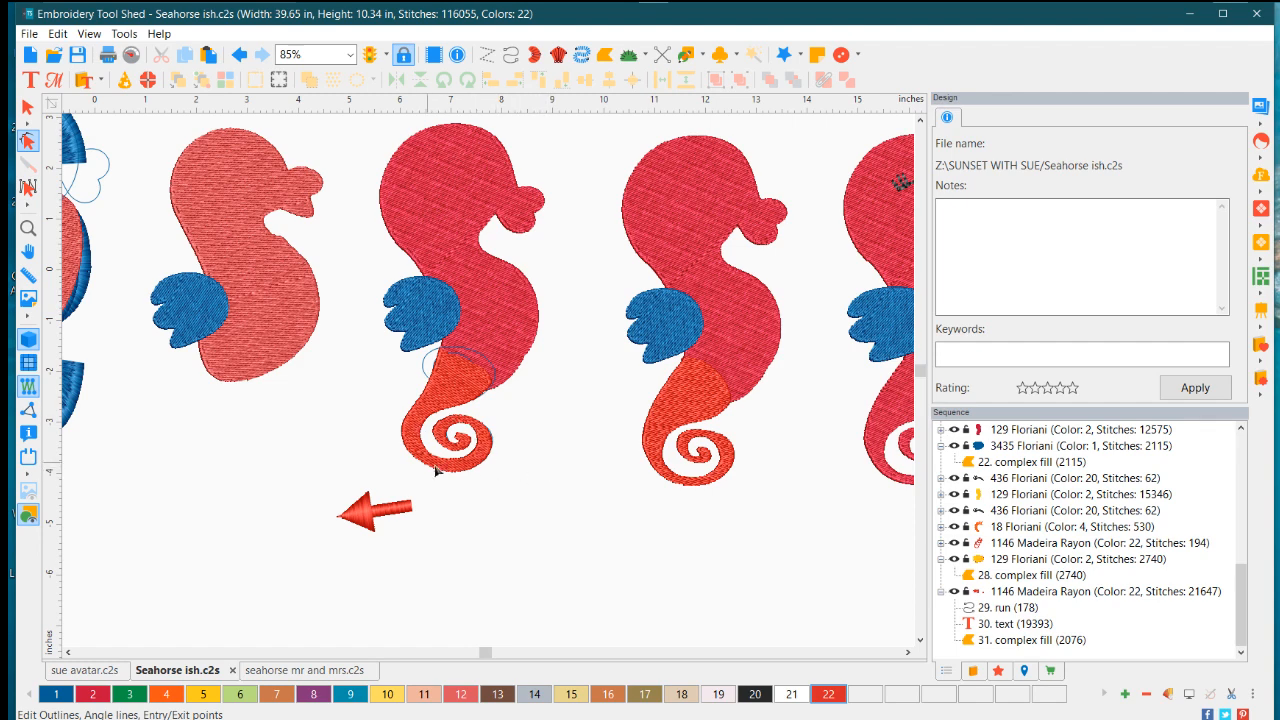
scroll(450, 421, up, 1)
scroll(450, 421, up, 3)
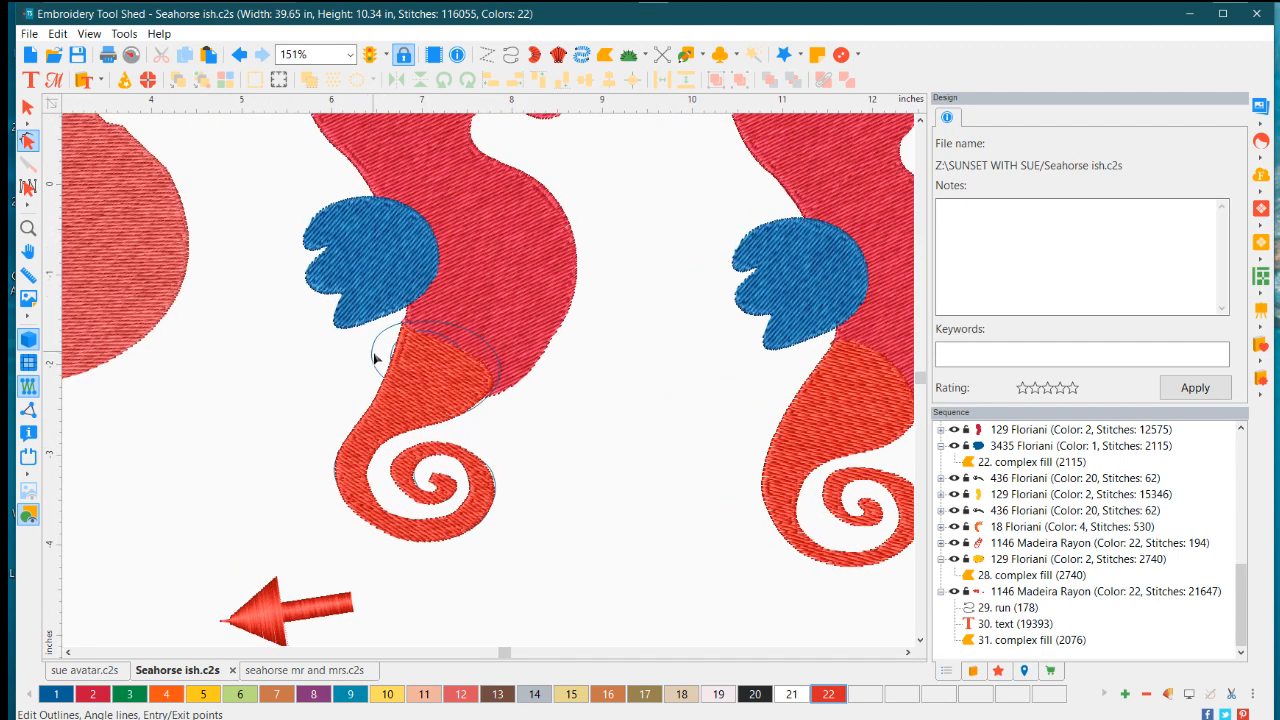
Compare the reshaped tail with the finished seahorse beside it and examine the outline nodes of that seahorse's tail fill
scroll(648, 474, down, 4)
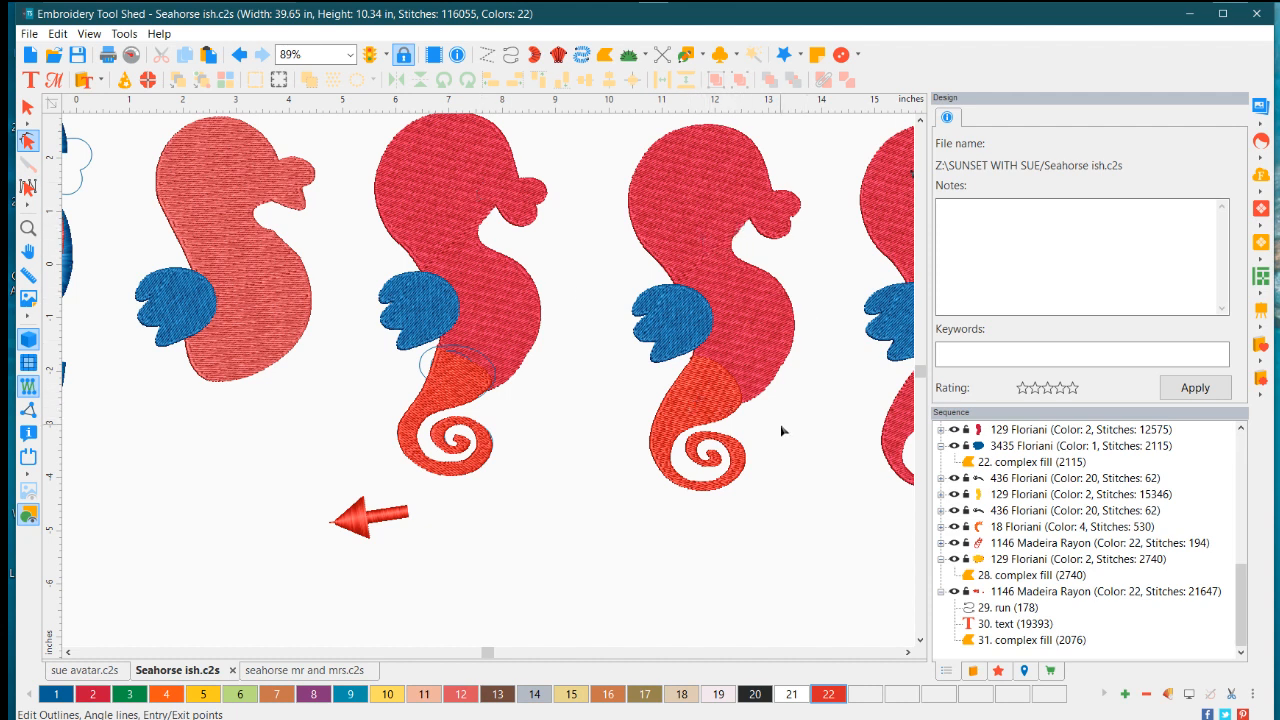
scroll(766, 300, up, 2)
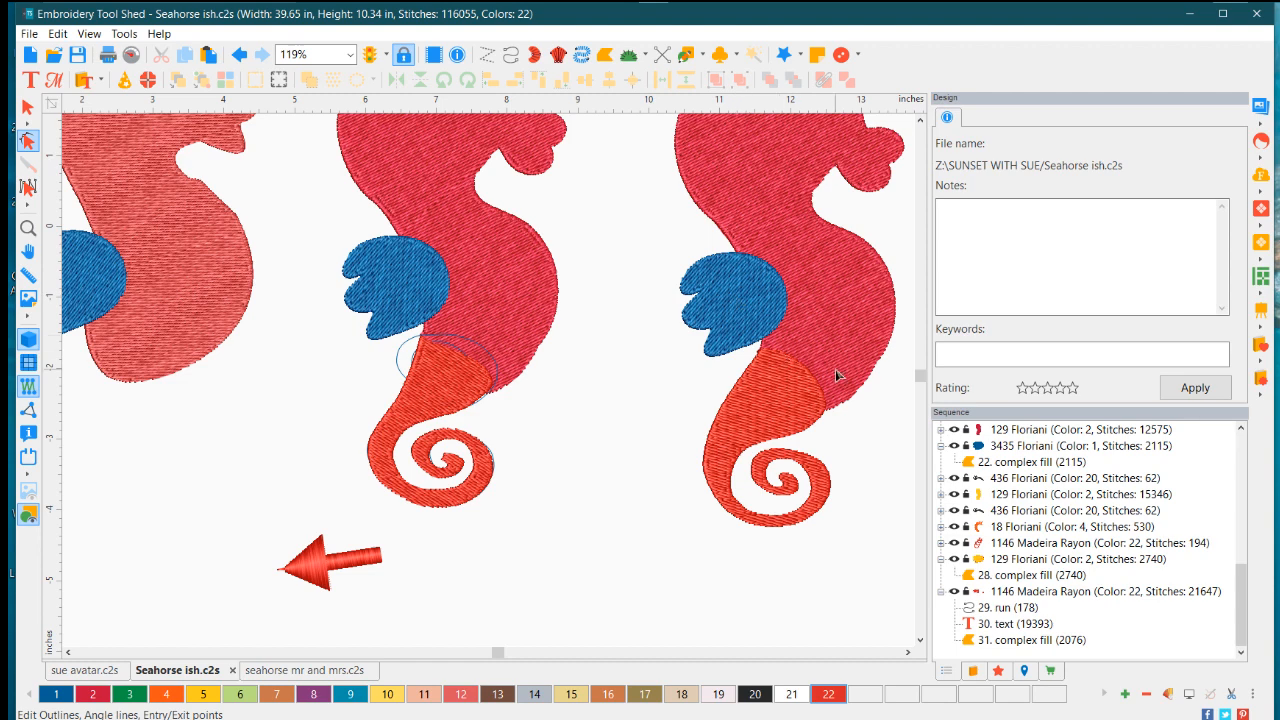
click(784, 411)
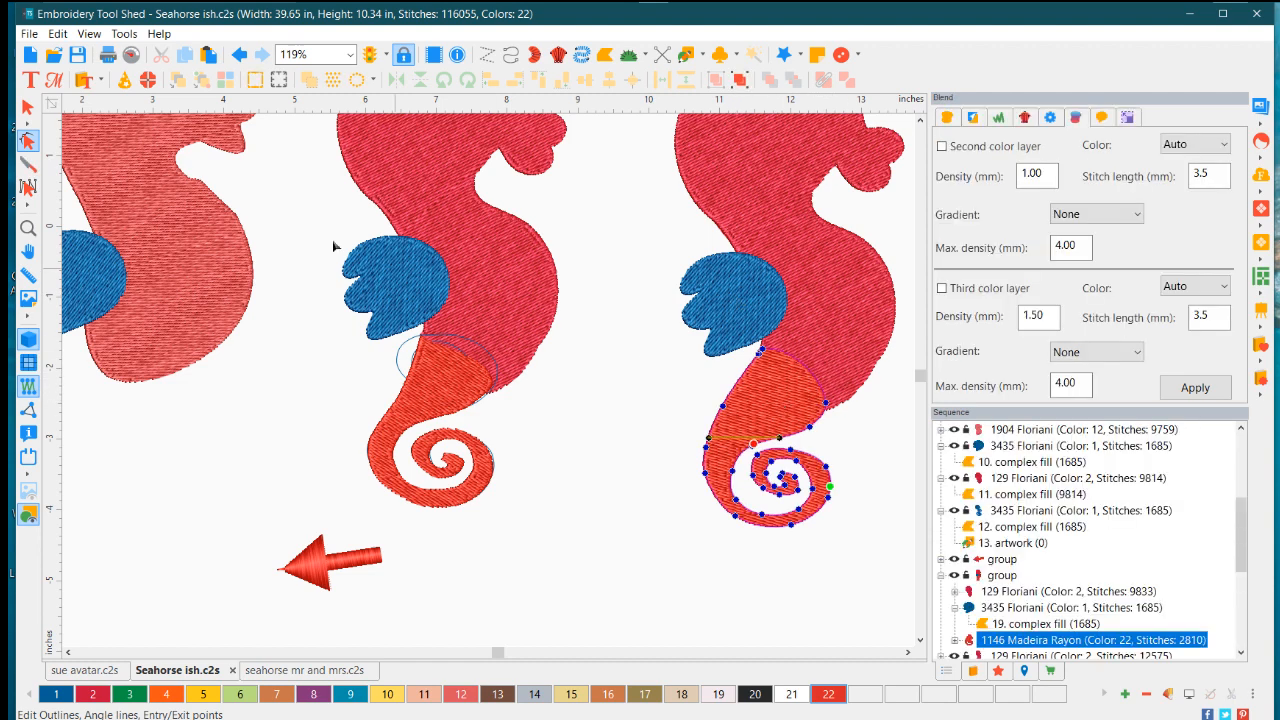
Select the whole finished seahorse beside the reshaped one and ungroup its body, fin and tail
click(27, 108)
click(703, 280)
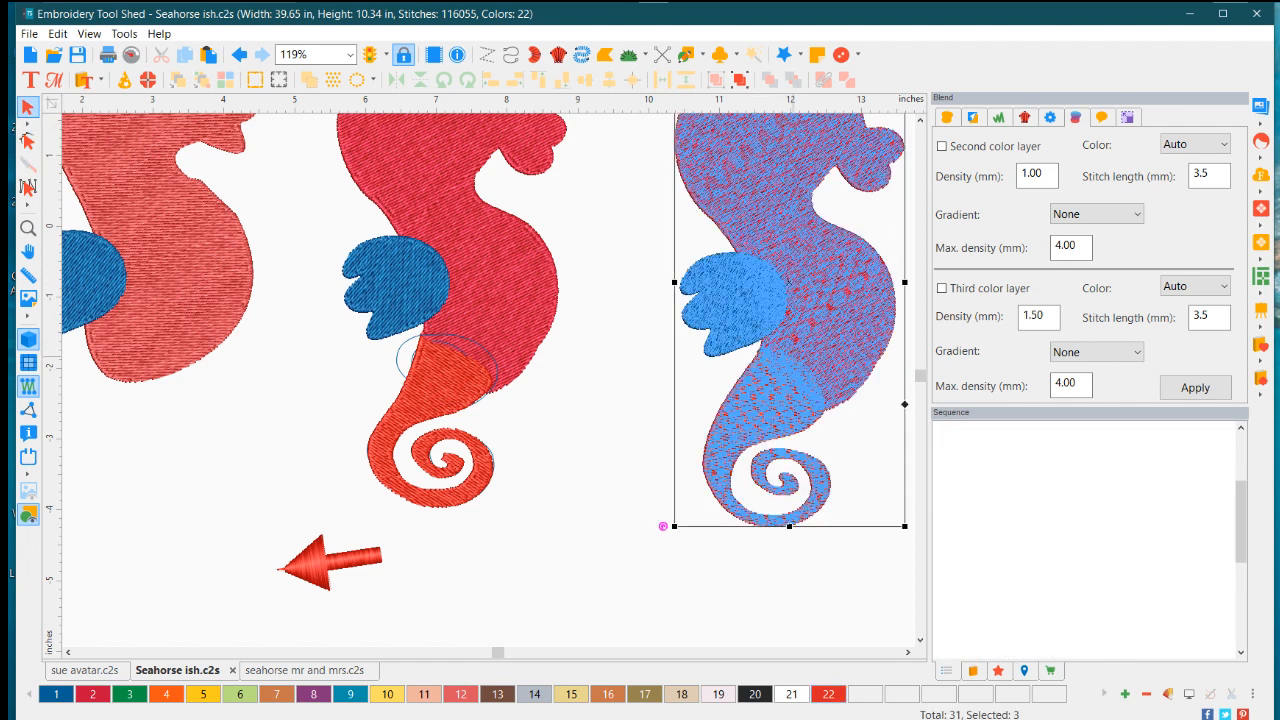
click(797, 422)
click(613, 536)
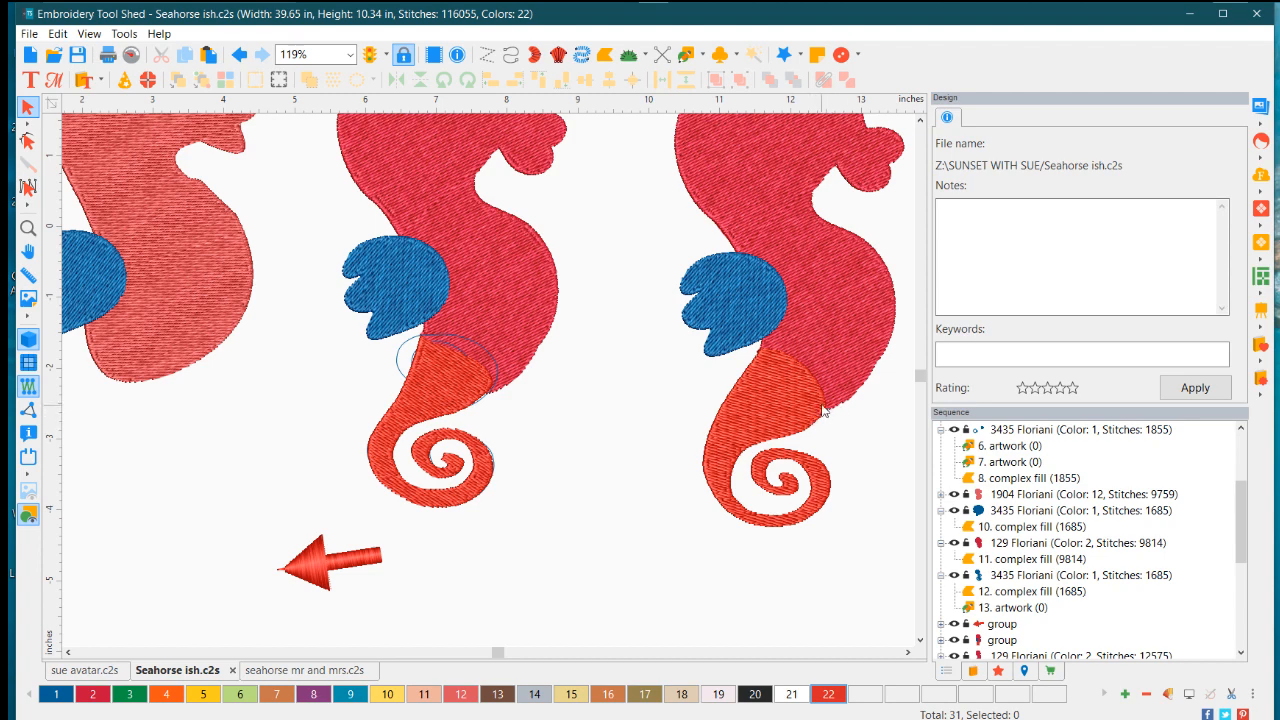
click(829, 323)
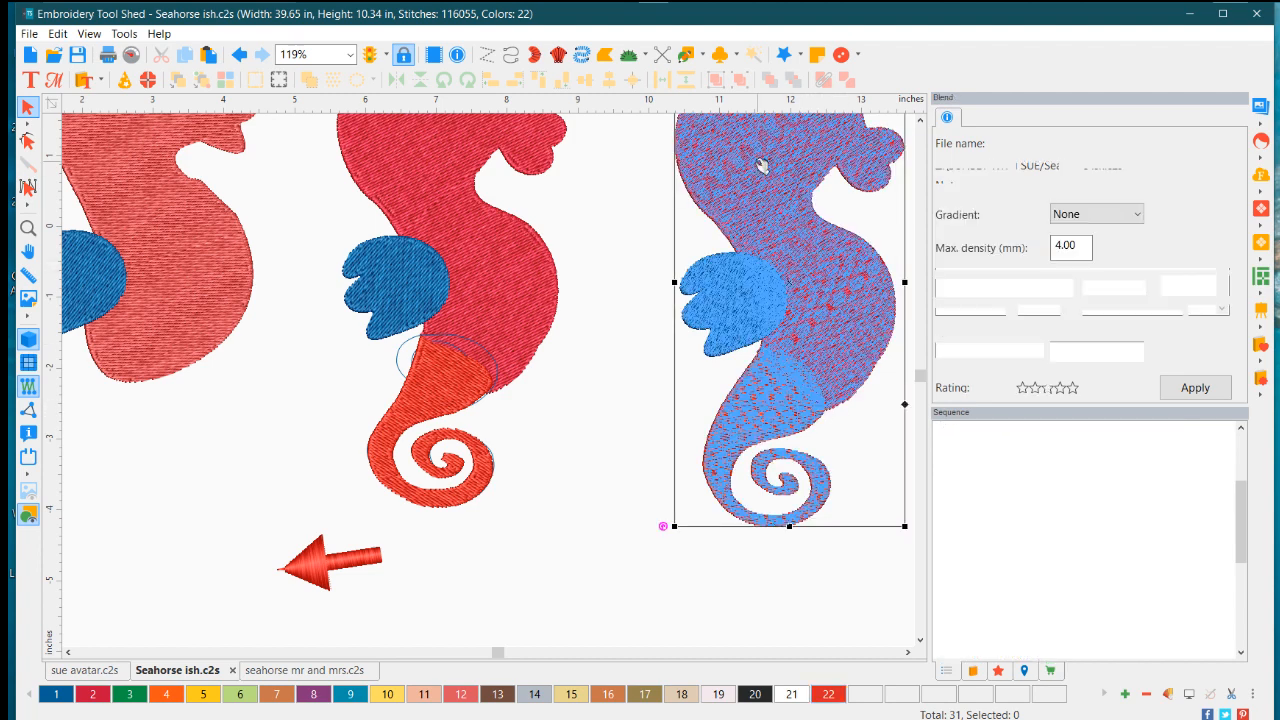
click(740, 80)
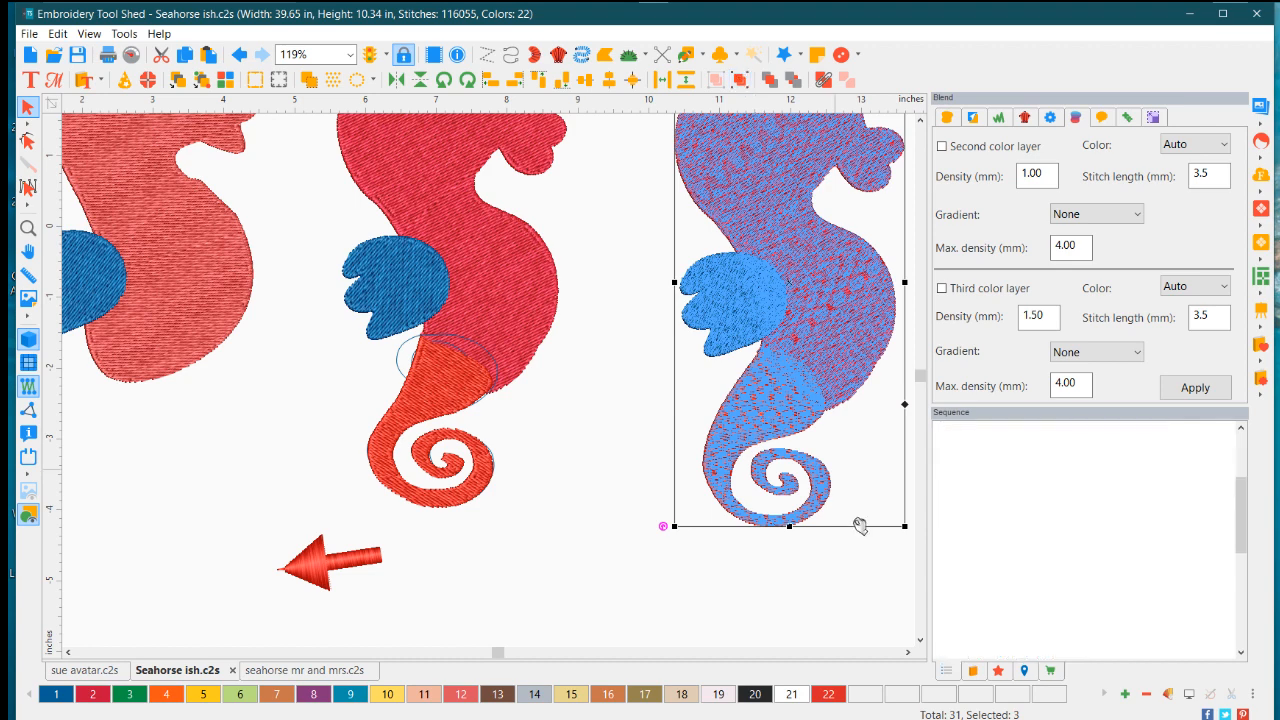
Weld the red body and the orange tail of the third seahorse into one shape
click(857, 619)
click(808, 393)
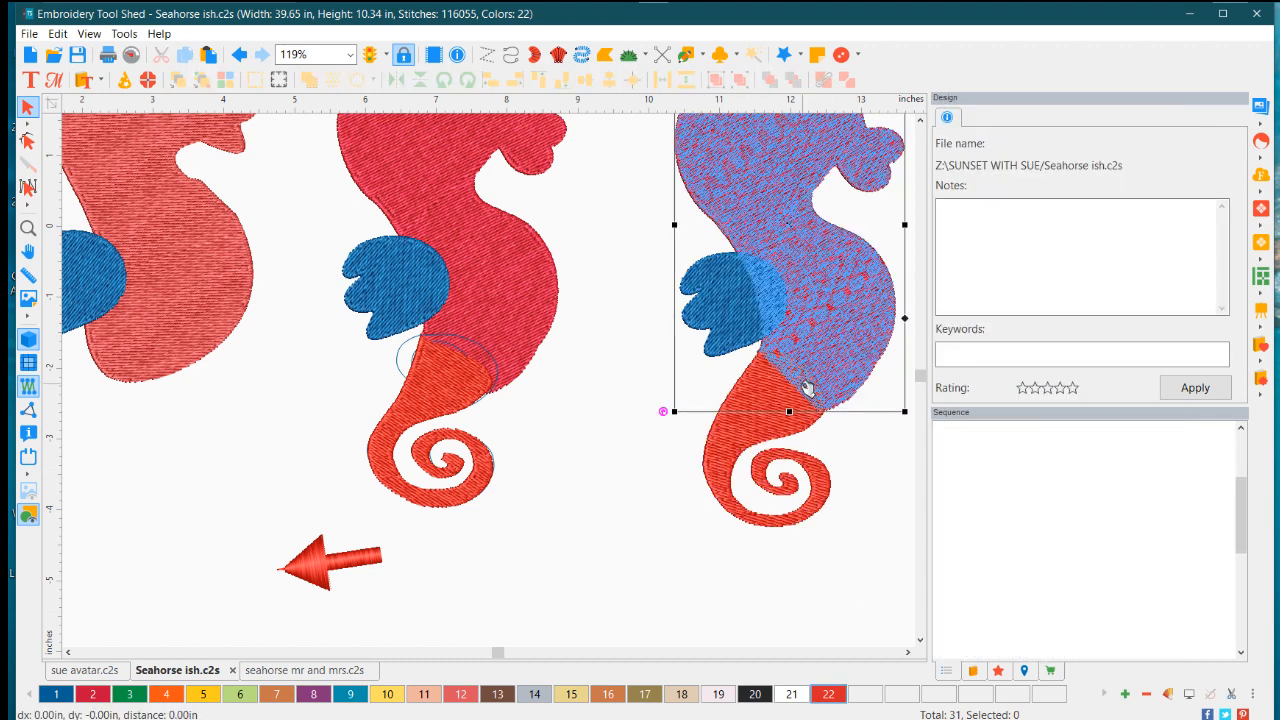
ctrl+click(761, 431)
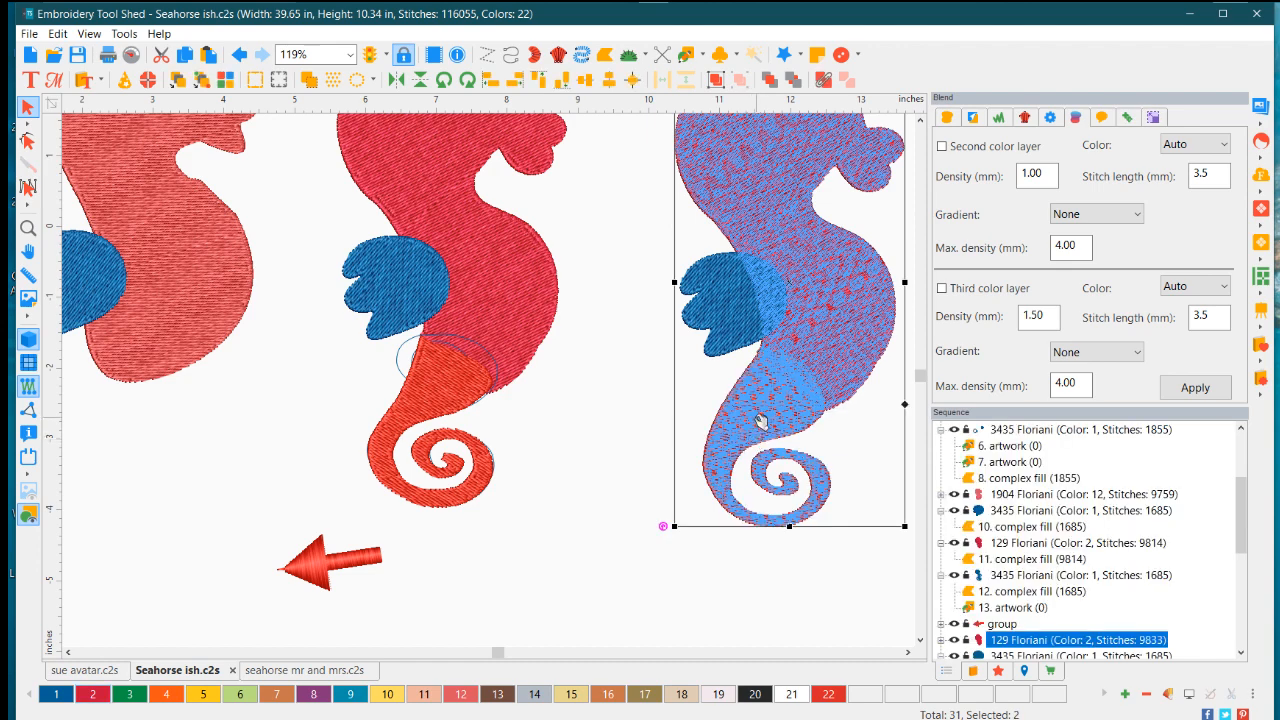
right_click(757, 424)
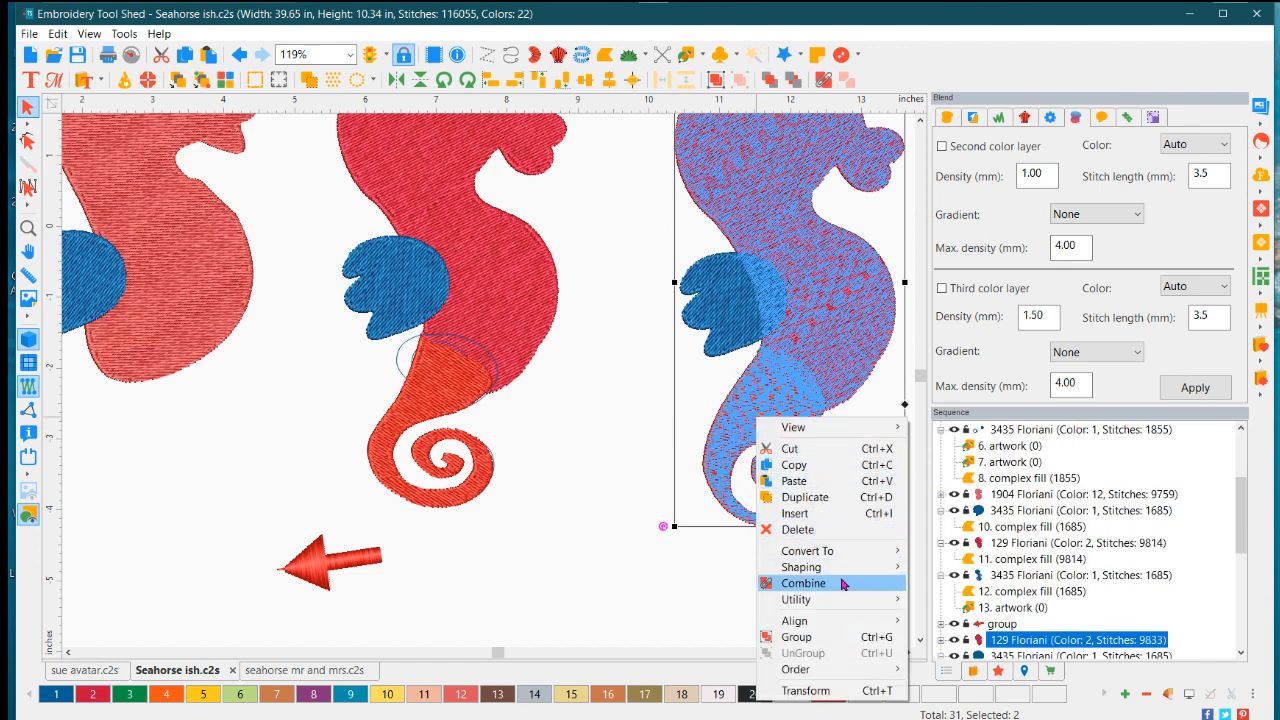
mouse_move(846, 572)
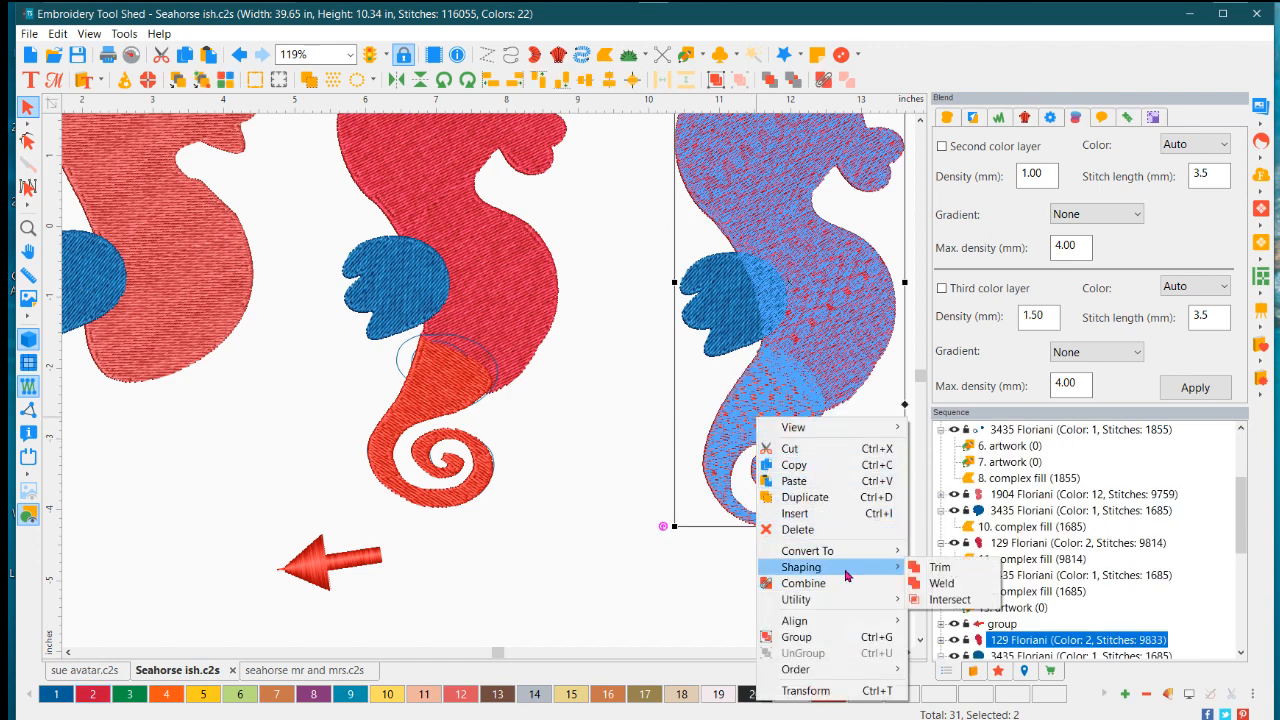
click(941, 586)
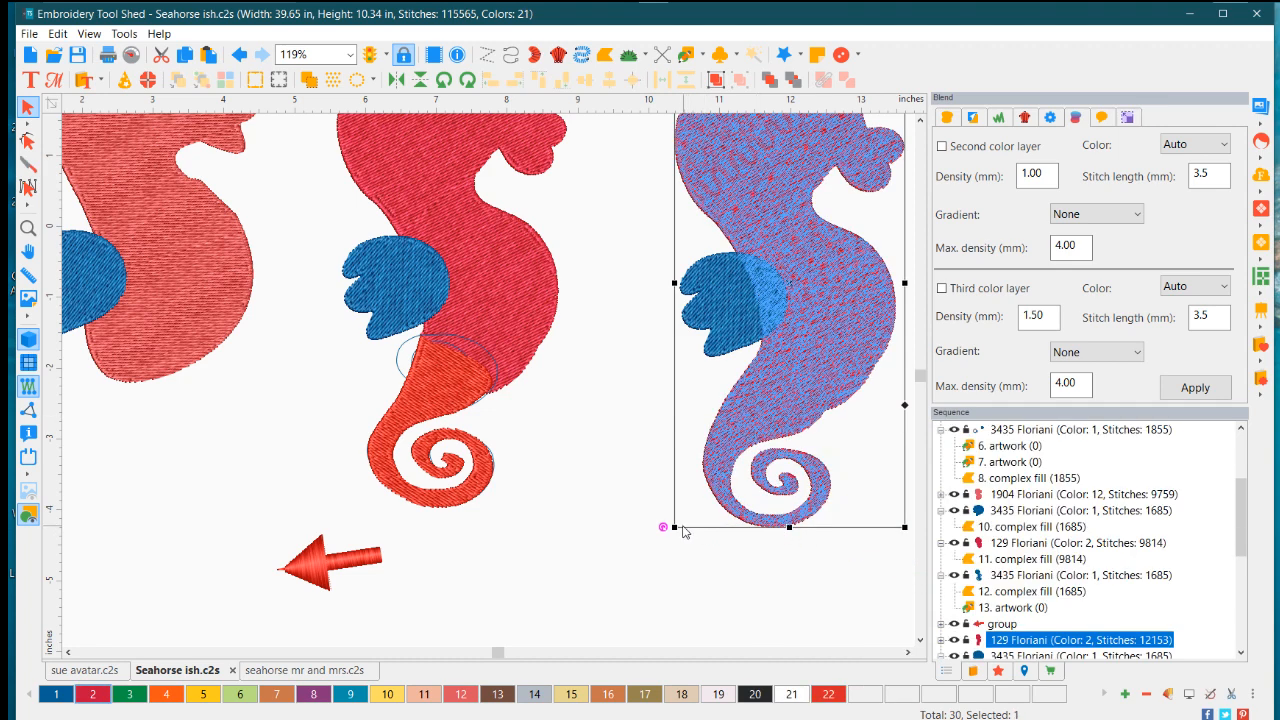
click(629, 568)
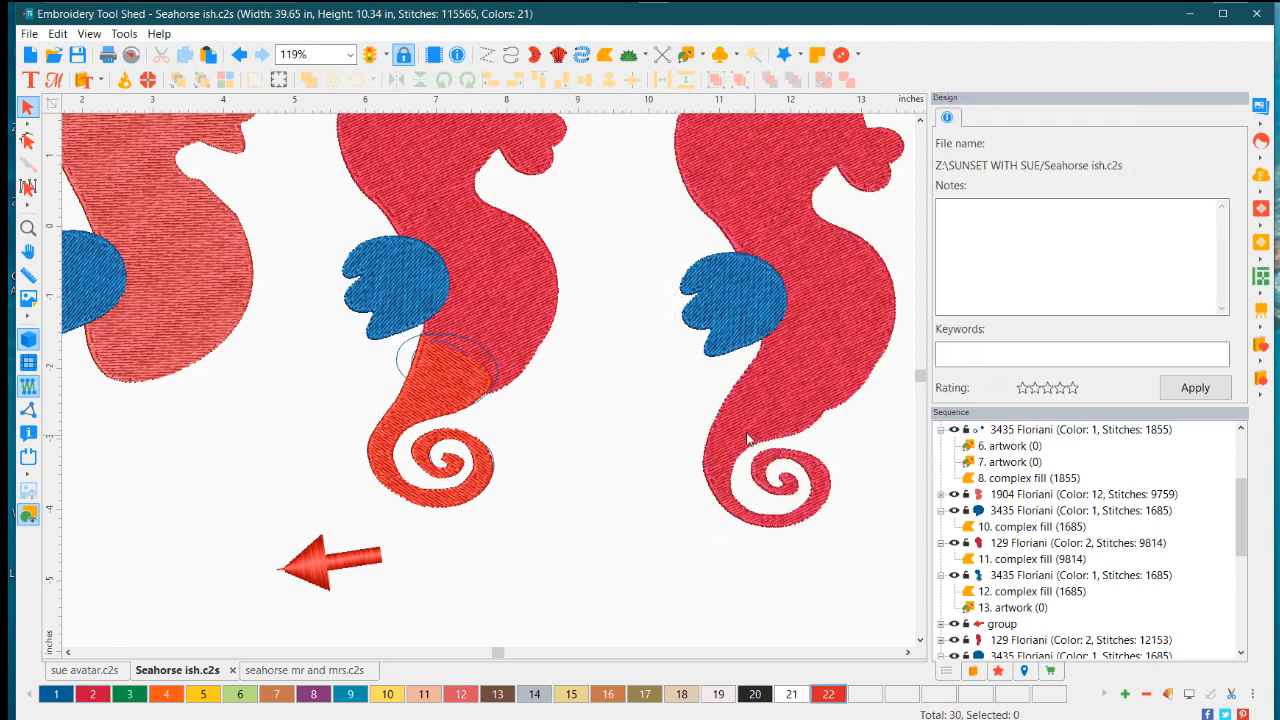
Edit the welded seahorse's outline and delete the cluster of nodes along the notch where body meets tail
click(789, 397)
click(28, 140)
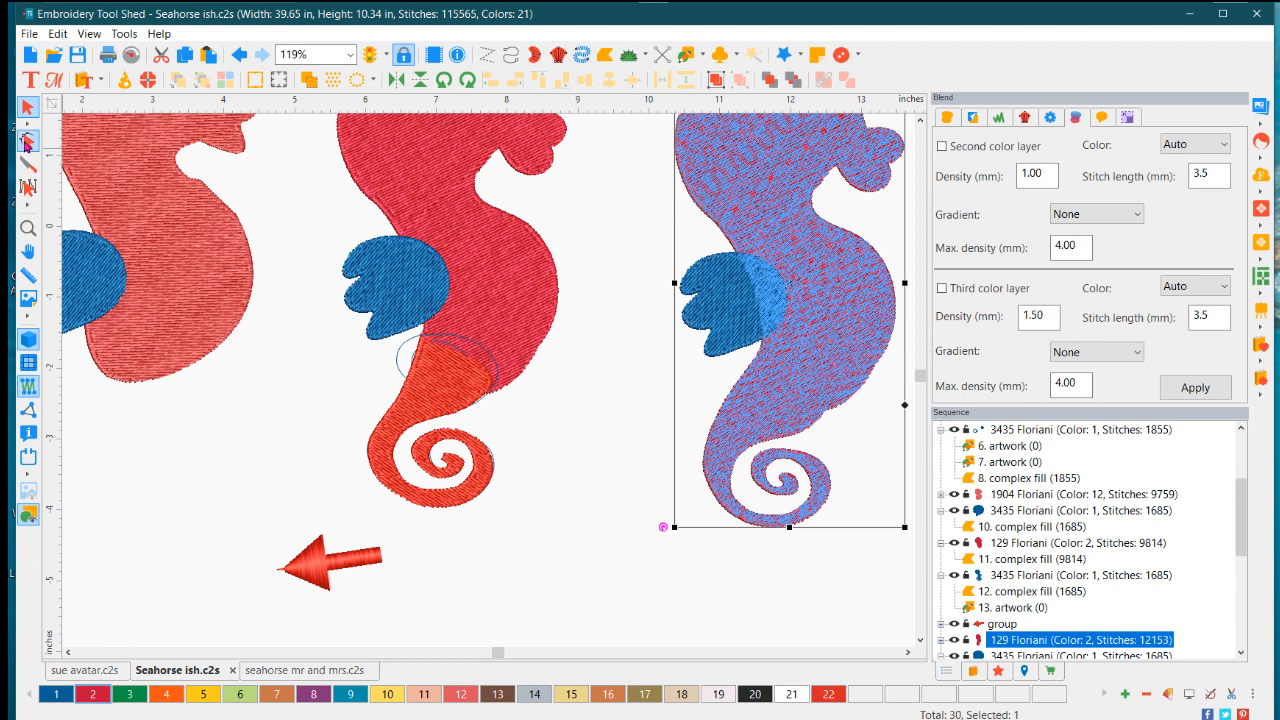
scroll(843, 440, up, 2)
scroll(851, 444, down, 2)
click(907, 652)
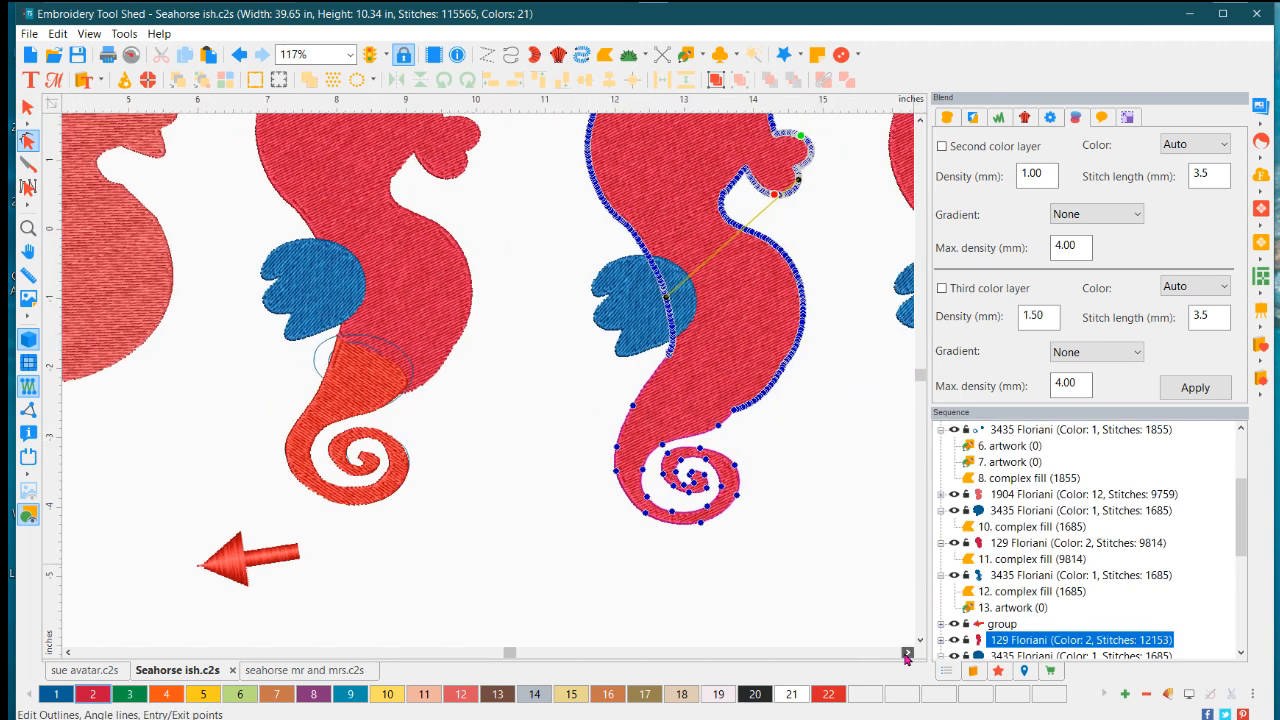
click(907, 652)
scroll(609, 373, up, 1)
scroll(697, 366, up, 1)
scroll(704, 423, up, 1)
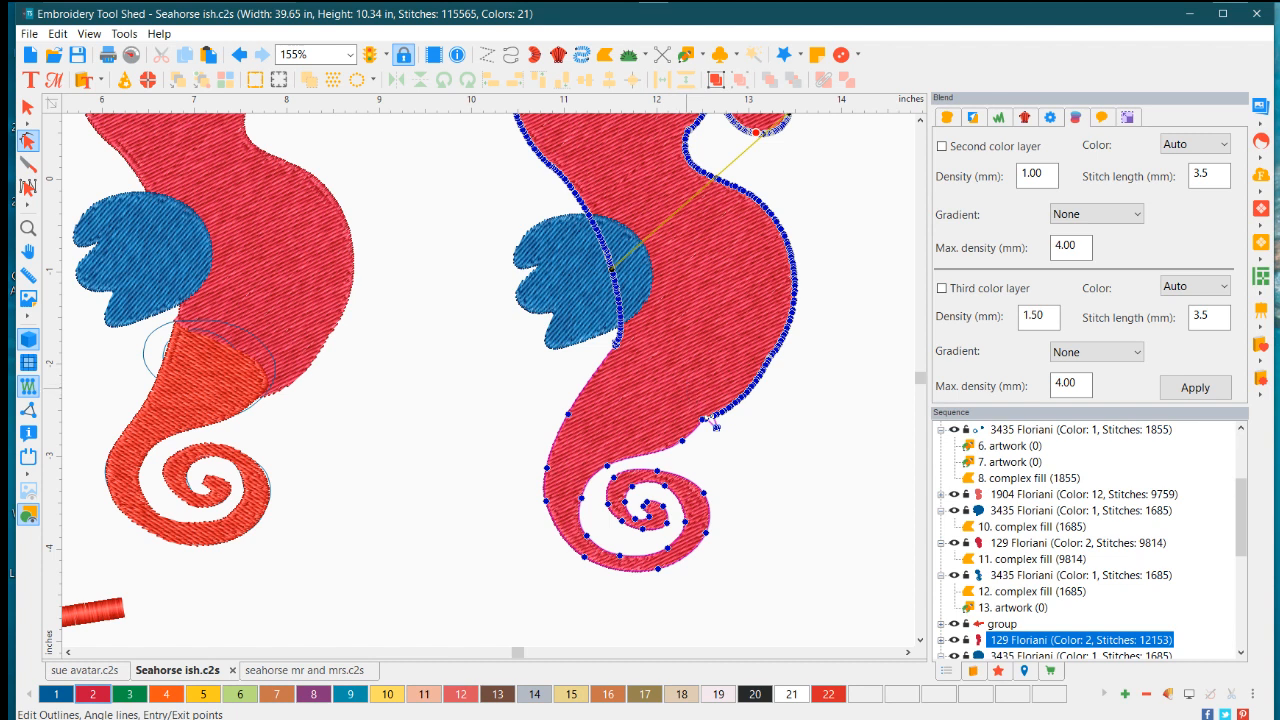
drag(684, 382, 790, 467)
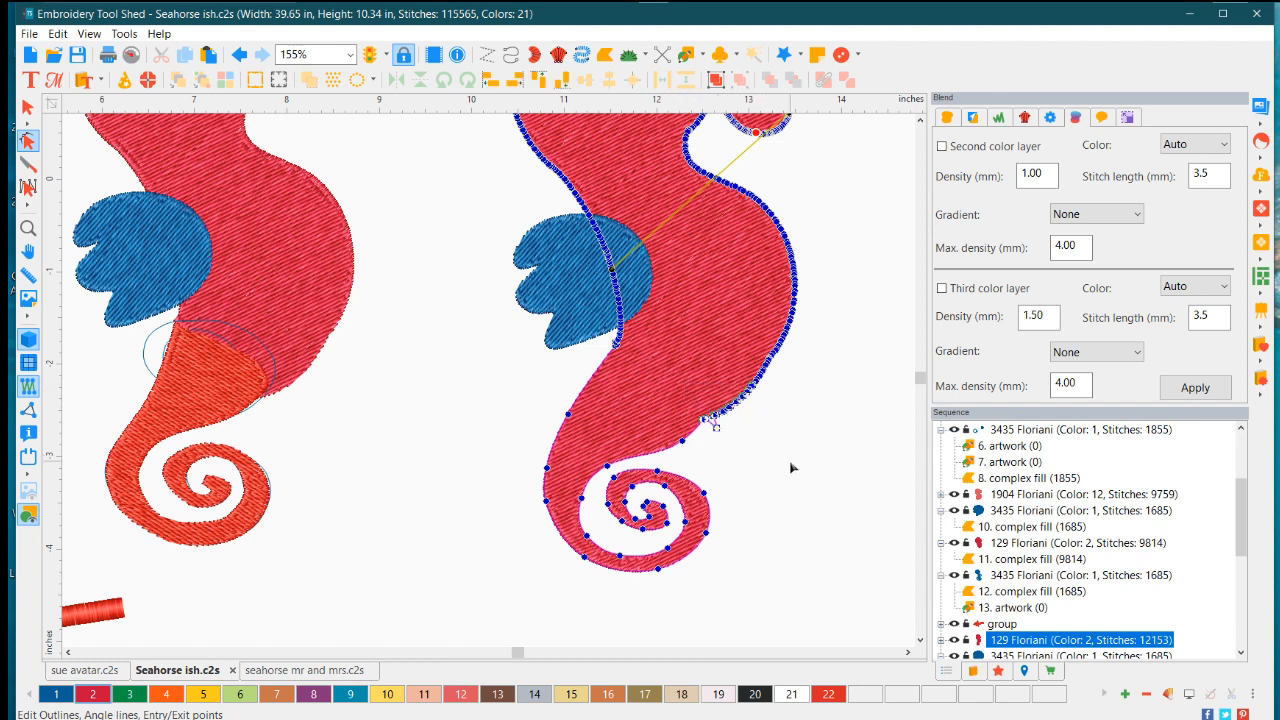
key(Delete)
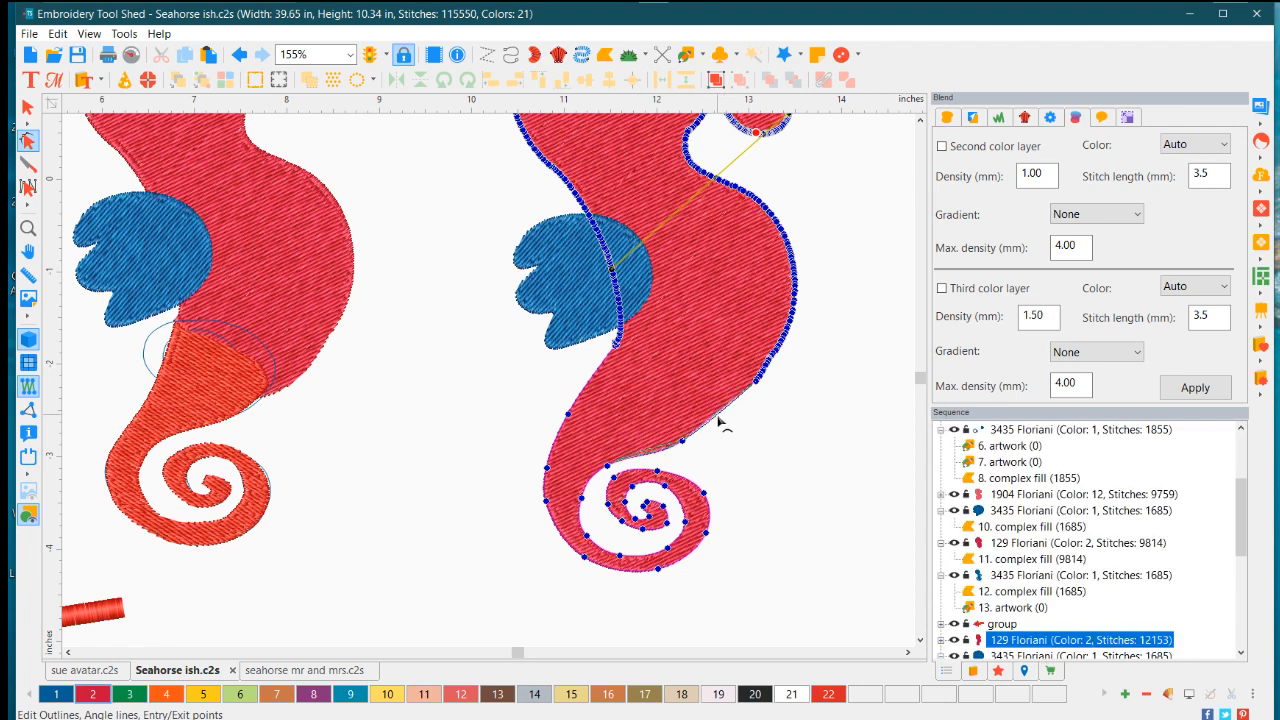
Add a point on the outline at the body-tail junction and adjust the nodes there to shape a smooth curve
right_click(718, 419)
click(763, 462)
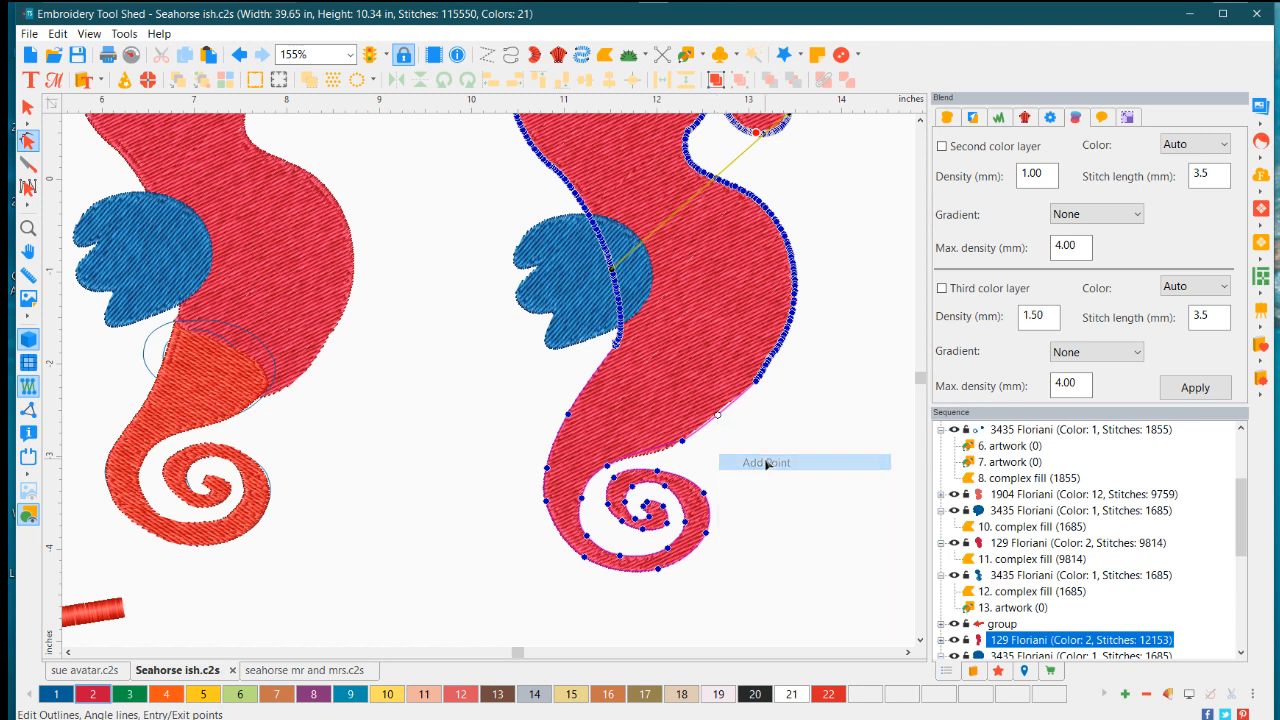
drag(718, 416, 687, 446)
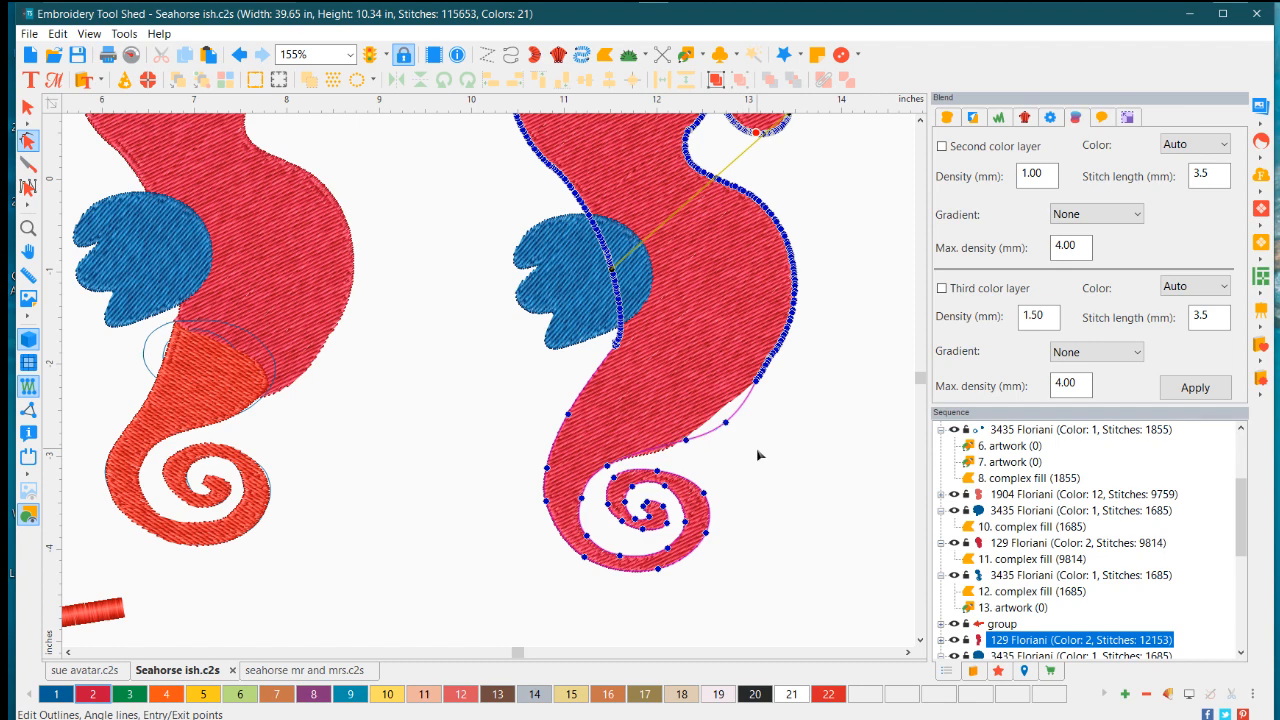
click(756, 447)
click(762, 387)
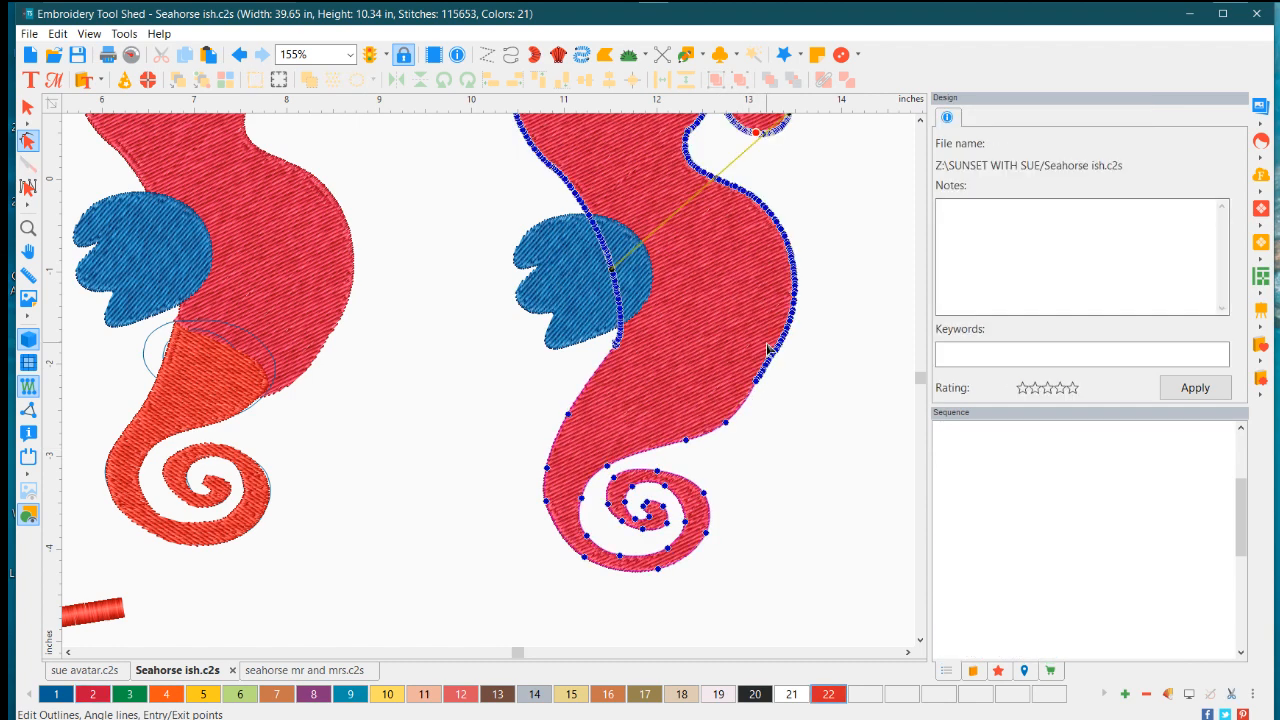
drag(757, 389, 790, 423)
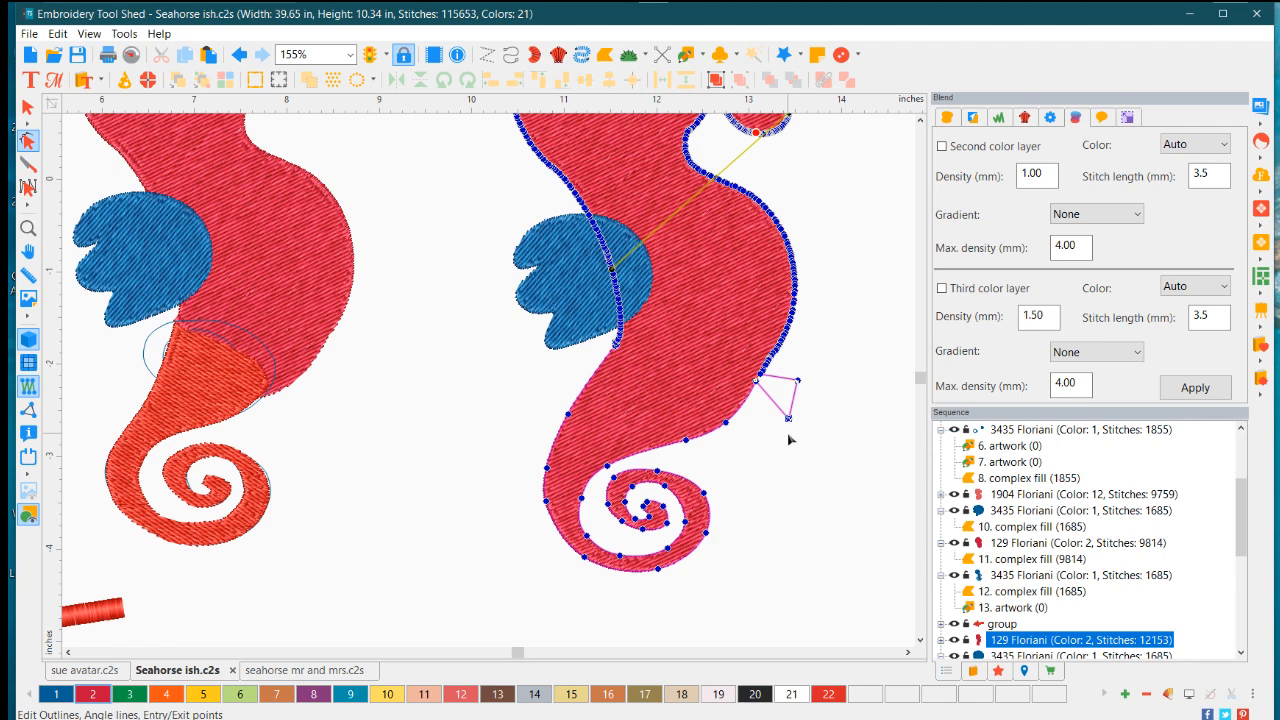
key(ctrl+z)
key(ctrl+z)
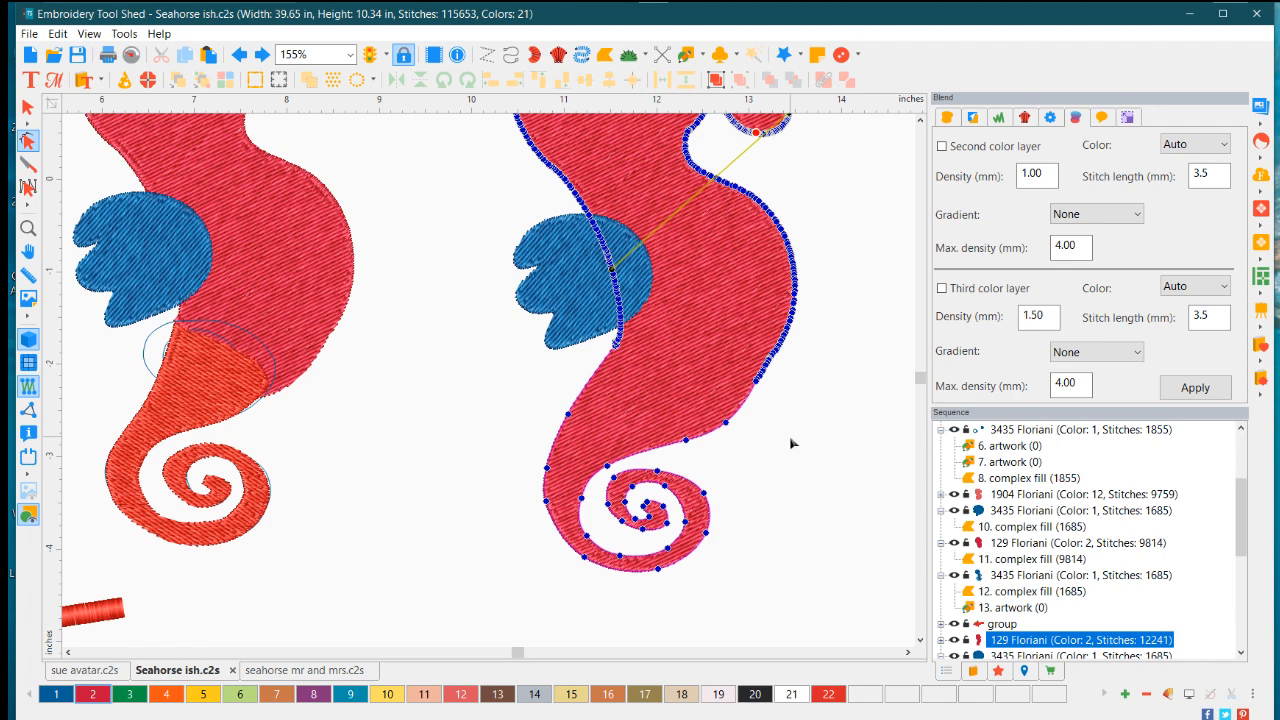
Leave outline editing and deselect the reshaped seahorse
scroll(543, 383, down, 3)
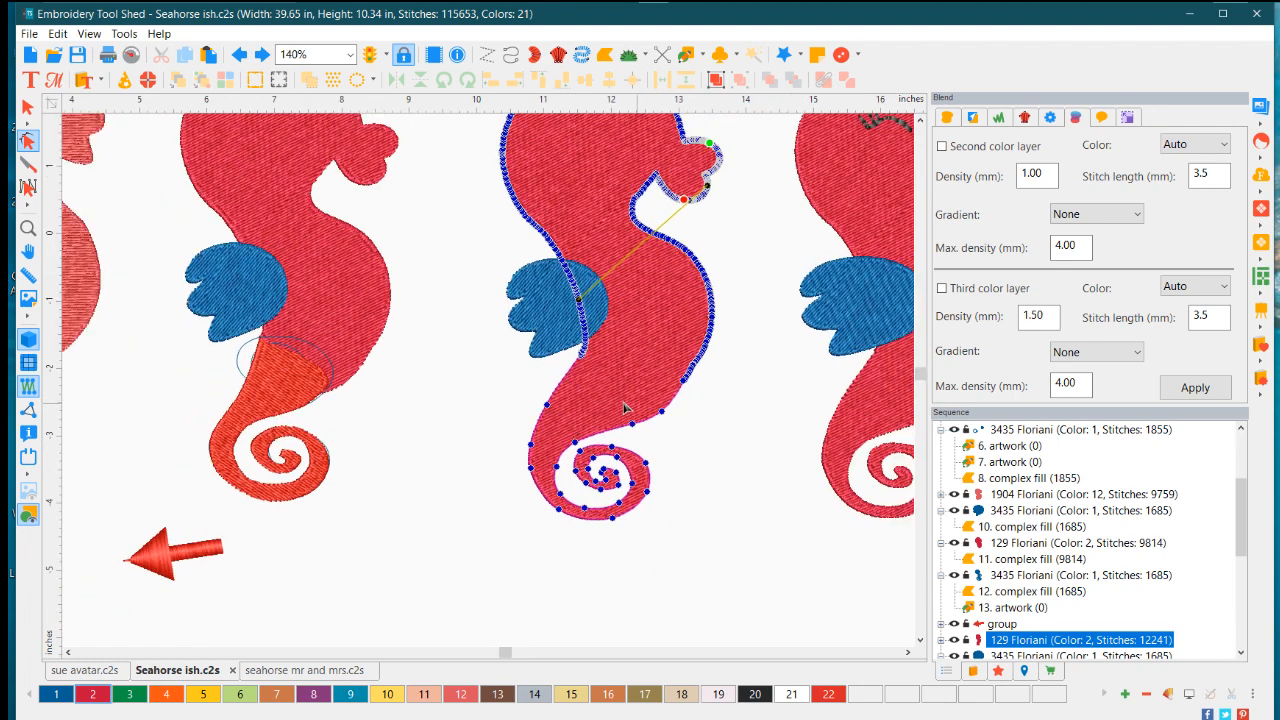
scroll(543, 383, down, 5)
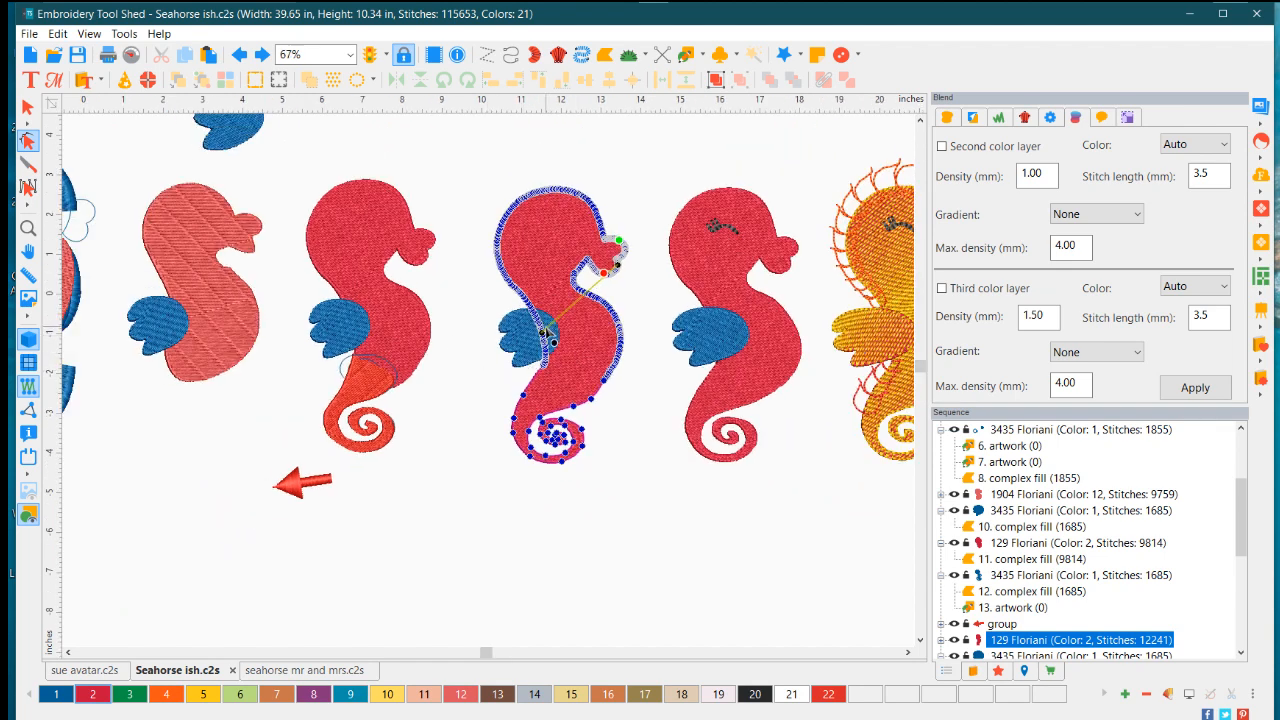
click(28, 108)
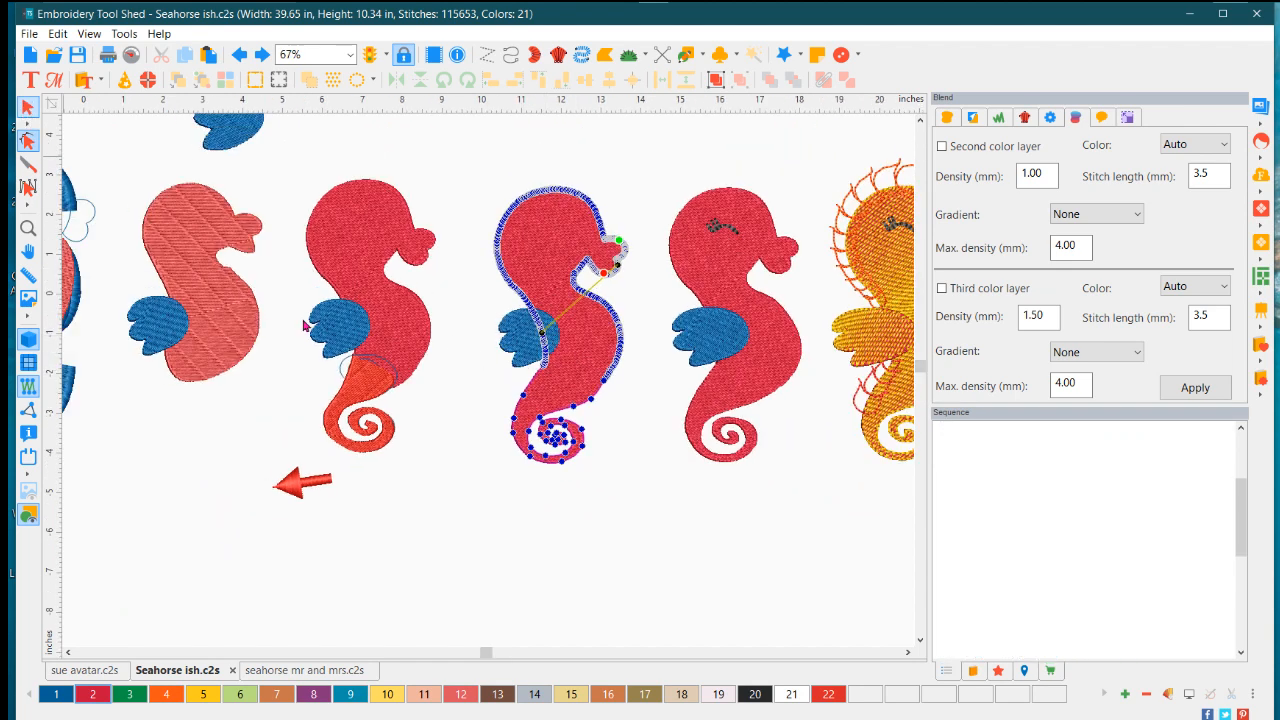
click(602, 590)
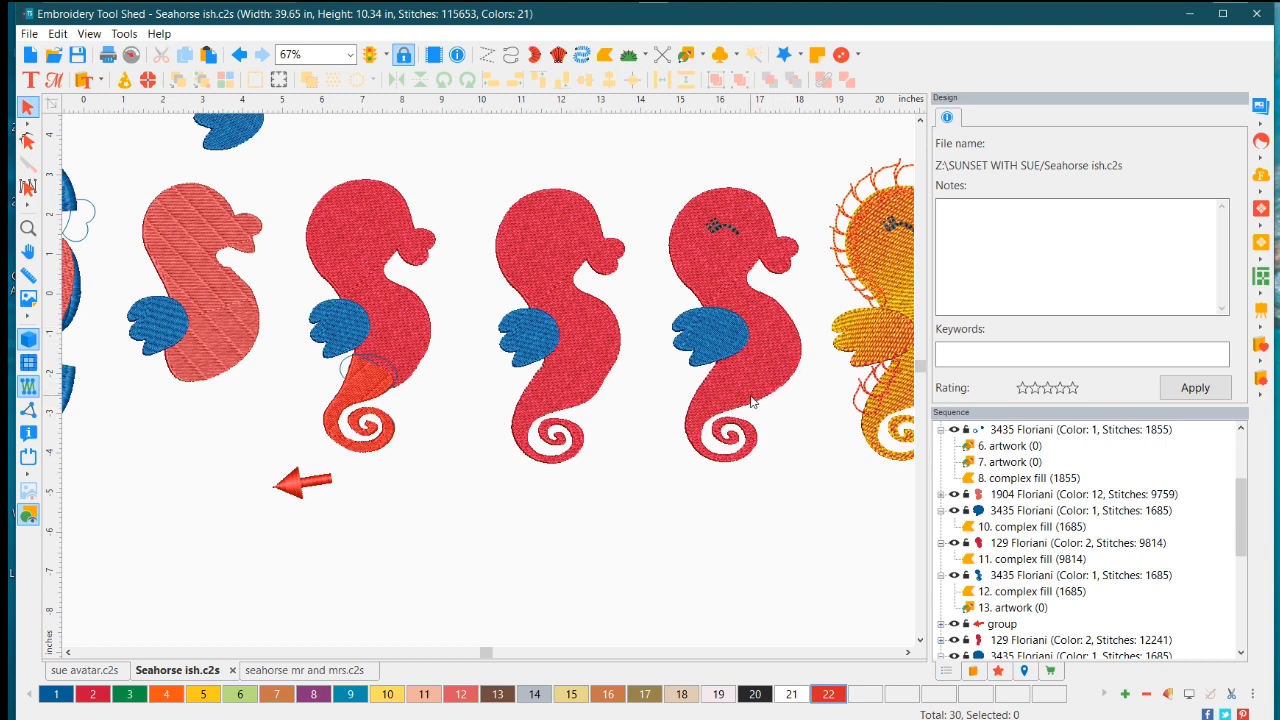
Compare the welded seahorse with its neighbours and examine the whole row of construction stages beside the technique list
scroll(753, 363, up, 2)
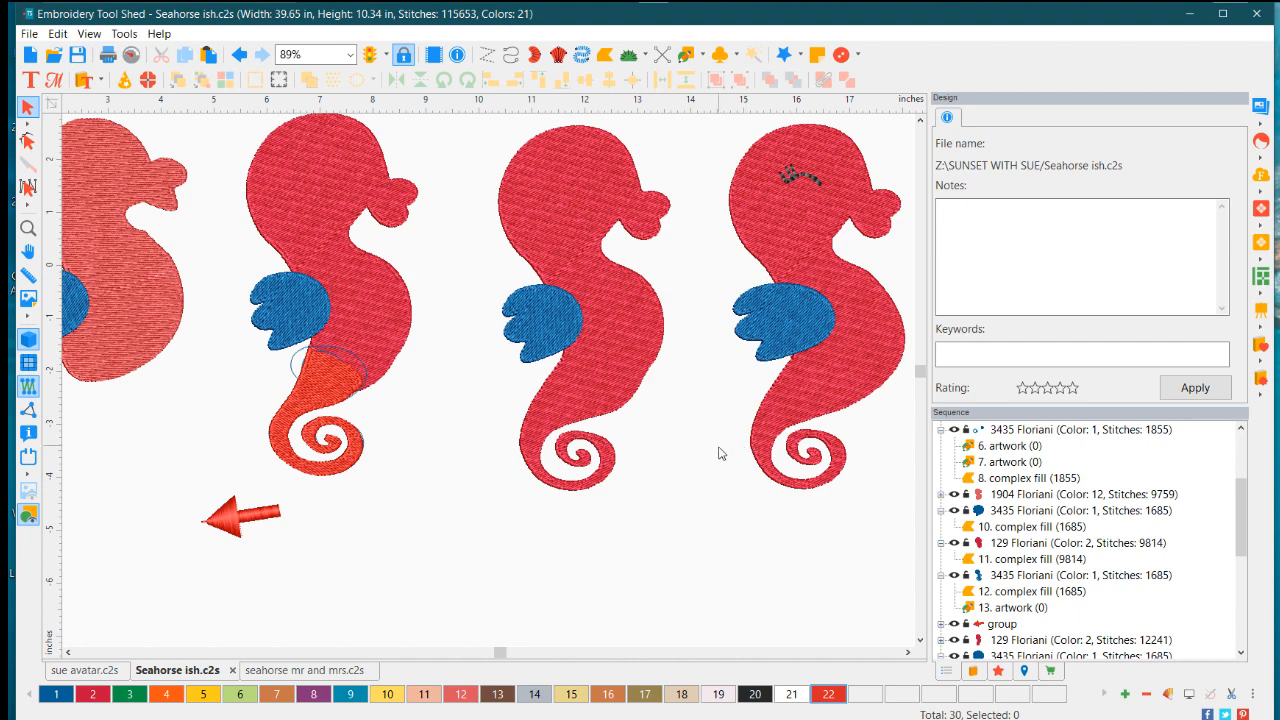
scroll(655, 416, down, 1)
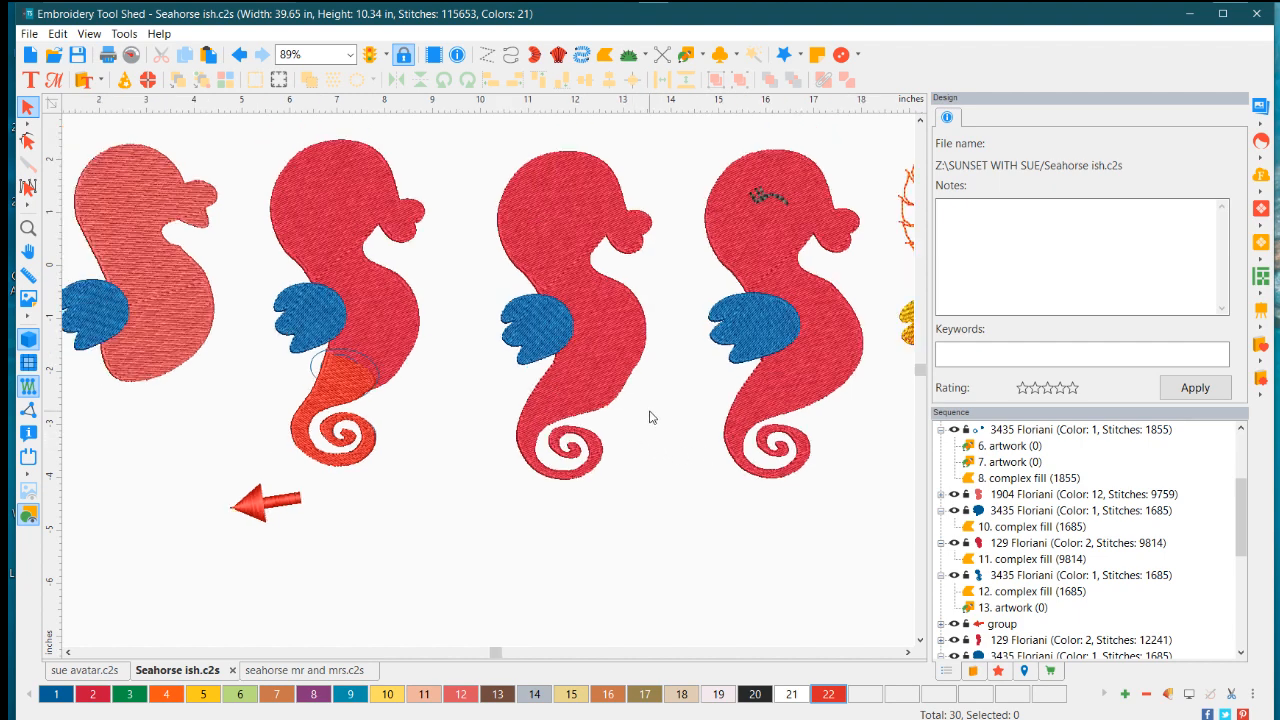
scroll(620, 395, up, 1)
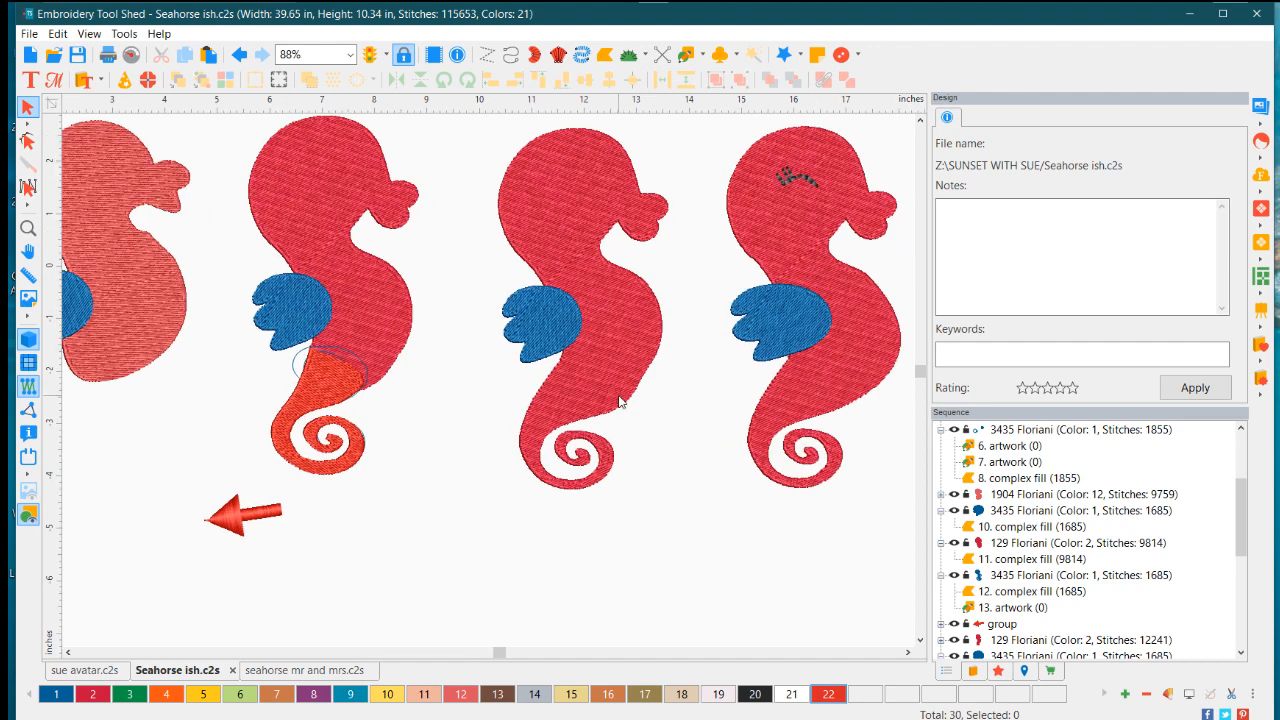
scroll(386, 392, down, 1)
scroll(352, 395, down, 1)
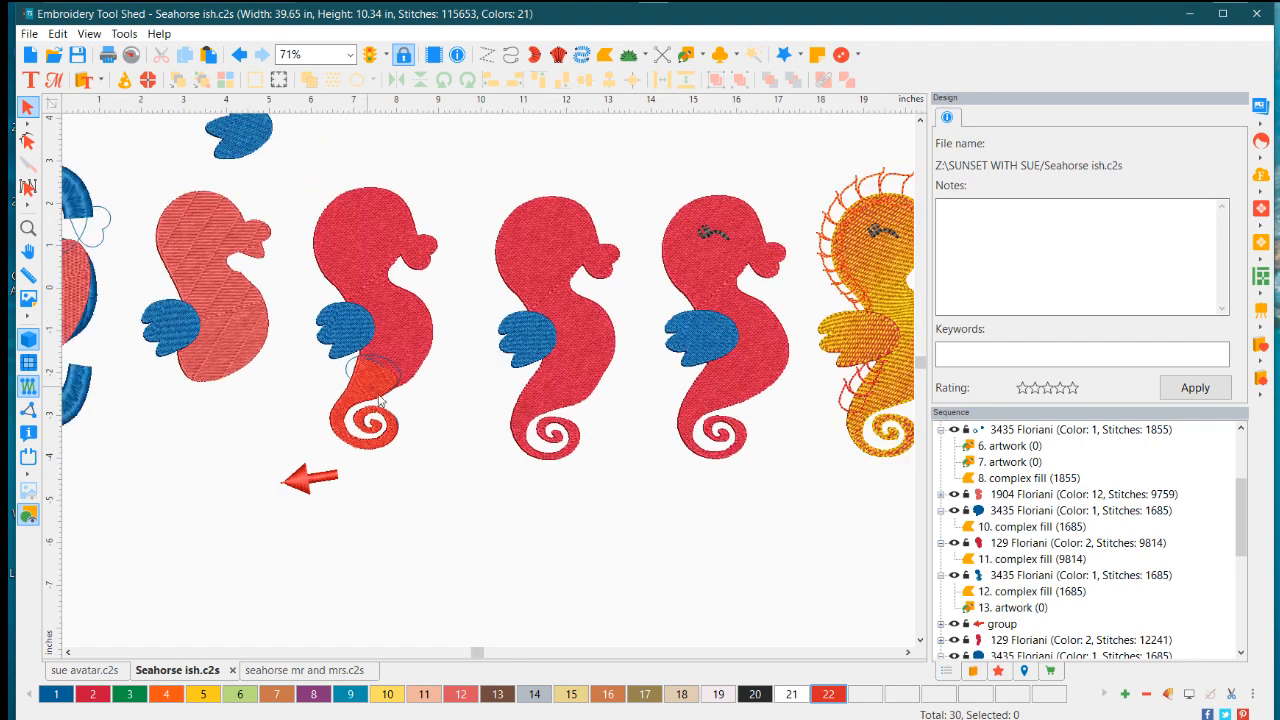
scroll(352, 395, down, 4)
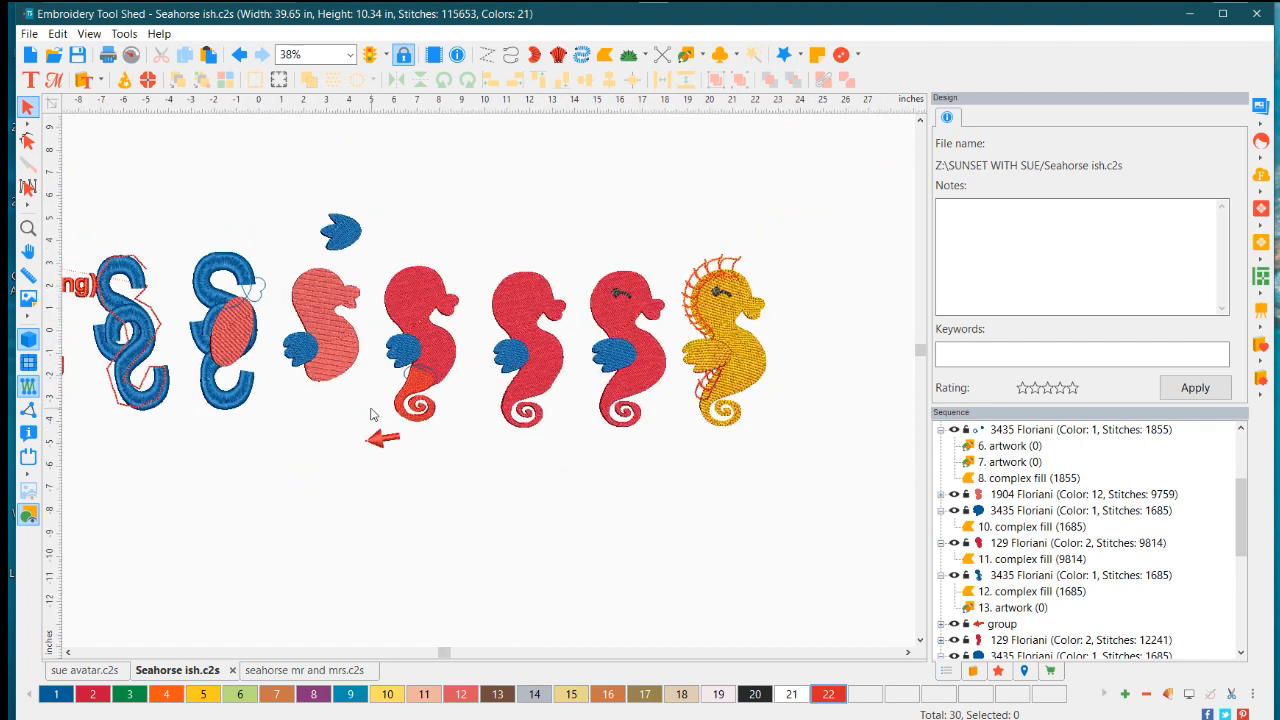
scroll(374, 414, down, 3)
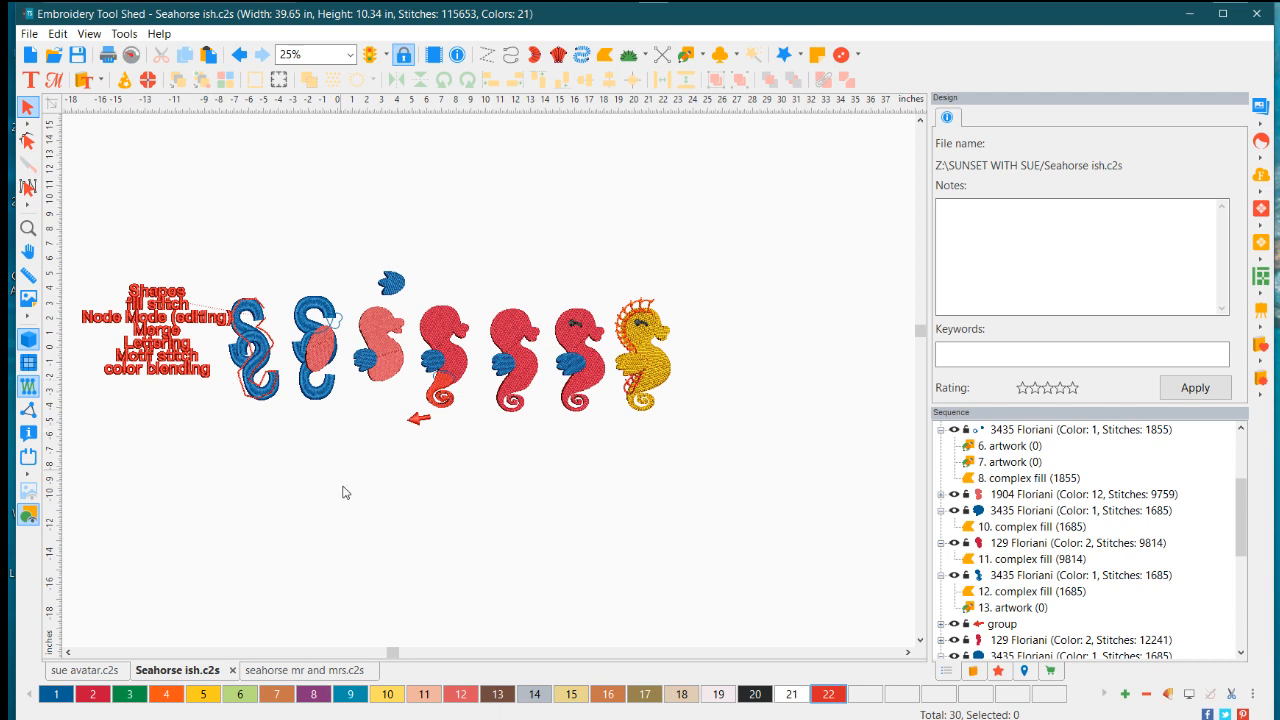
click(67, 653)
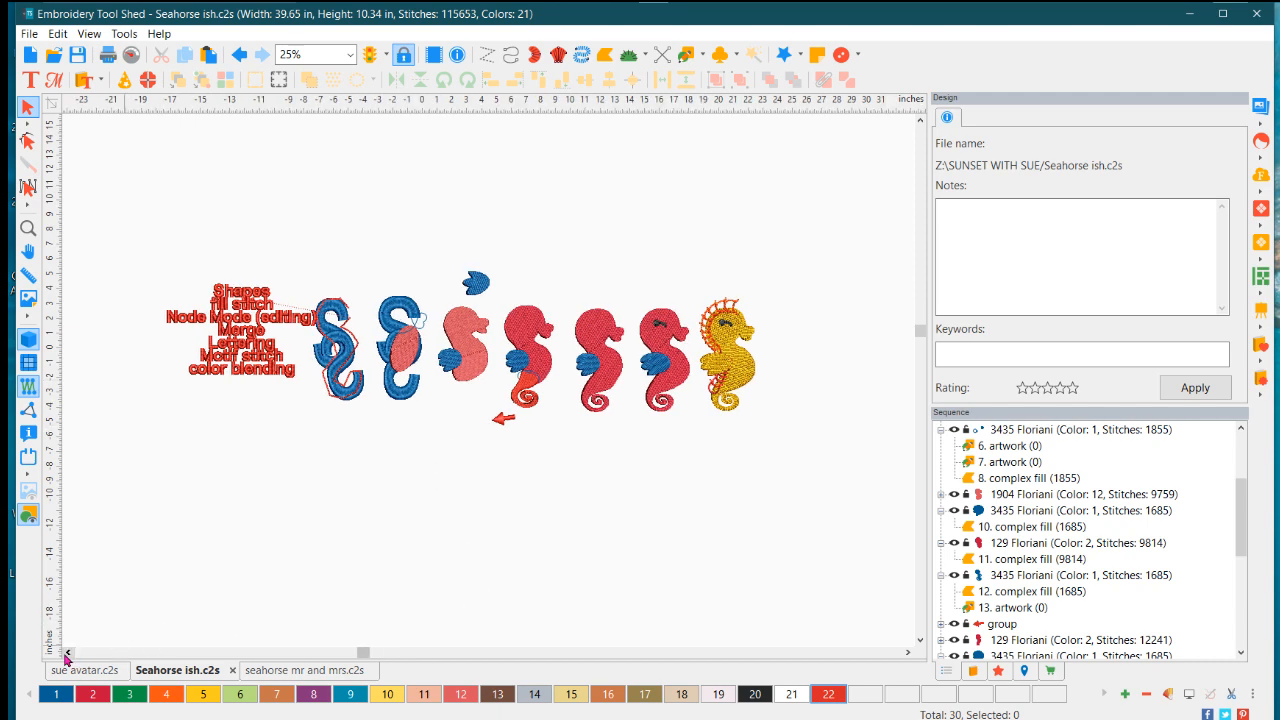
click(67, 653)
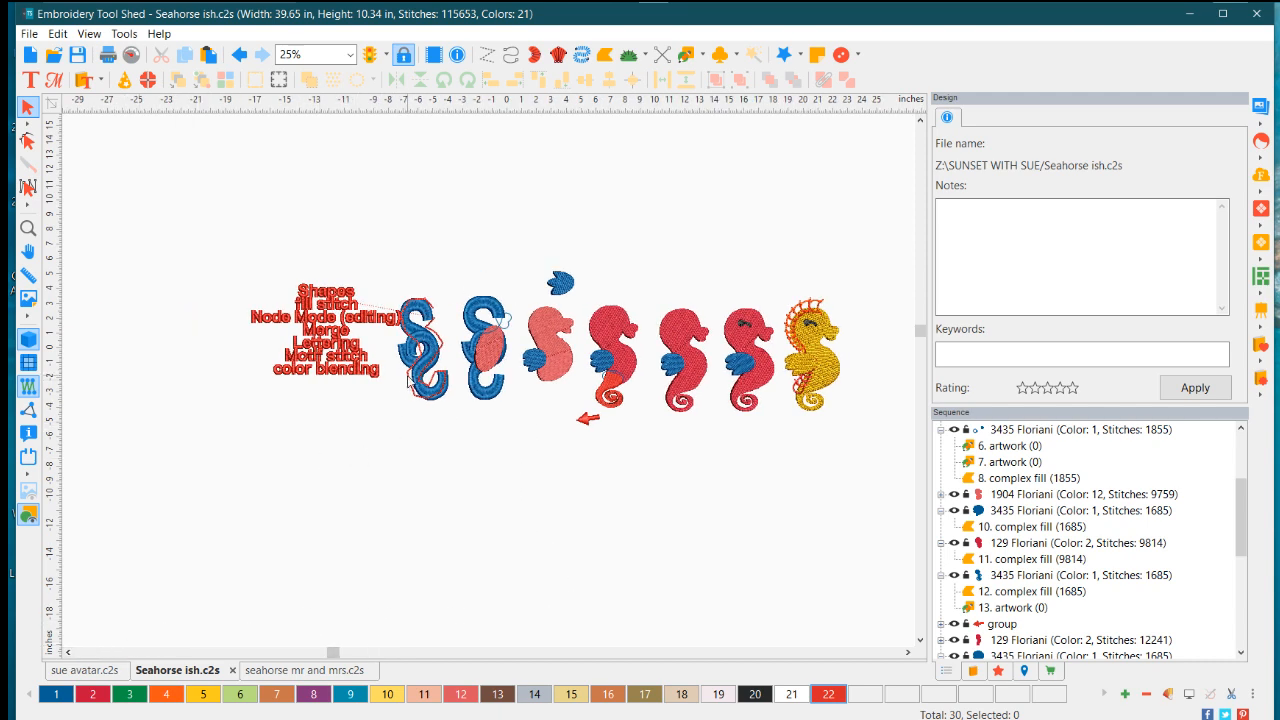
scroll(410, 378, up, 1)
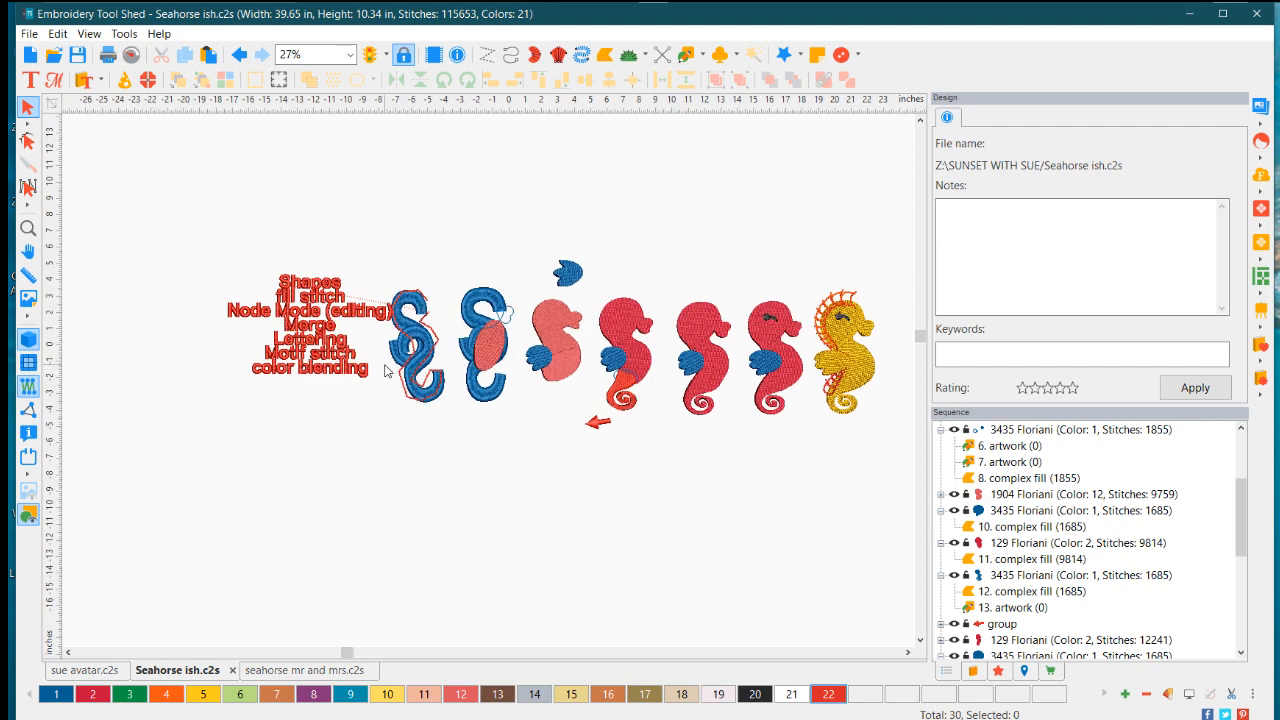
scroll(396, 374, up, 3)
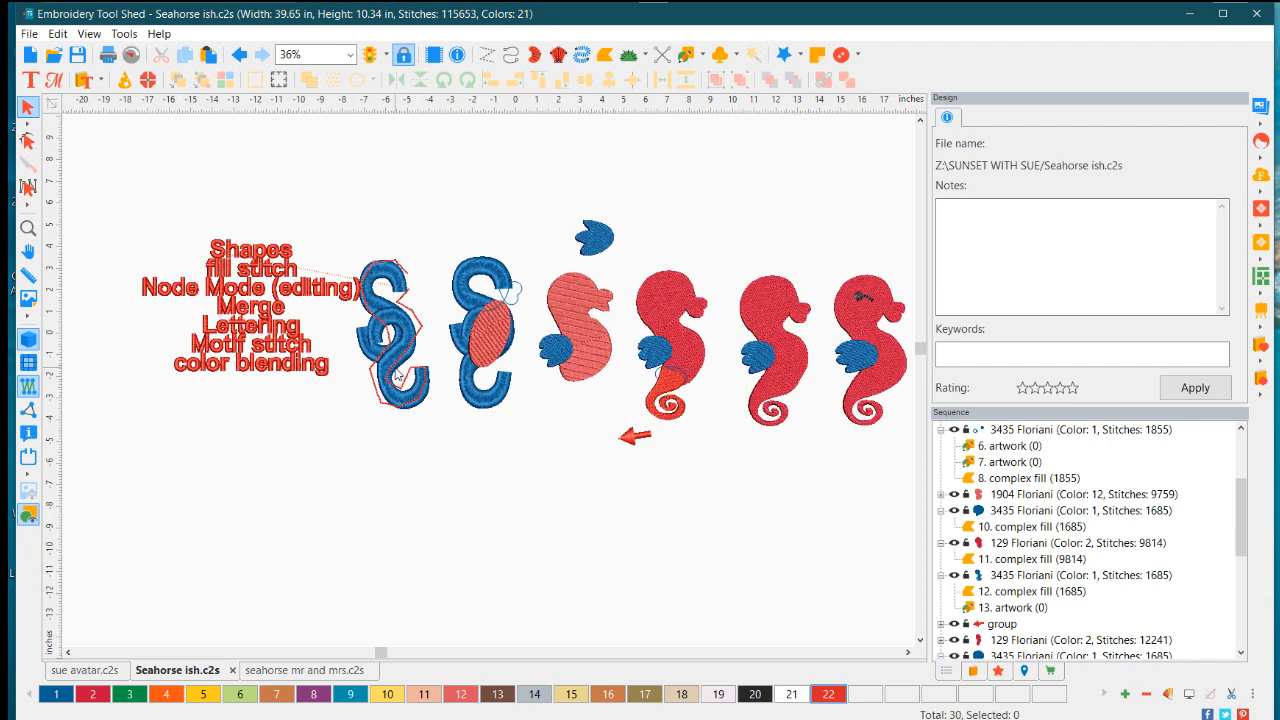
scroll(396, 374, down, 3)
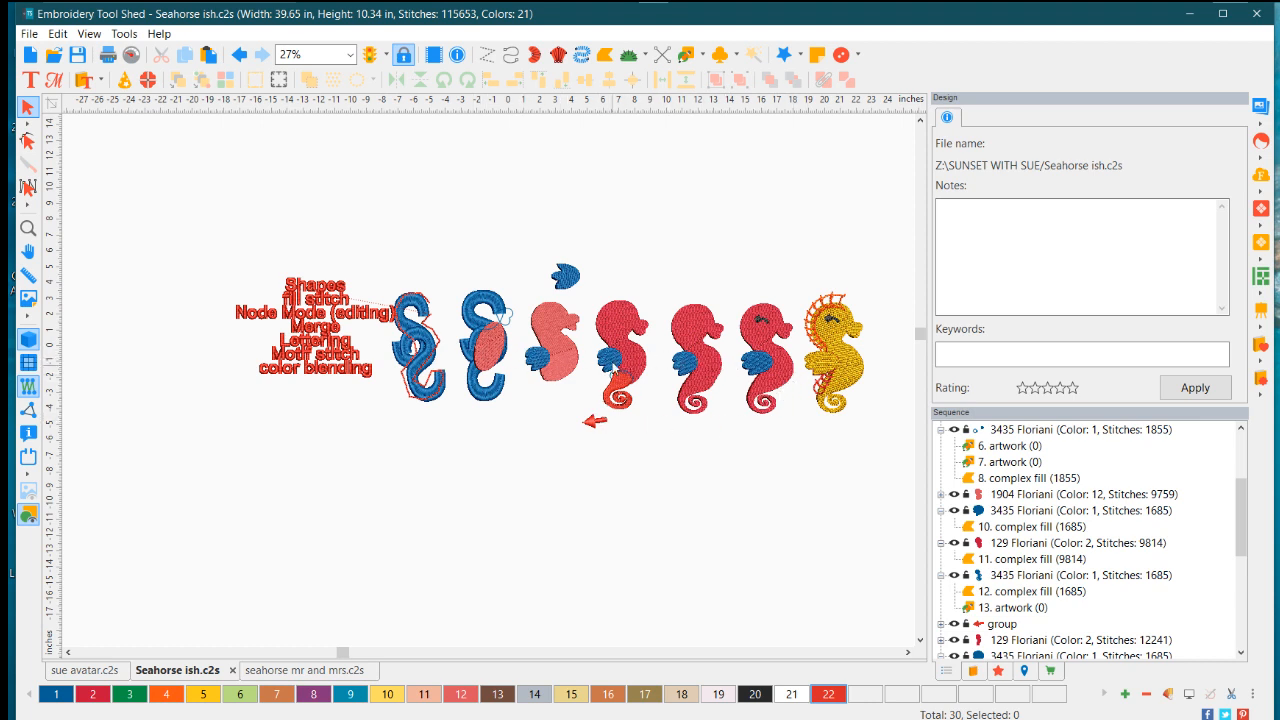
Stretch the technique list text block vertically, pulling its lower edge down past the bottom of the S shapes
scroll(640, 395, up, 2)
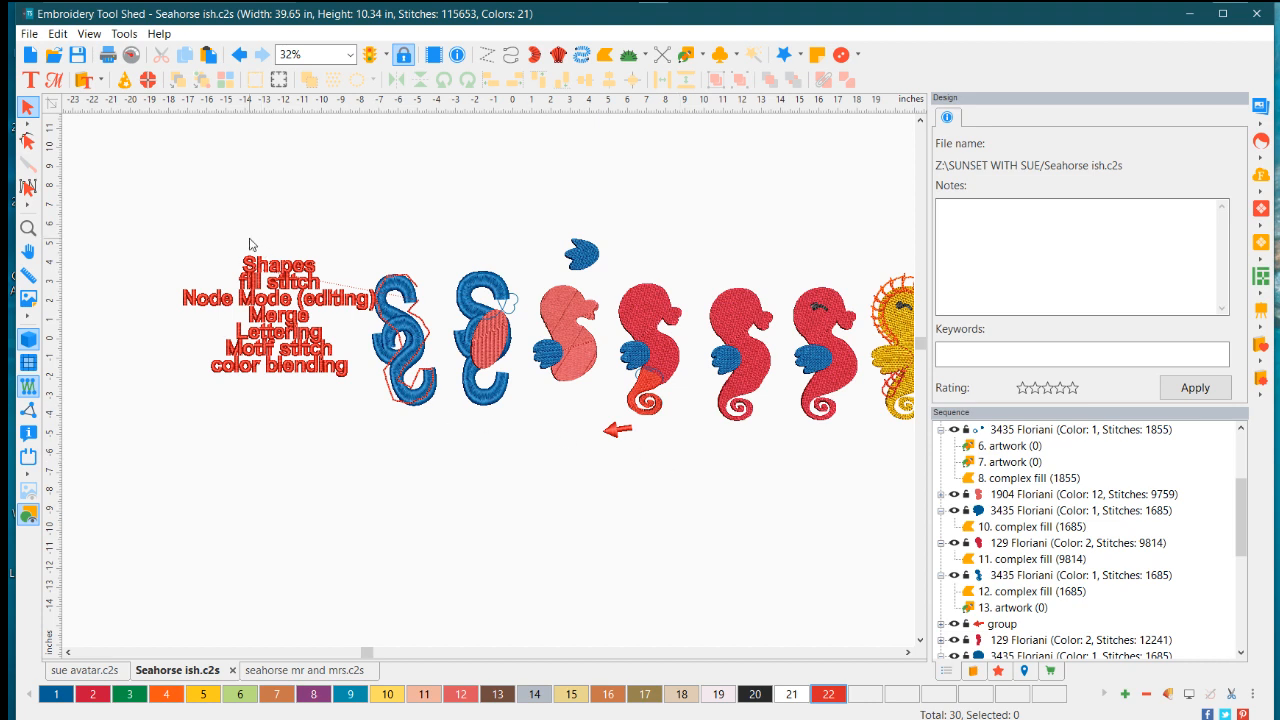
click(266, 276)
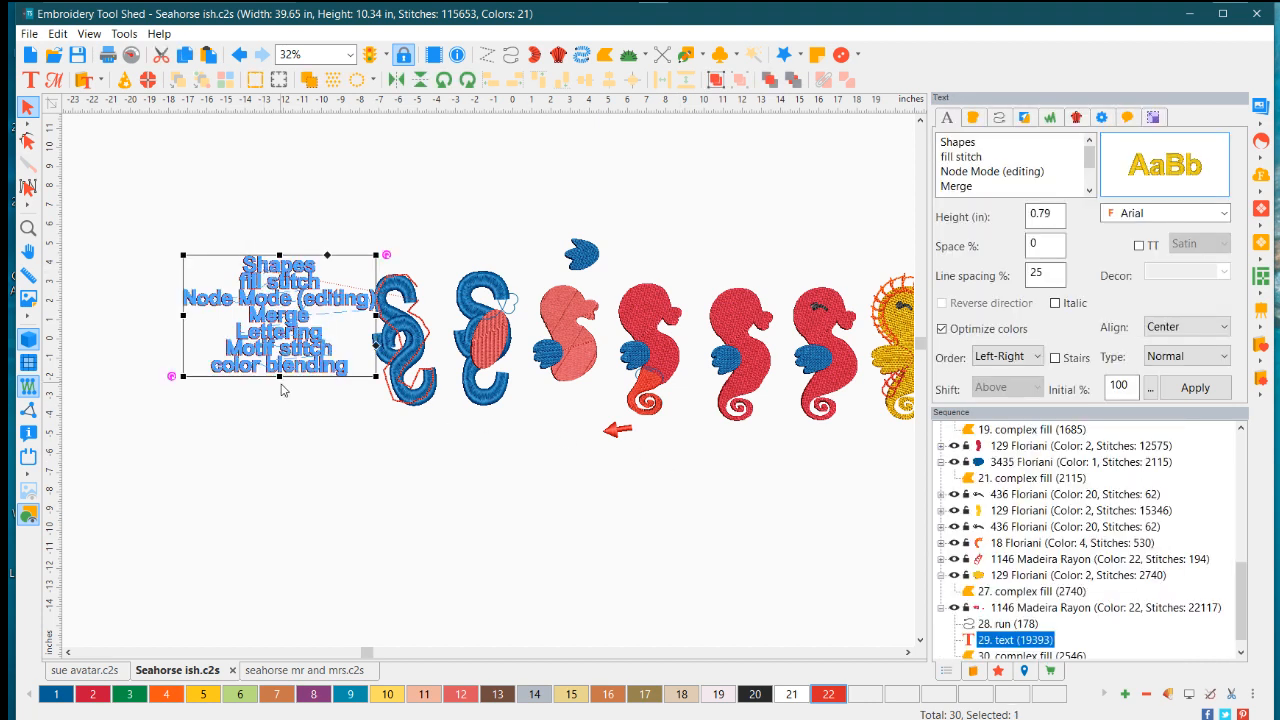
drag(279, 376, 268, 455)
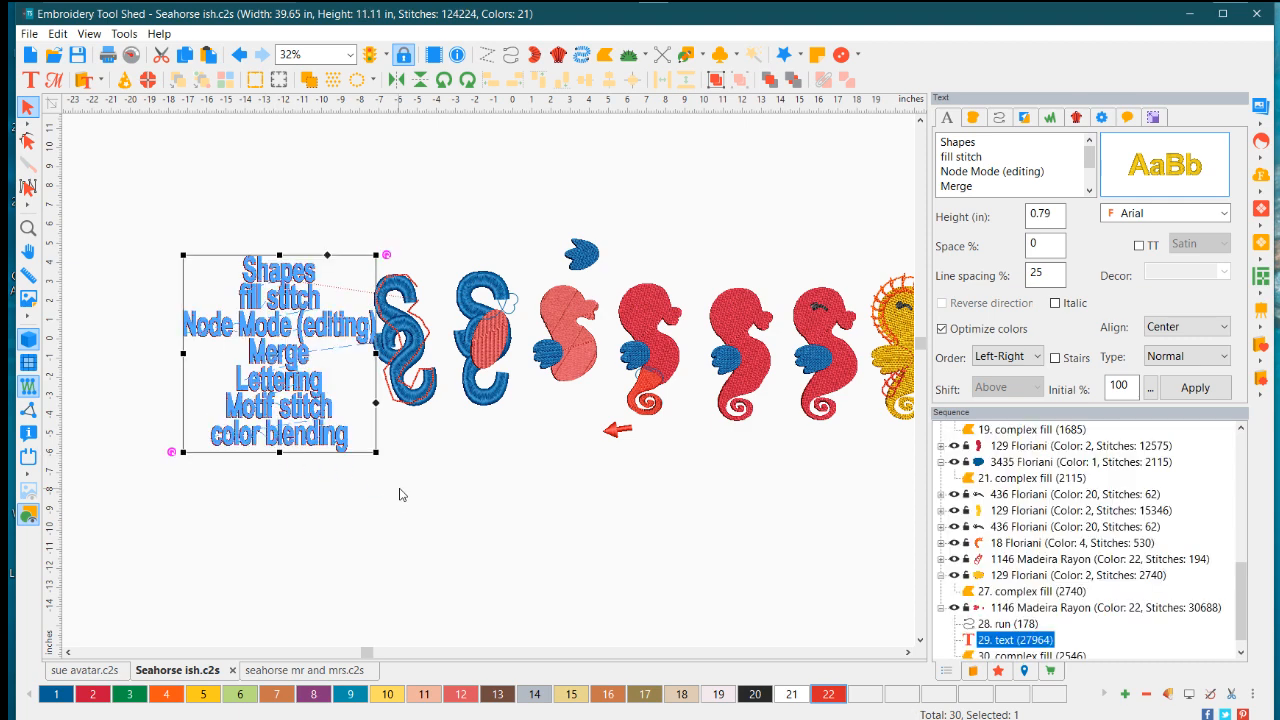
click(389, 461)
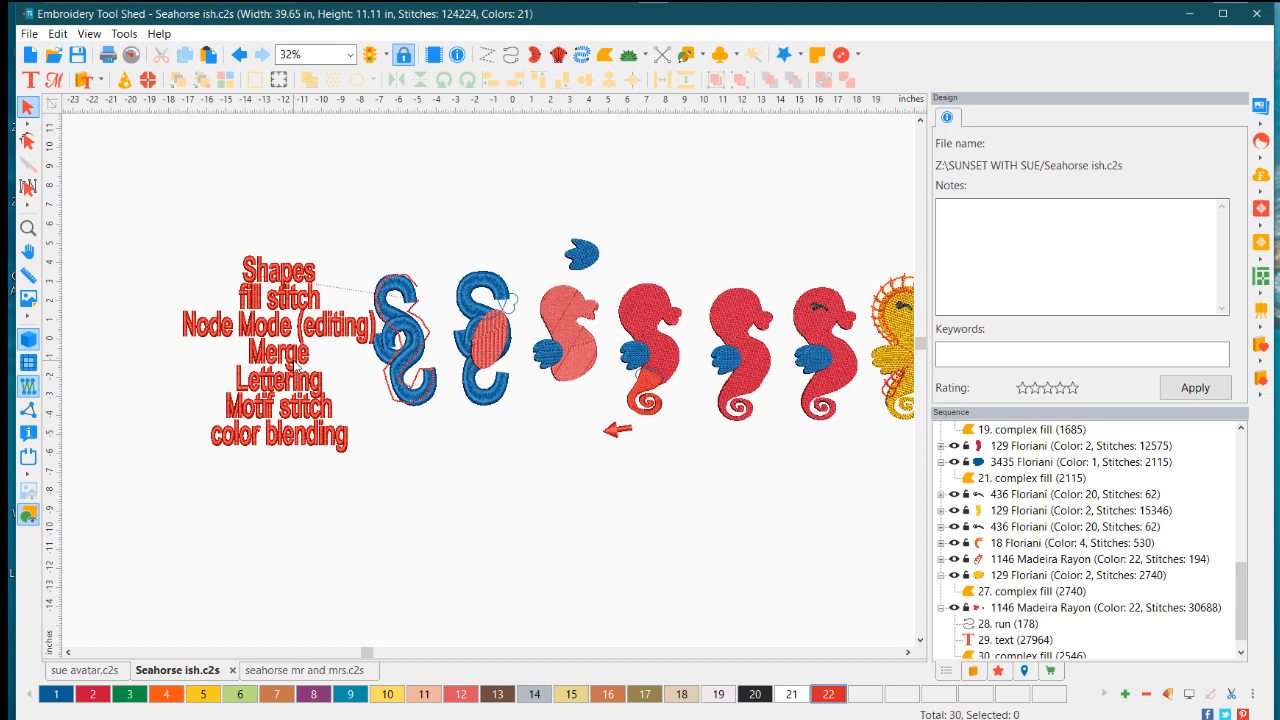
Change the "Merge" line of the technique list text to "Merge or weld" and apply it
click(292, 357)
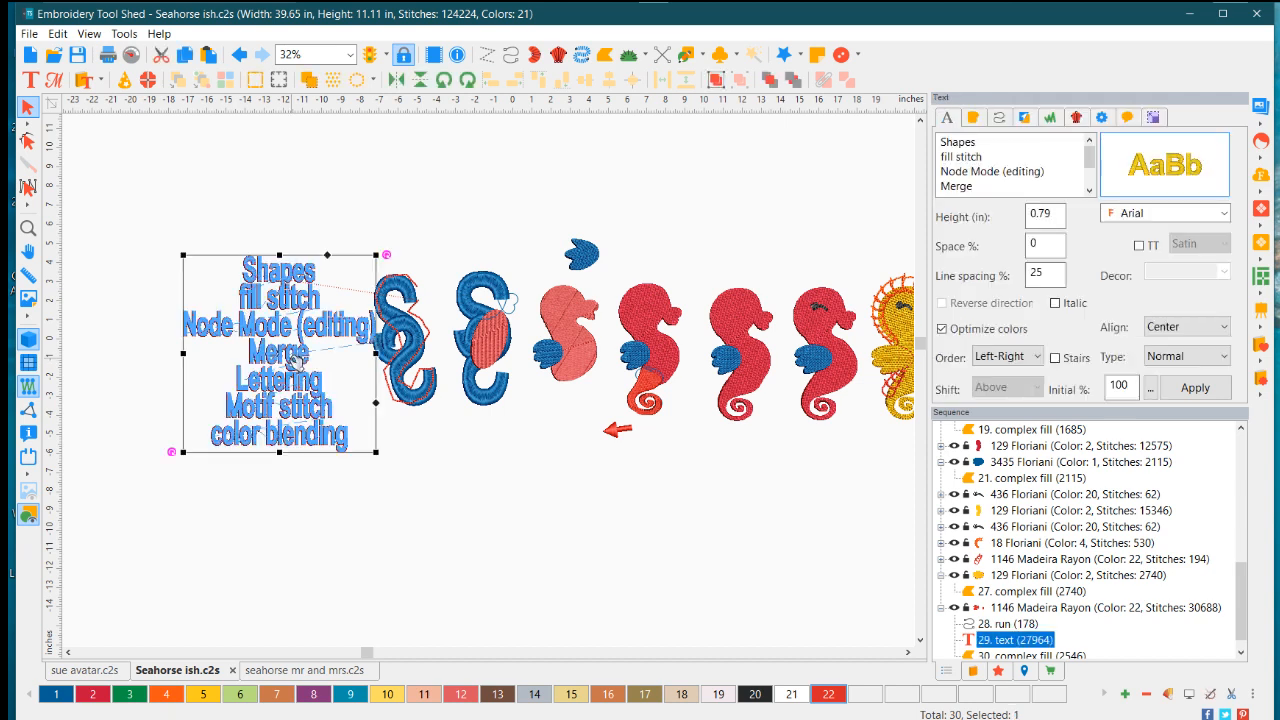
click(990, 190)
text(or weld)
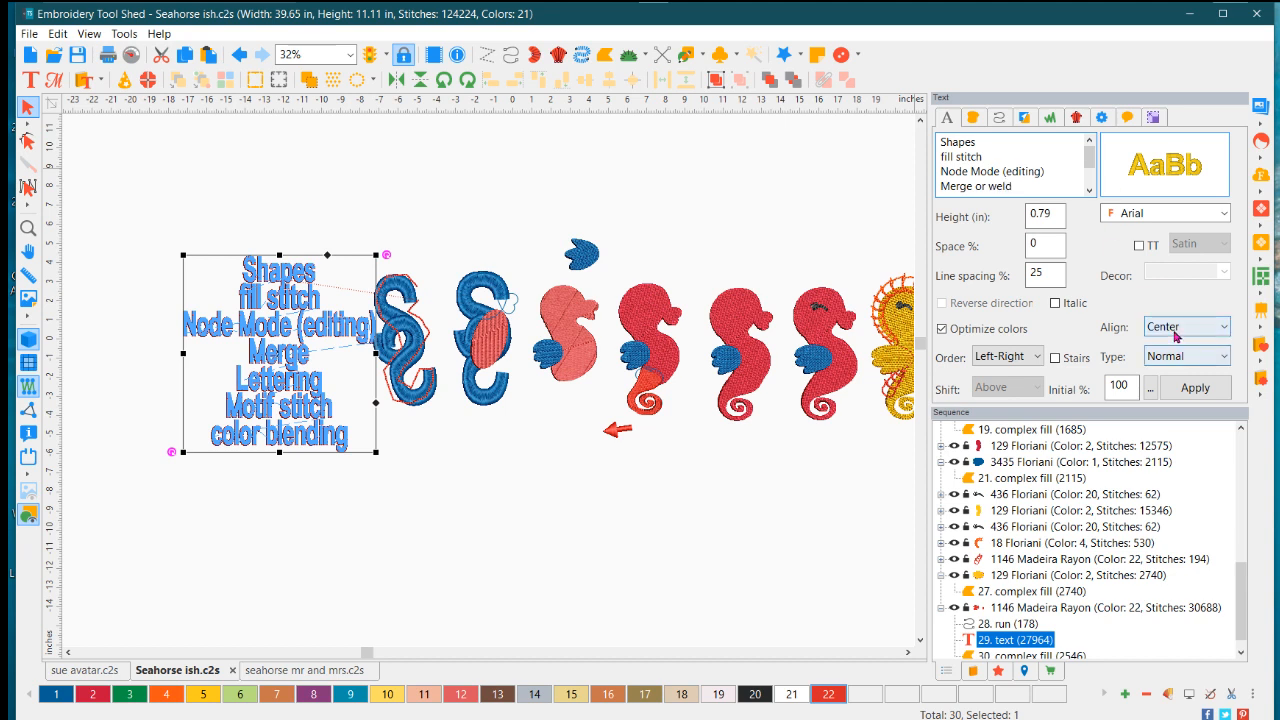
click(1193, 387)
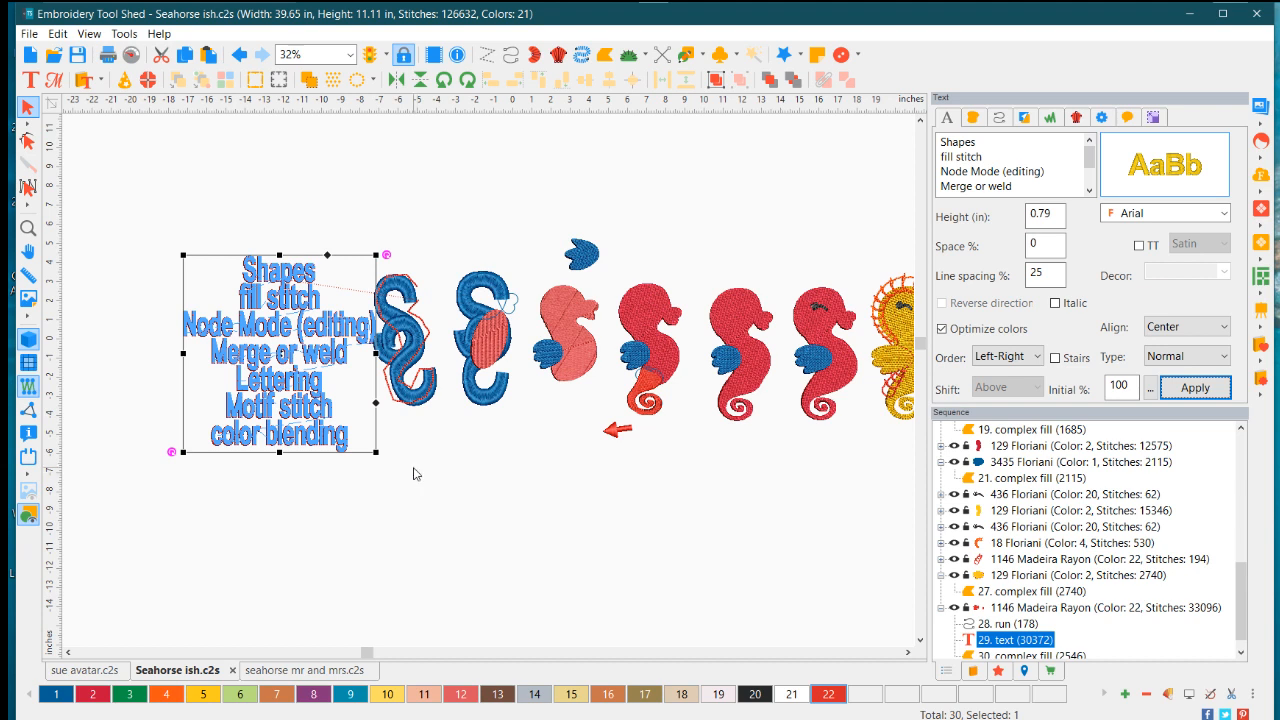
Widen the blue fin on the fully welded seahorse without the eye to about 2.05 in, stretching it toward the body
scroll(677, 427, down, 2)
scroll(806, 403, up, 3)
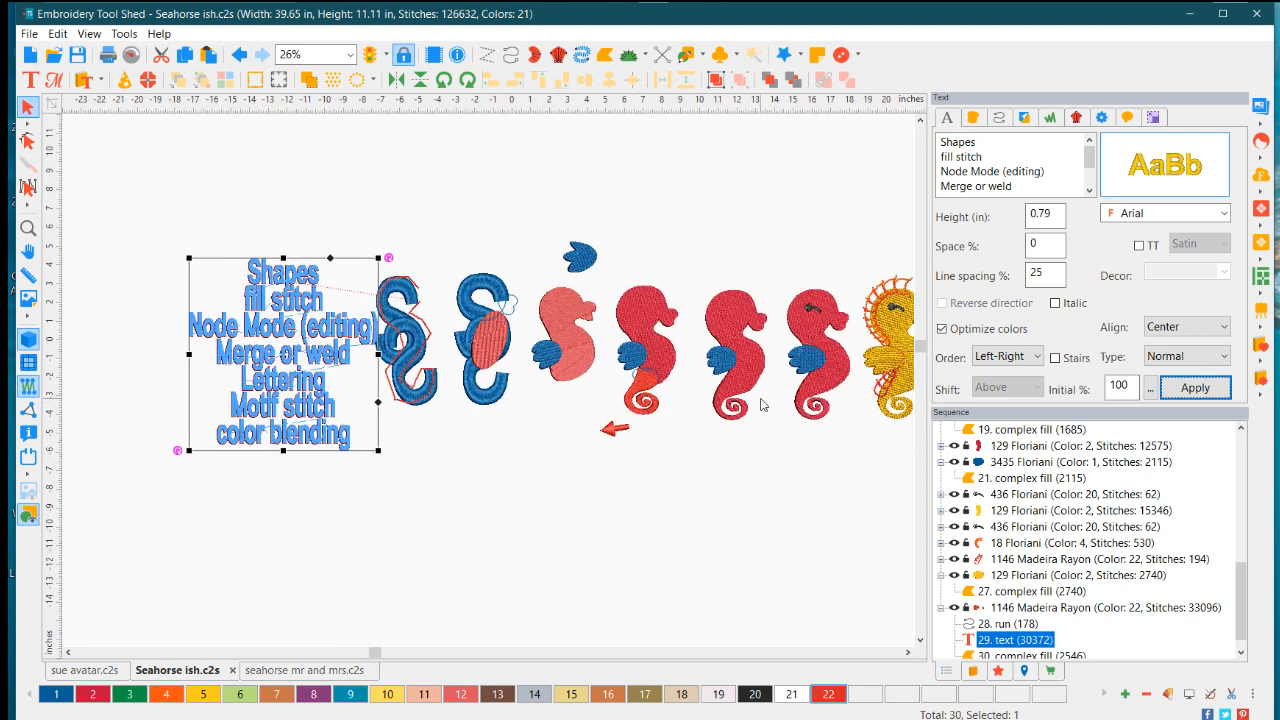
click(908, 653)
click(908, 653)
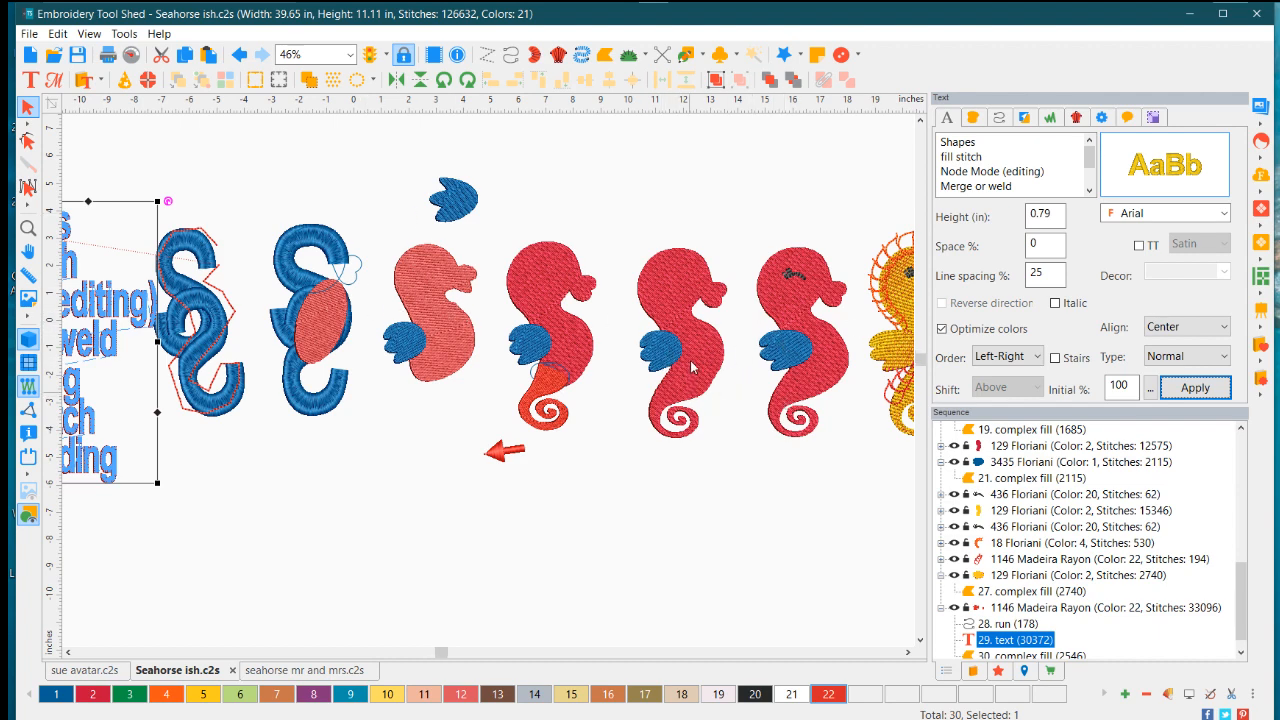
scroll(690, 375, up, 1)
scroll(882, 367, up, 1)
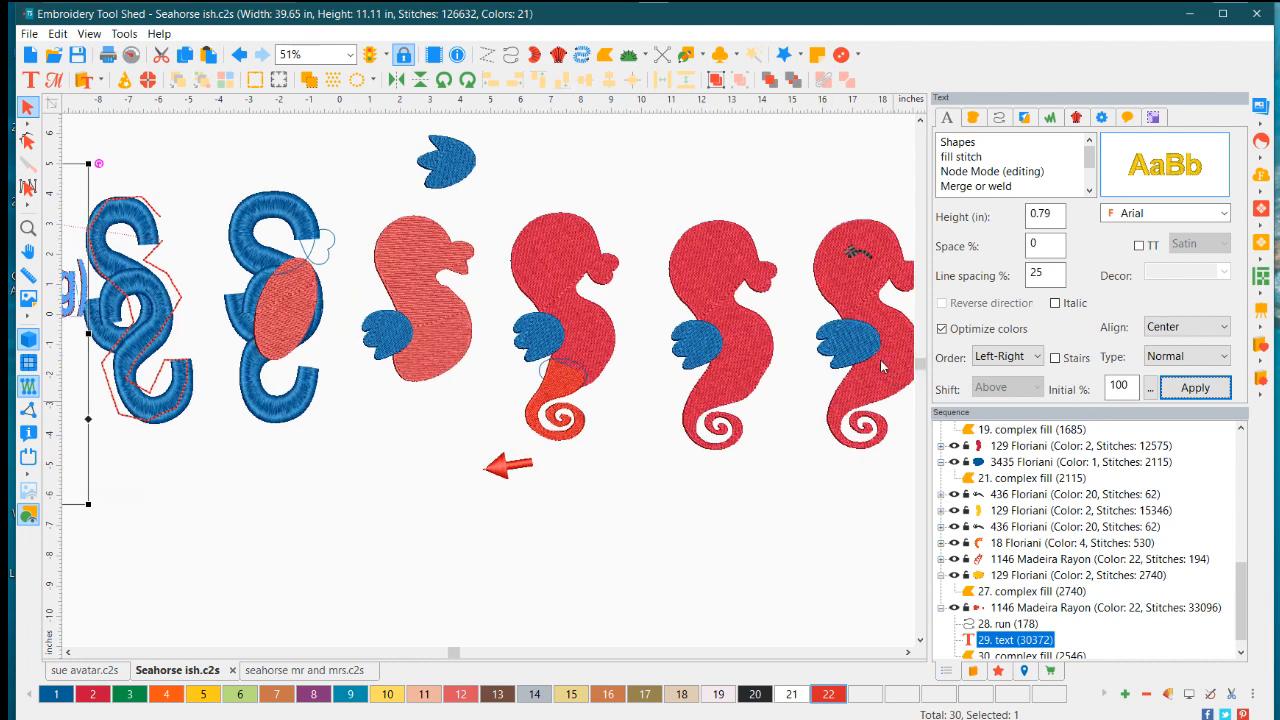
scroll(890, 400, up, 2)
click(908, 653)
click(908, 653)
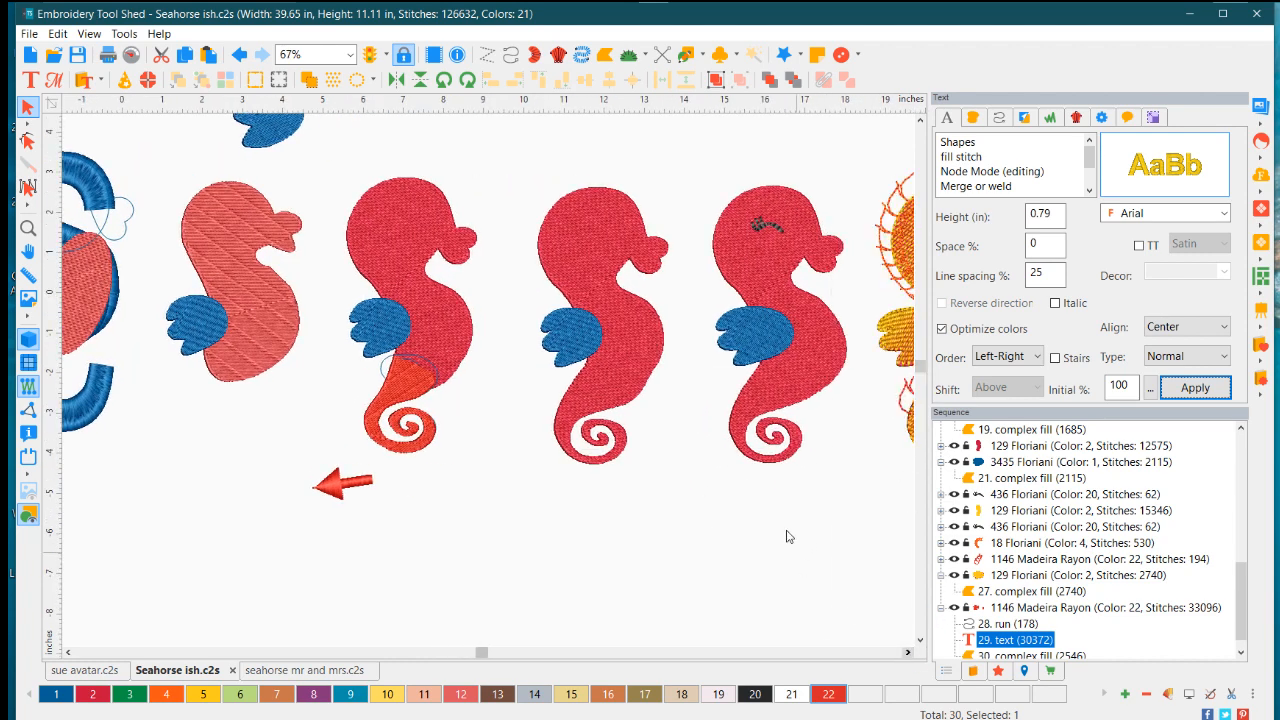
scroll(748, 352, up, 2)
scroll(748, 350, up, 2)
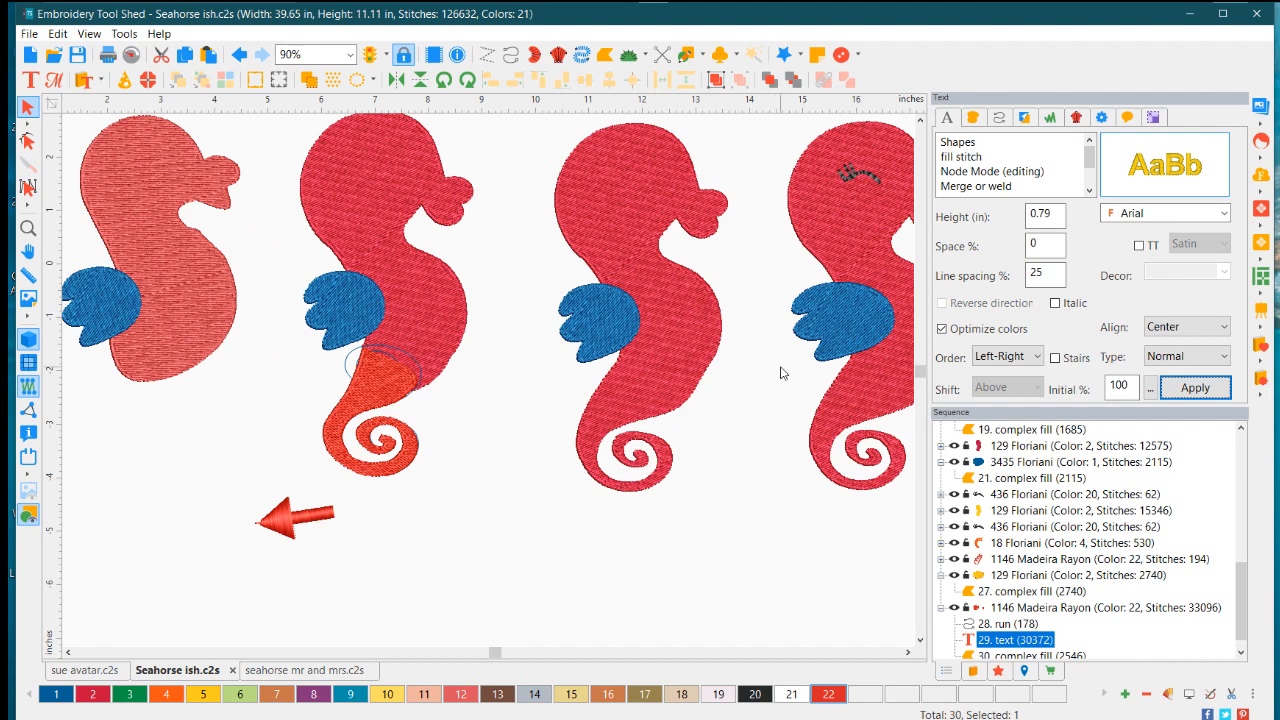
click(622, 330)
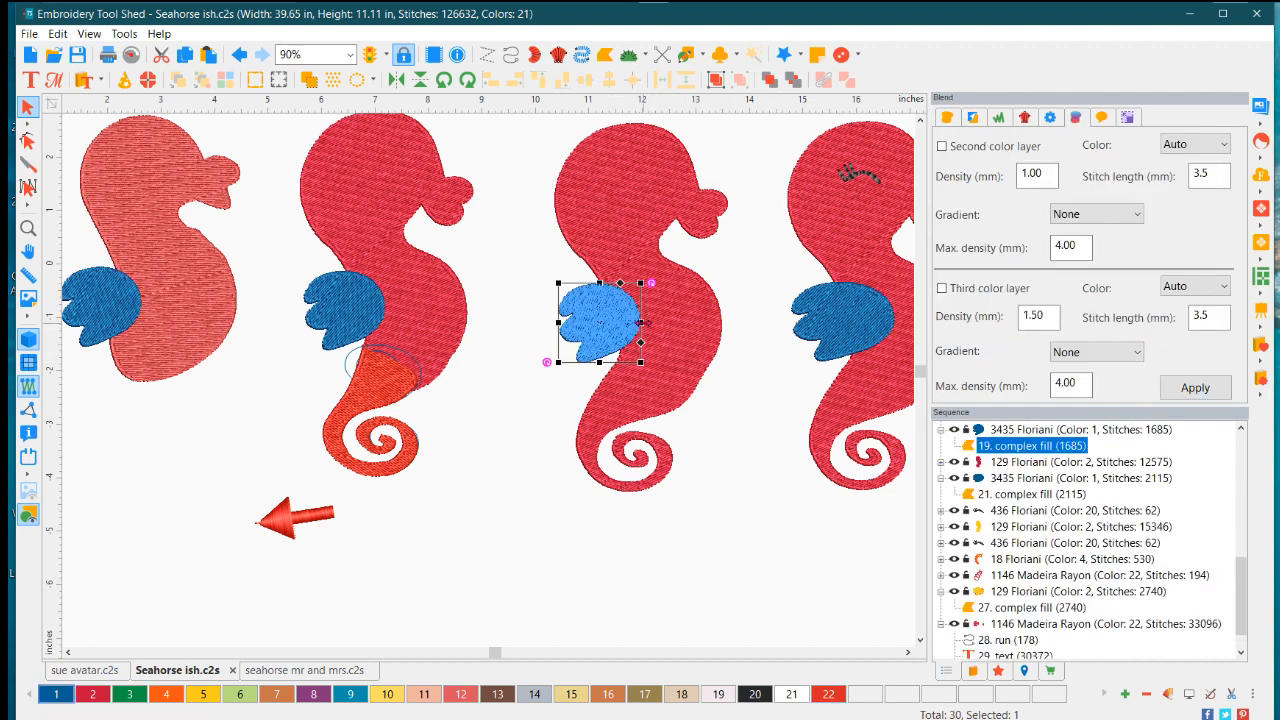
drag(648, 324, 670, 324)
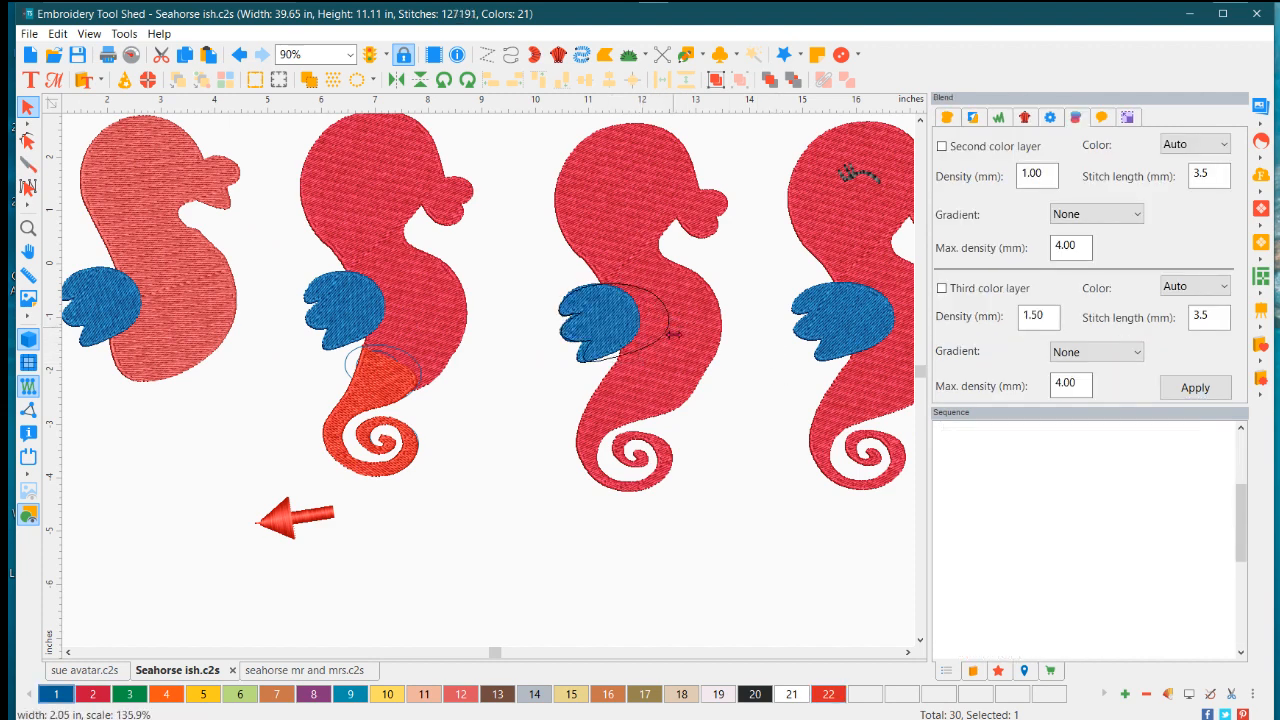
click(724, 500)
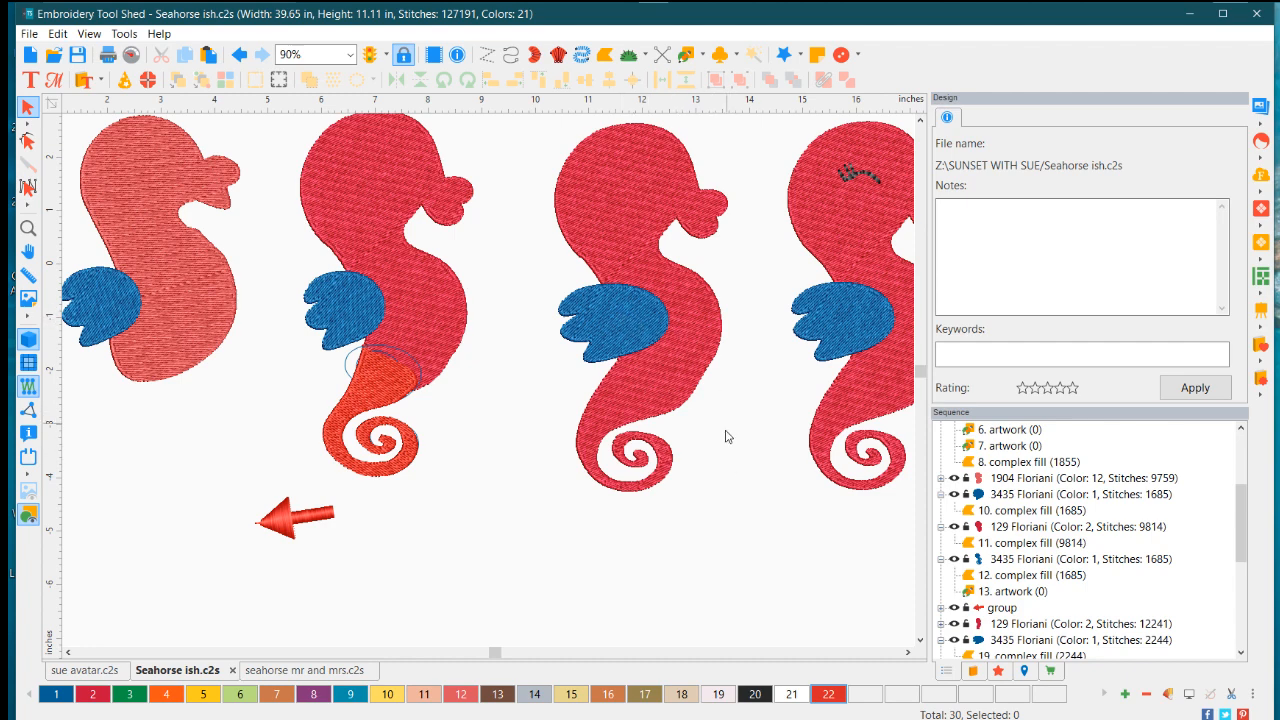
Compare the widened fin with the next seahorse's fin and examine that seahorse's closed eye with lashes
scroll(729, 465, down, 2)
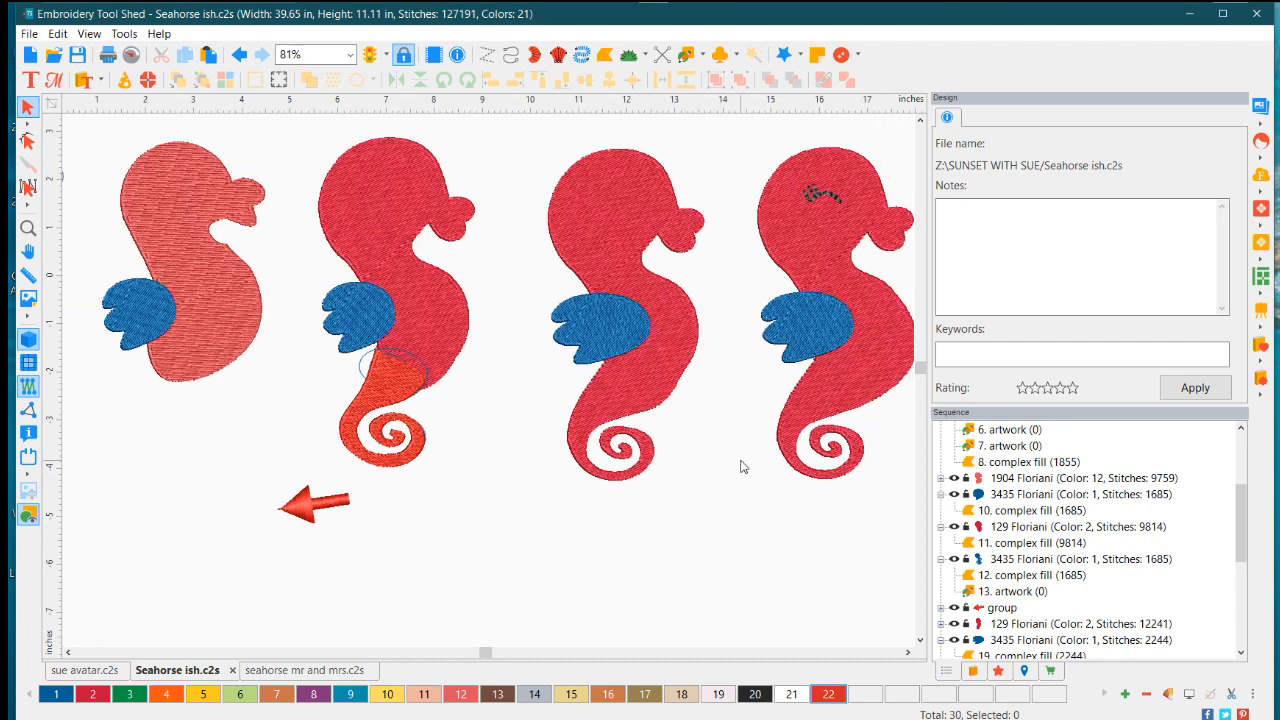
scroll(876, 349, up, 1)
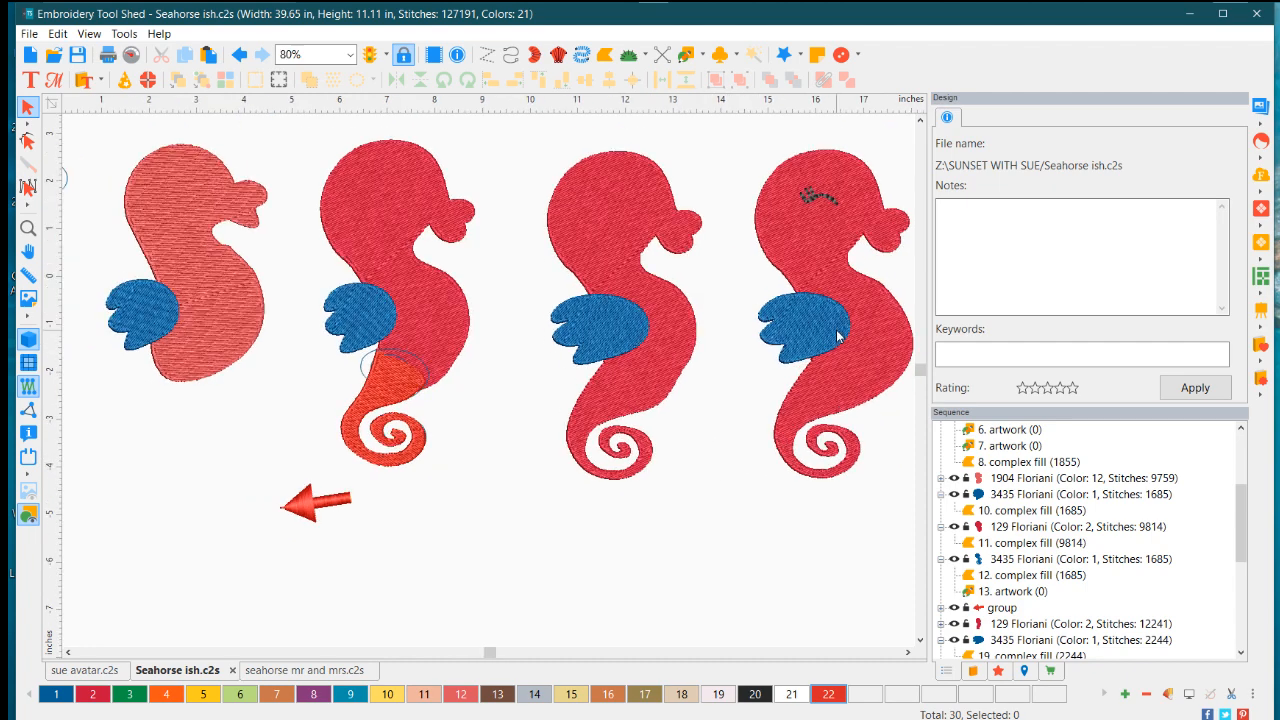
click(908, 652)
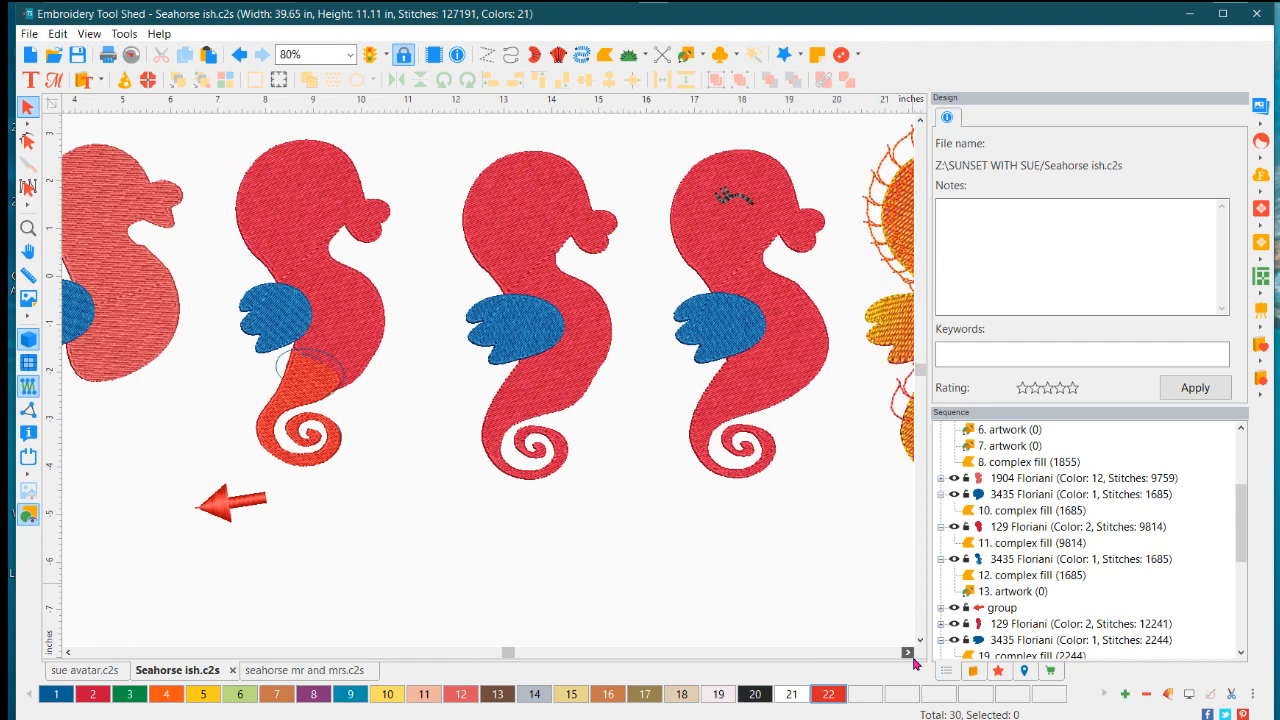
click(908, 652)
scroll(720, 289, up, 1)
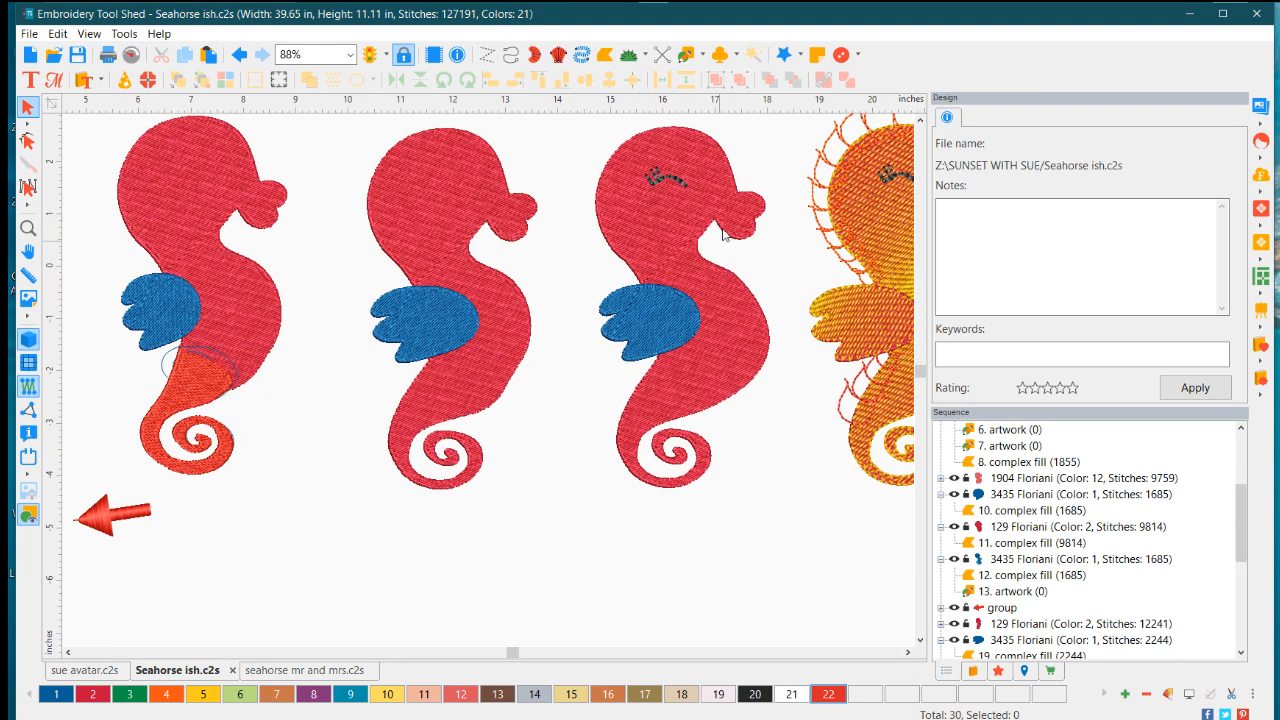
scroll(738, 195, up, 1)
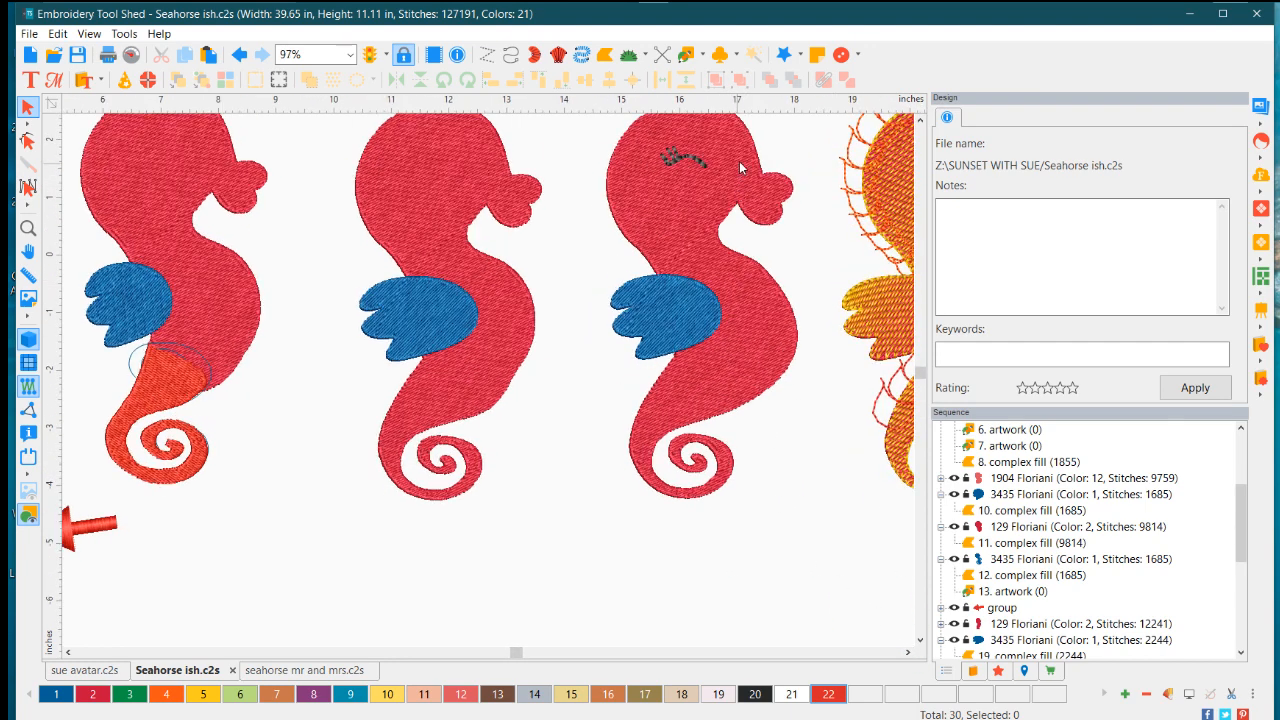
click(920, 120)
click(920, 120)
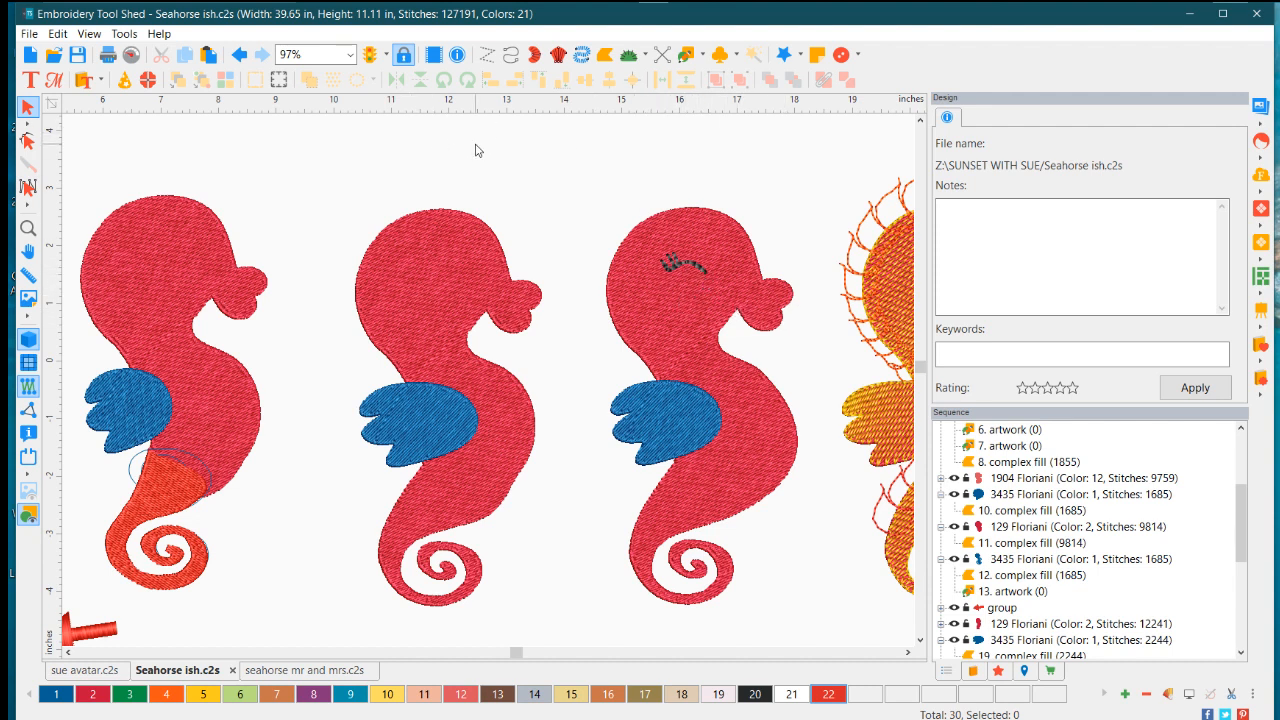
Draw a closed eye as a run stitch above the red seahorse with the eye, tracing a curved lid with several upward lashes
click(510, 55)
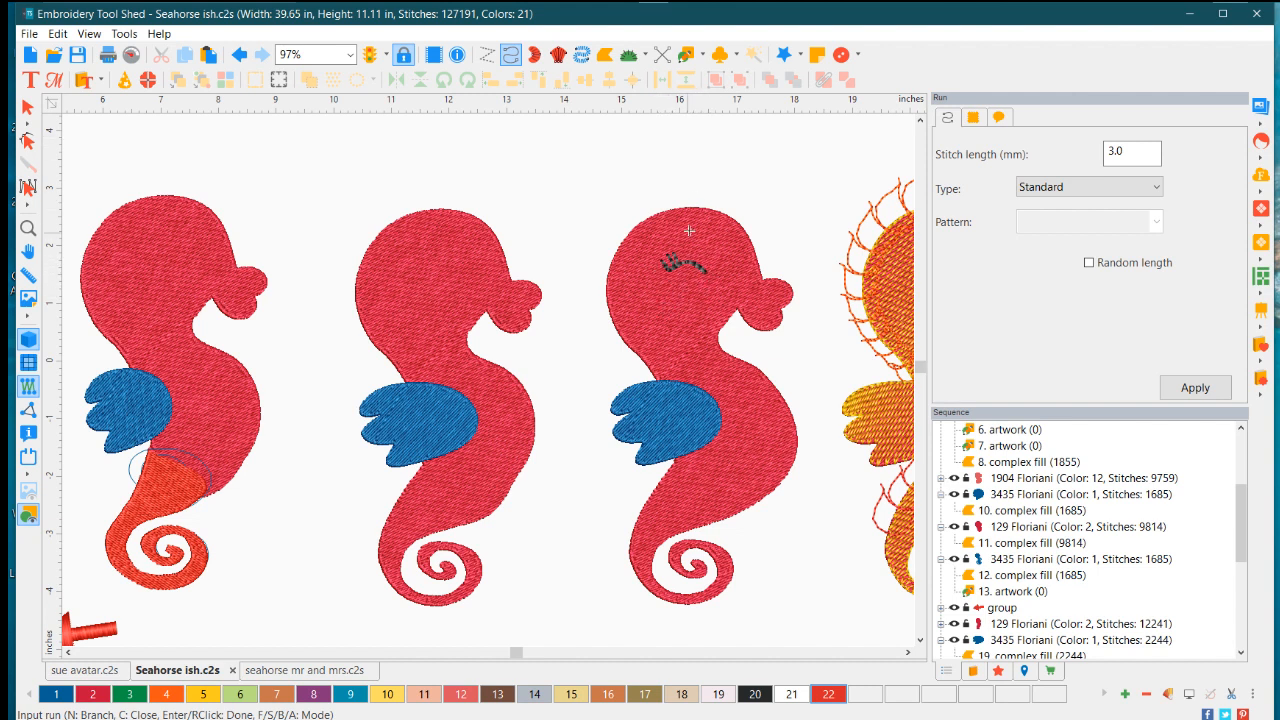
click(759, 173)
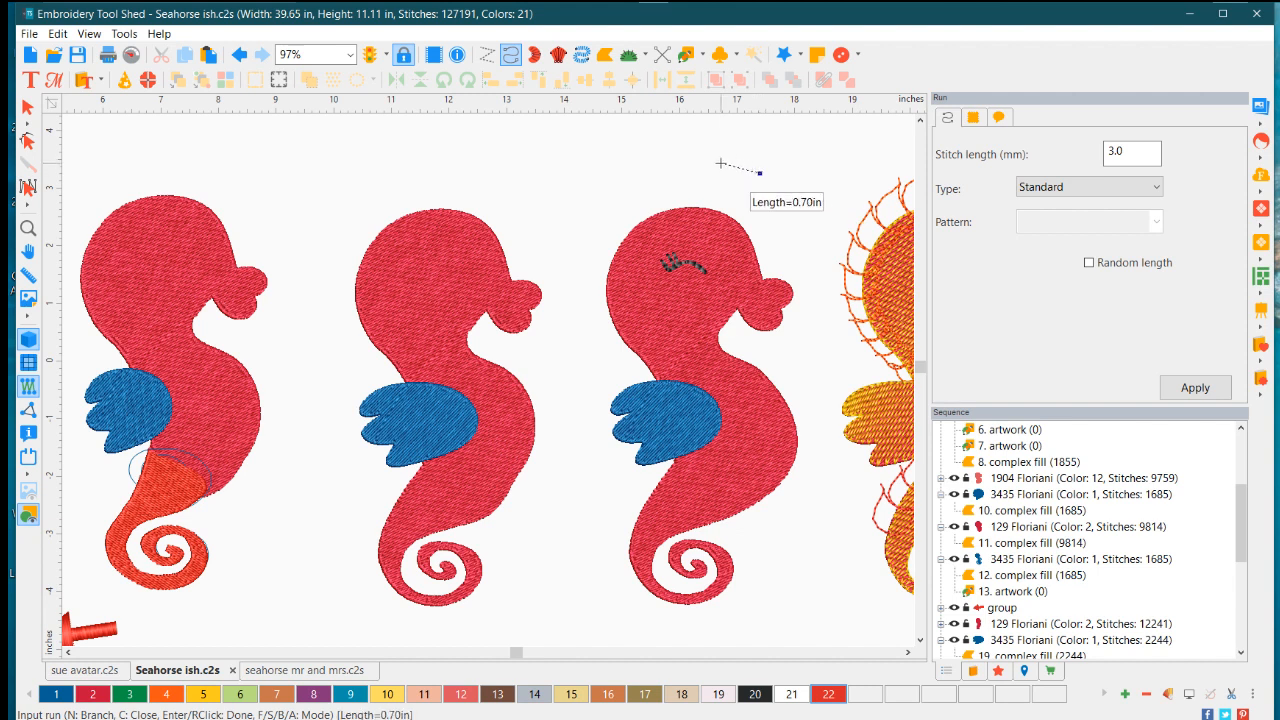
click(720, 165)
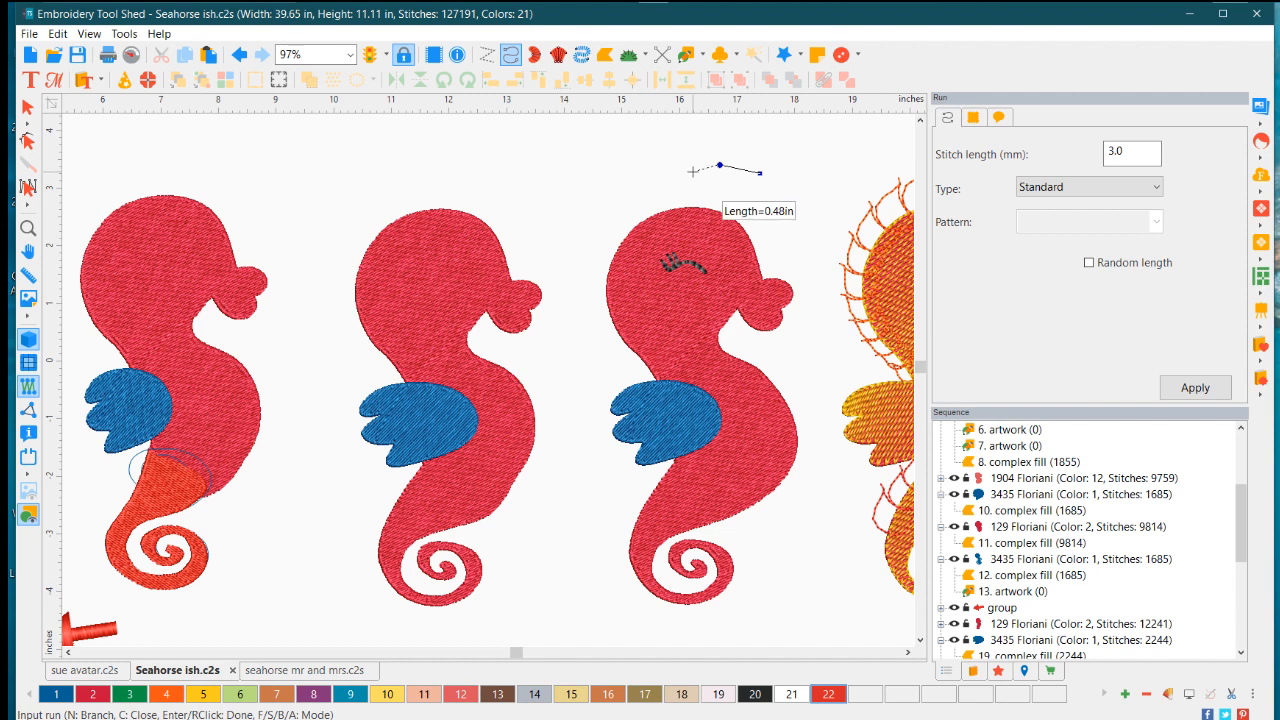
click(686, 176)
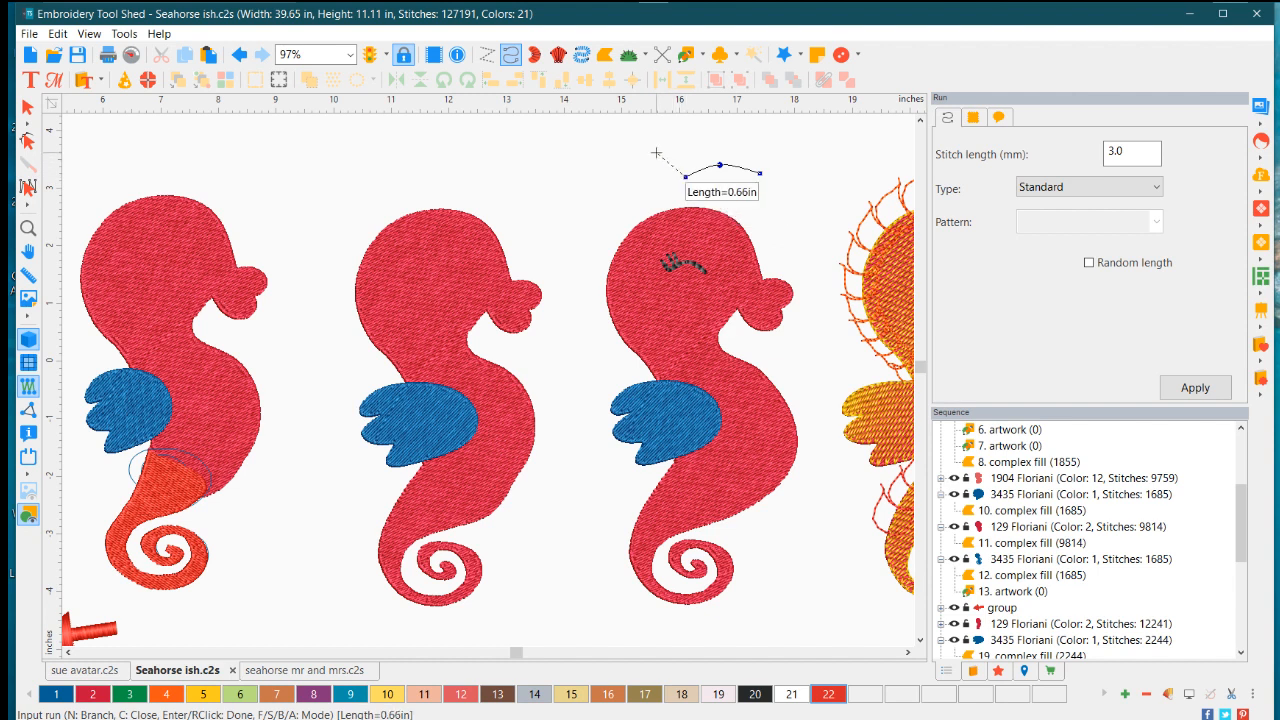
click(656, 153)
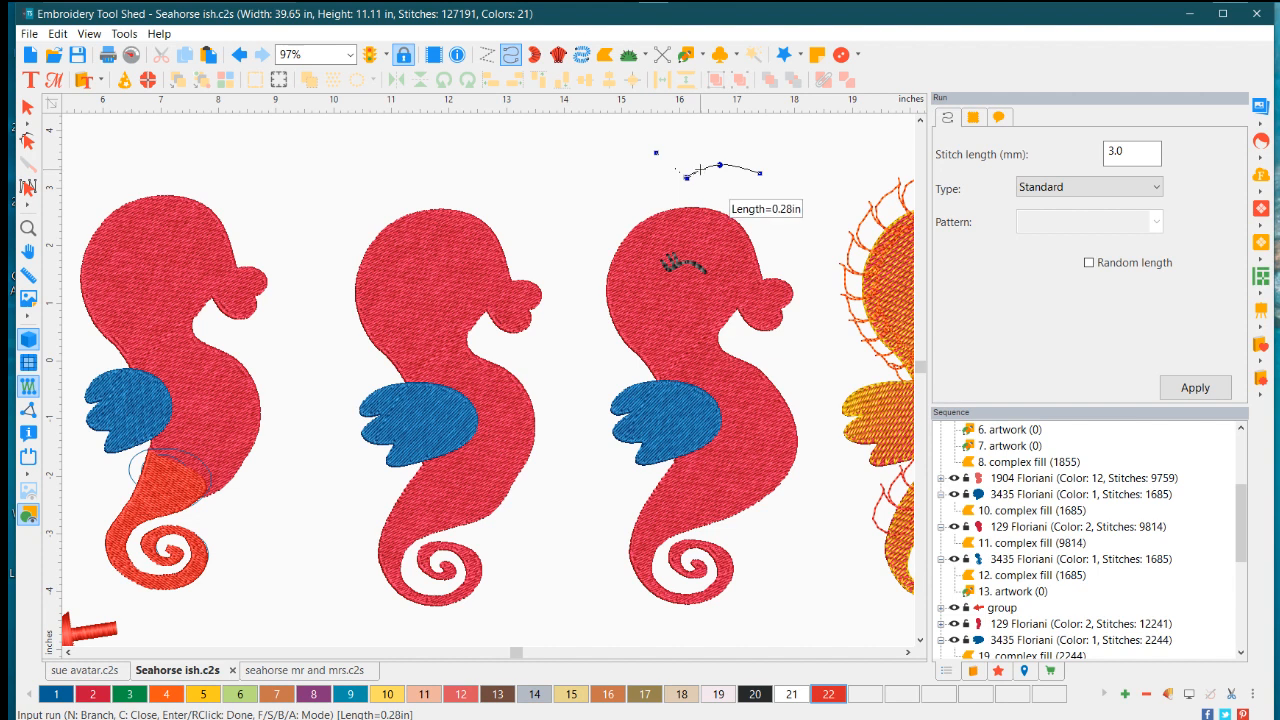
click(672, 153)
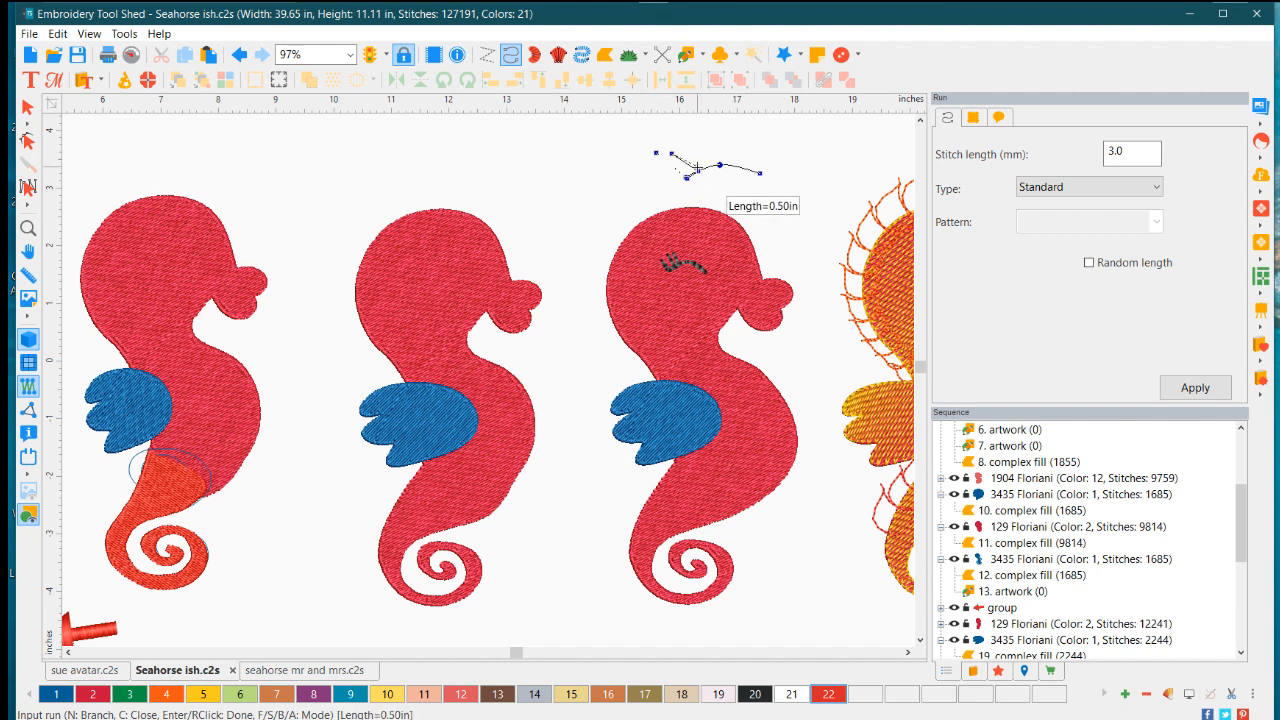
click(690, 140)
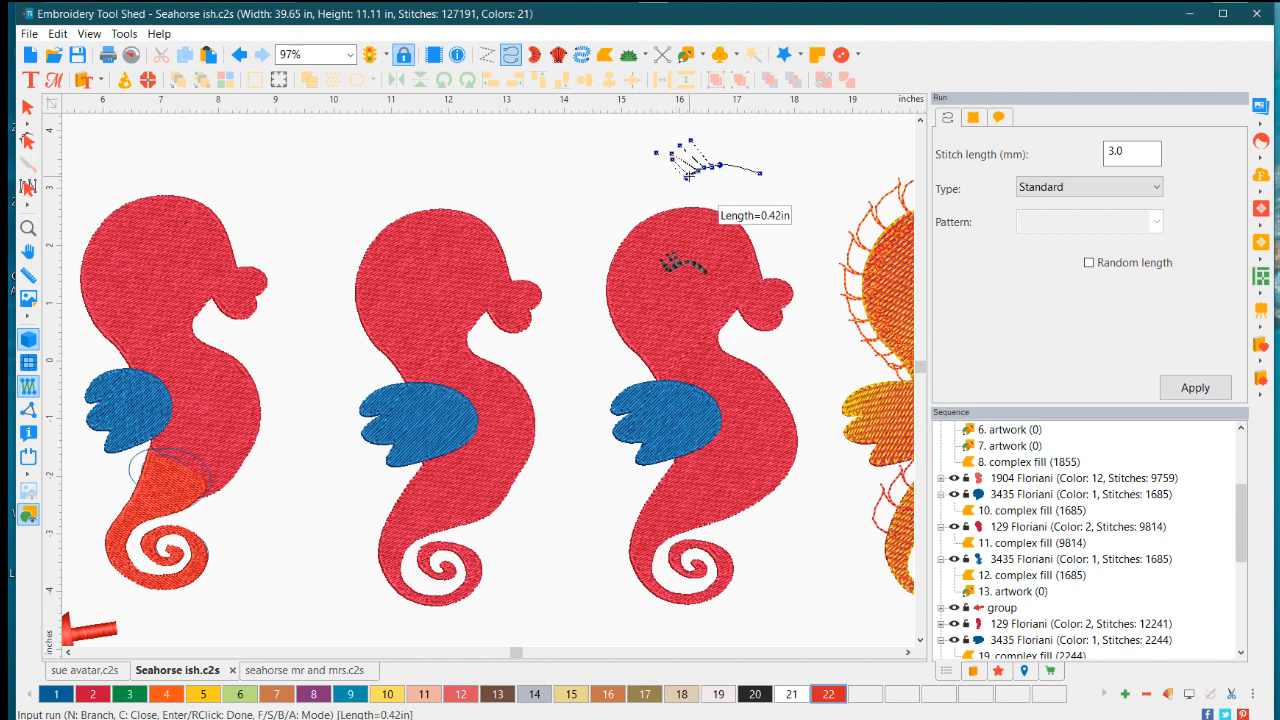
click(720, 163)
click(735, 165)
click(760, 172)
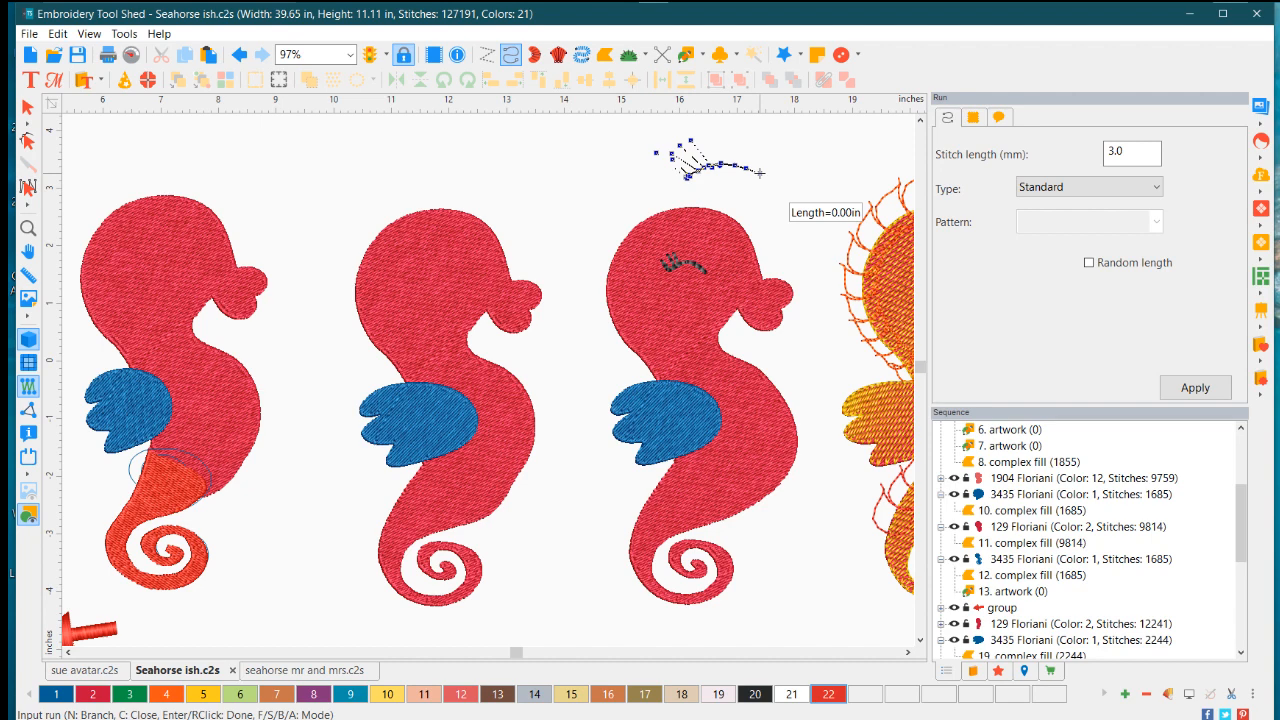
key(Return)
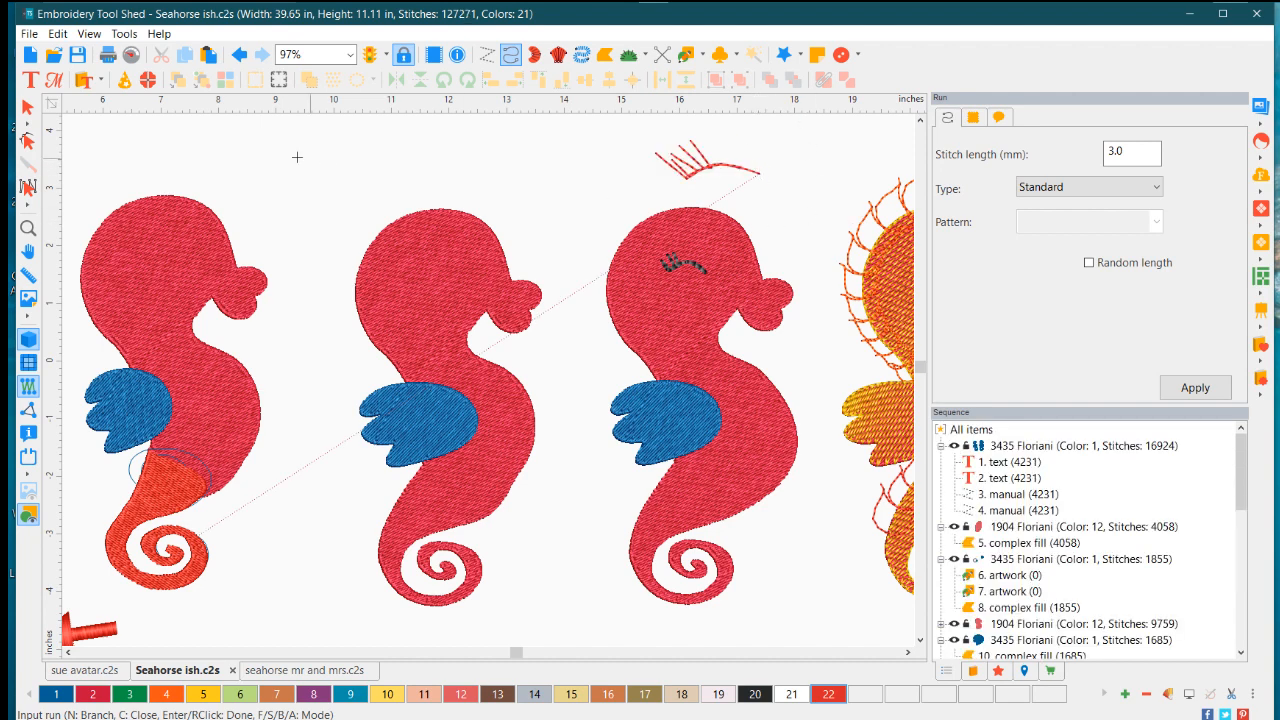
click(28, 107)
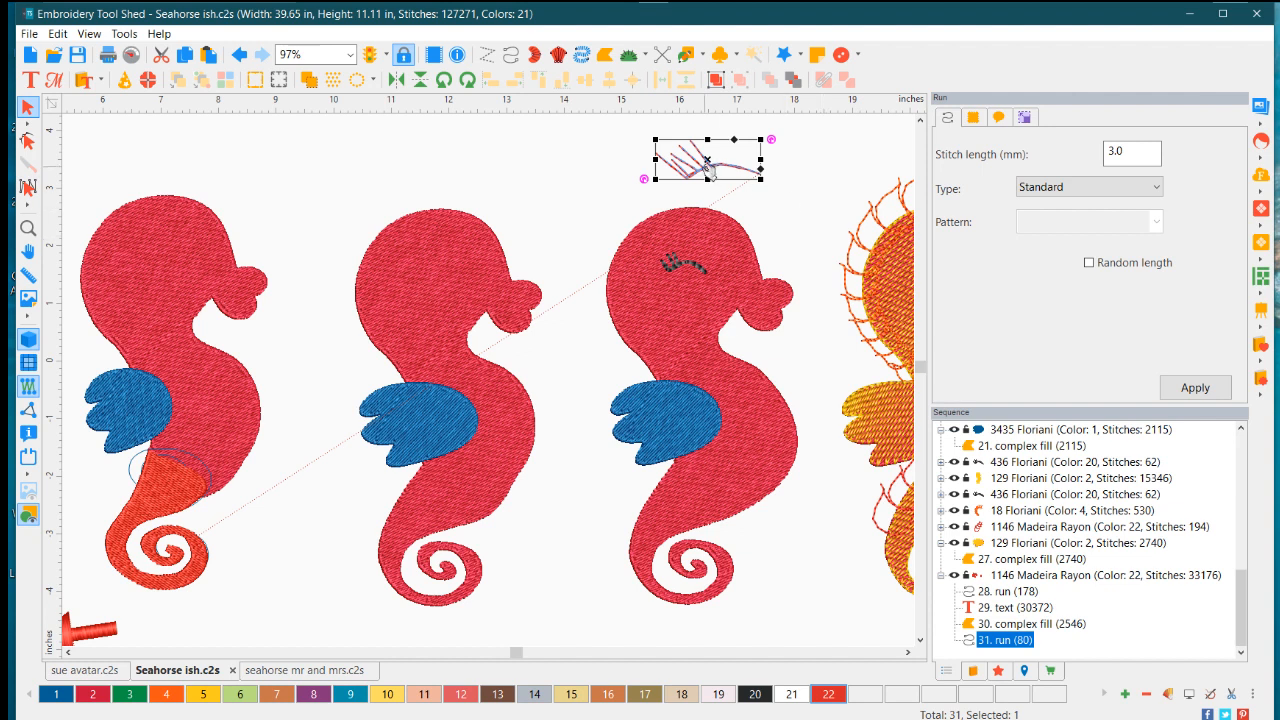
click(815, 219)
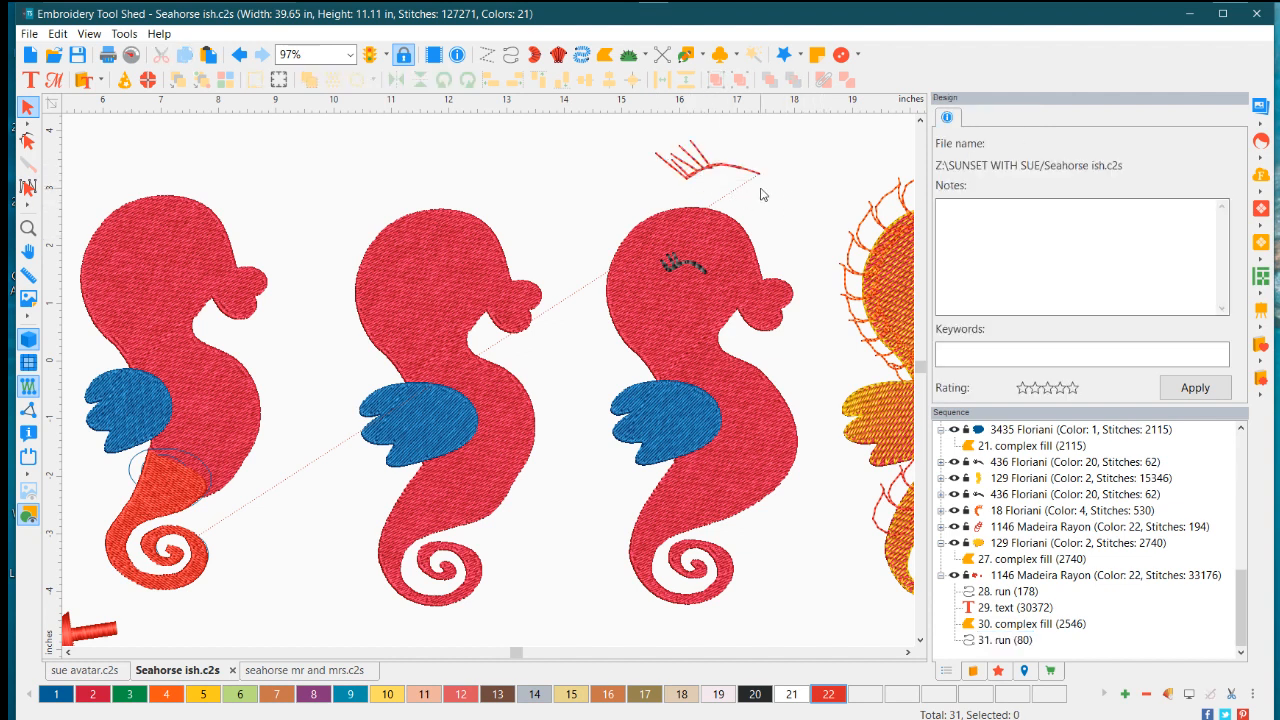
Recolour the newly drawn eye outline with black thread colour 20
click(735, 178)
click(755, 694)
click(774, 597)
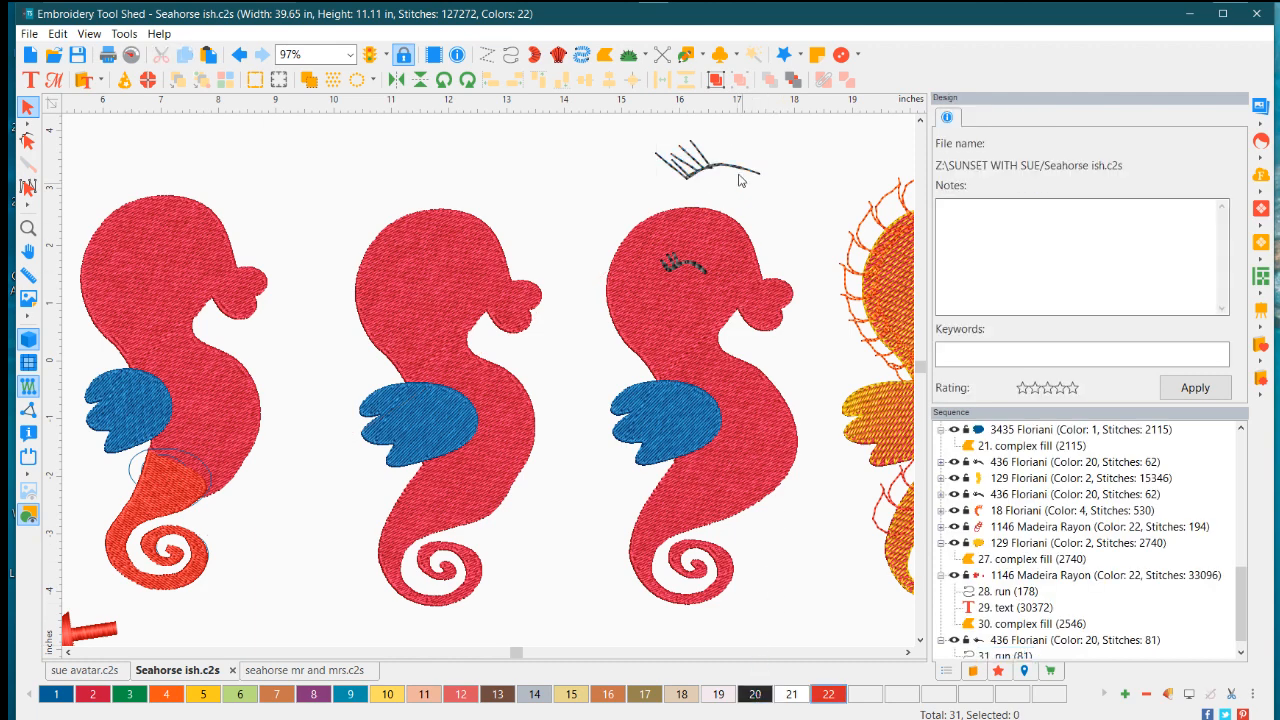
Scale the black practice eye down to about half its size and delete it from the design
click(773, 183)
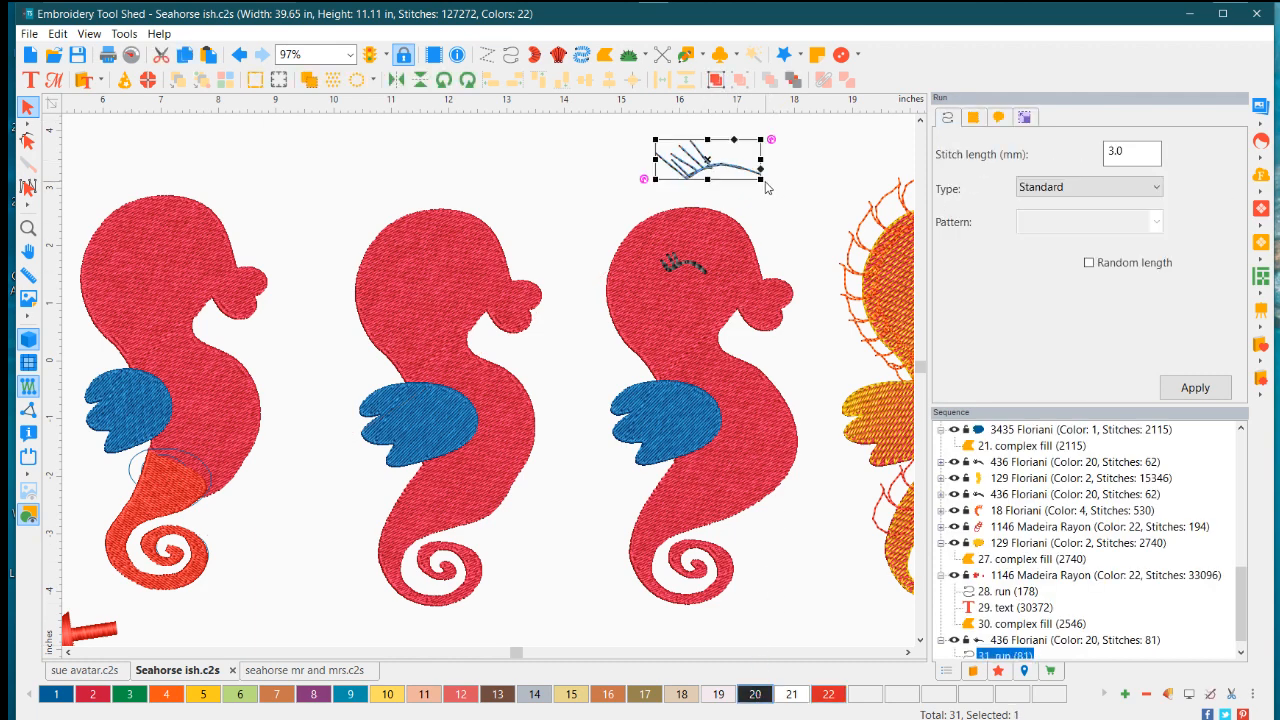
drag(762, 180, 714, 160)
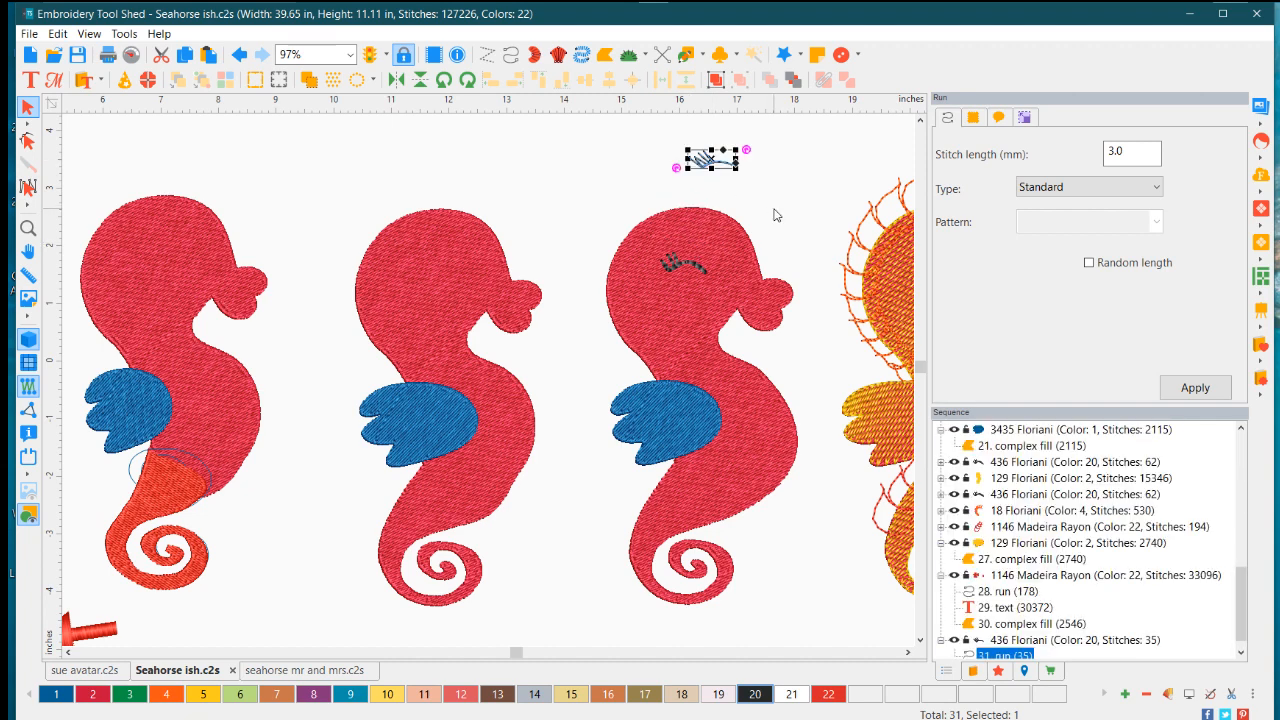
key(Delete)
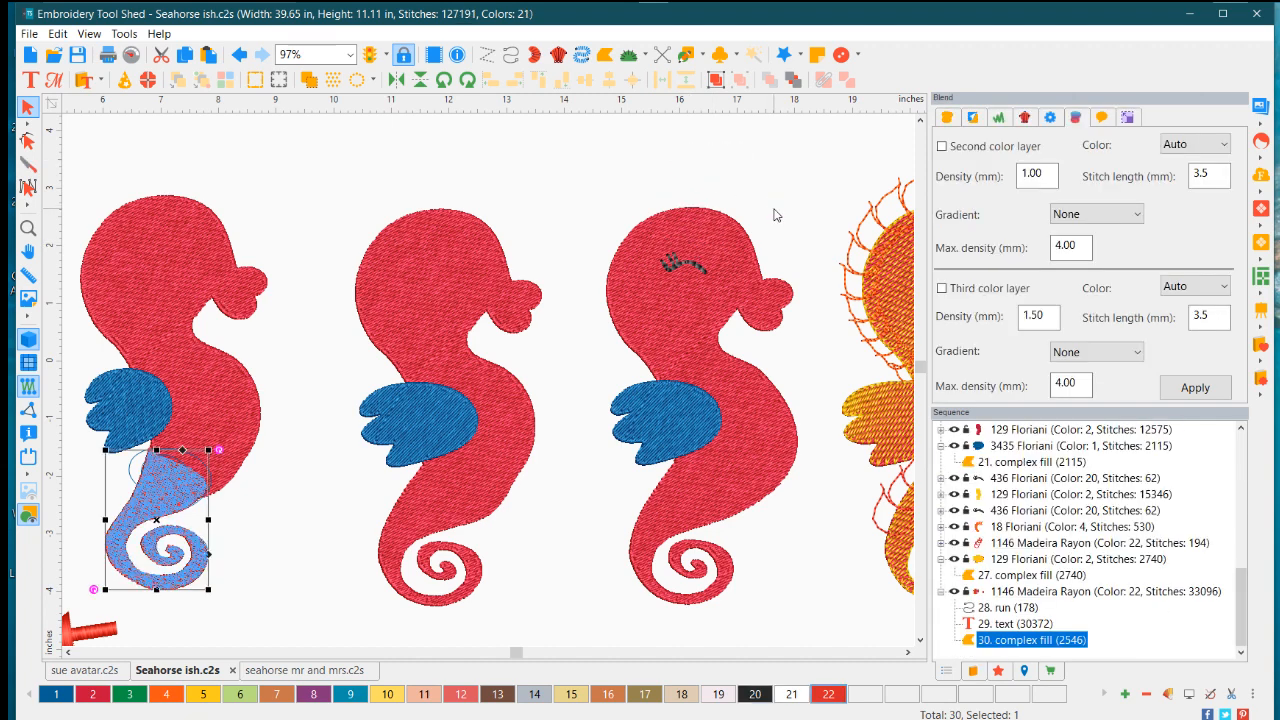
click(806, 608)
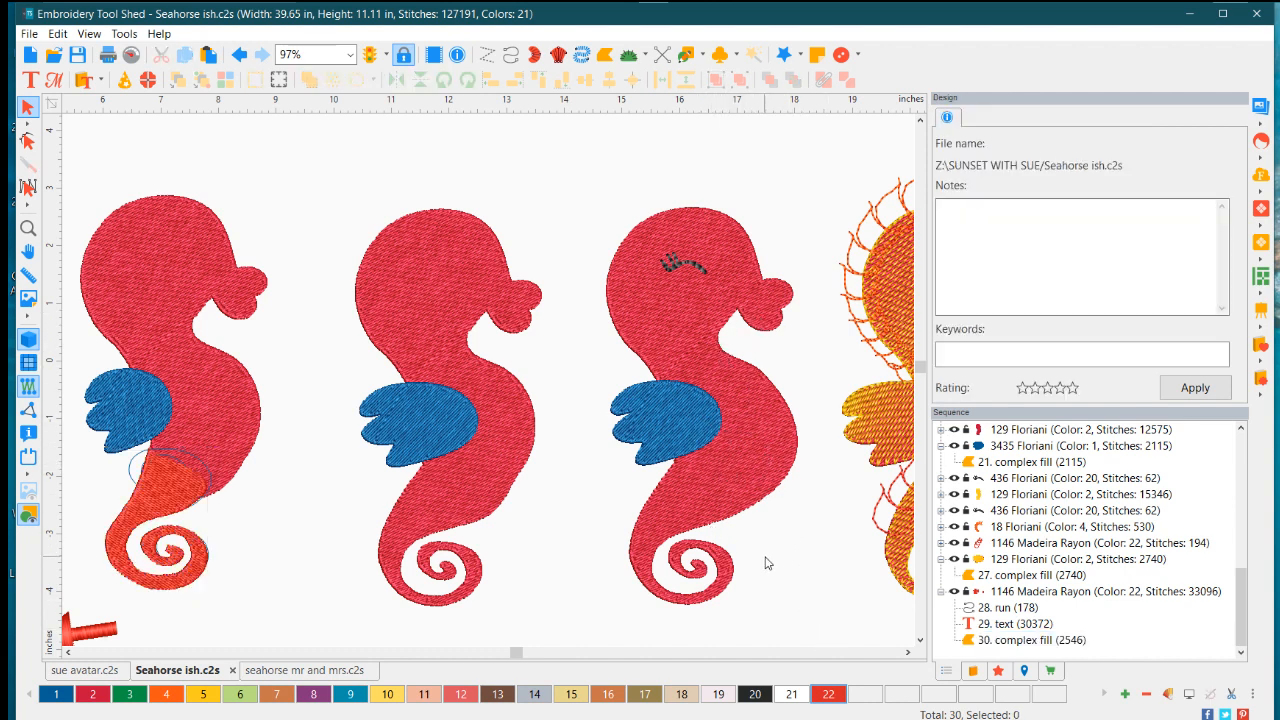
Select the spiky motif run behind the orange seahorse's head and inspect its motif settings
click(909, 653)
click(909, 653)
click(909, 653)
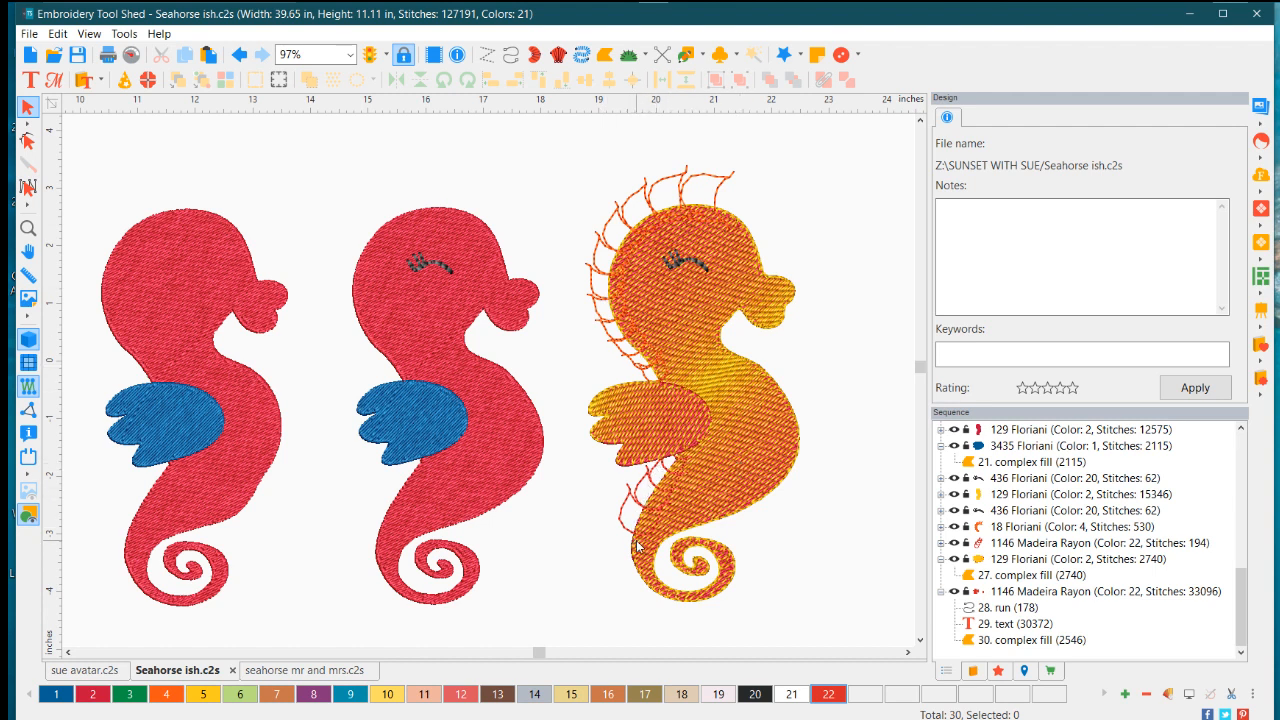
click(662, 190)
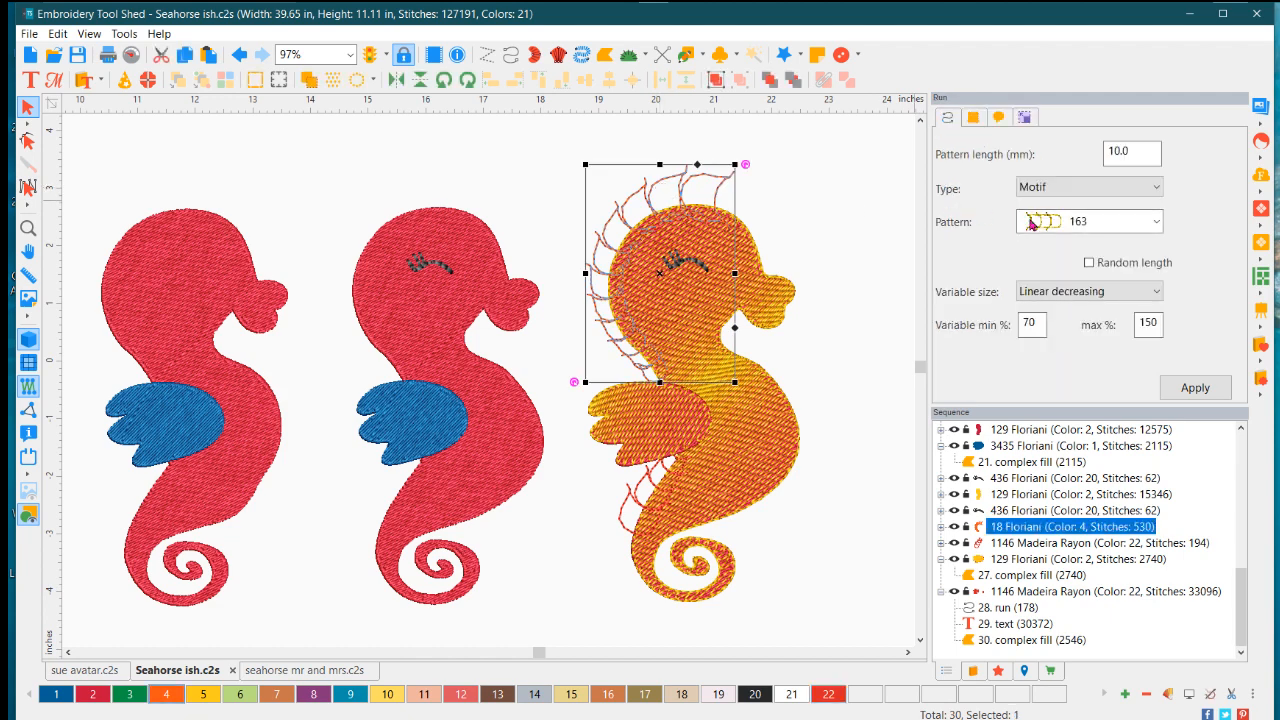
Change the motif run behind the orange seahorse's head to pattern 144 and apply it
click(1152, 224)
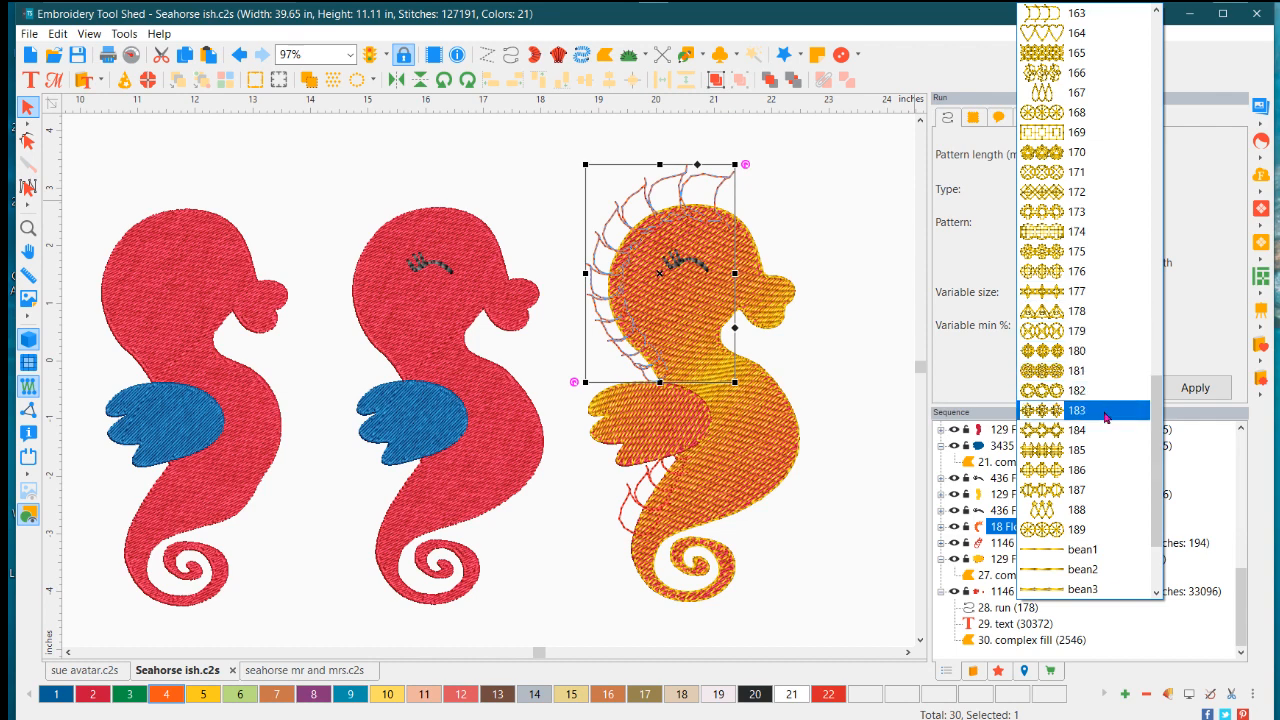
scroll(1105, 400, up, 6)
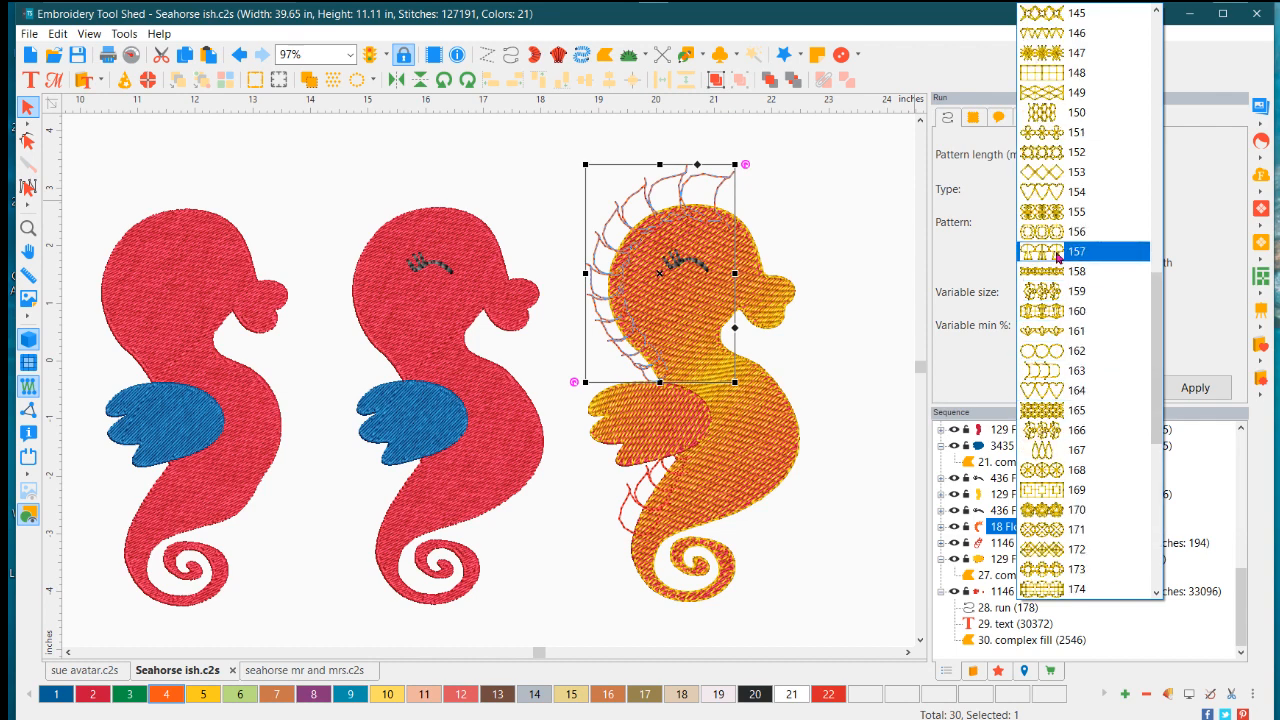
scroll(1048, 252, up, 2)
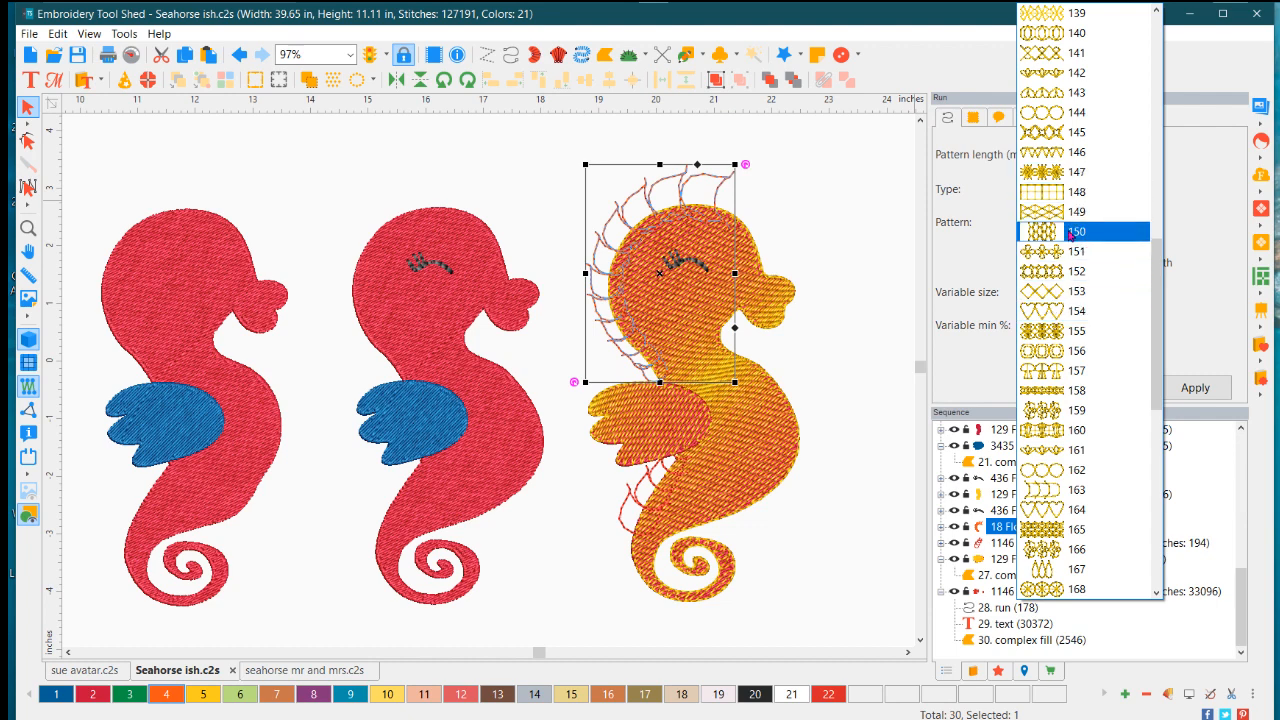
scroll(1063, 193, up, 2)
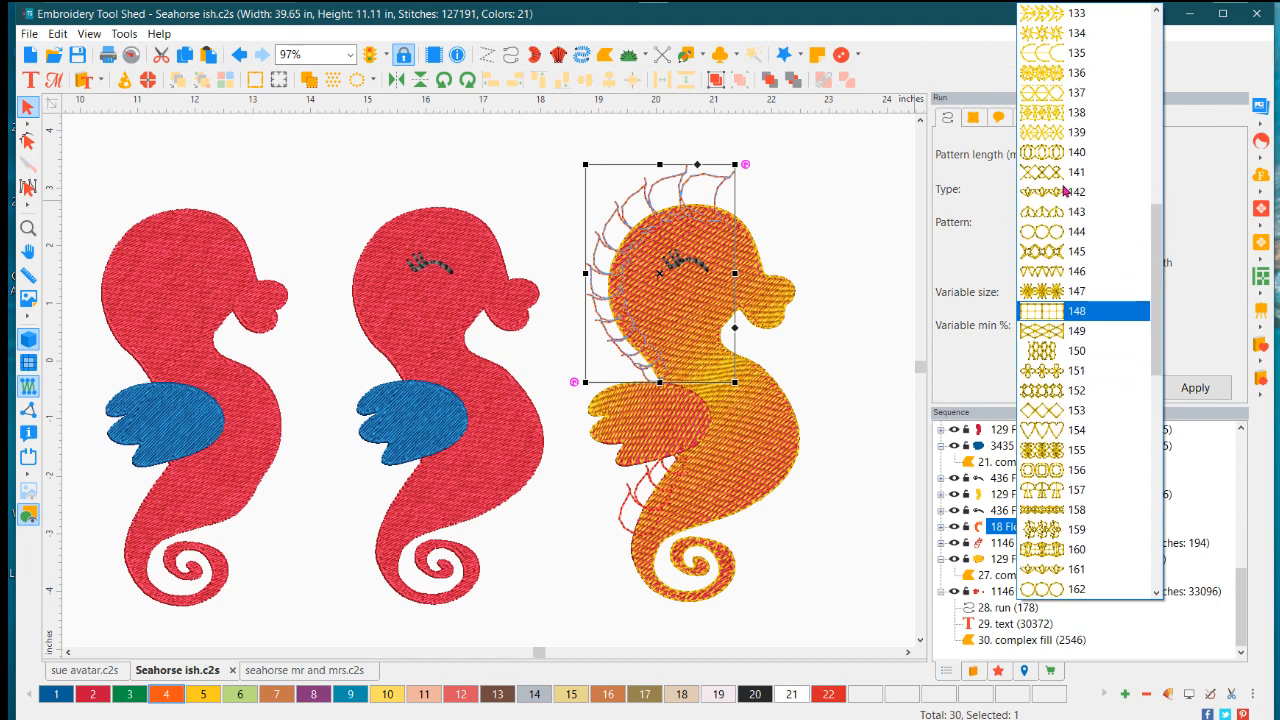
click(1055, 232)
click(1195, 388)
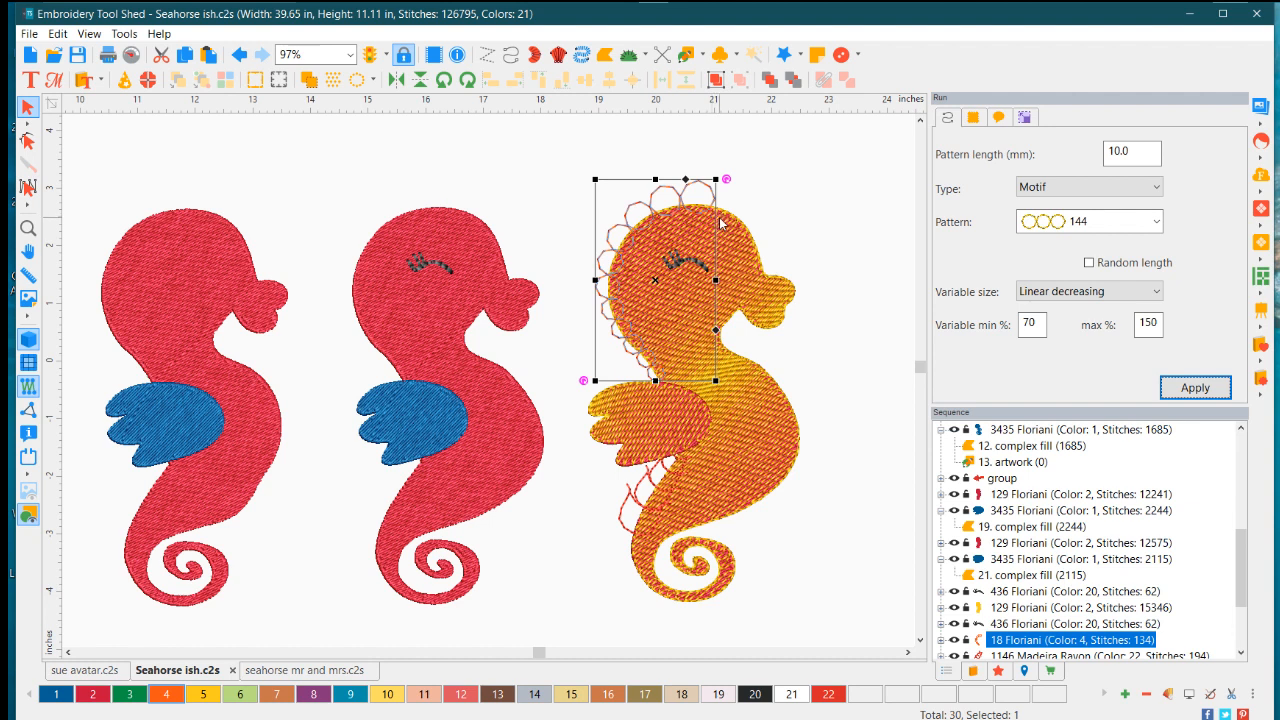
click(779, 228)
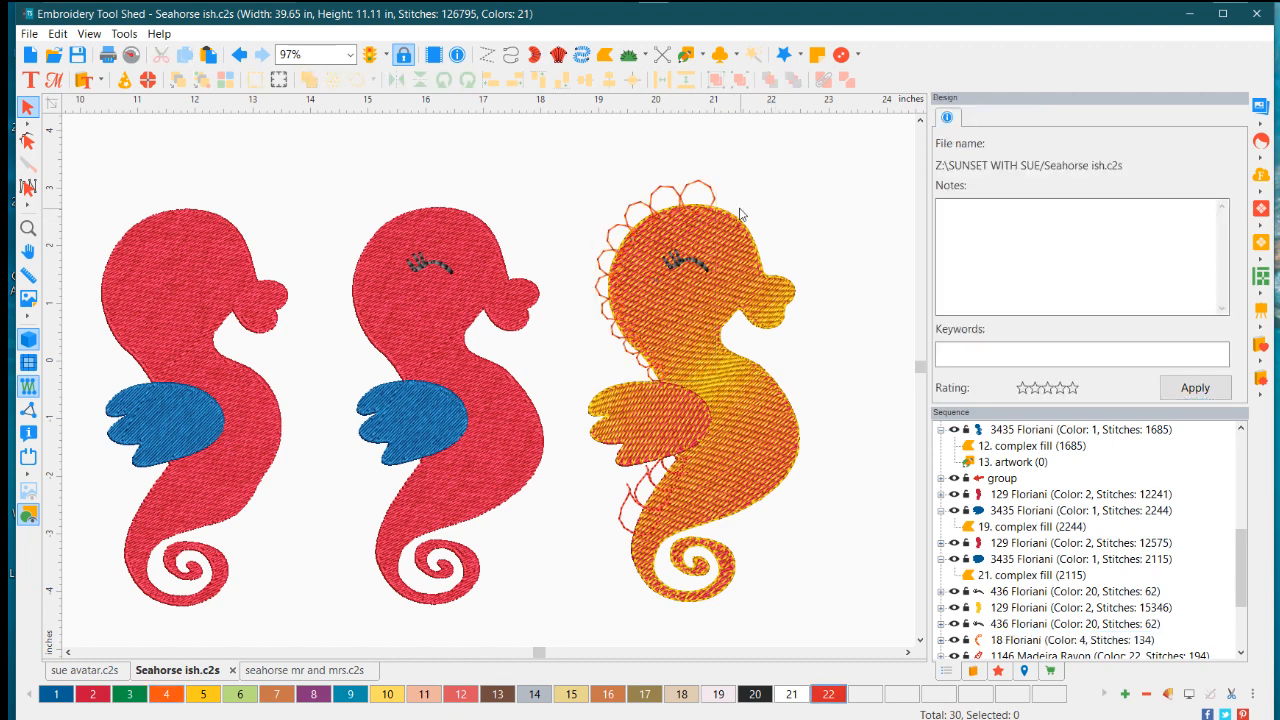
Inspect the motif run behind the orange seahorse's head, its size settings and its look on the design
click(712, 193)
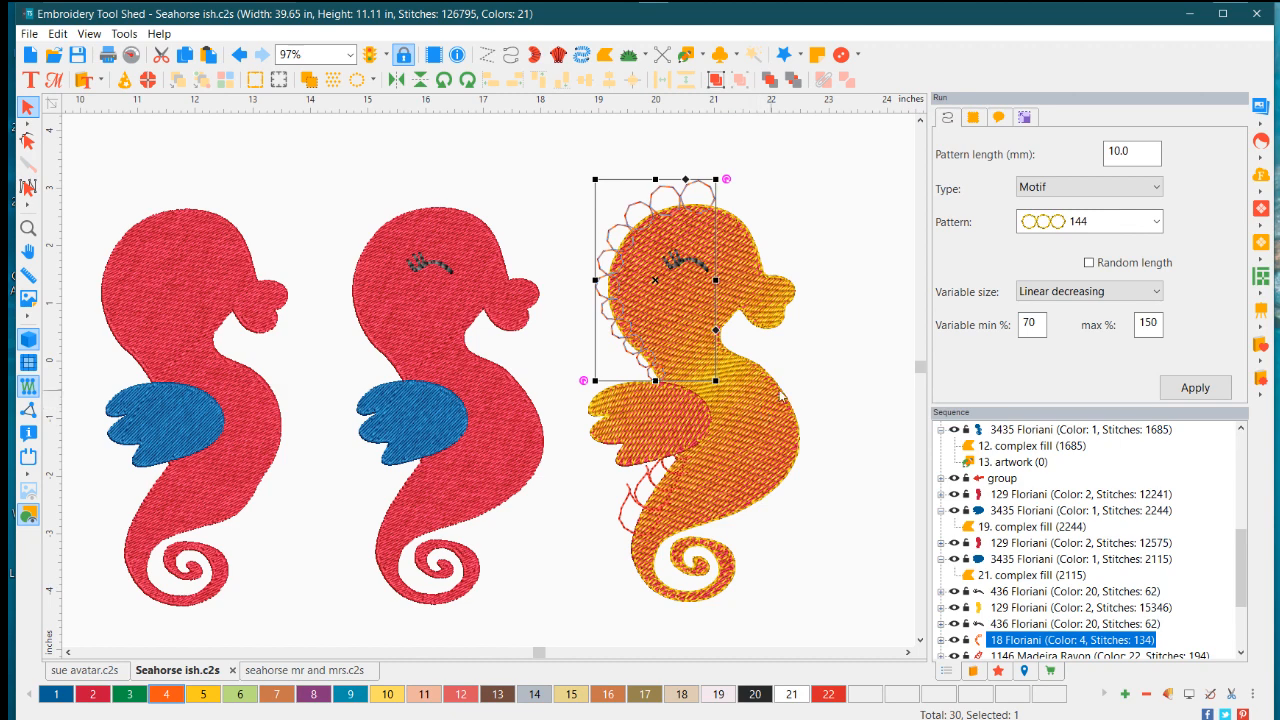
click(843, 372)
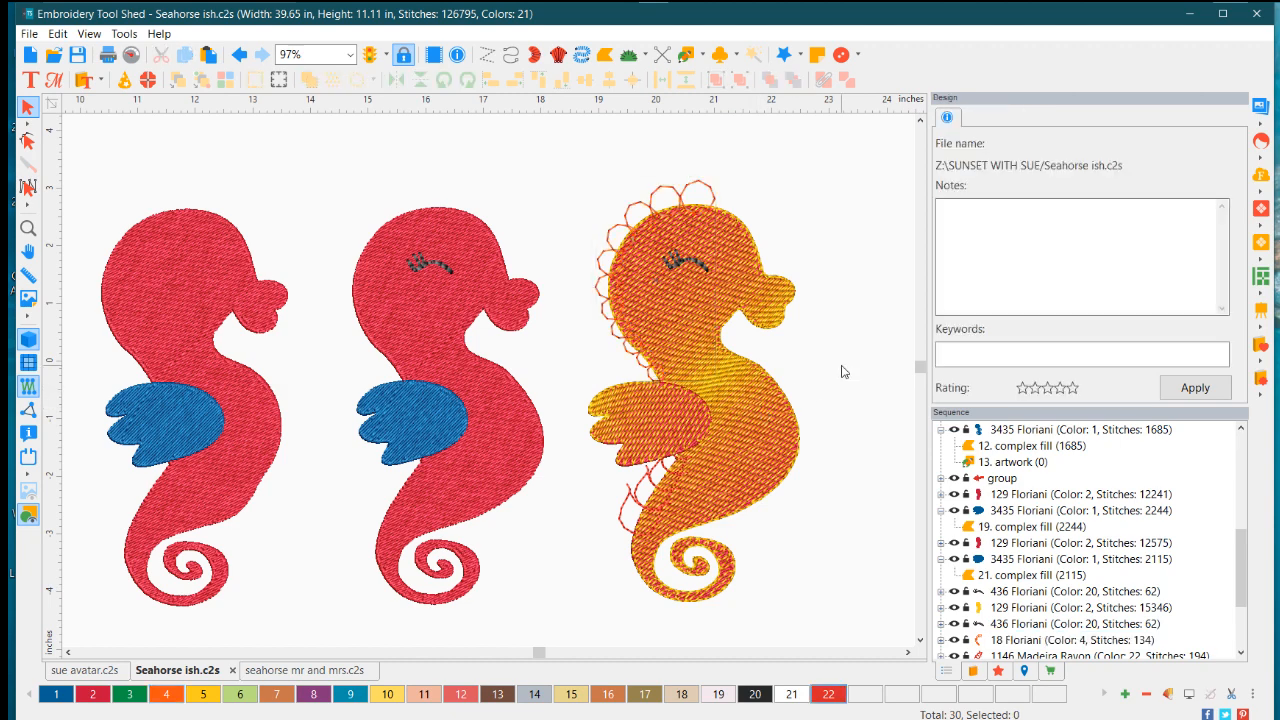
click(708, 189)
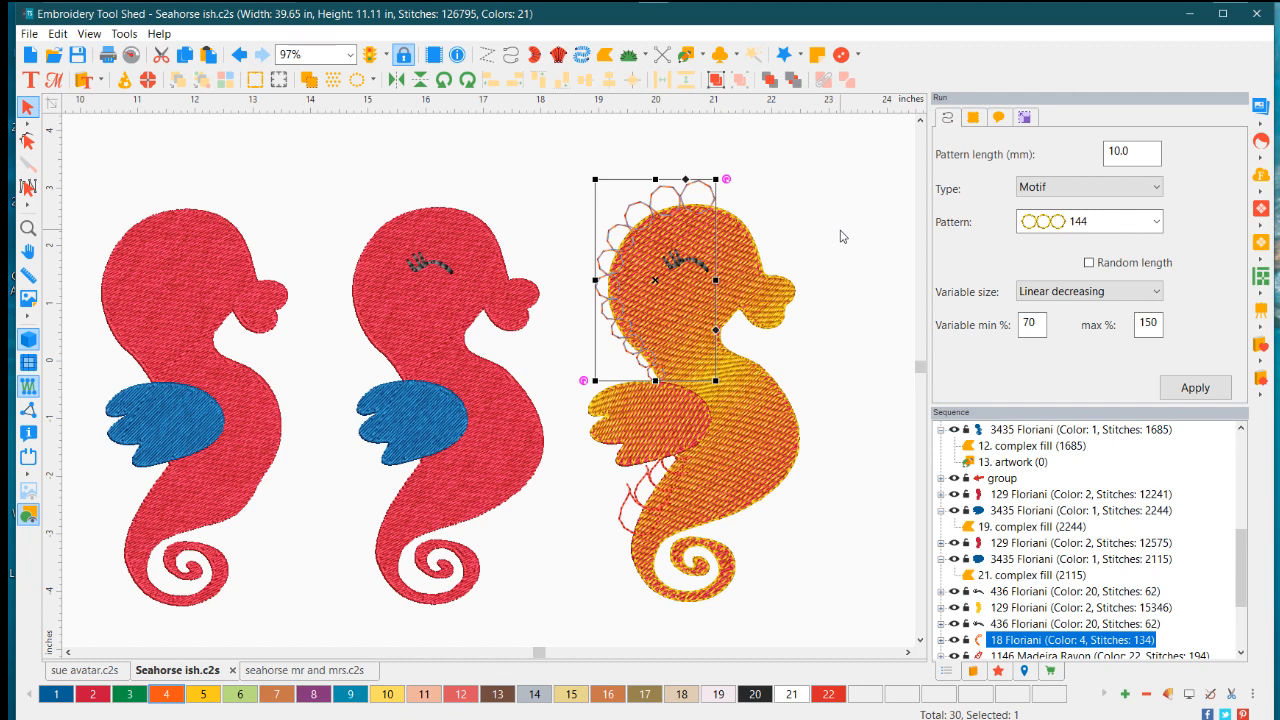
click(801, 288)
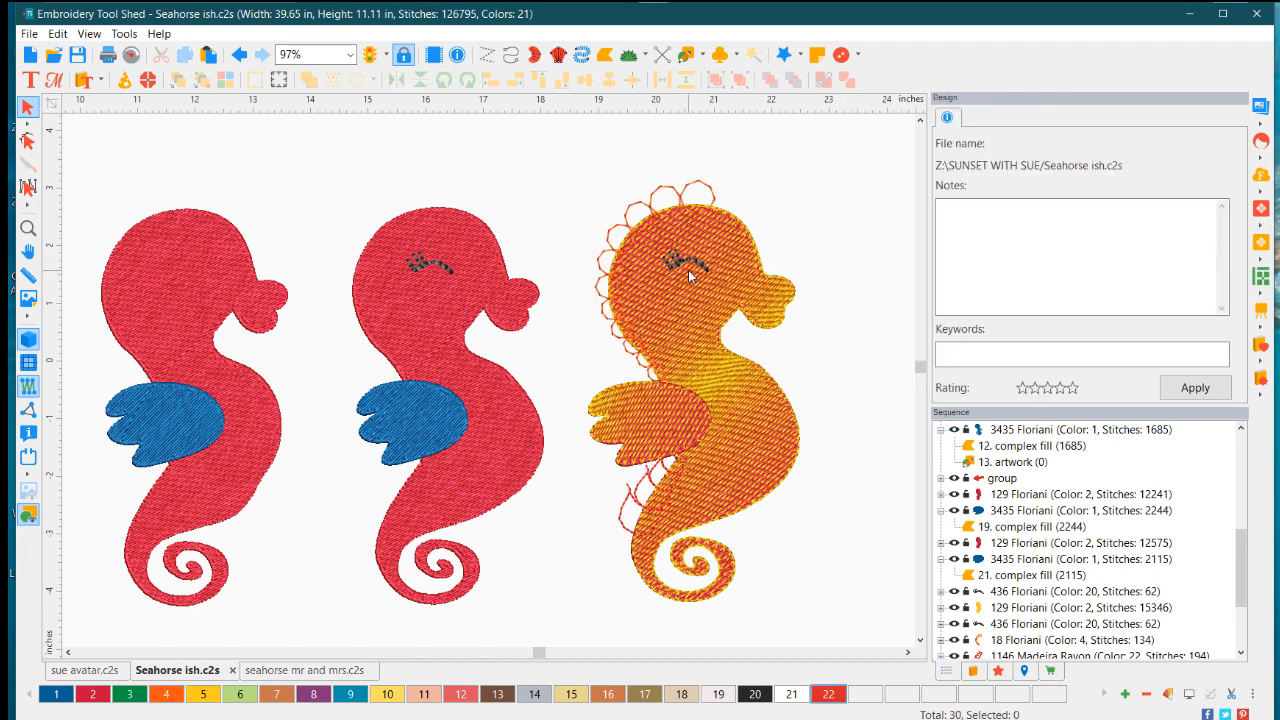
scroll(689, 277, down, 3)
scroll(663, 320, up, 2)
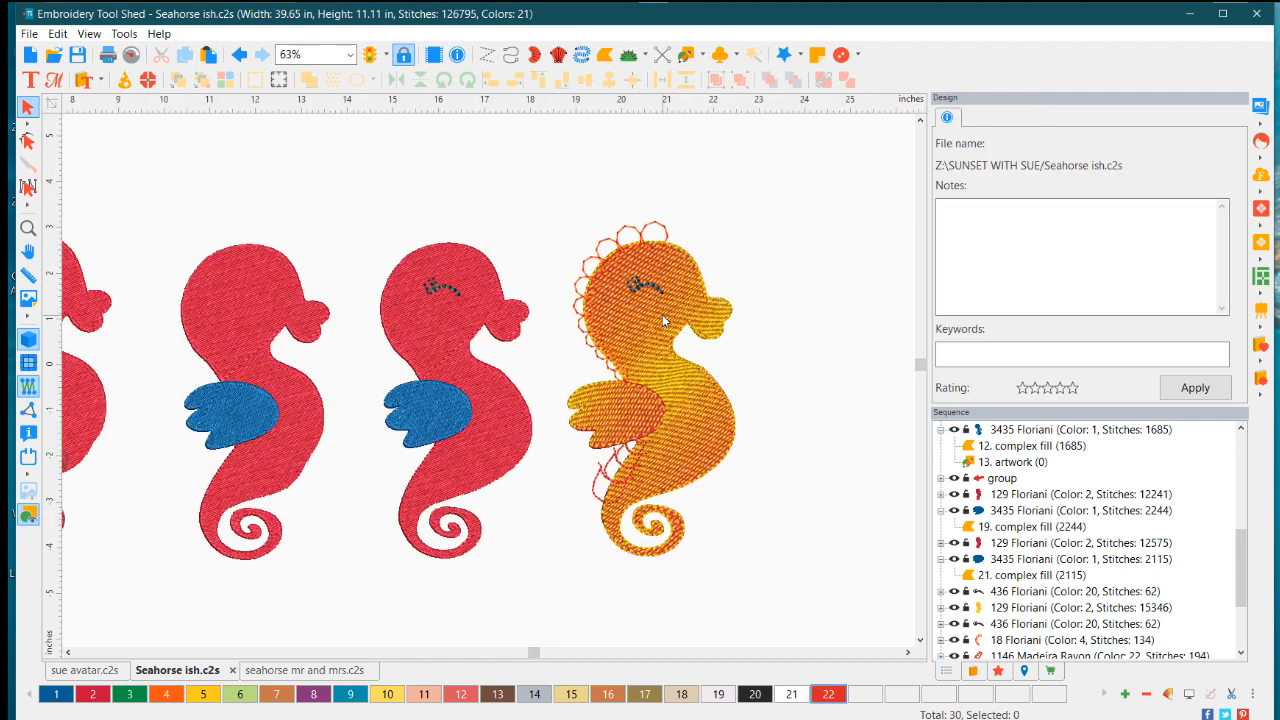
scroll(662, 318, up, 3)
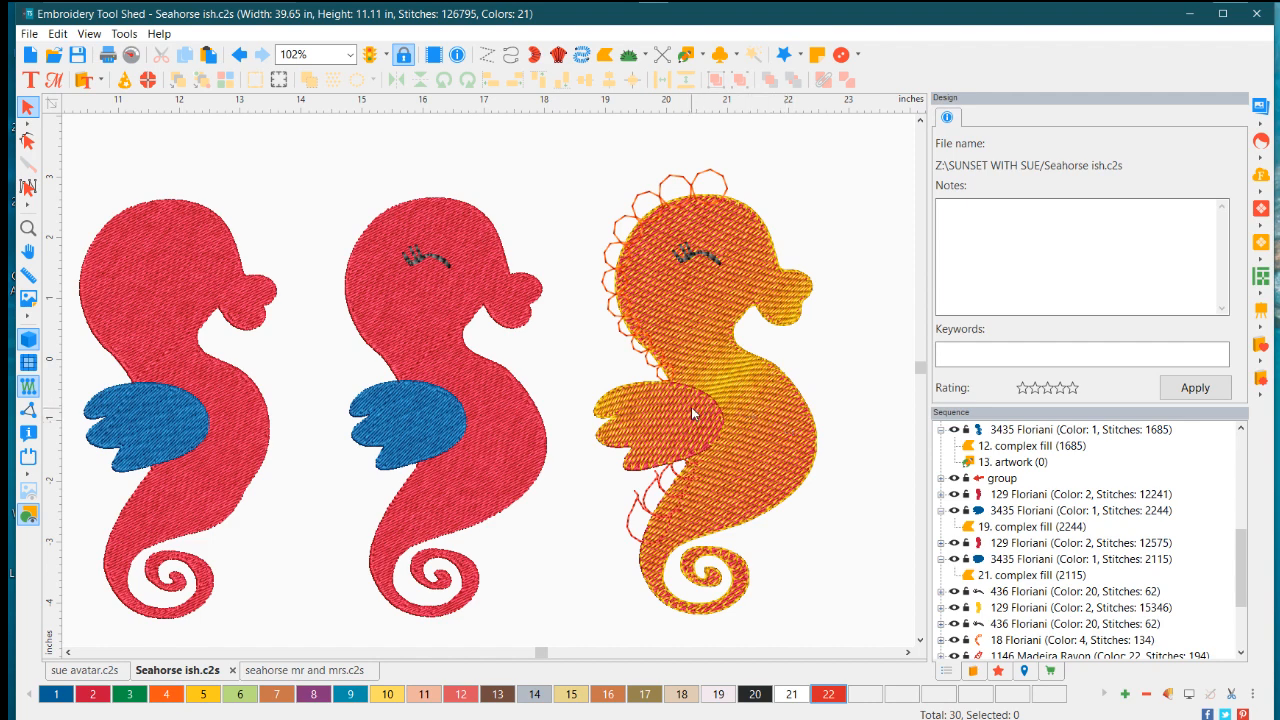
scroll(724, 430, down, 2)
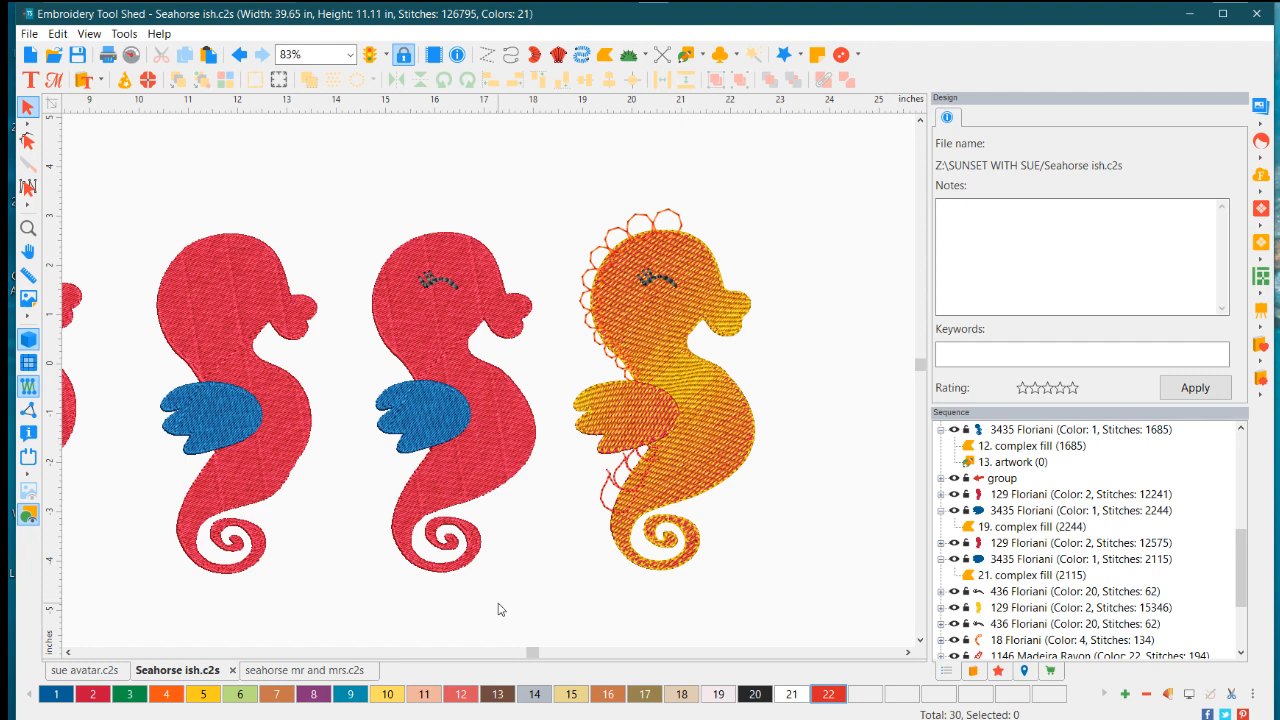
Switch to the seahorse mr and mrs.c2s design and examine the two facing seahorses up close, including the bow tie
click(318, 674)
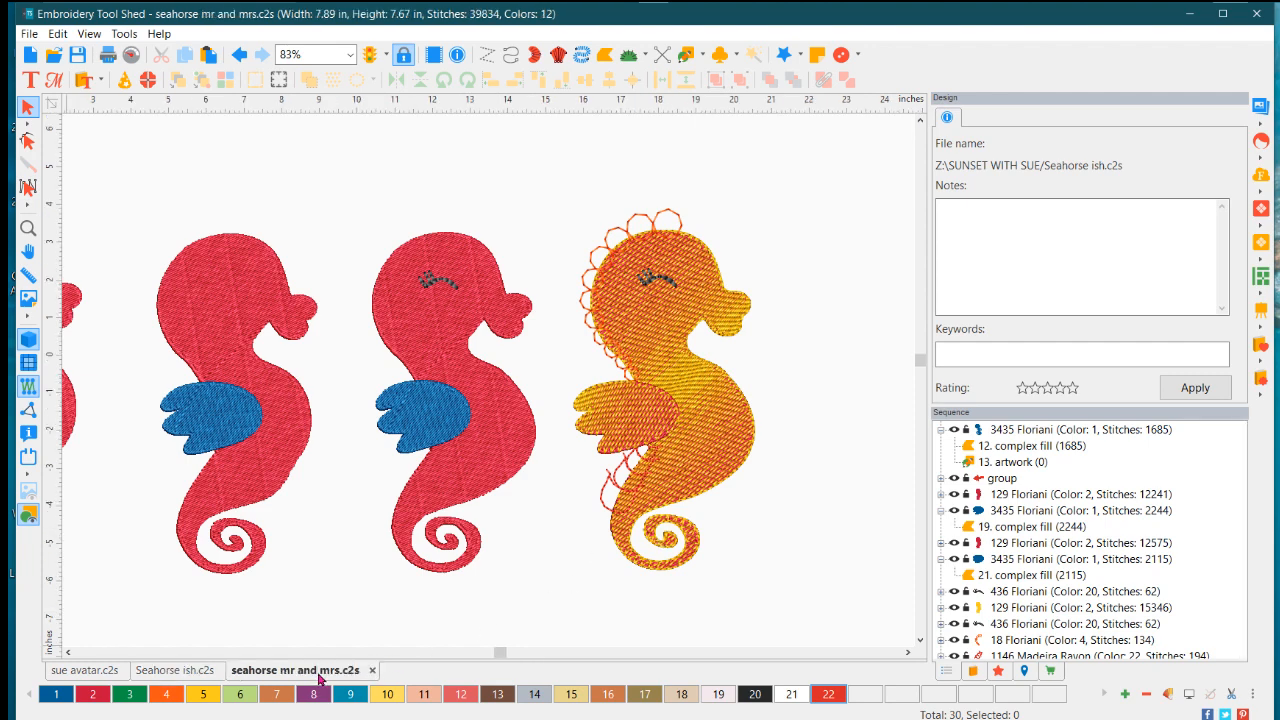
click(908, 652)
click(908, 652)
scroll(563, 551, up, 4)
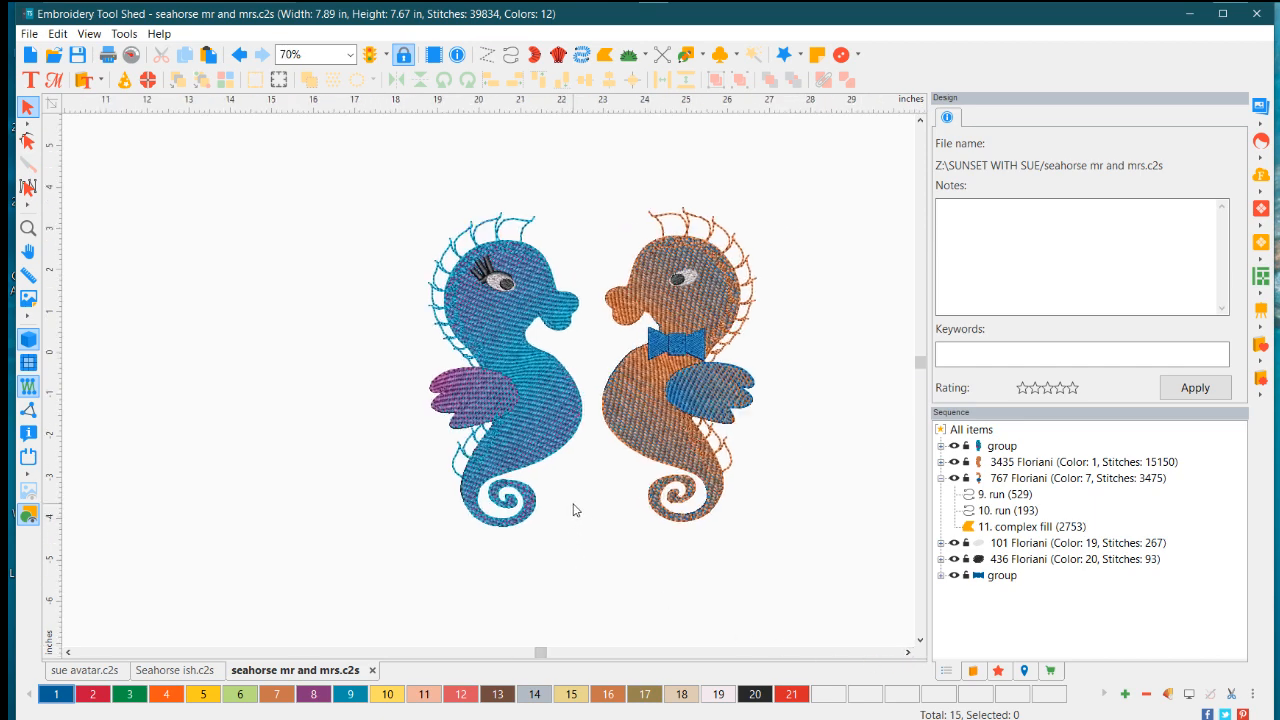
scroll(587, 417, up, 1)
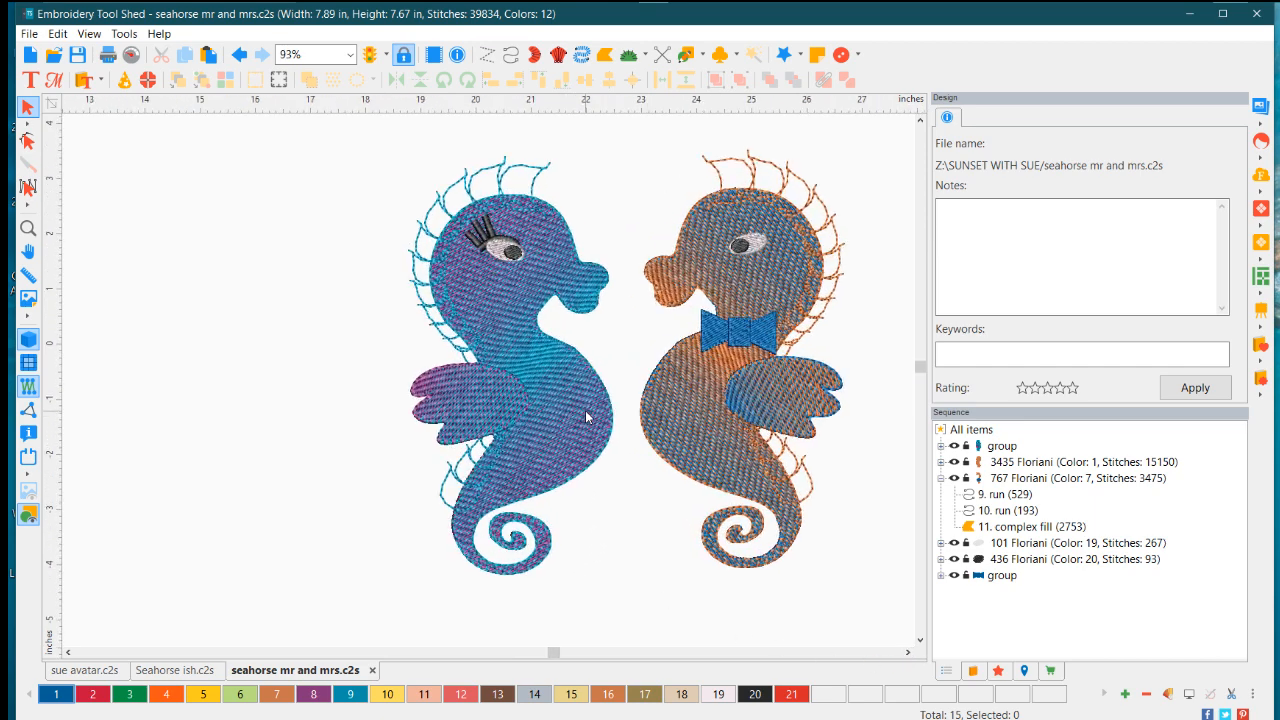
scroll(588, 412, up, 1)
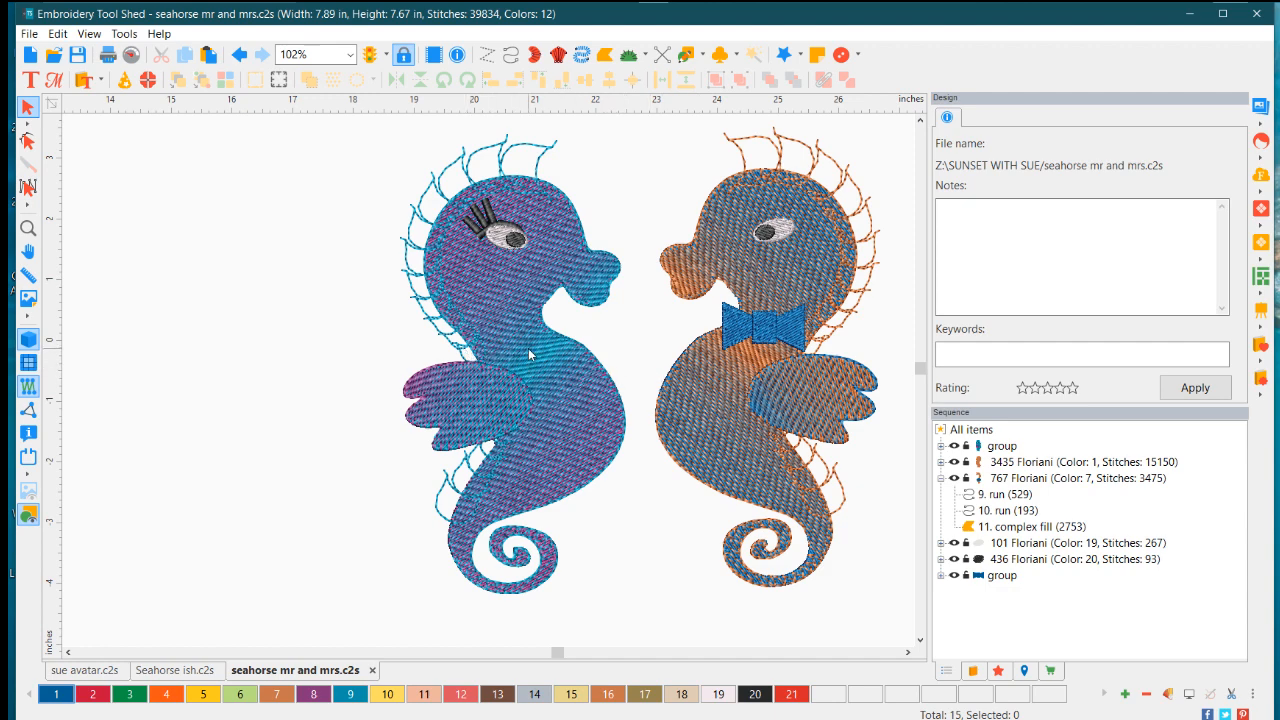
scroll(632, 238, up, 1)
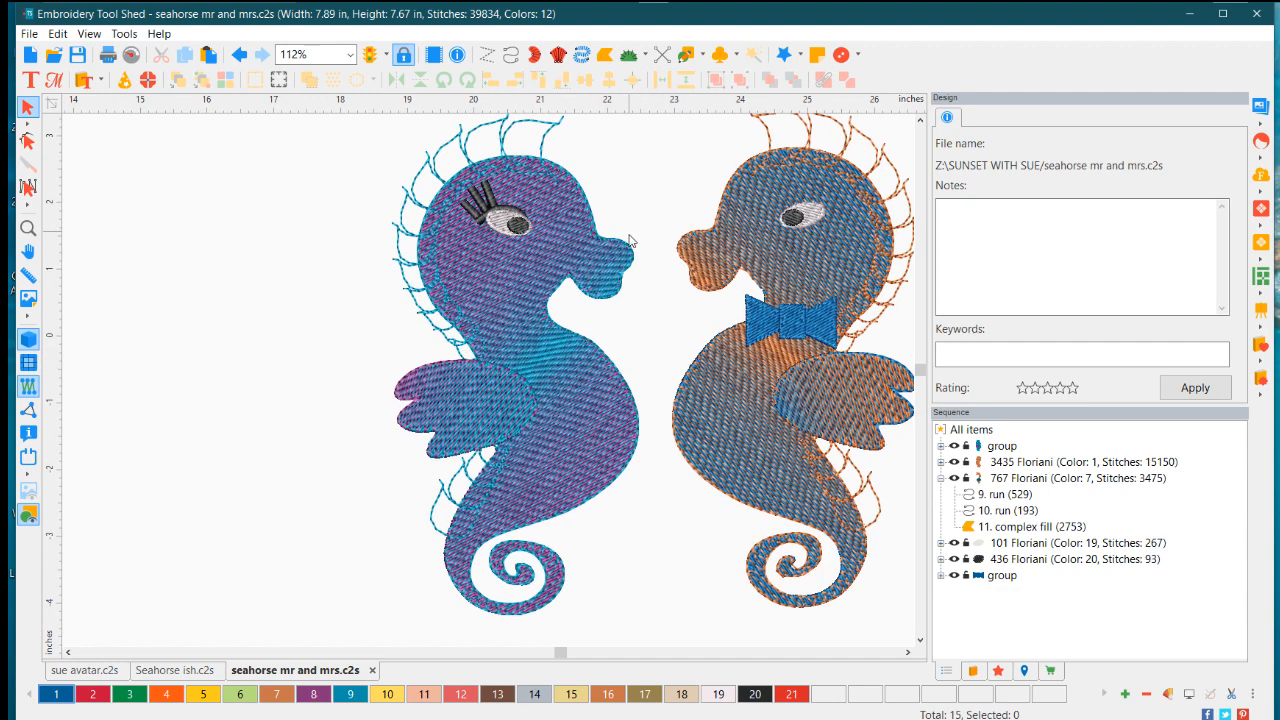
click(920, 119)
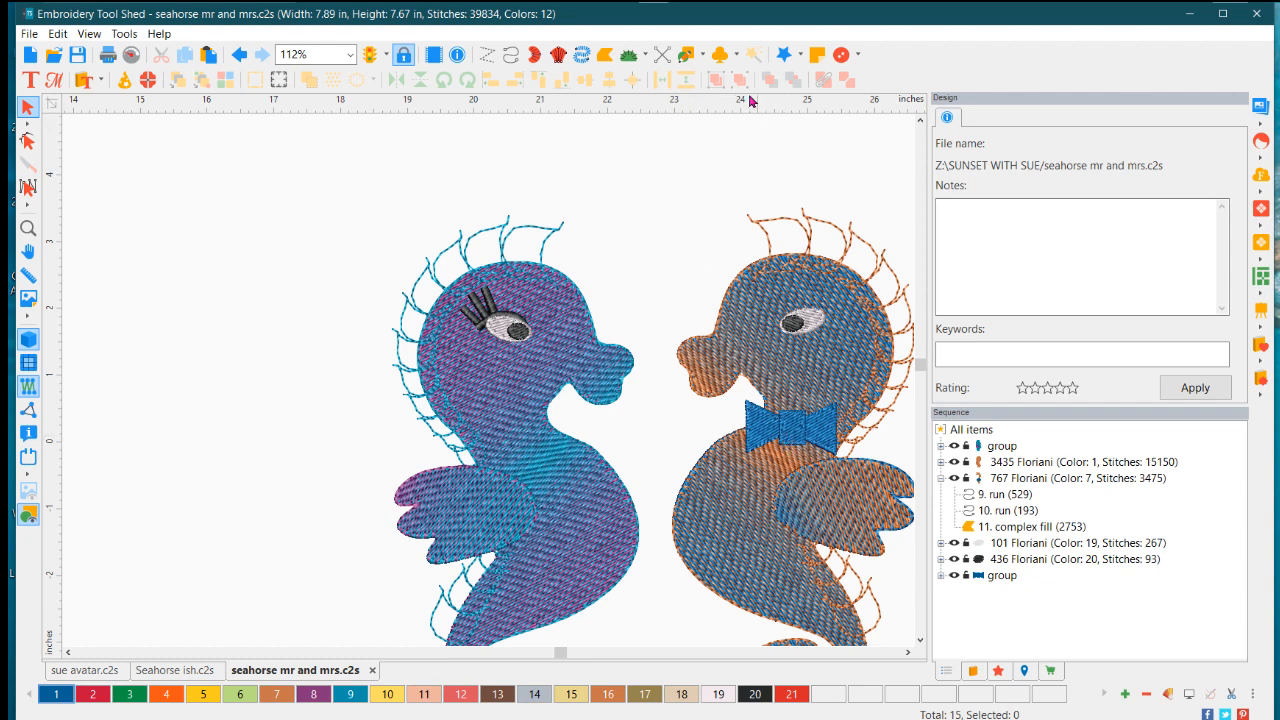
click(704, 58)
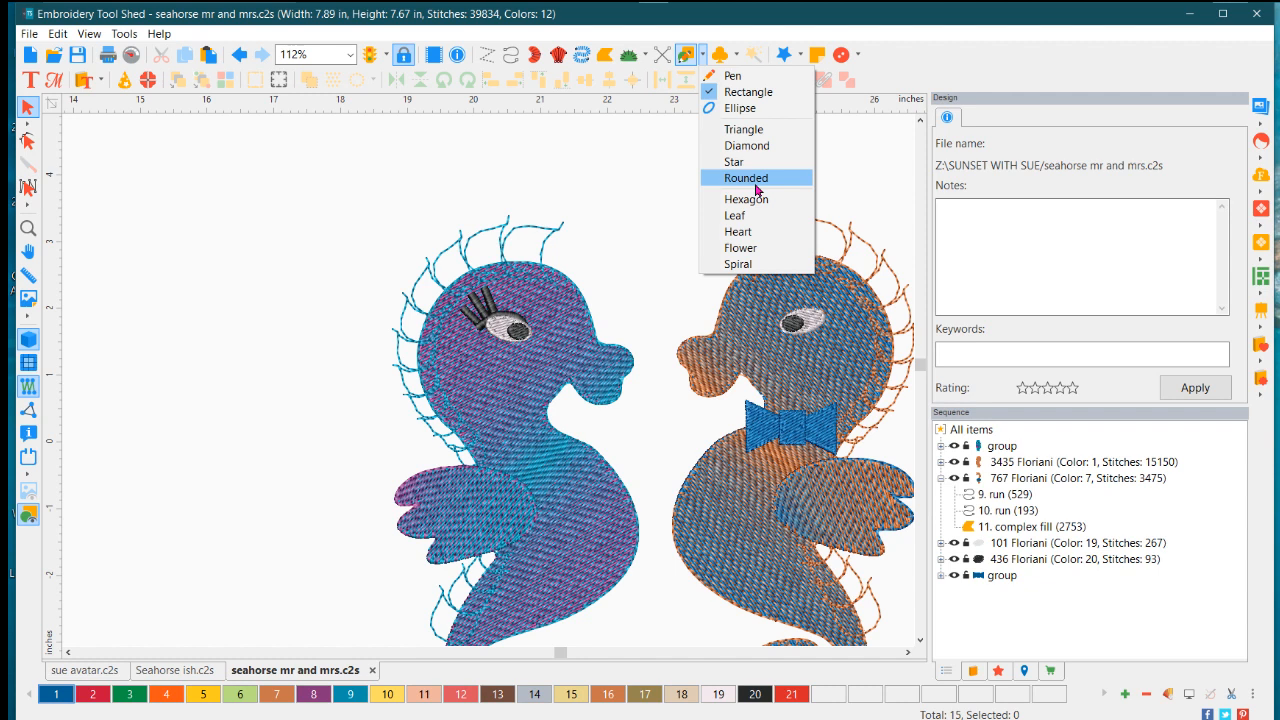
click(628, 190)
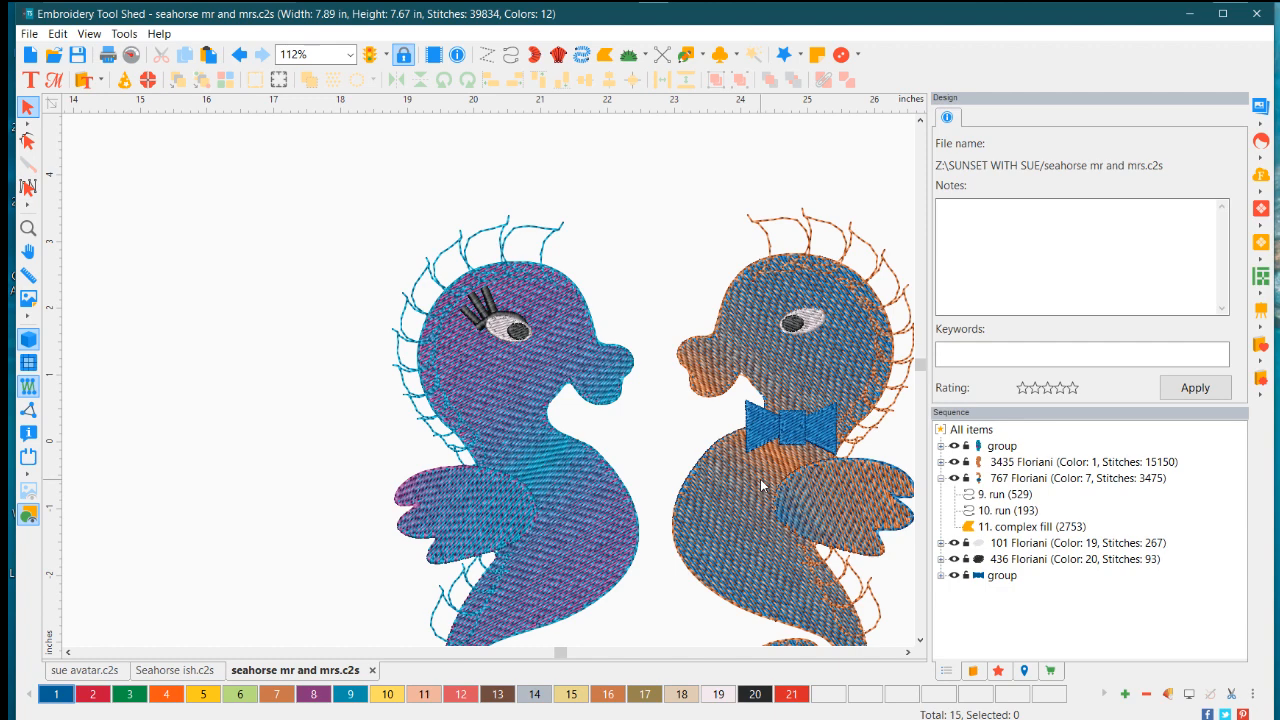
scroll(761, 485, down, 2)
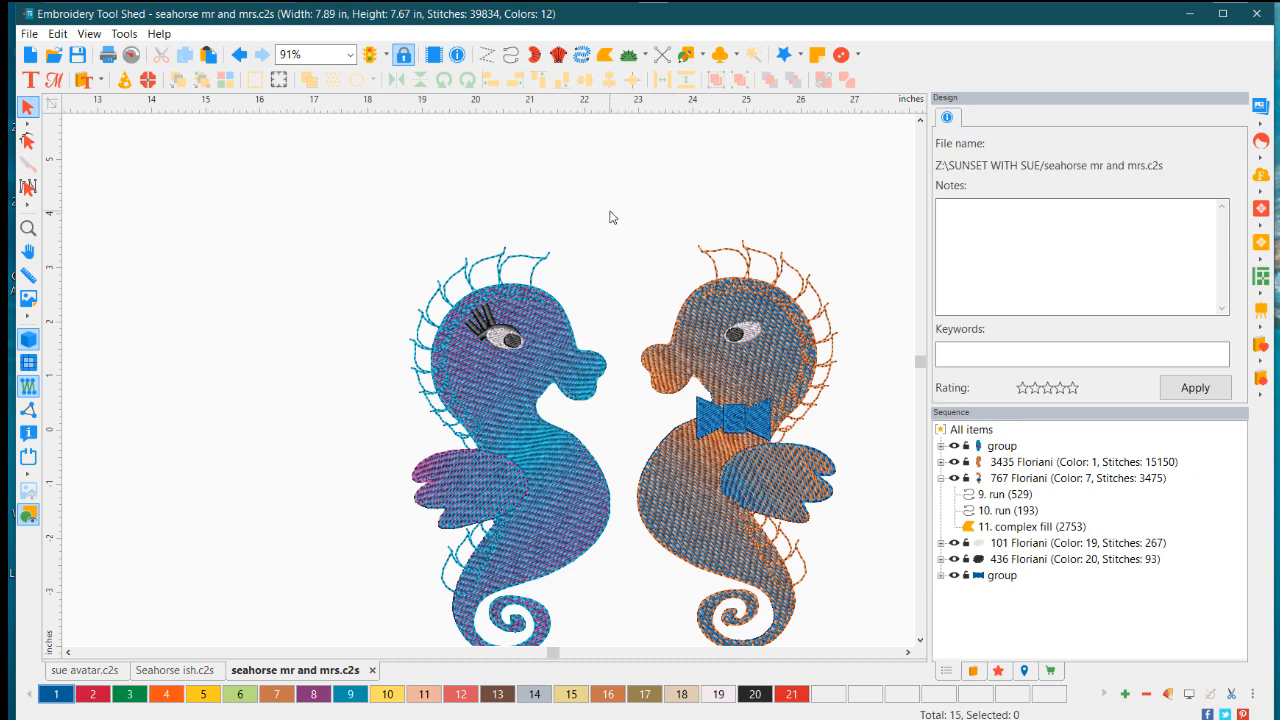
scroll(612, 217, up, 3)
scroll(629, 222, down, 3)
scroll(629, 220, up, 3)
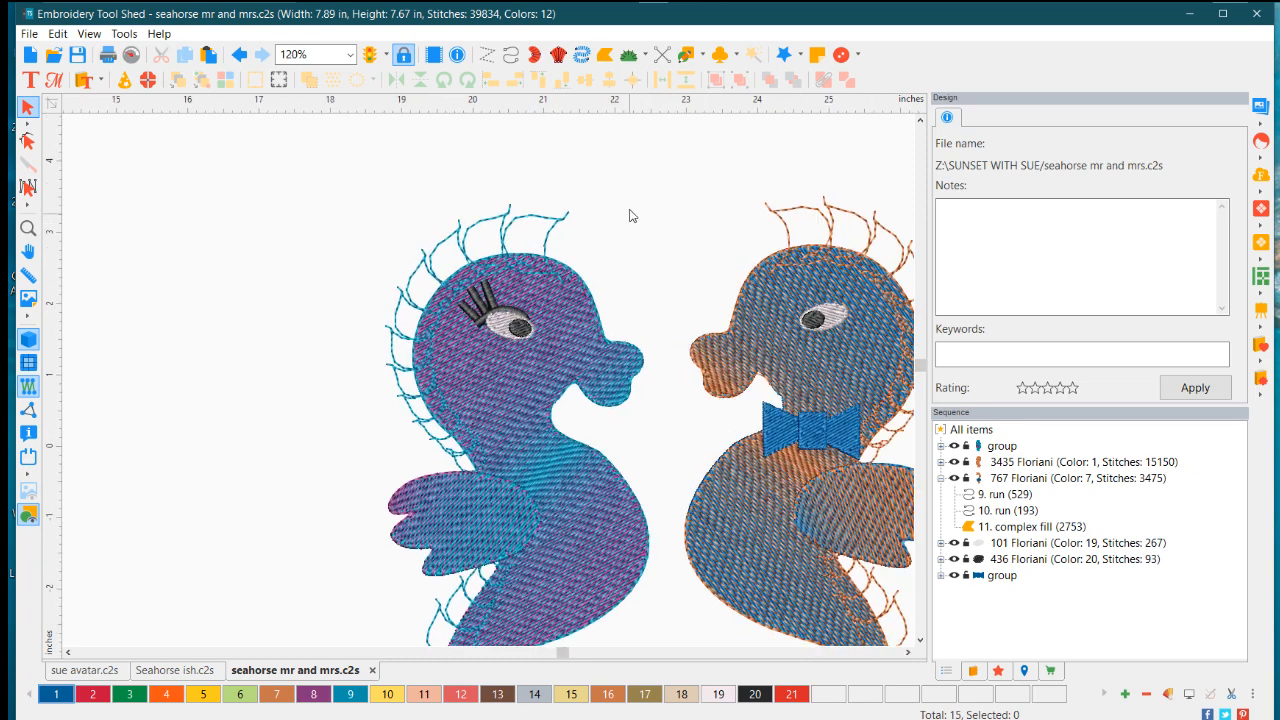
Draw a triangle artwork outline about 0.7 in wide above and between the two seahorses, and rotate it to point right
click(703, 56)
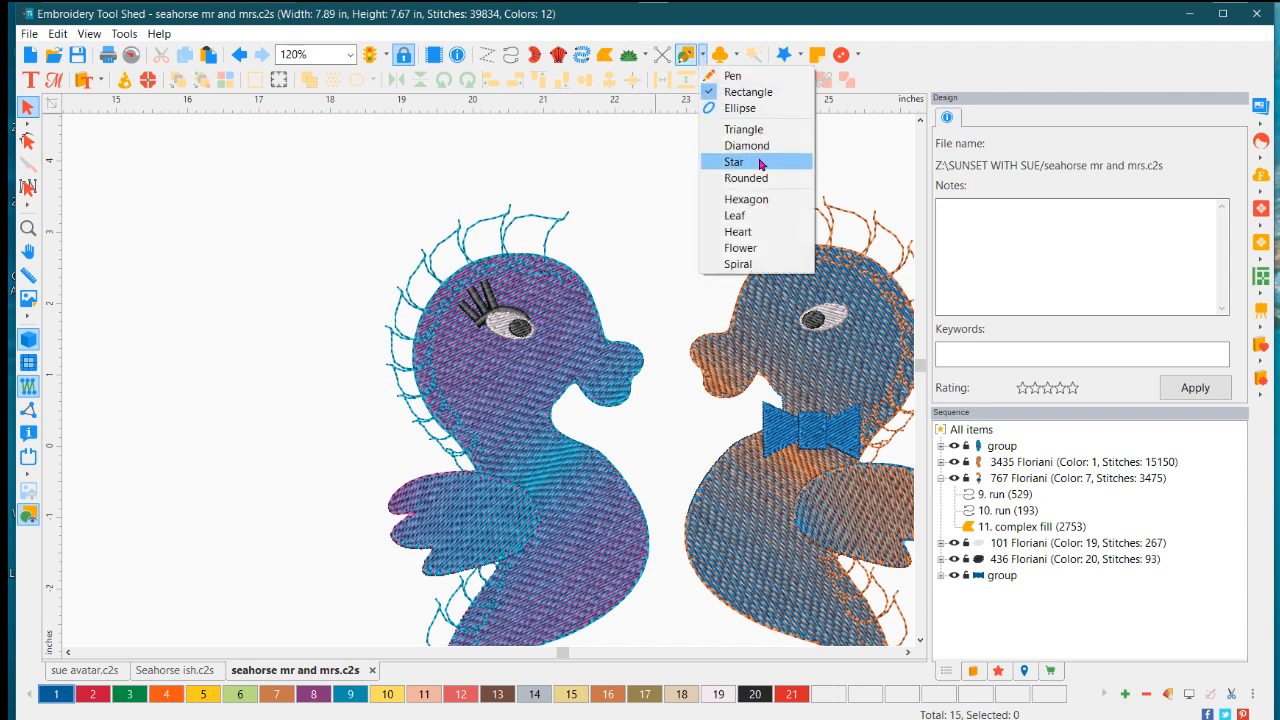
click(745, 131)
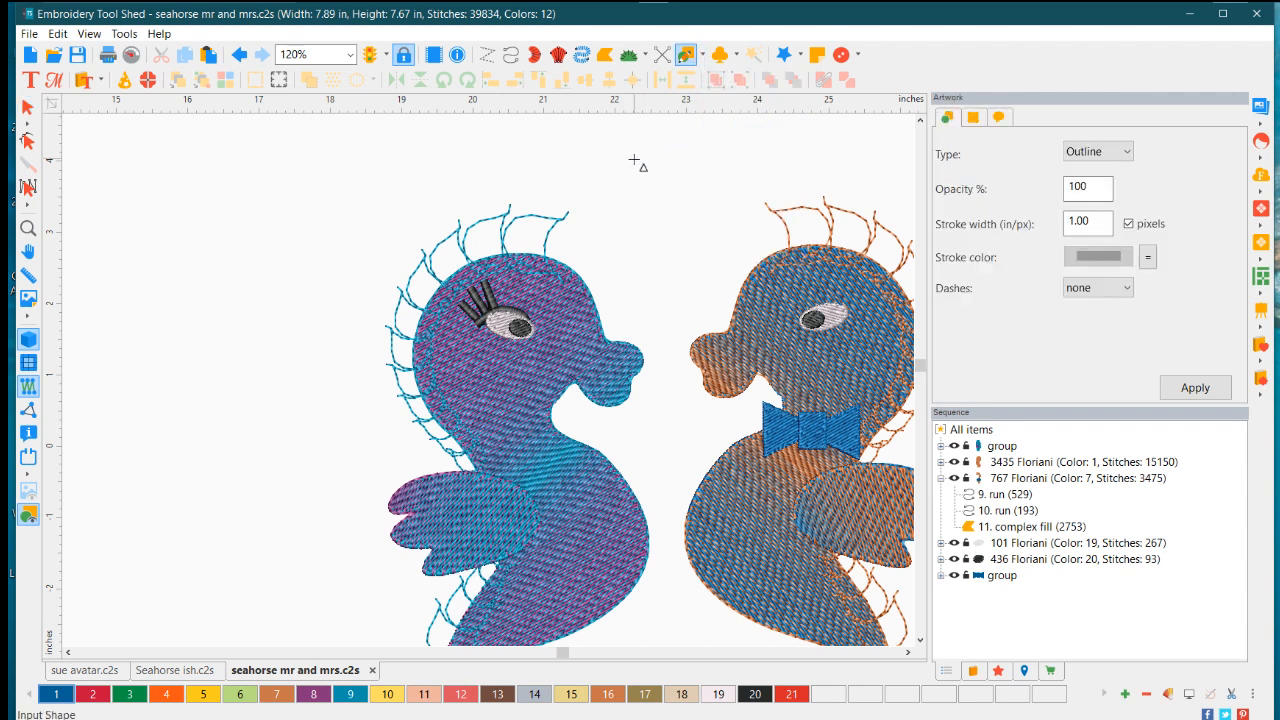
drag(662, 190, 684, 205)
click(27, 107)
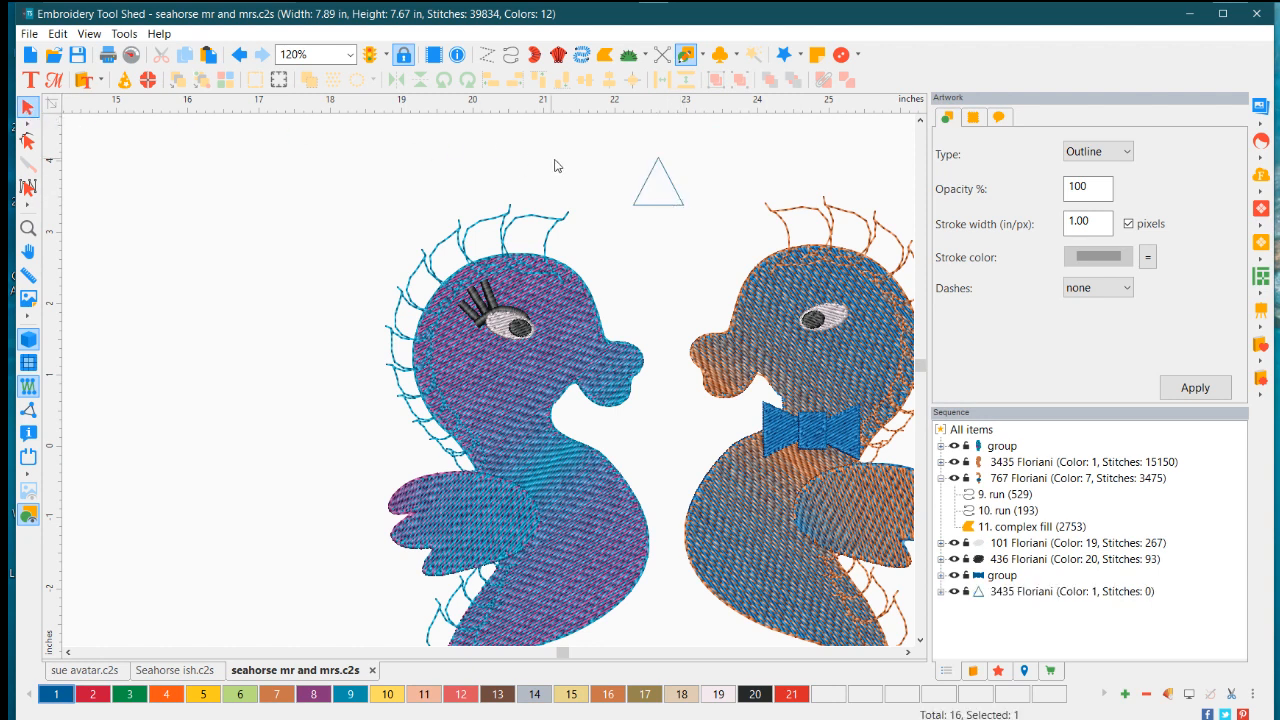
click(662, 195)
drag(695, 156, 695, 240)
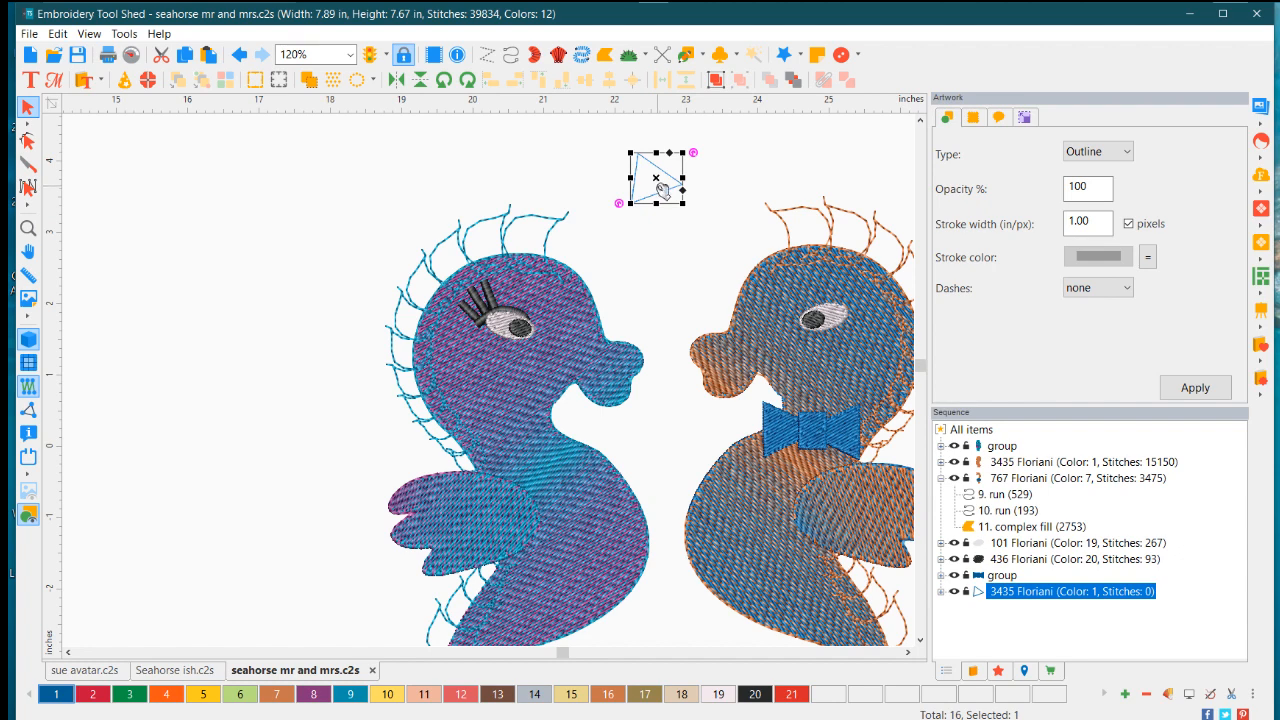
Copy and paste the triangle, and move one of the two triangles to the right, beside the other
right_click(658, 186)
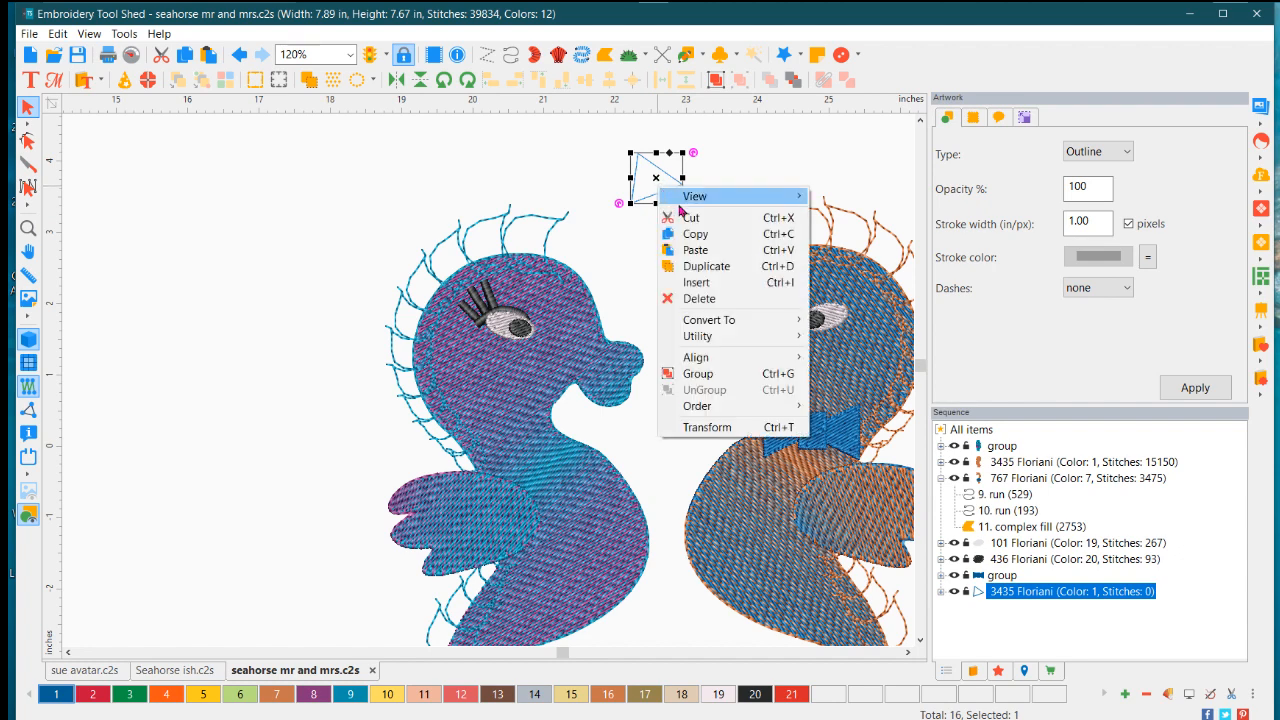
click(698, 238)
right_click(670, 180)
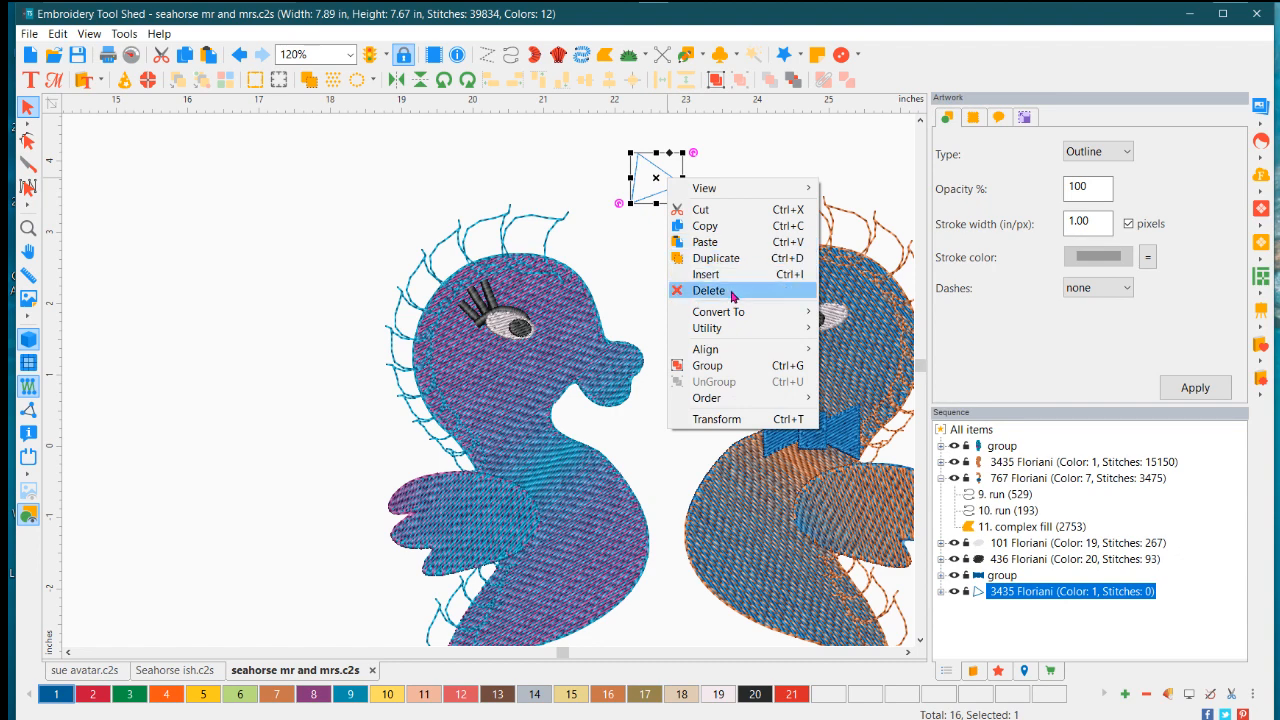
click(735, 246)
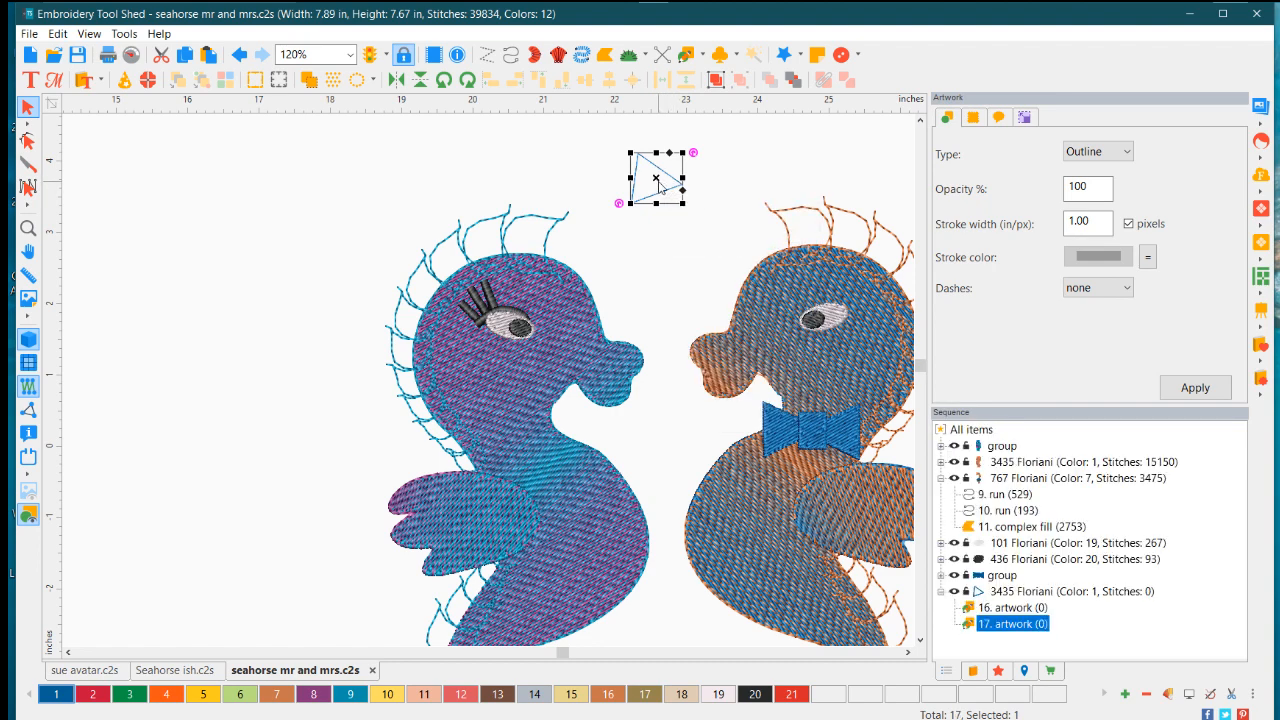
click(662, 188)
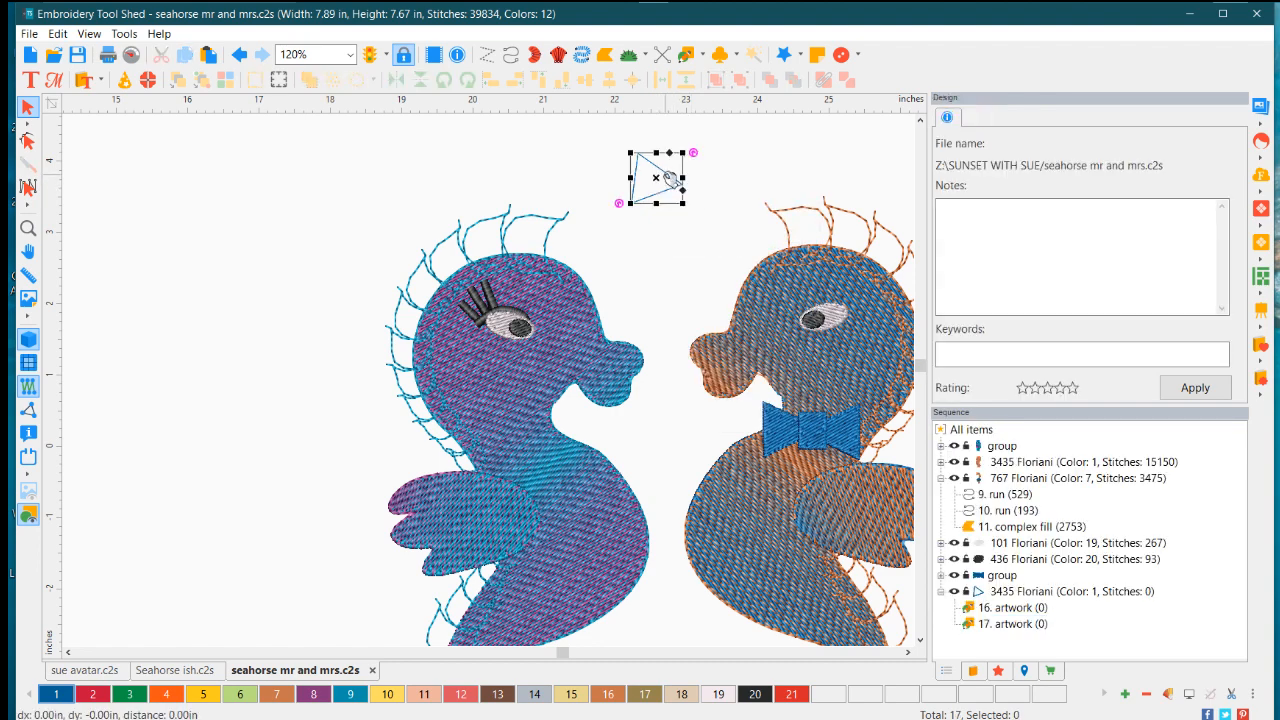
click(670, 178)
drag(670, 178, 724, 177)
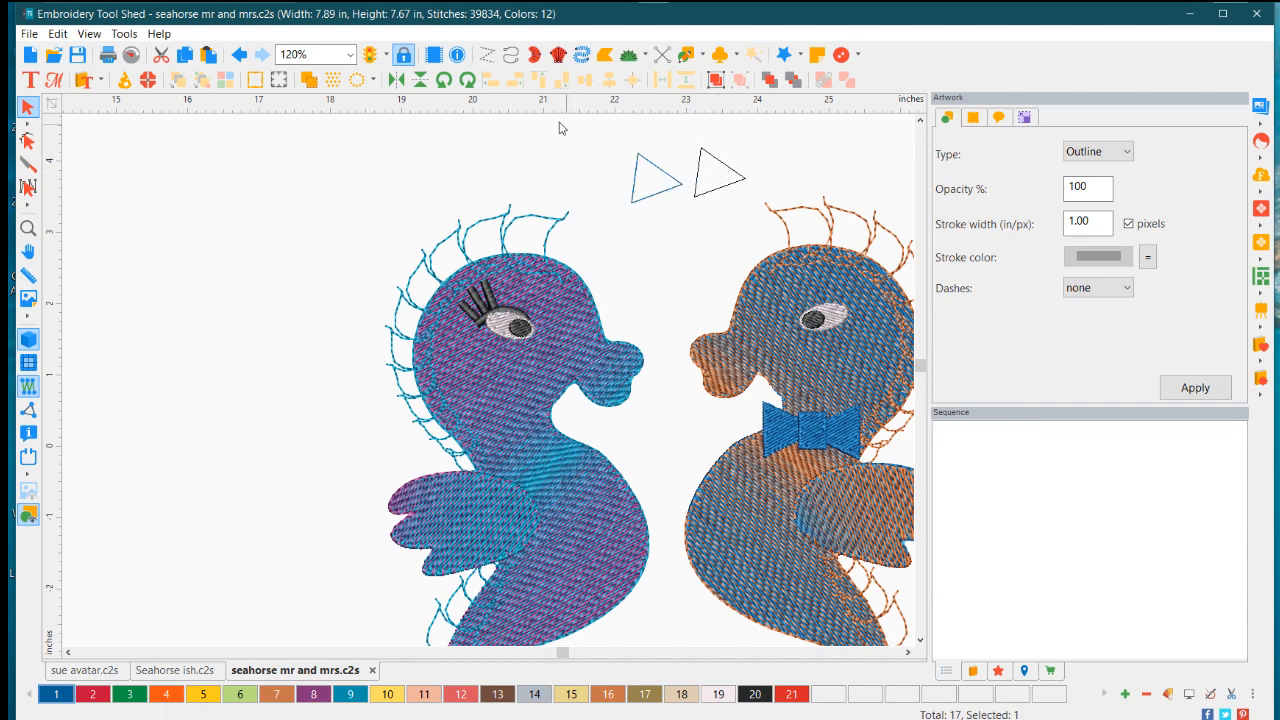
Mirror the right-hand triangle horizontally and move it tip to tip with the other, leaving both triangles selected
click(395, 81)
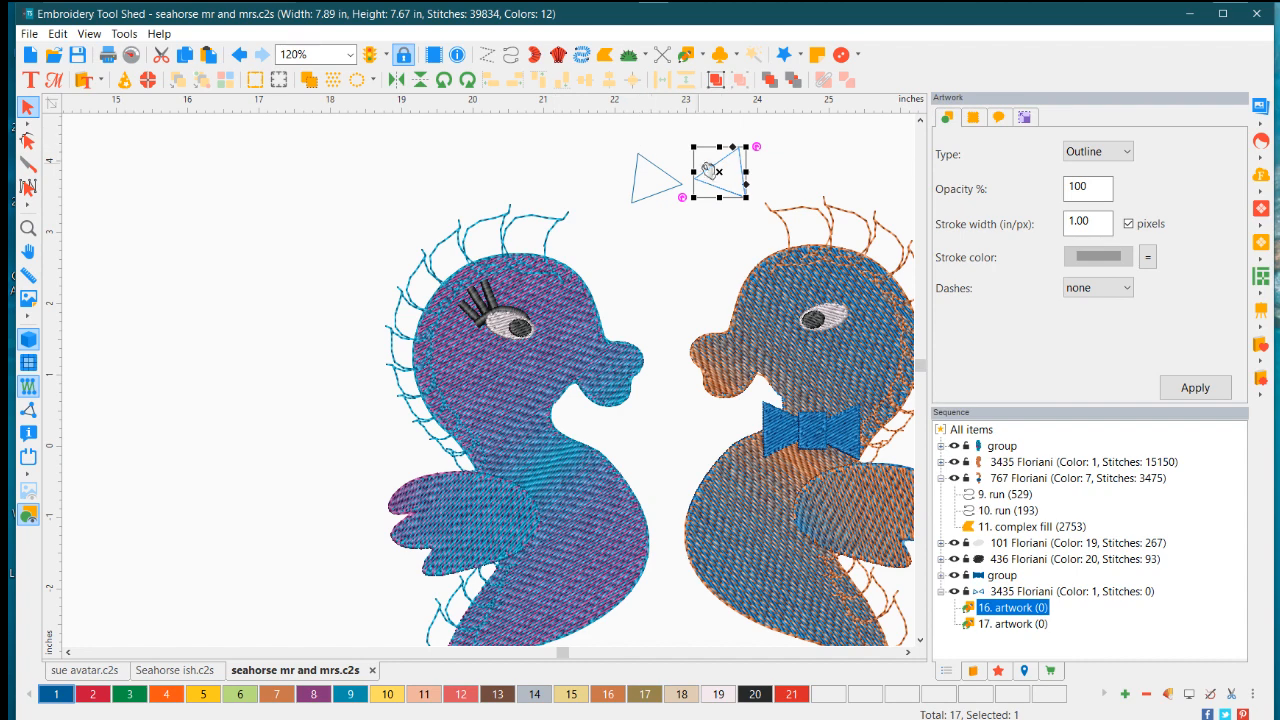
drag(727, 181, 707, 184)
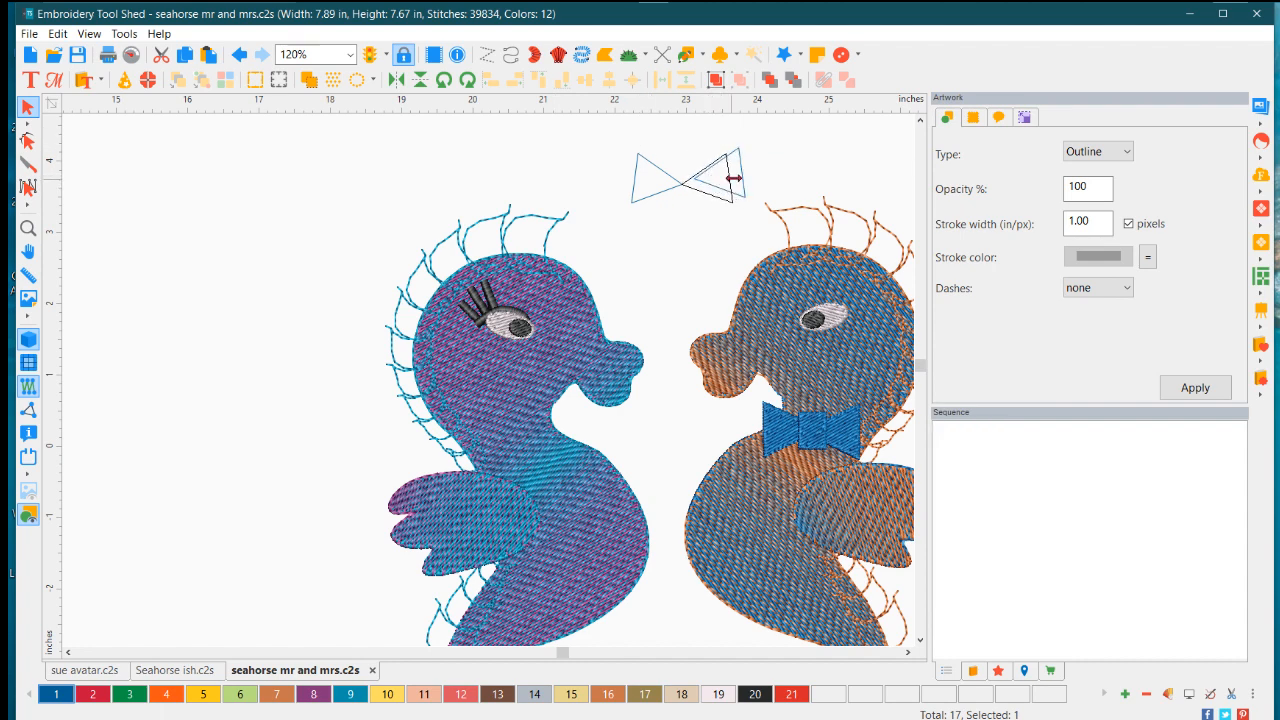
click(737, 205)
drag(748, 222, 601, 130)
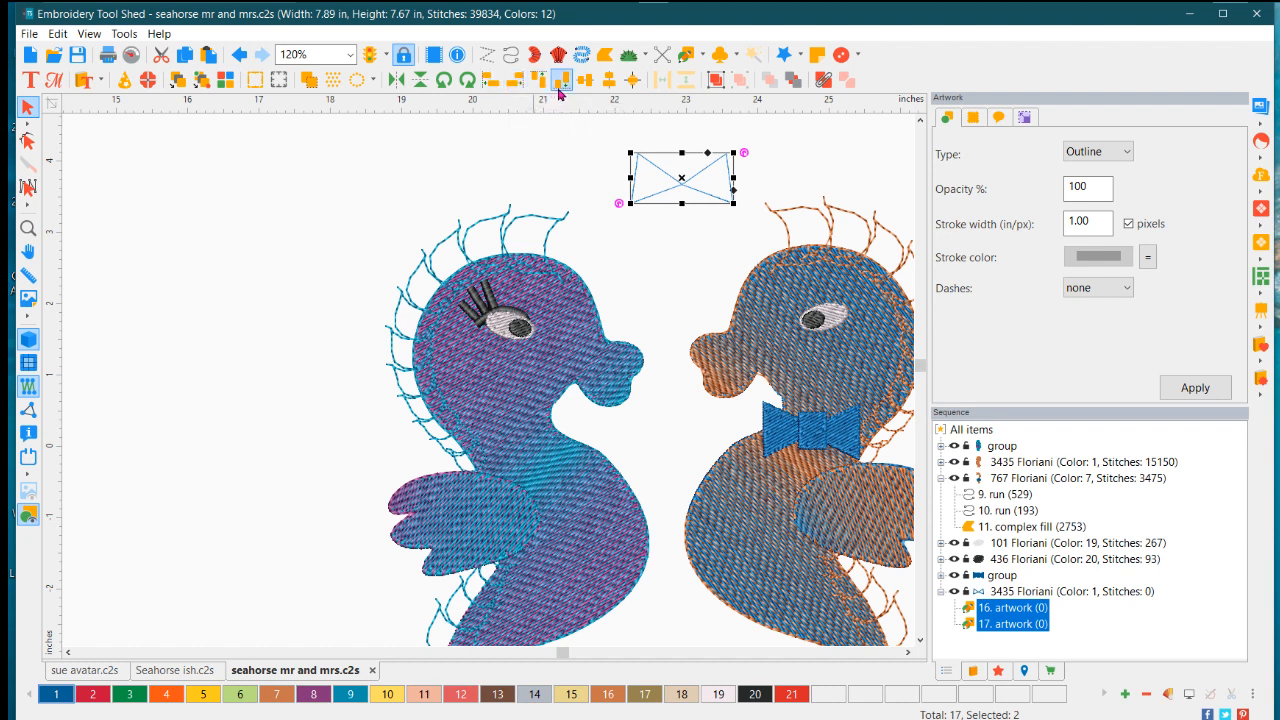
Move the right-hand triangle slightly left so that its tip overlaps the tip of the left triangle
click(578, 144)
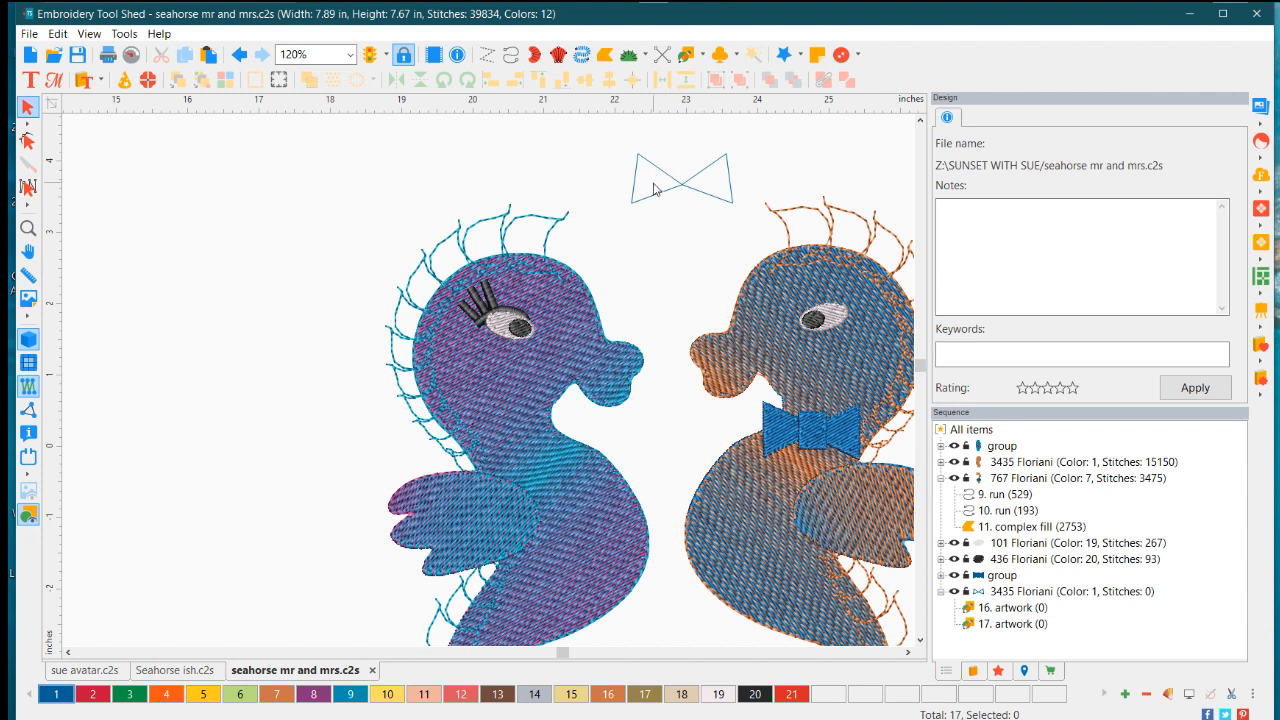
click(662, 191)
click(715, 187)
click(706, 179)
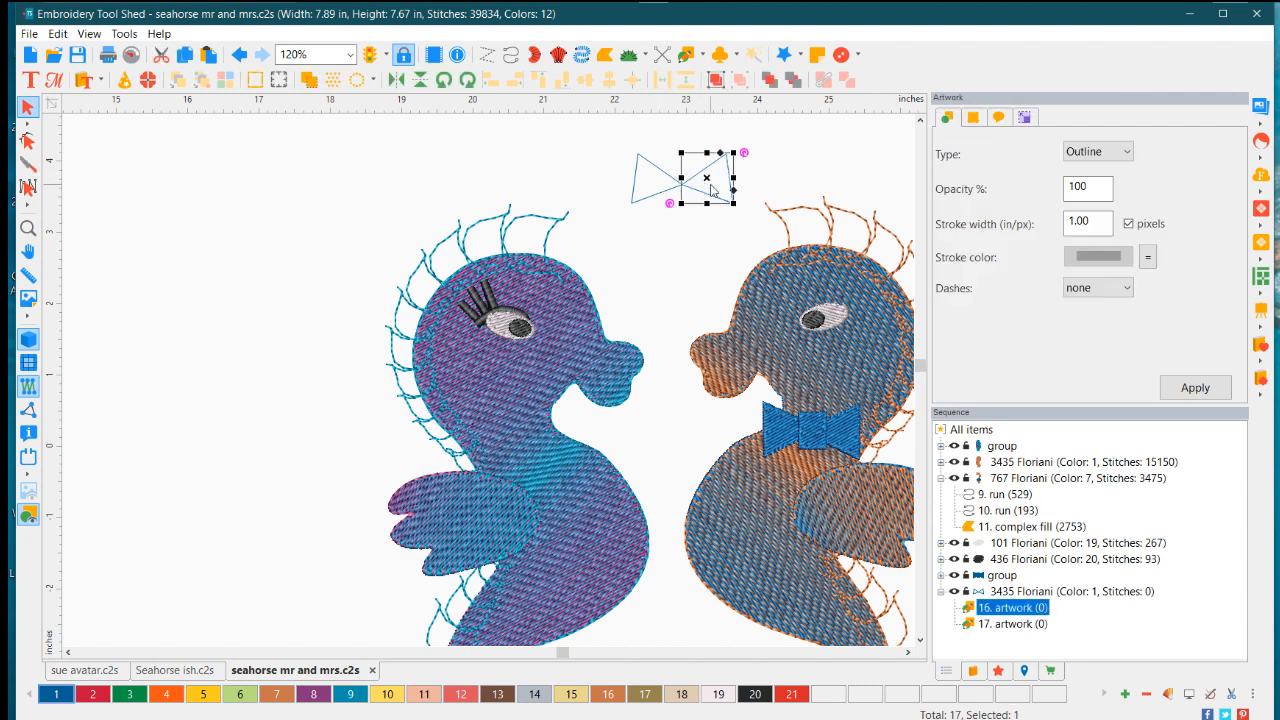
click(709, 190)
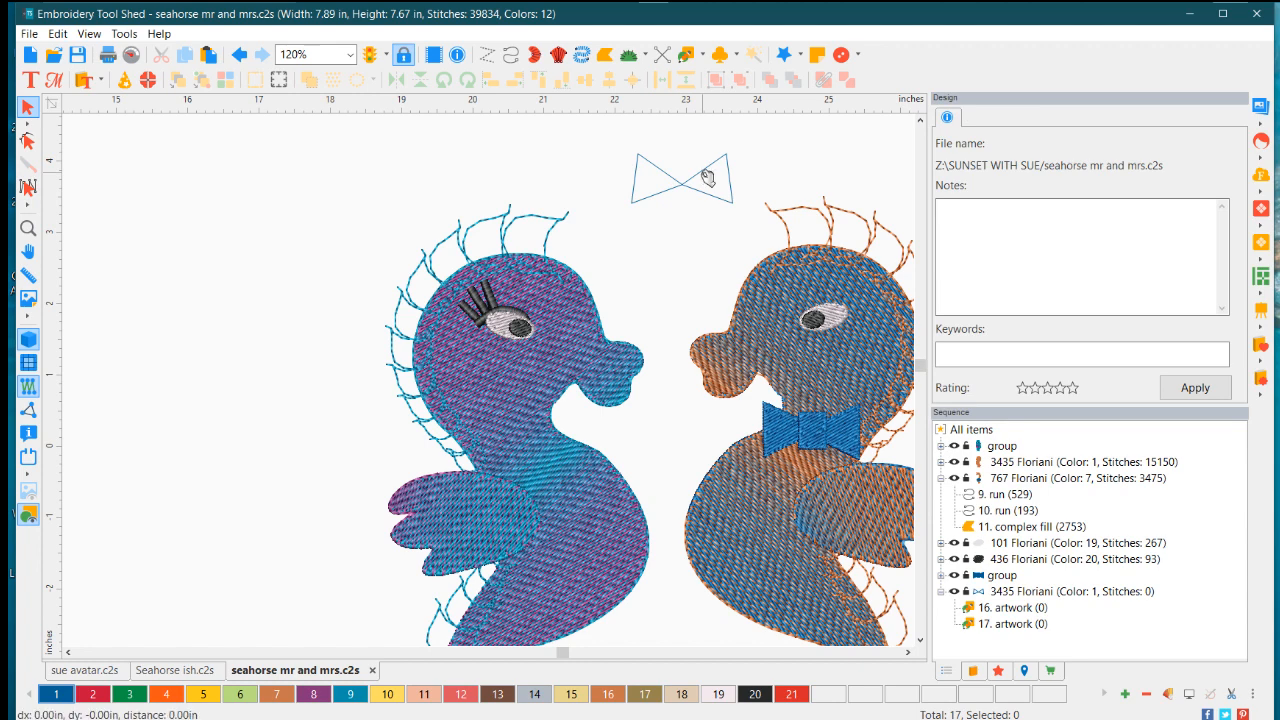
click(706, 180)
drag(708, 180, 706, 183)
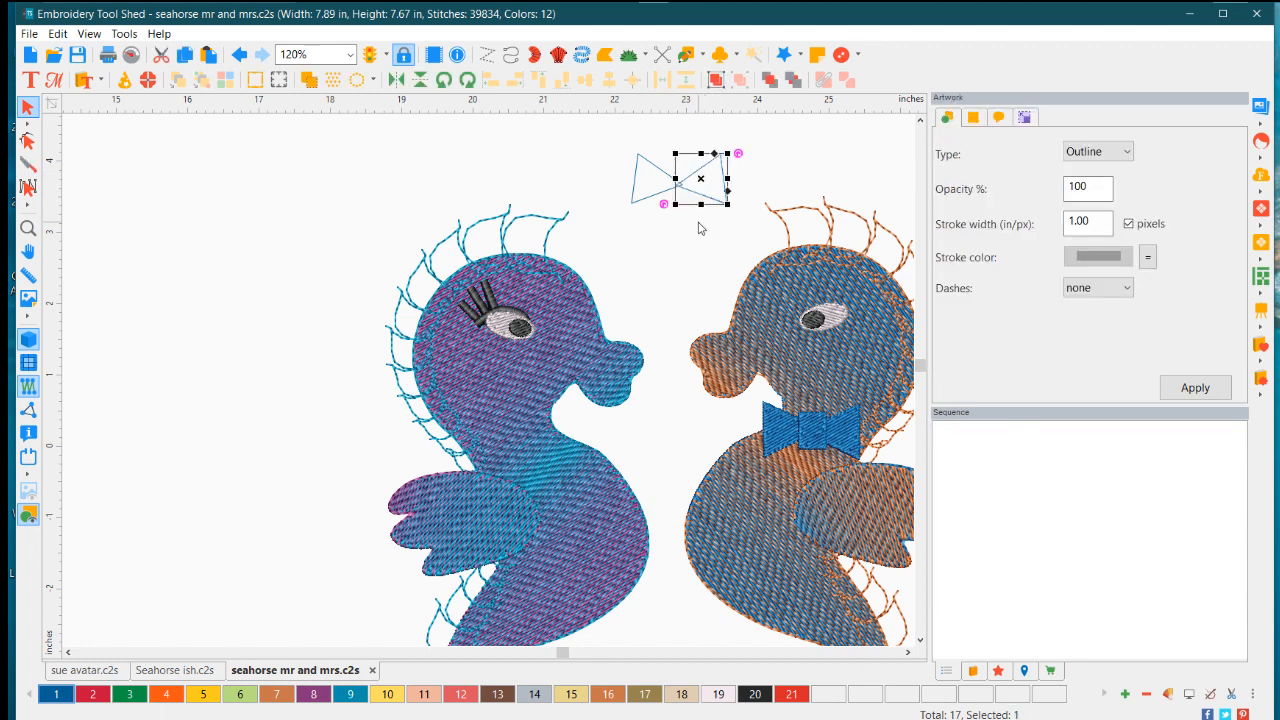
click(643, 250)
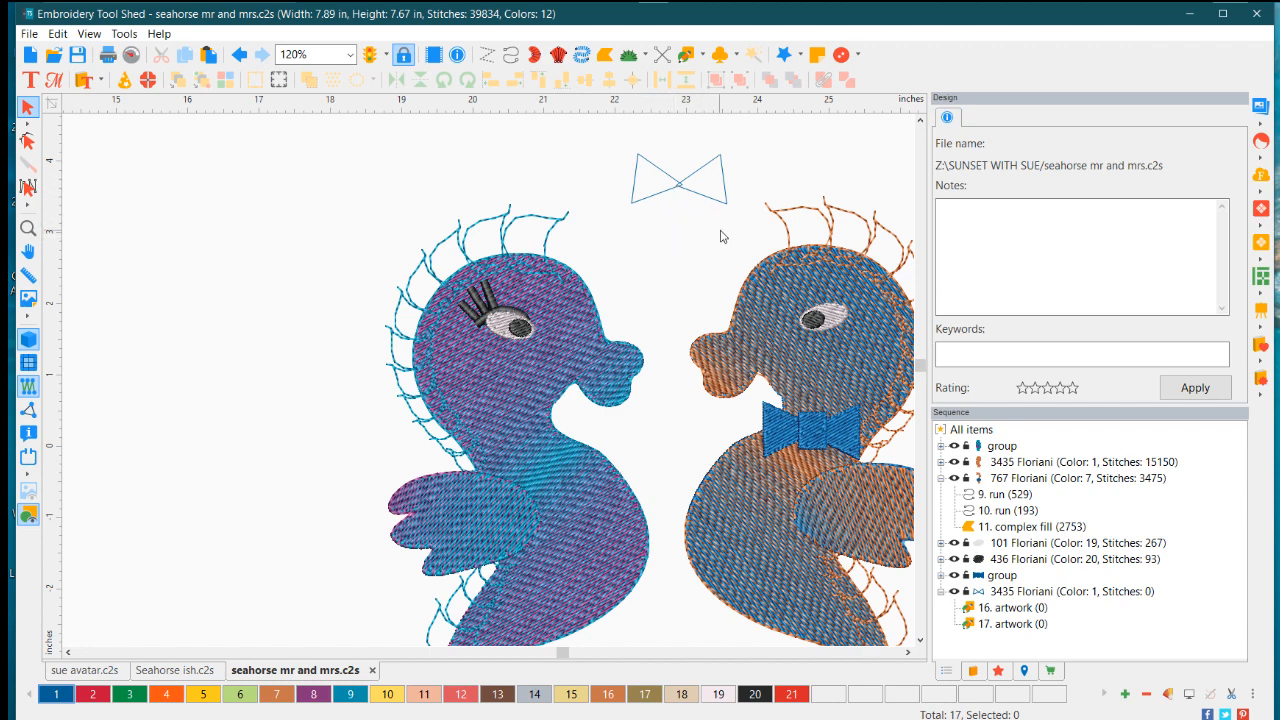
Weld the two overlapping triangles above the seahorses into a single bow outline
drag(731, 235, 603, 127)
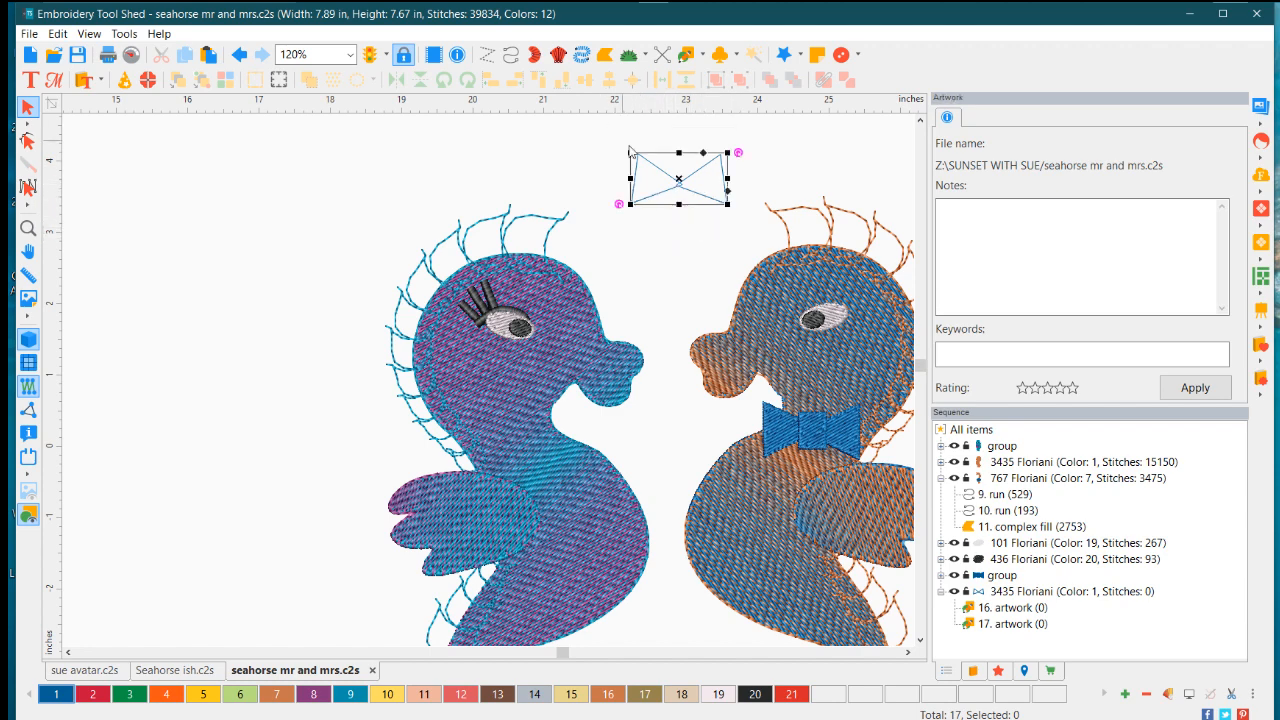
right_click(693, 192)
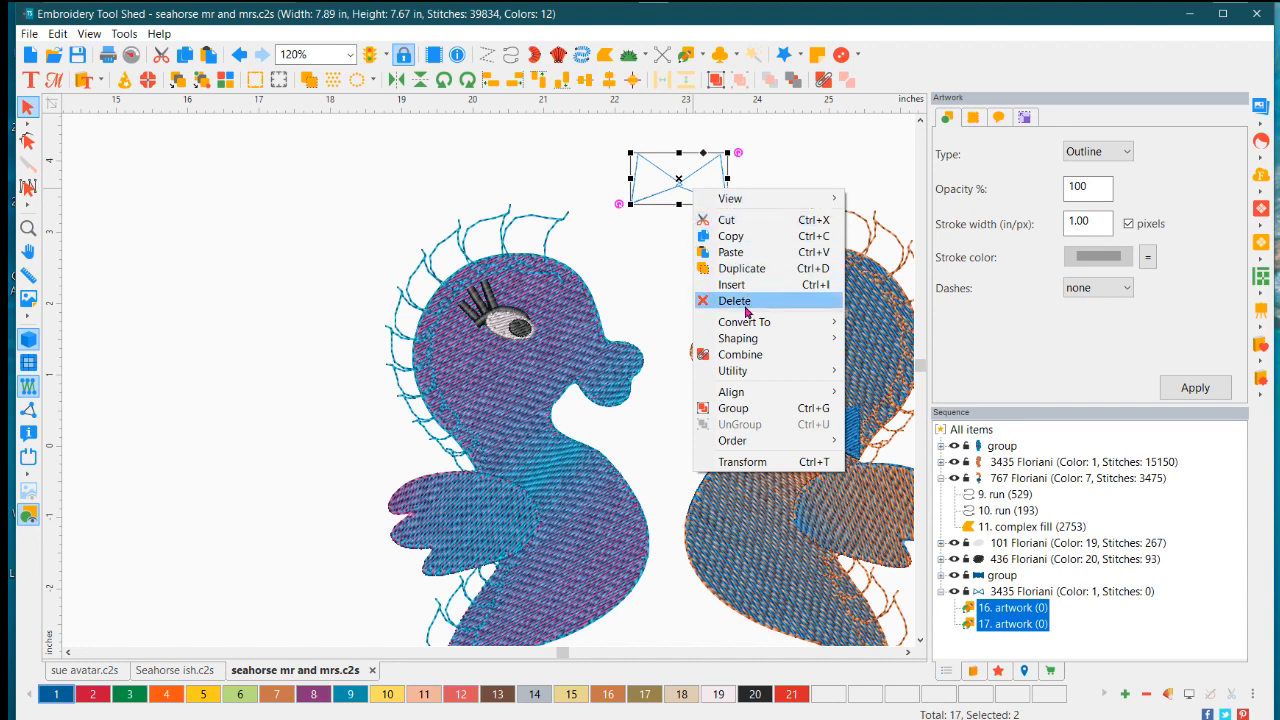
mouse_move(767, 343)
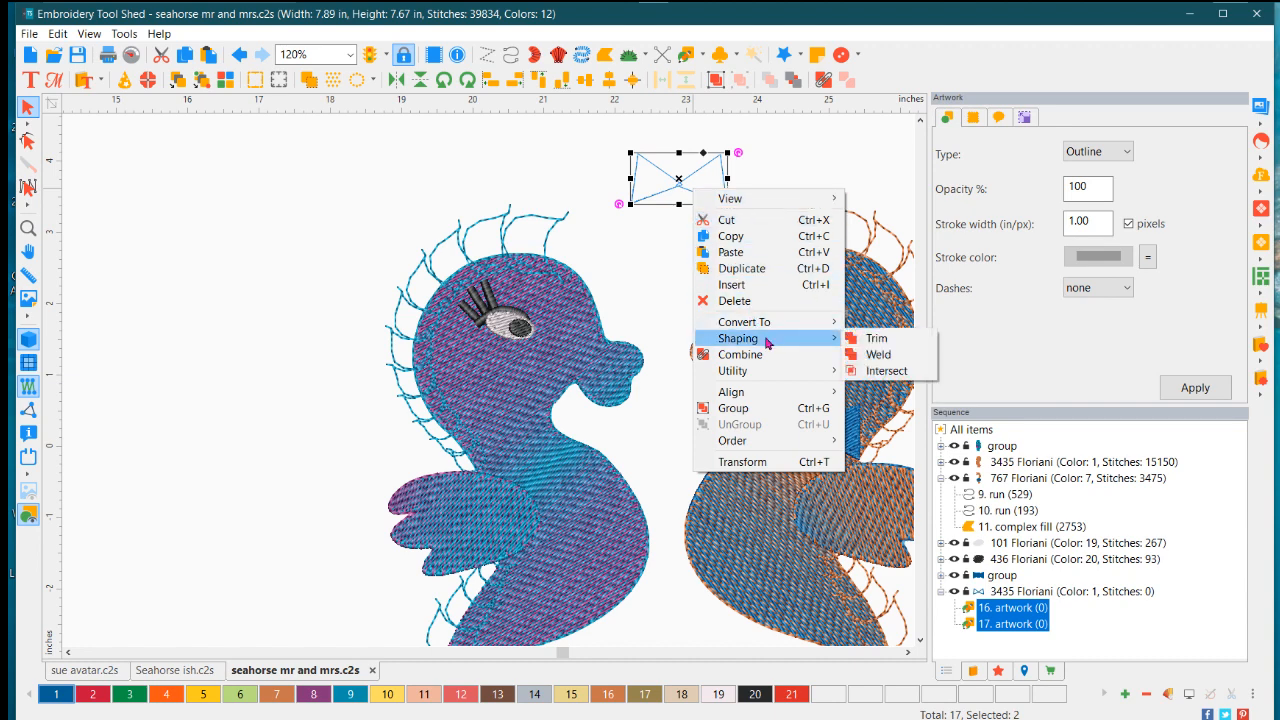
click(876, 354)
click(672, 247)
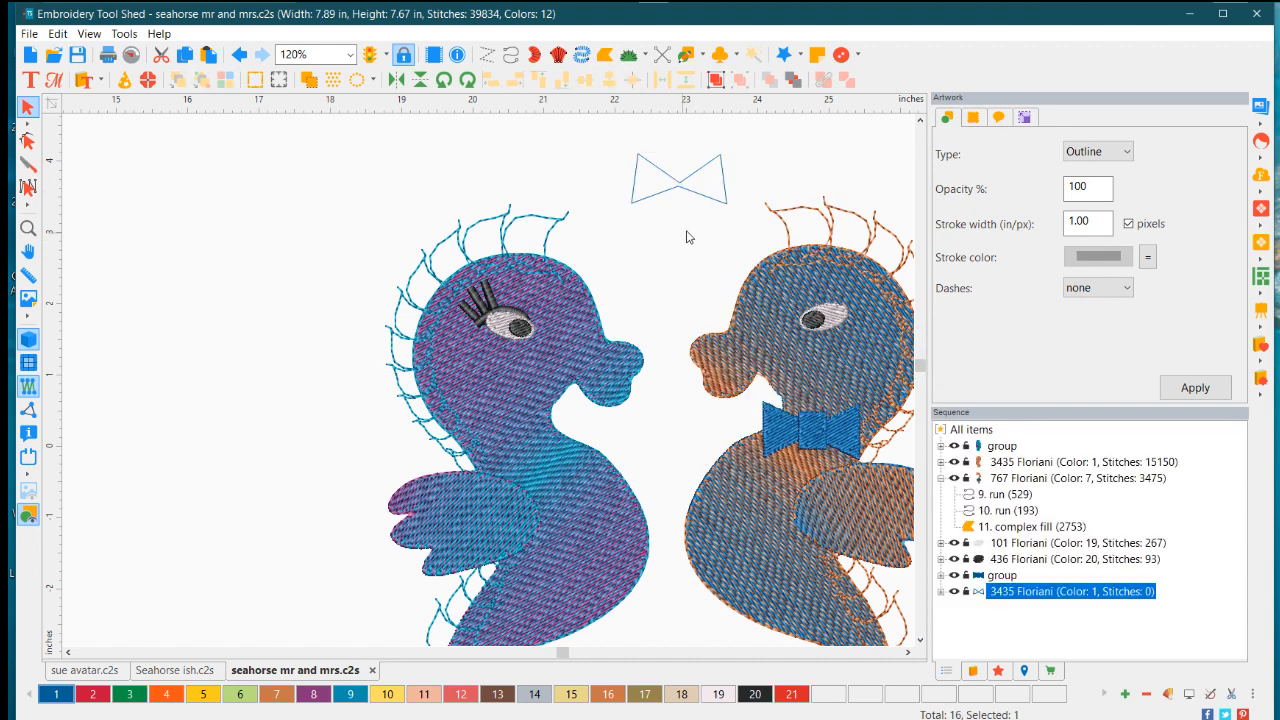
Convert the welded bow outline to a complex fill
click(715, 202)
right_click(715, 202)
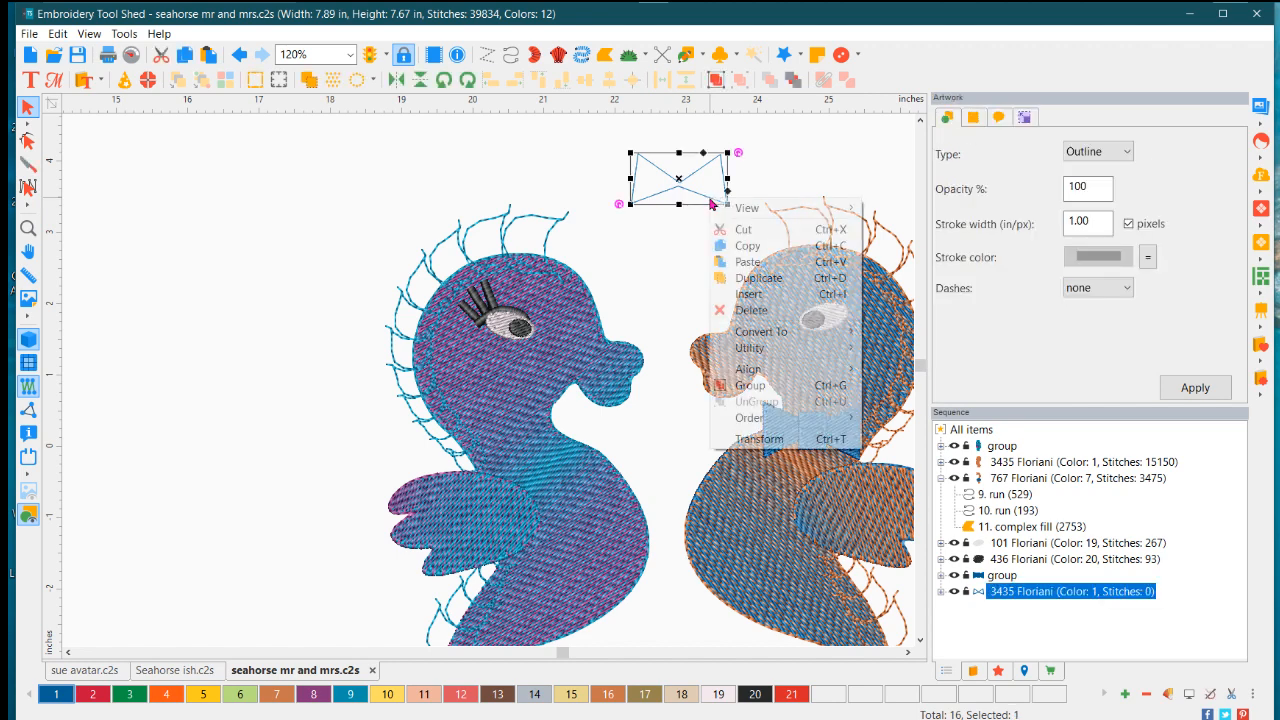
mouse_move(790, 332)
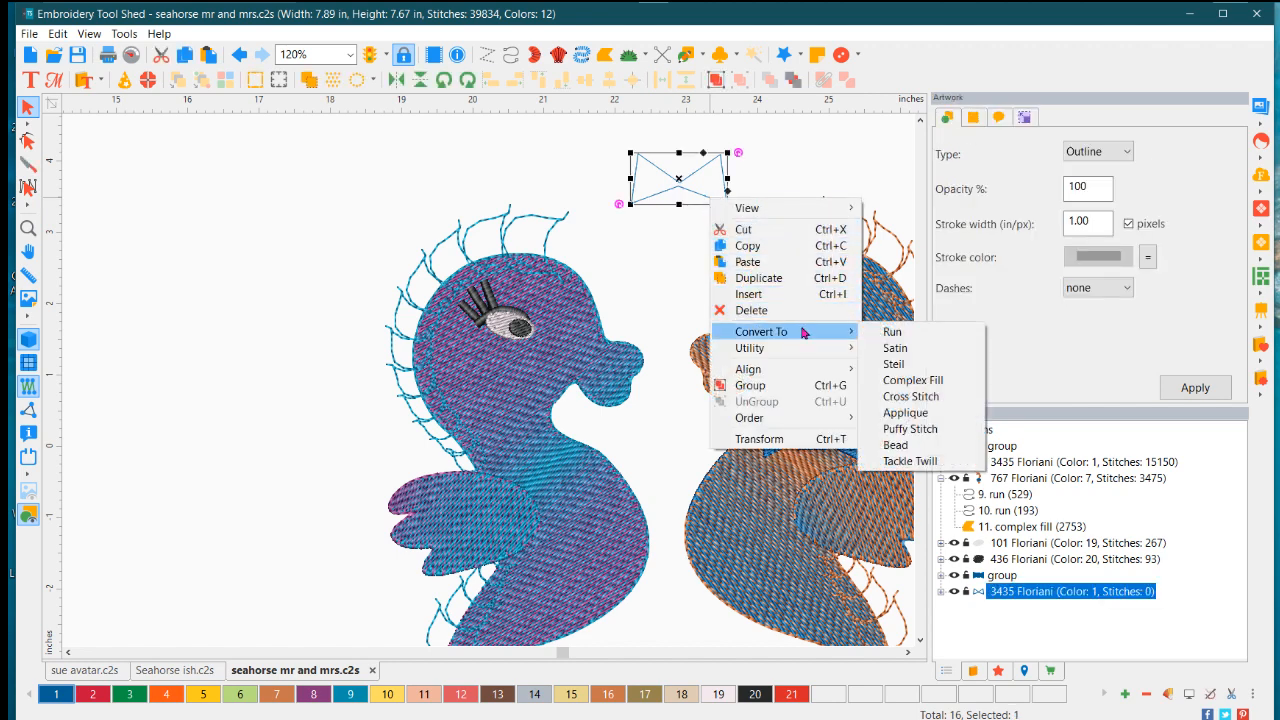
click(915, 396)
click(649, 227)
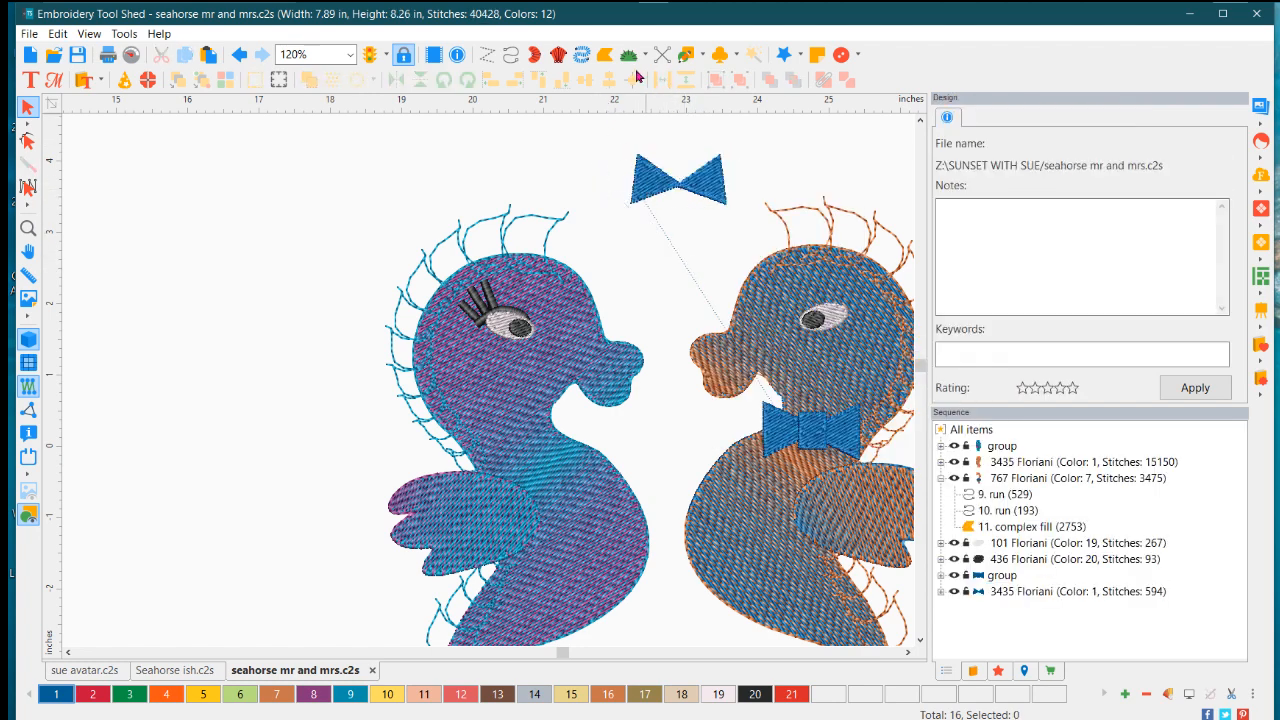
Draw a rectangle artwork about 0.3 in wide over the centre of the bow as its knot, and select it
click(704, 55)
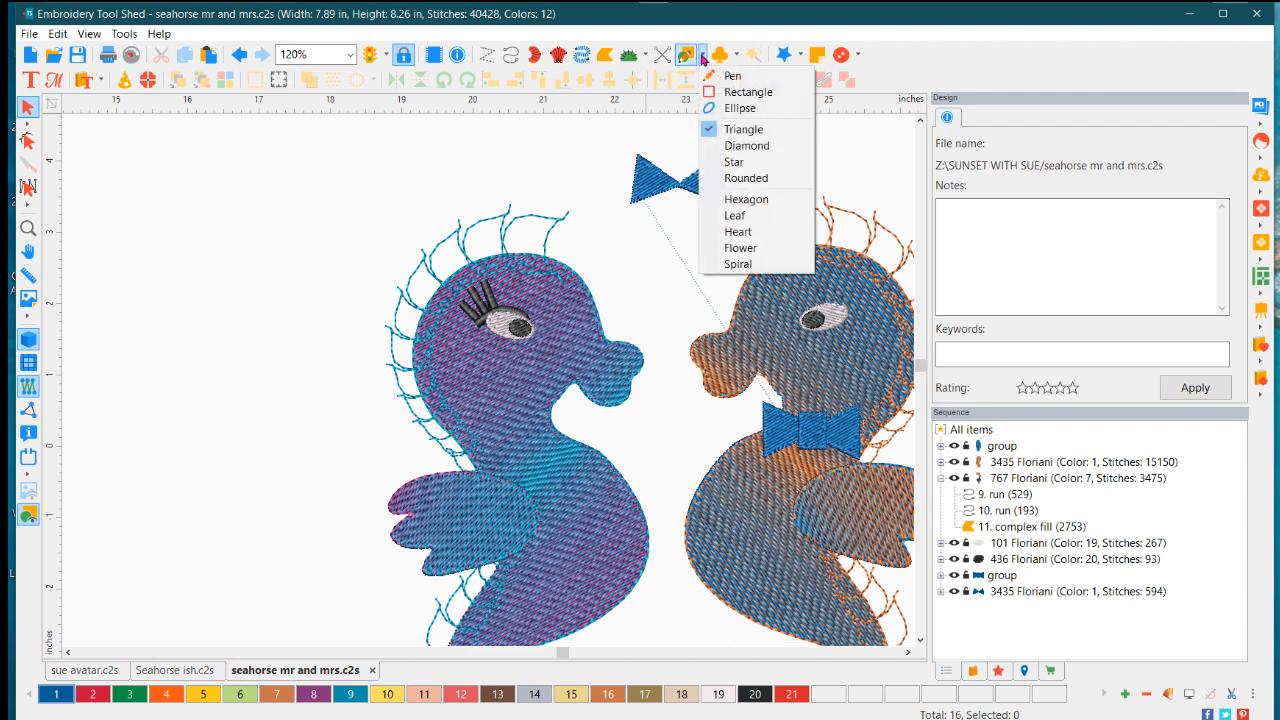
click(748, 92)
drag(668, 169, 690, 197)
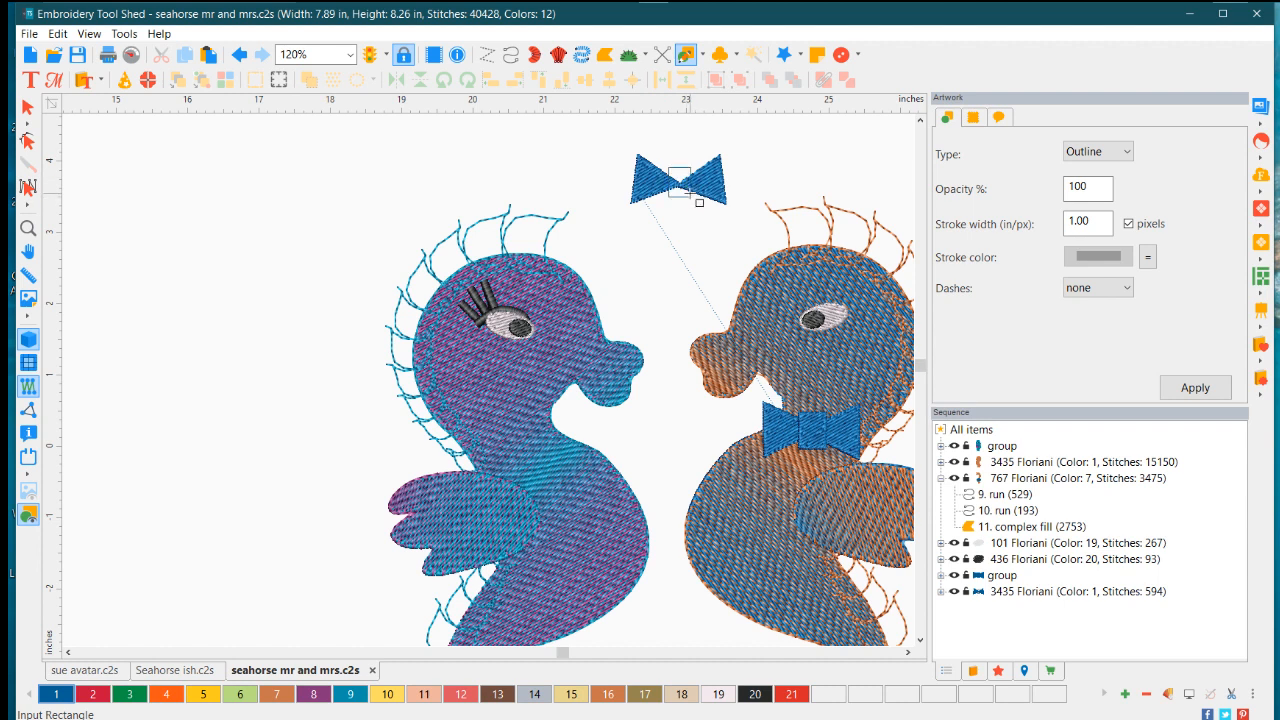
click(28, 107)
click(678, 182)
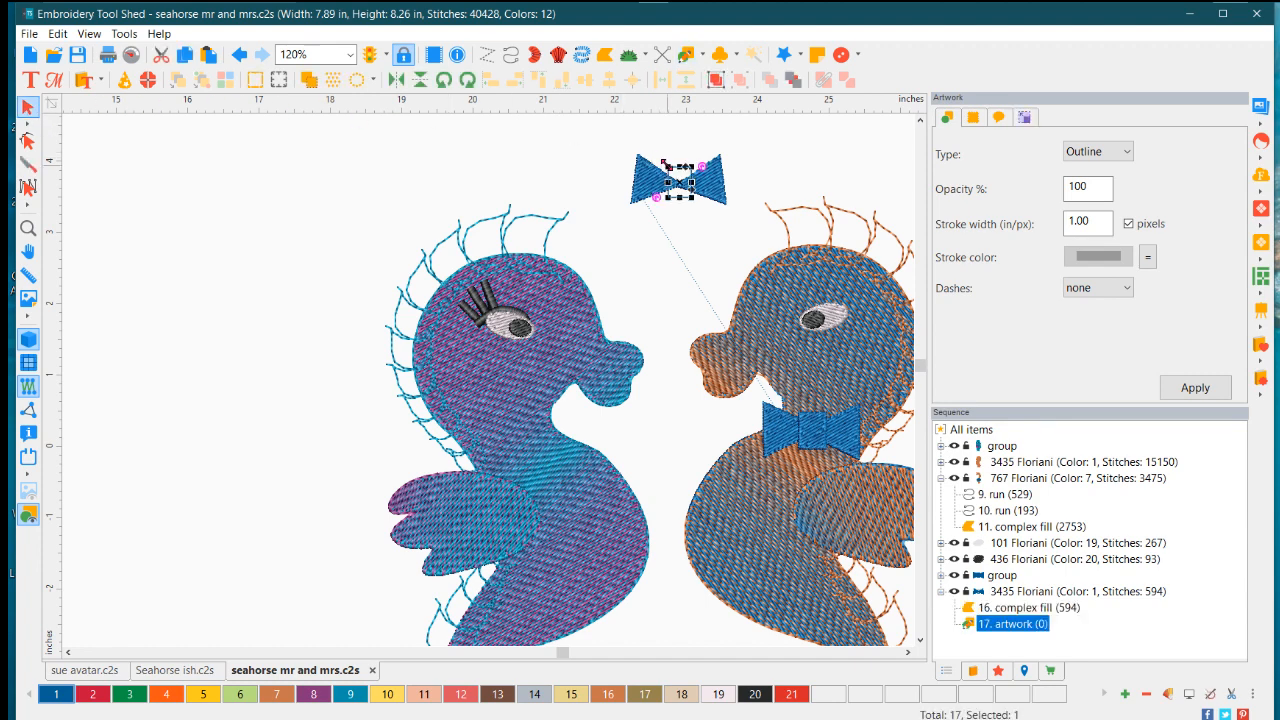
Convert the small knot rectangle at the bow's centre to a complex fill
right_click(681, 170)
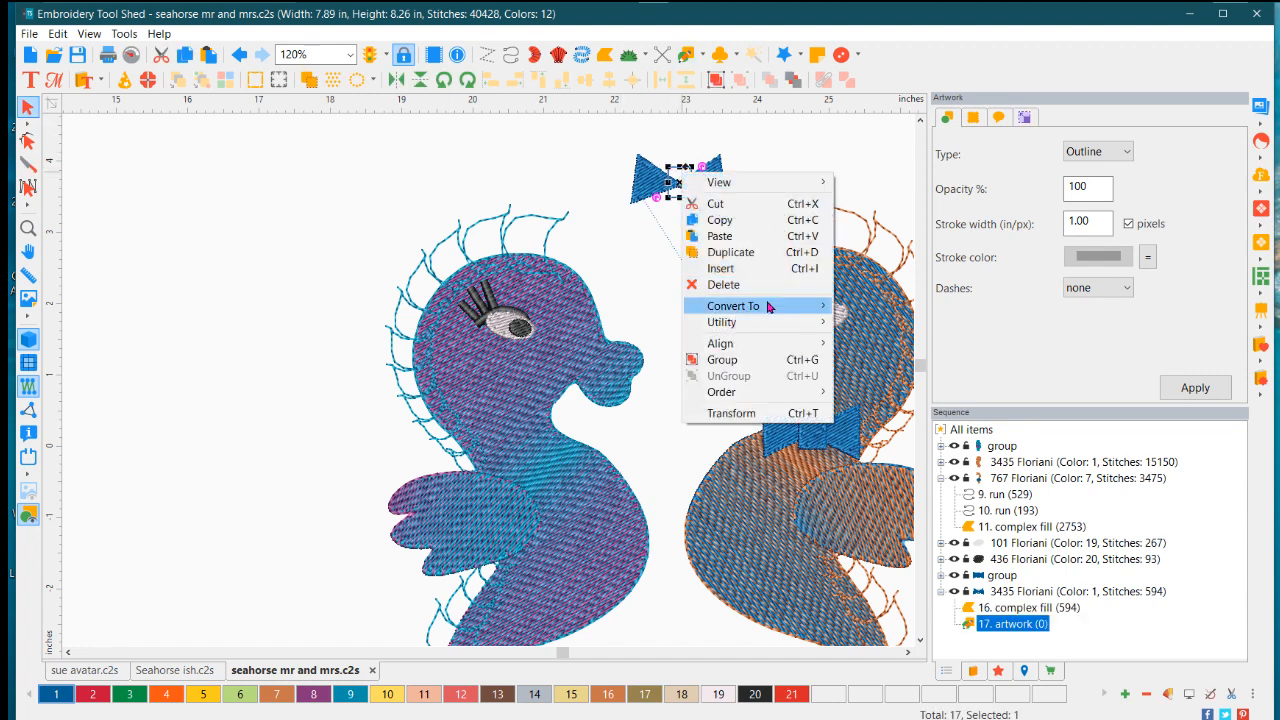
mouse_move(768, 304)
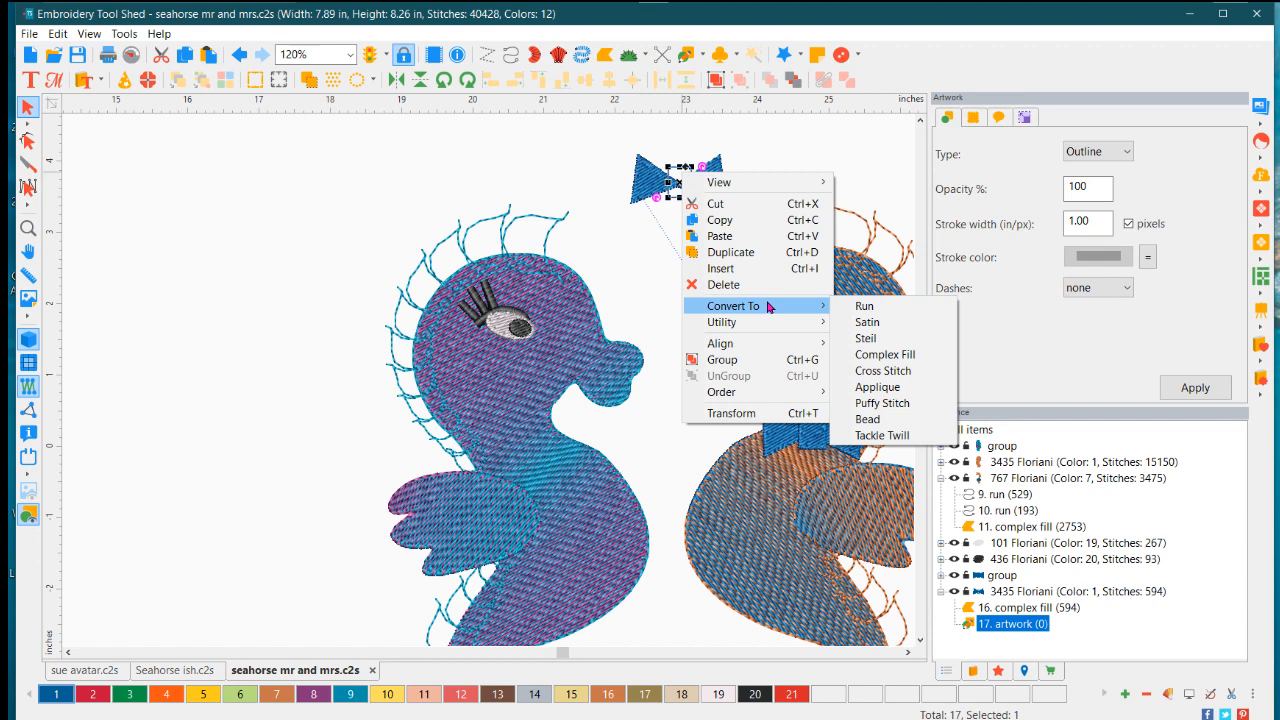
click(900, 354)
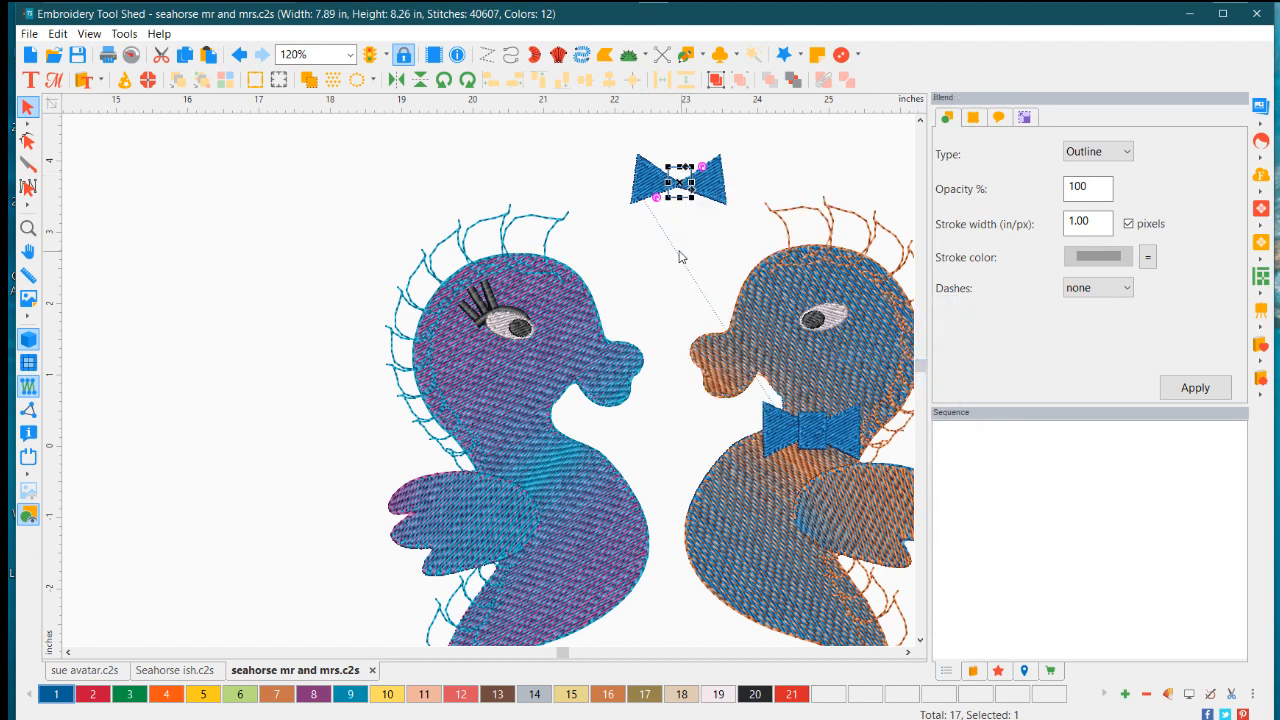
click(681, 257)
Recolour the bow and its knot with thread colour 12, Floriani 1904, and group the two pieces
drag(754, 221, 588, 131)
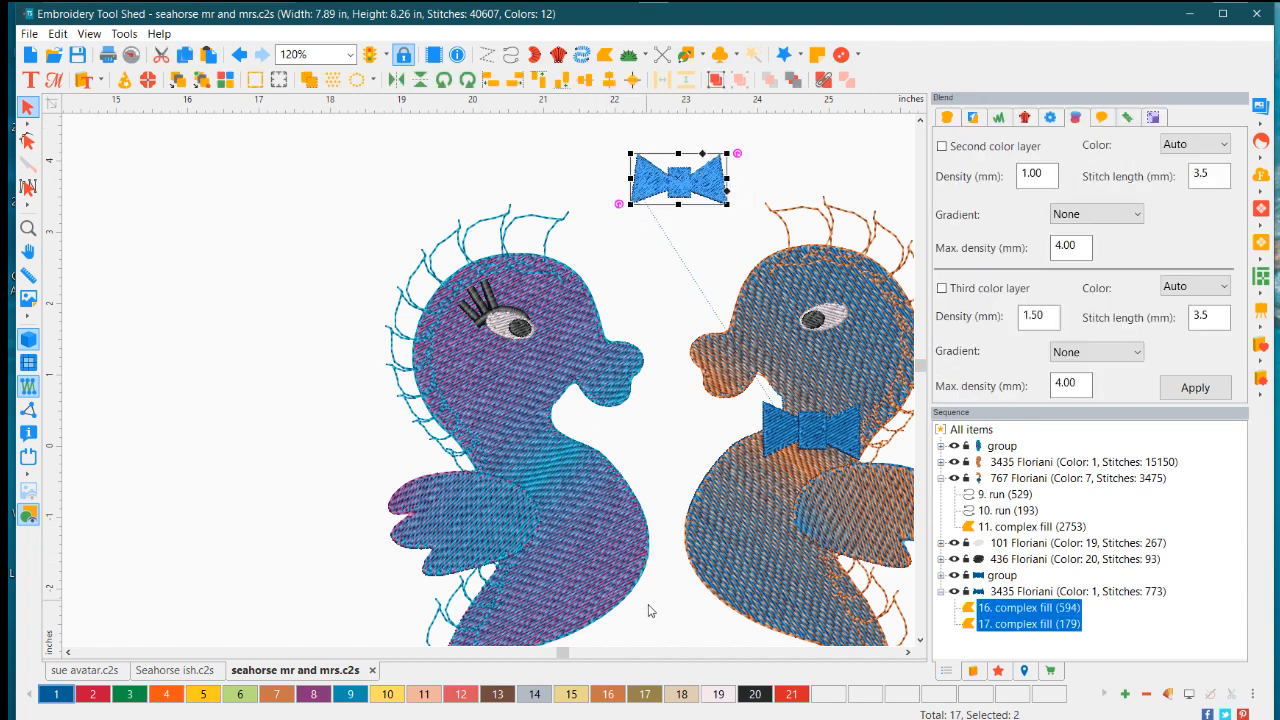
click(468, 696)
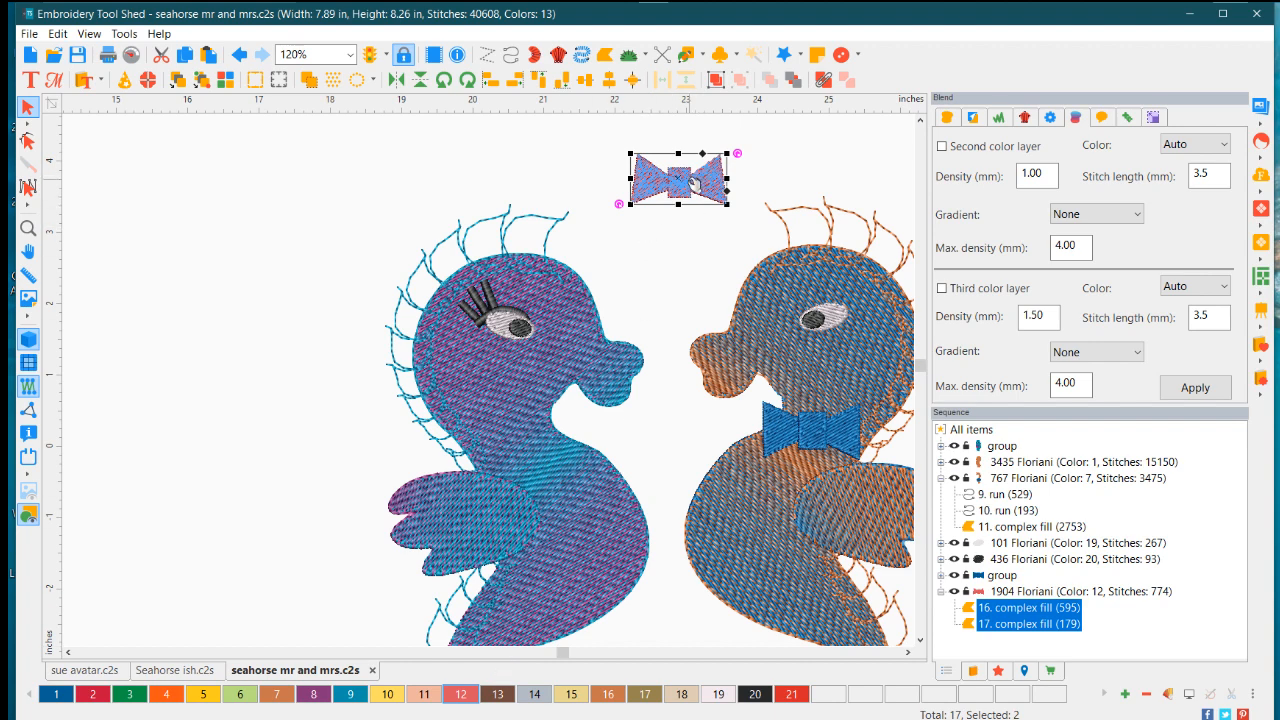
drag(692, 167, 676, 168)
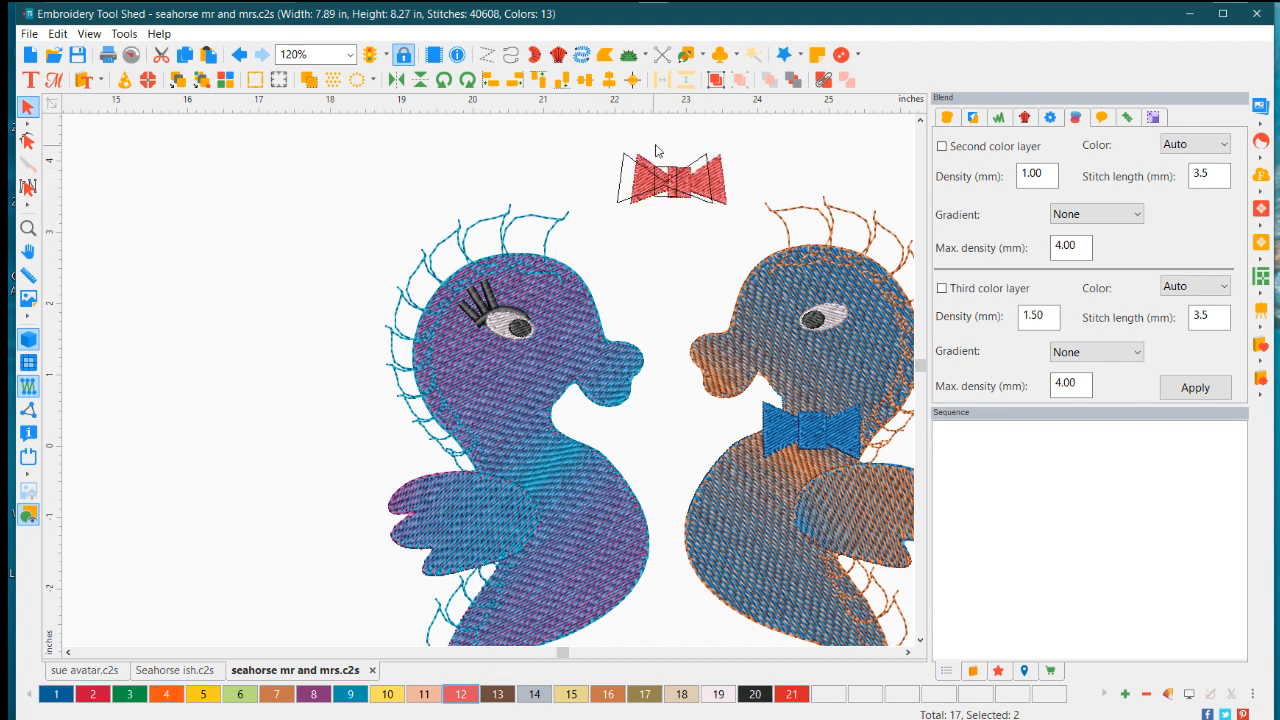
click(716, 80)
Move the grouped bow onto the back of the left seahorse's head, and rotate it to tilt up toward the right
drag(670, 190, 412, 231)
drag(407, 307, 440, 262)
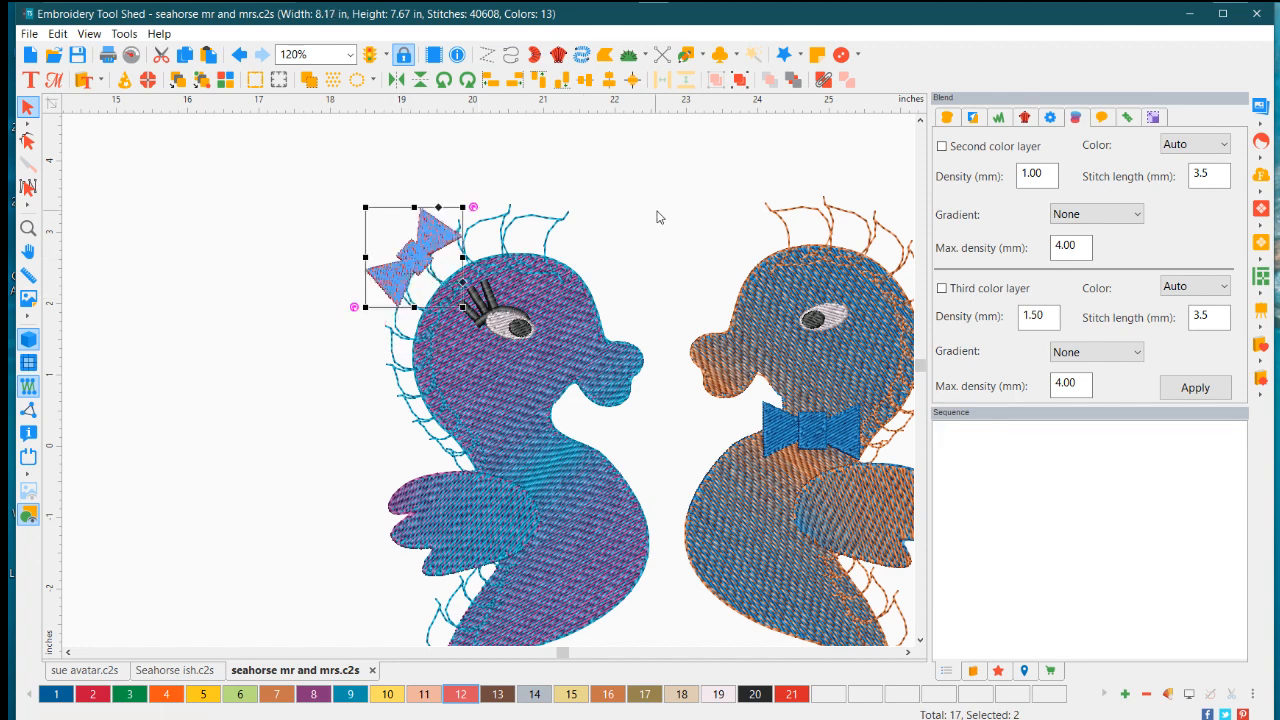
click(646, 209)
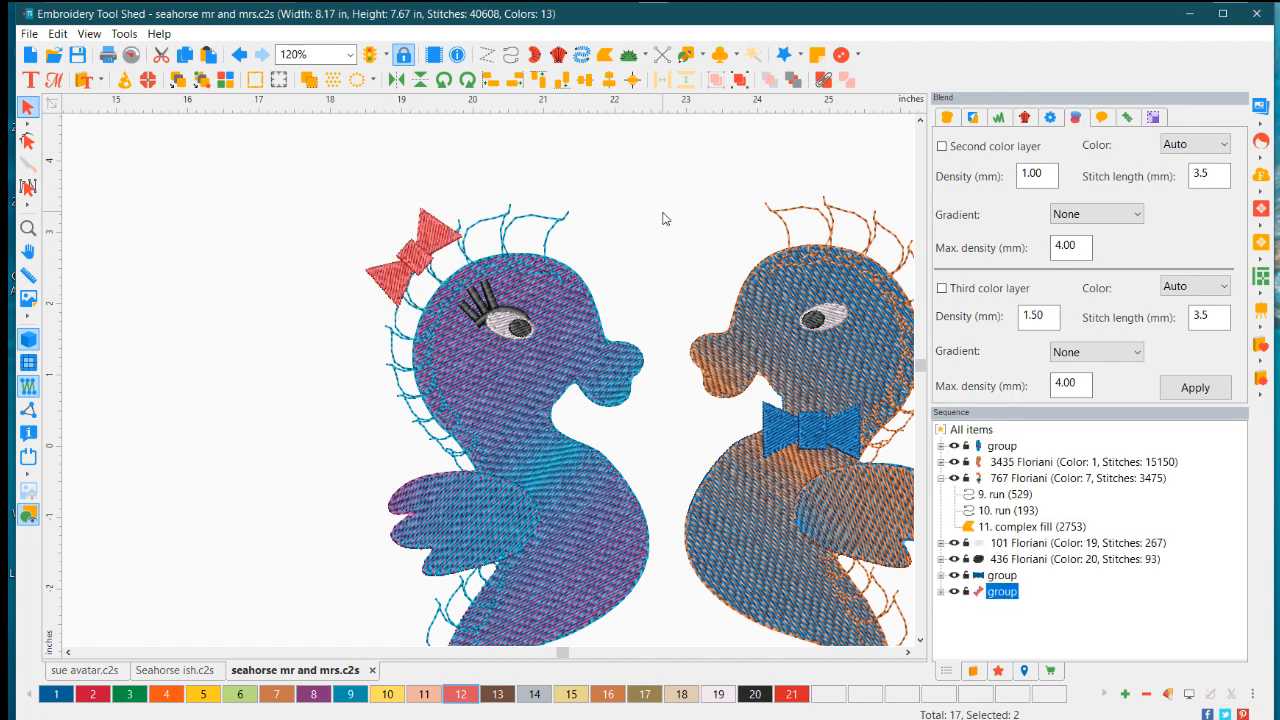
click(418, 260)
drag(418, 260, 446, 289)
click(672, 263)
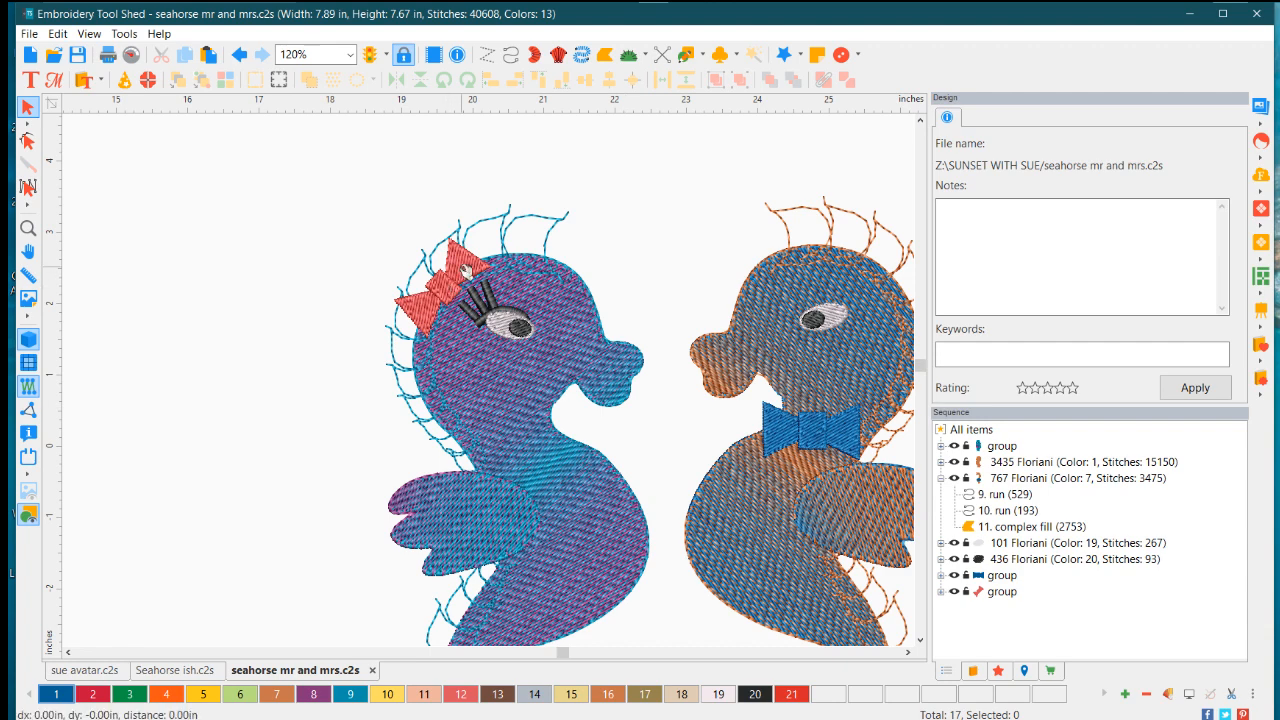
click(466, 276)
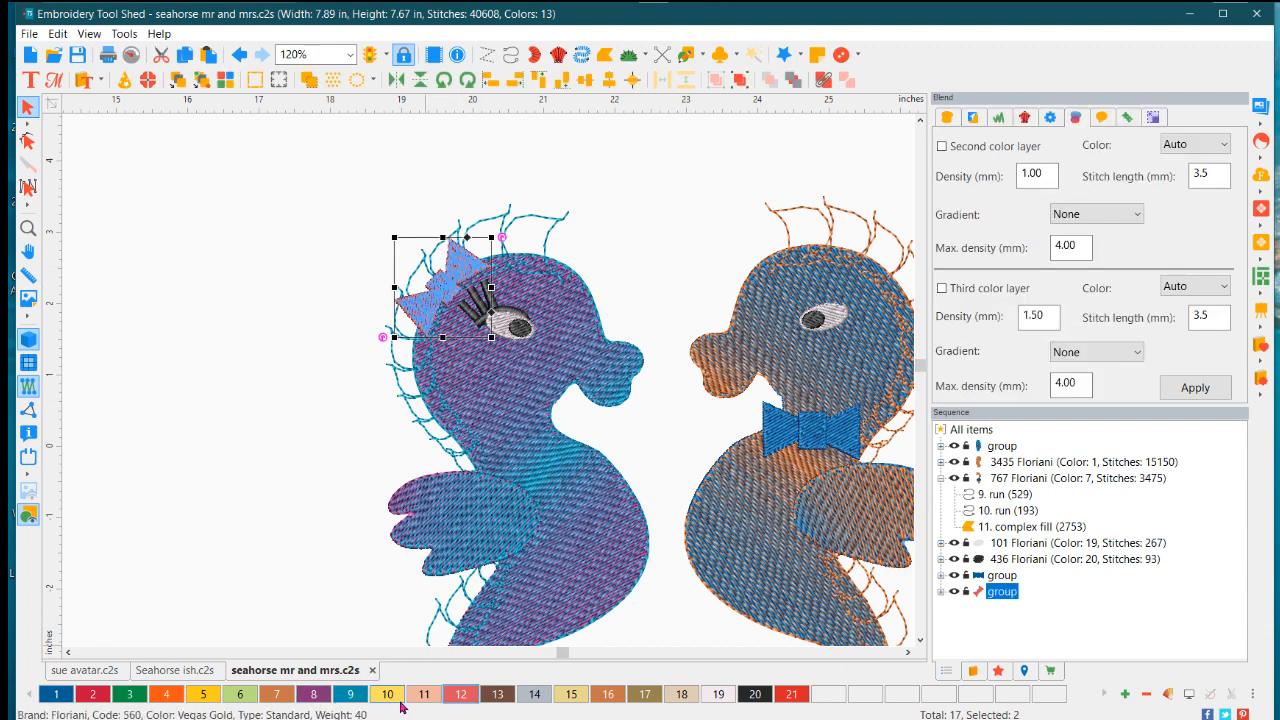
click(454, 694)
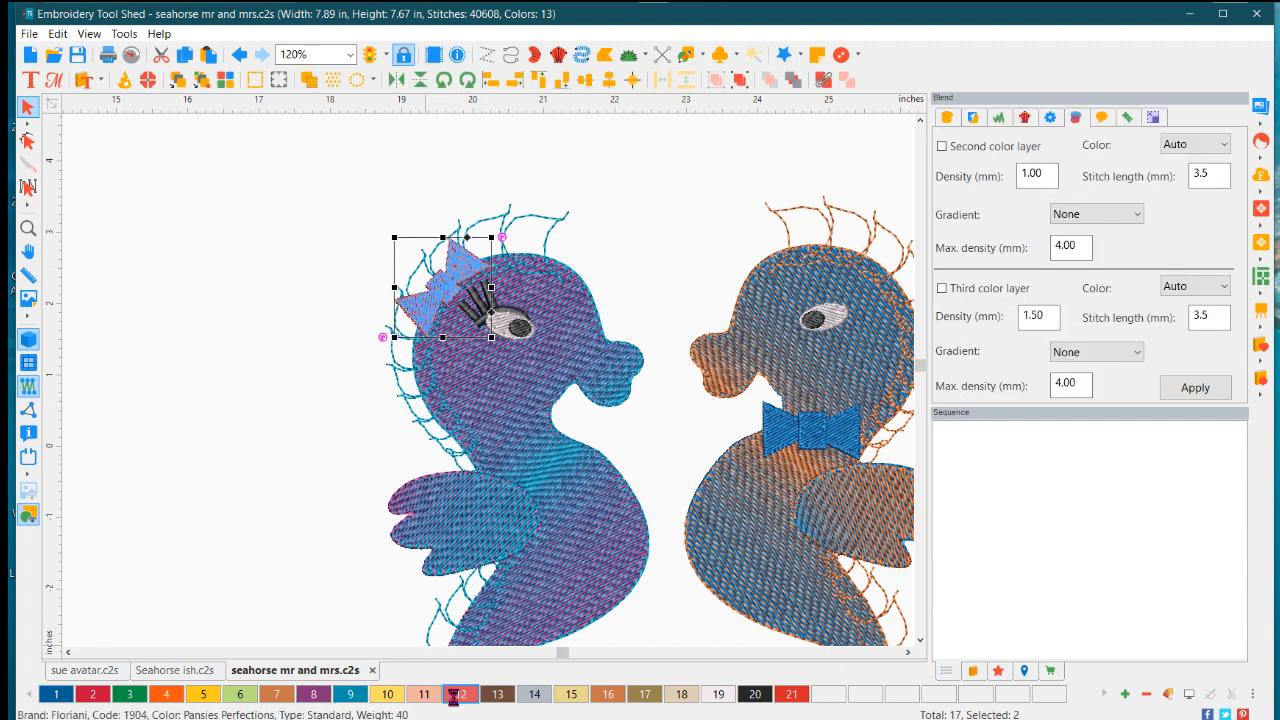
click(674, 263)
Examine the two seahorses with the head bow and bow tie, both in full and up close, and select the left seahorse
scroll(626, 419, down, 3)
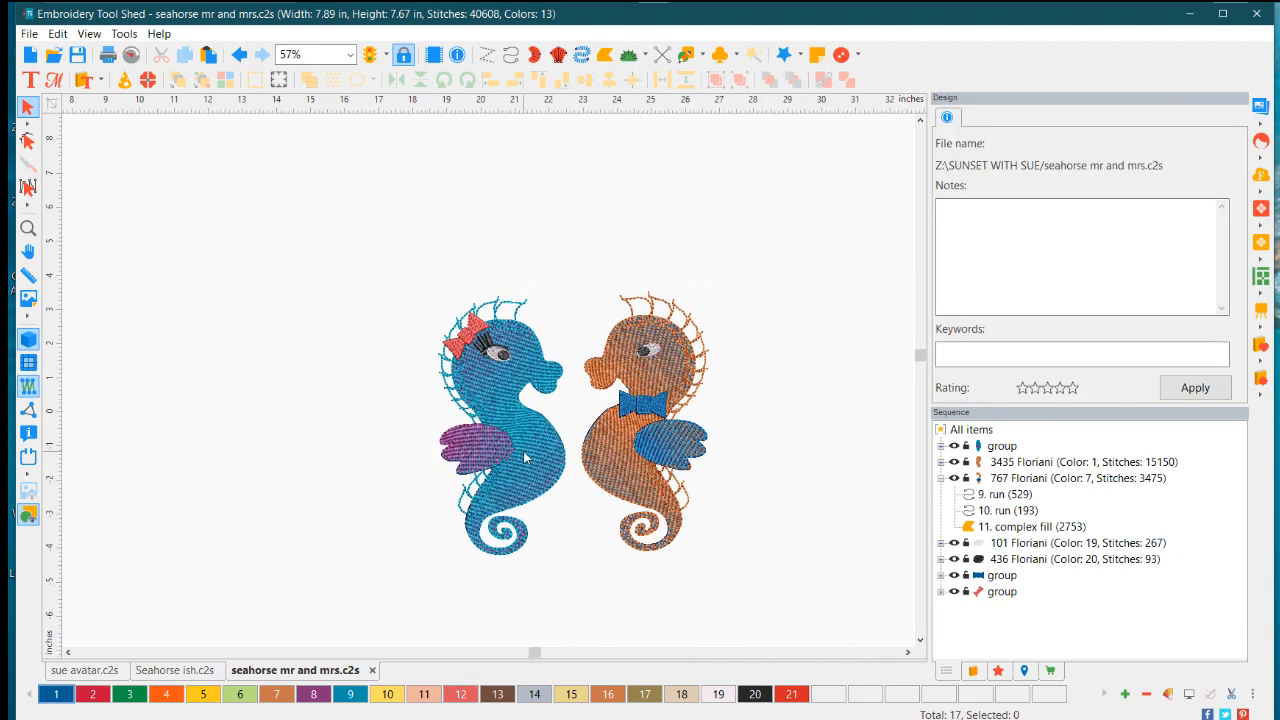
scroll(524, 457, up, 1)
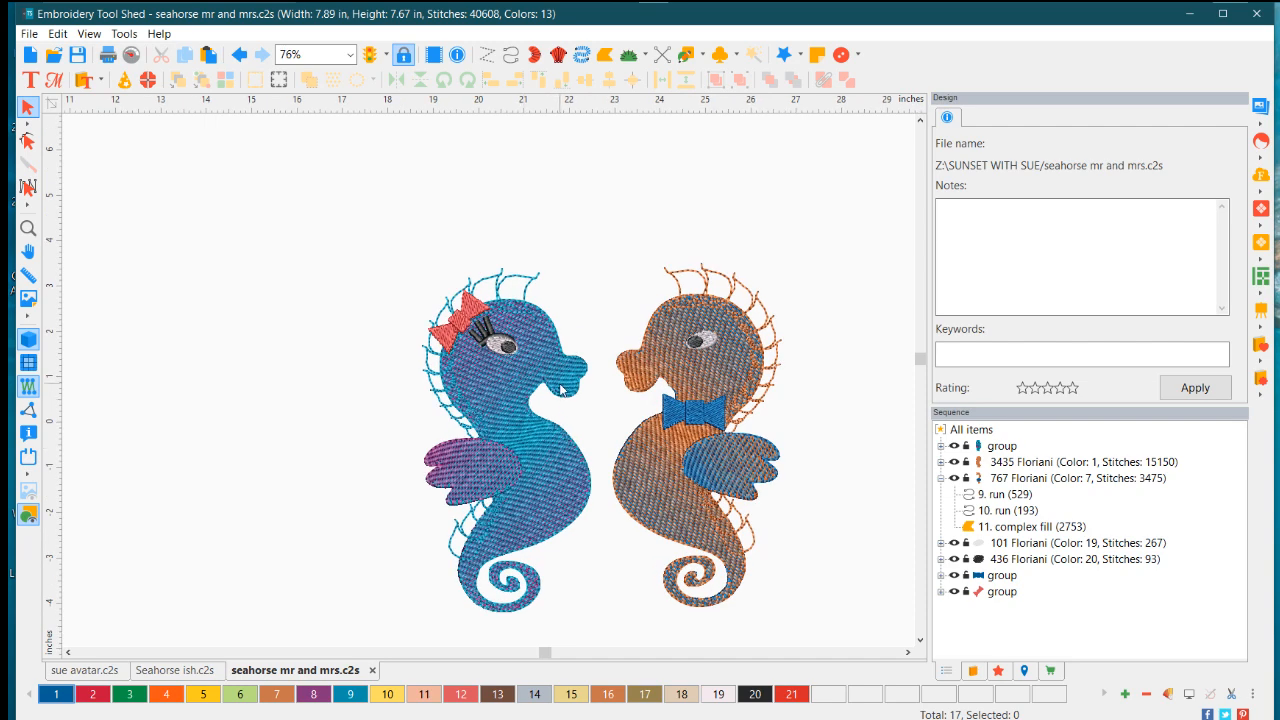
scroll(561, 390, up, 1)
scroll(561, 391, up, 1)
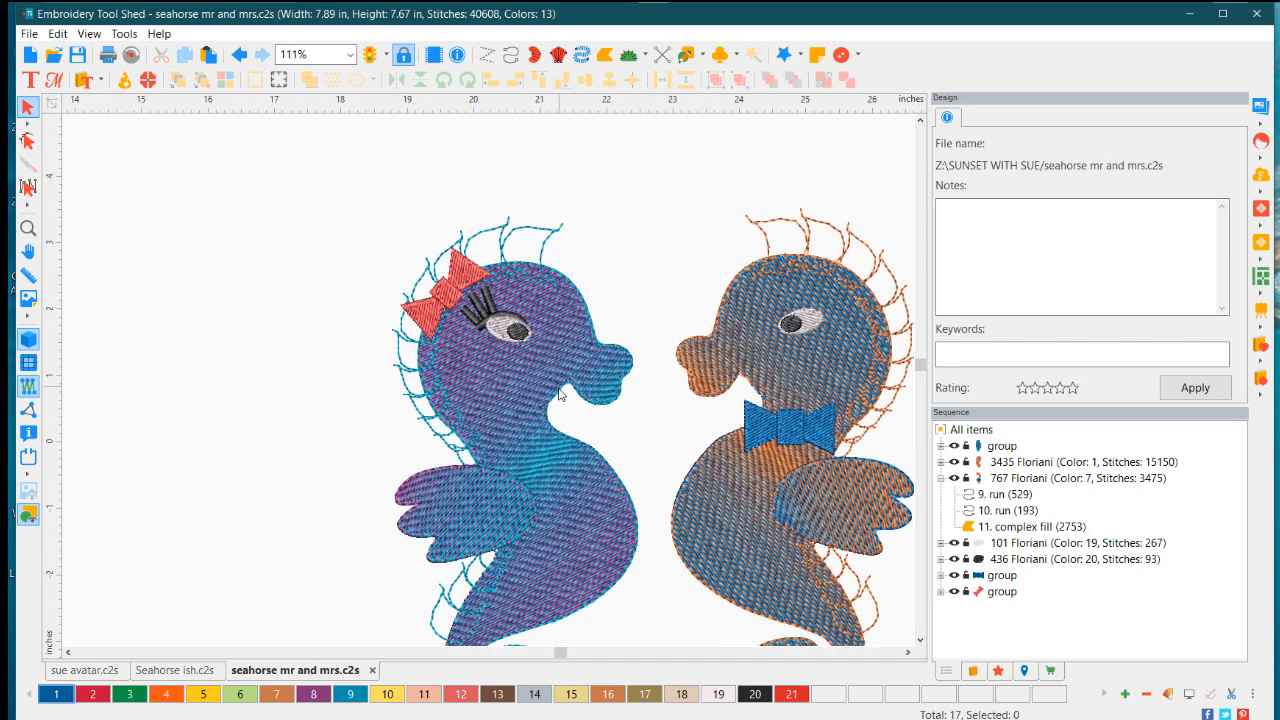
scroll(536, 402, down, 1)
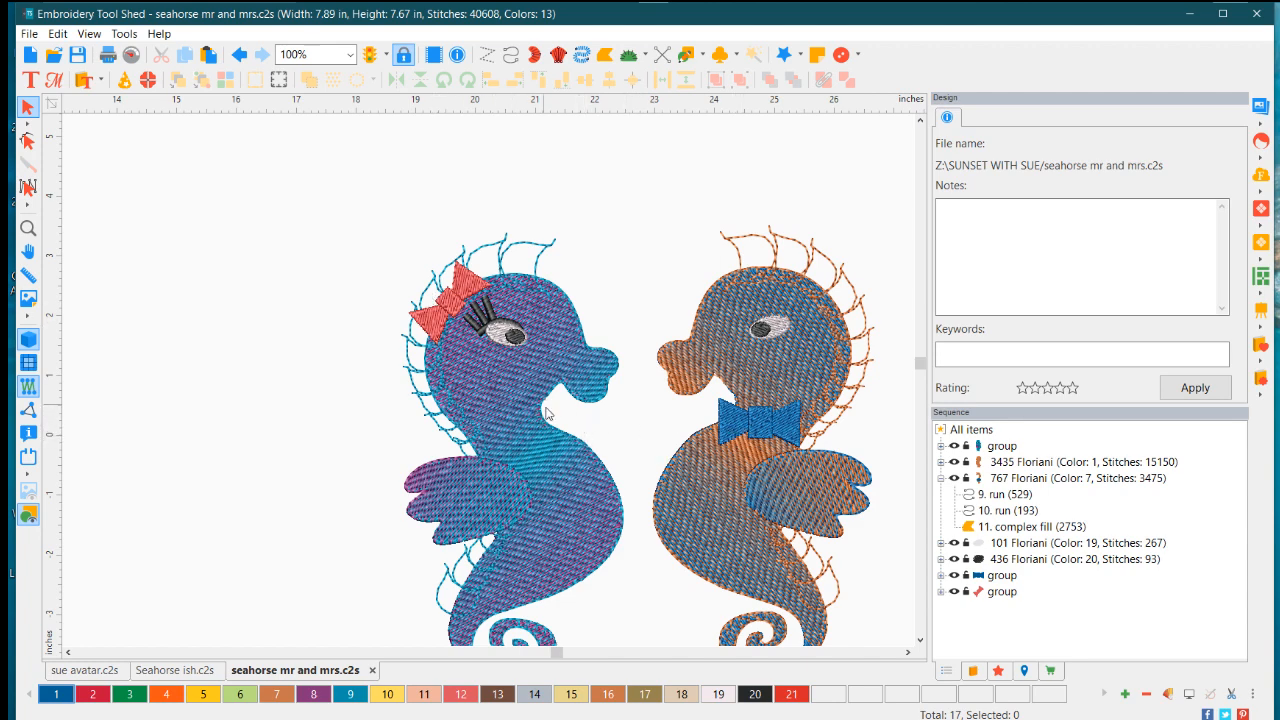
scroll(541, 489, up, 2)
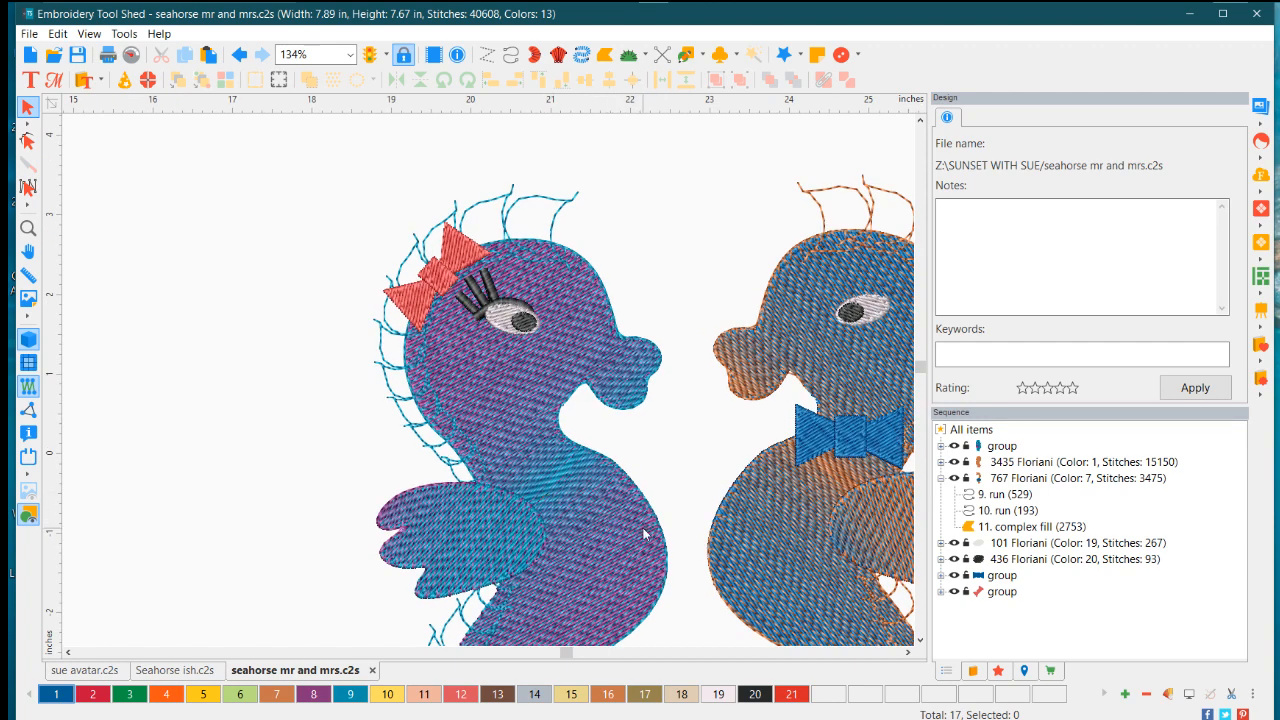
scroll(637, 532, down, 1)
scroll(630, 530, down, 3)
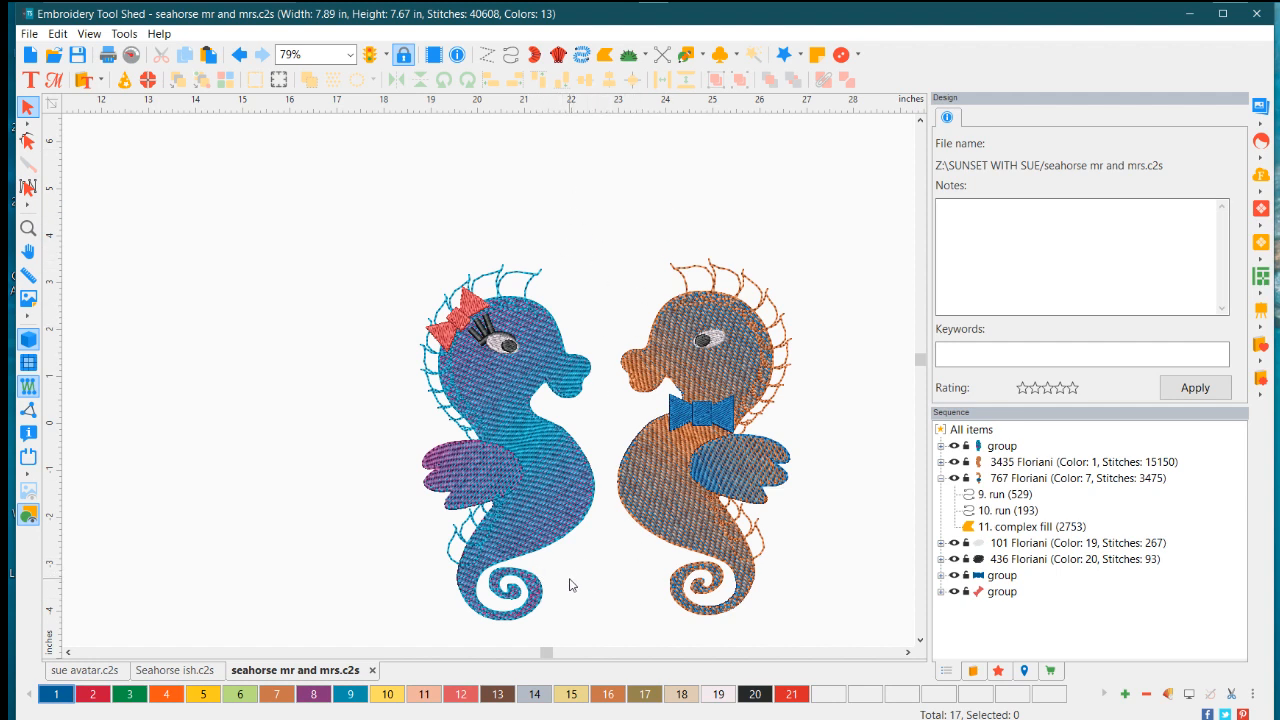
scroll(576, 576, down, 2)
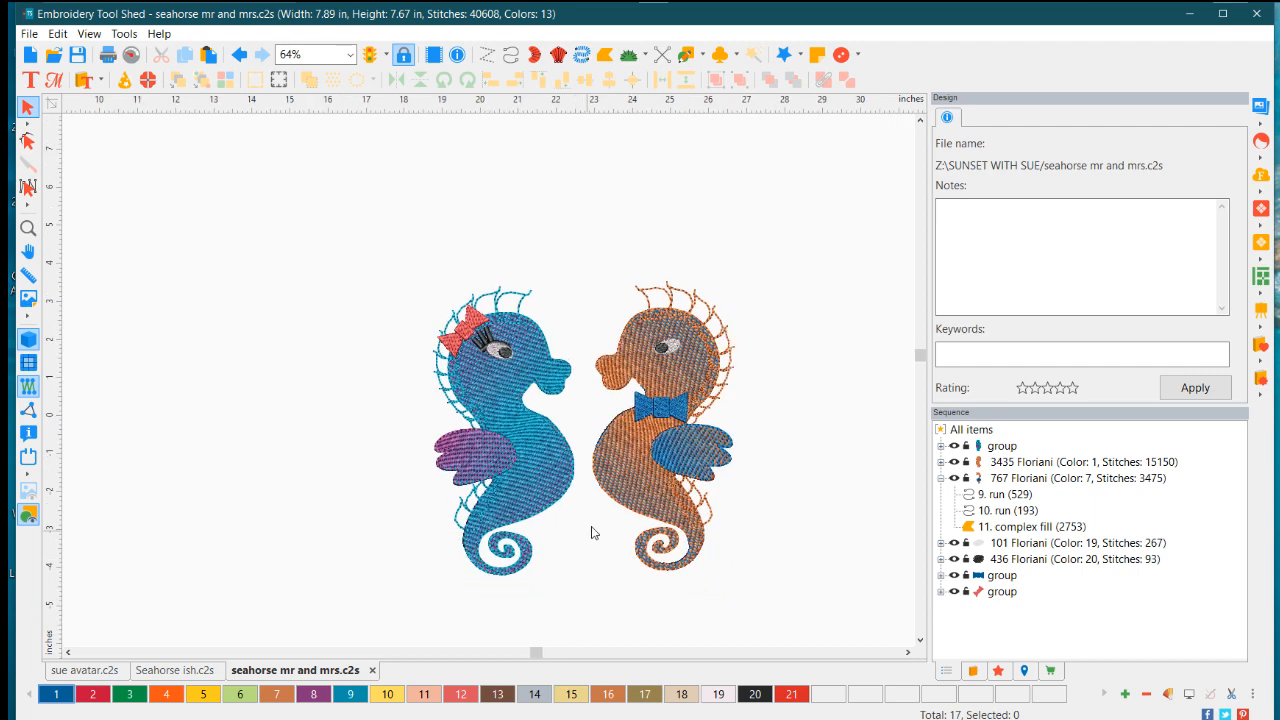
scroll(555, 512, up, 2)
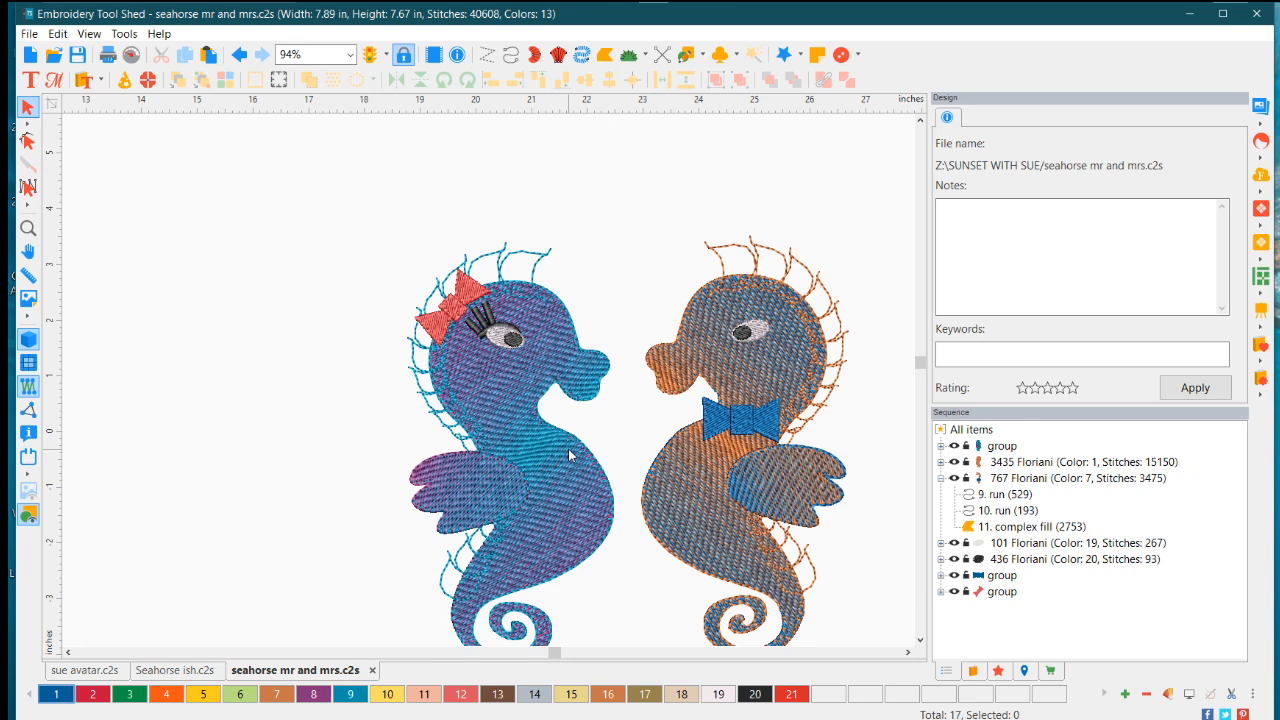
click(569, 456)
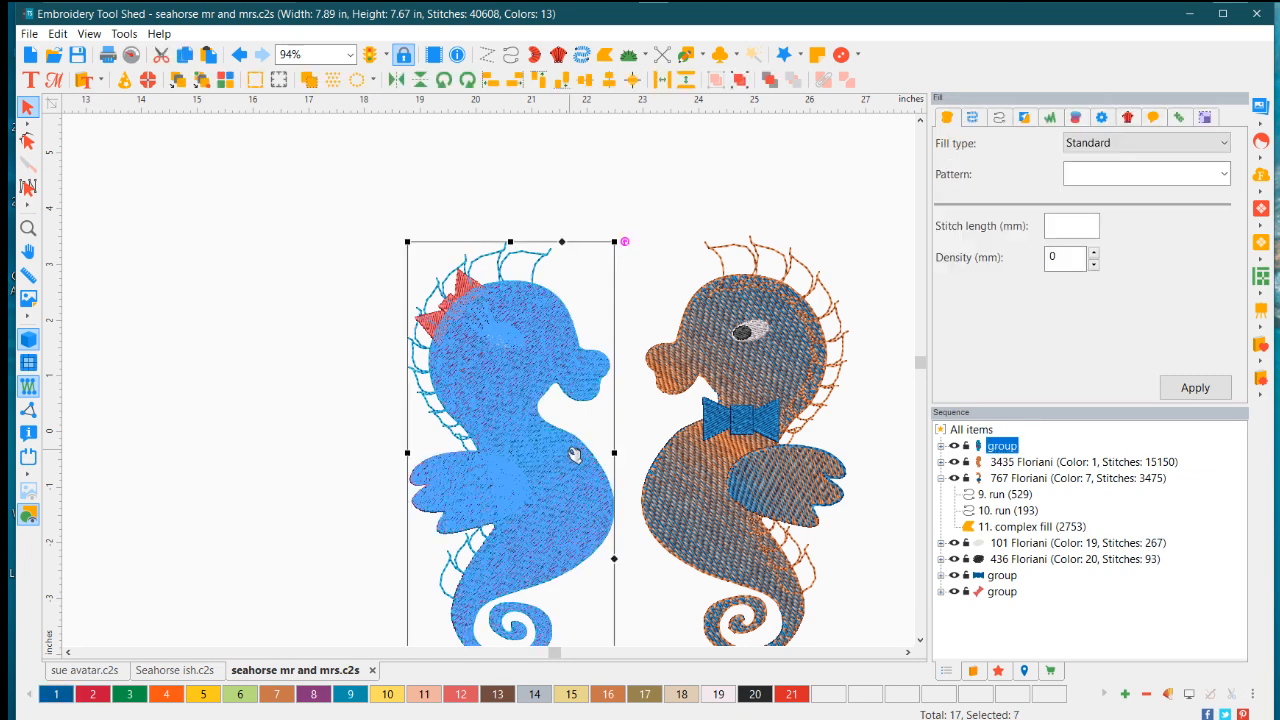
Switch to the Seahorse ish.c2s design and examine the row of red seahorses with blue fins beside the orange-yellow one
click(642, 421)
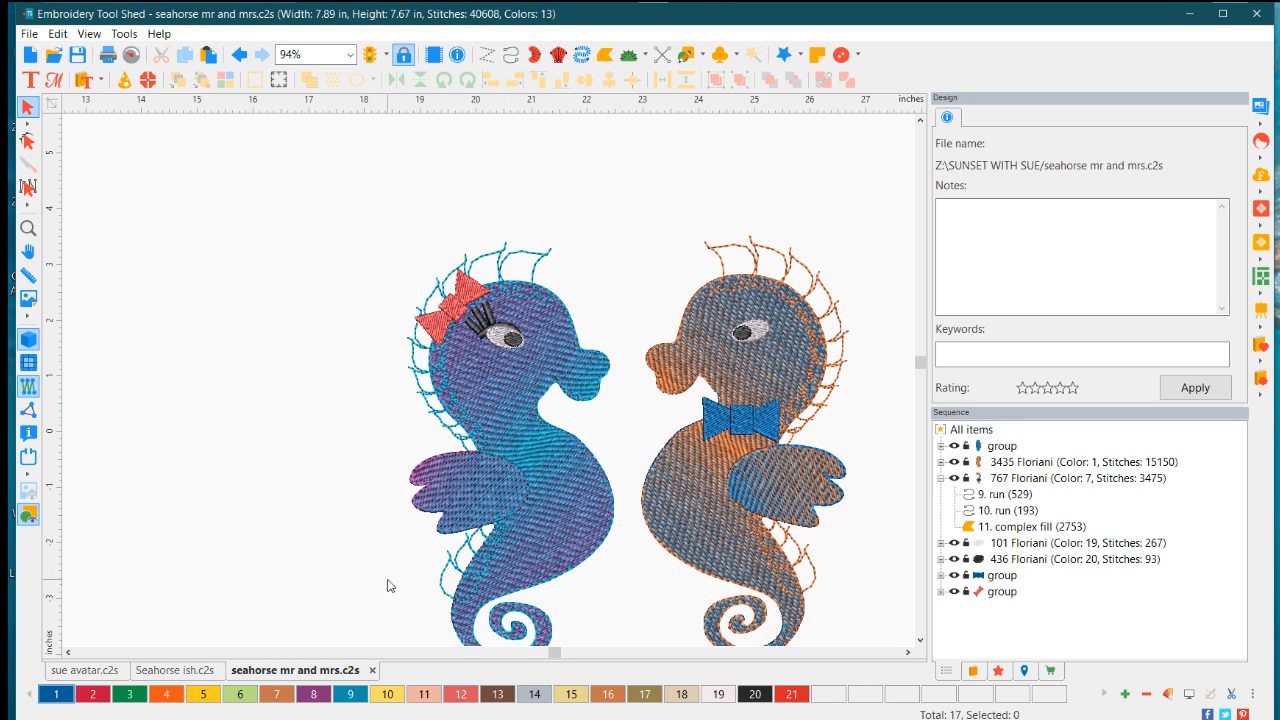
click(187, 672)
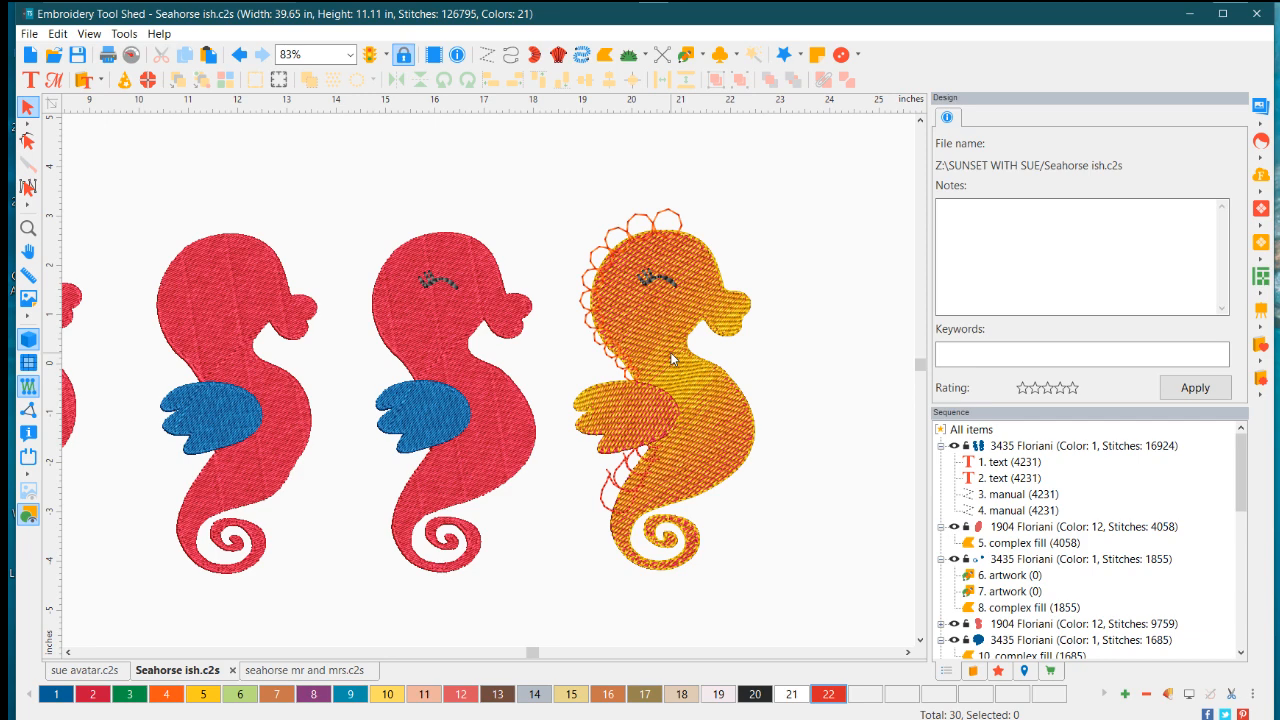
click(286, 460)
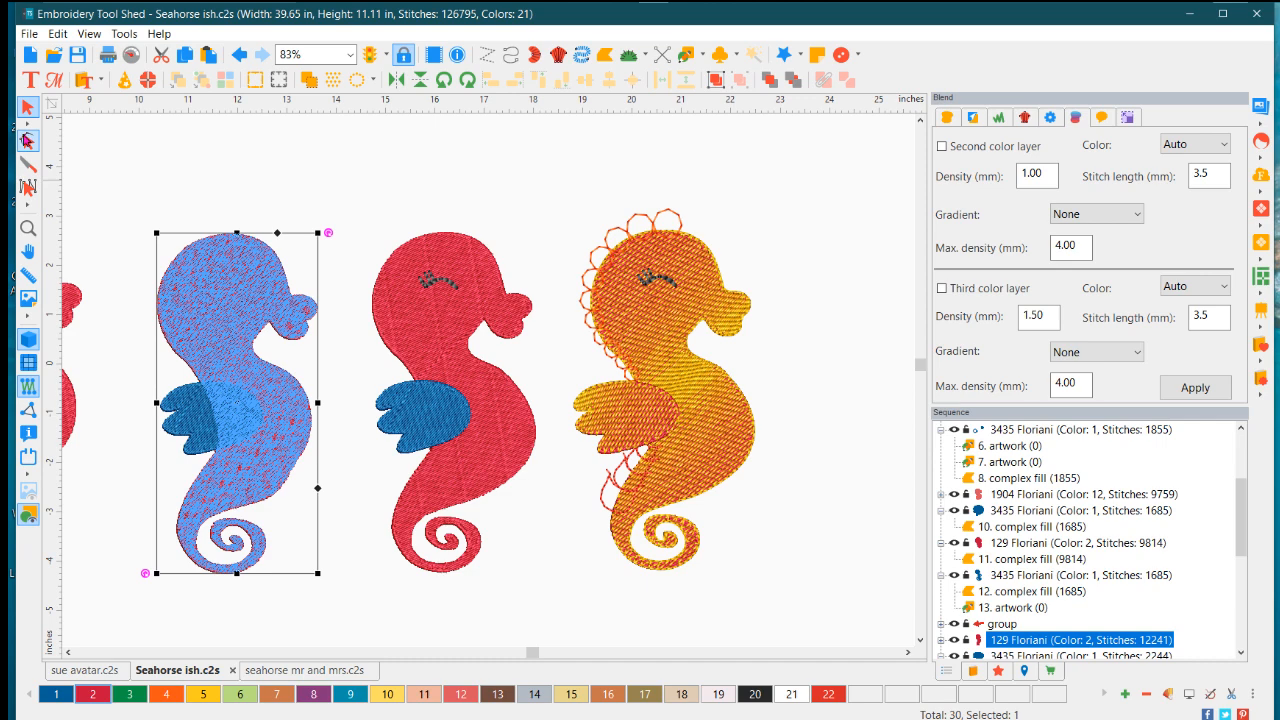
click(347, 491)
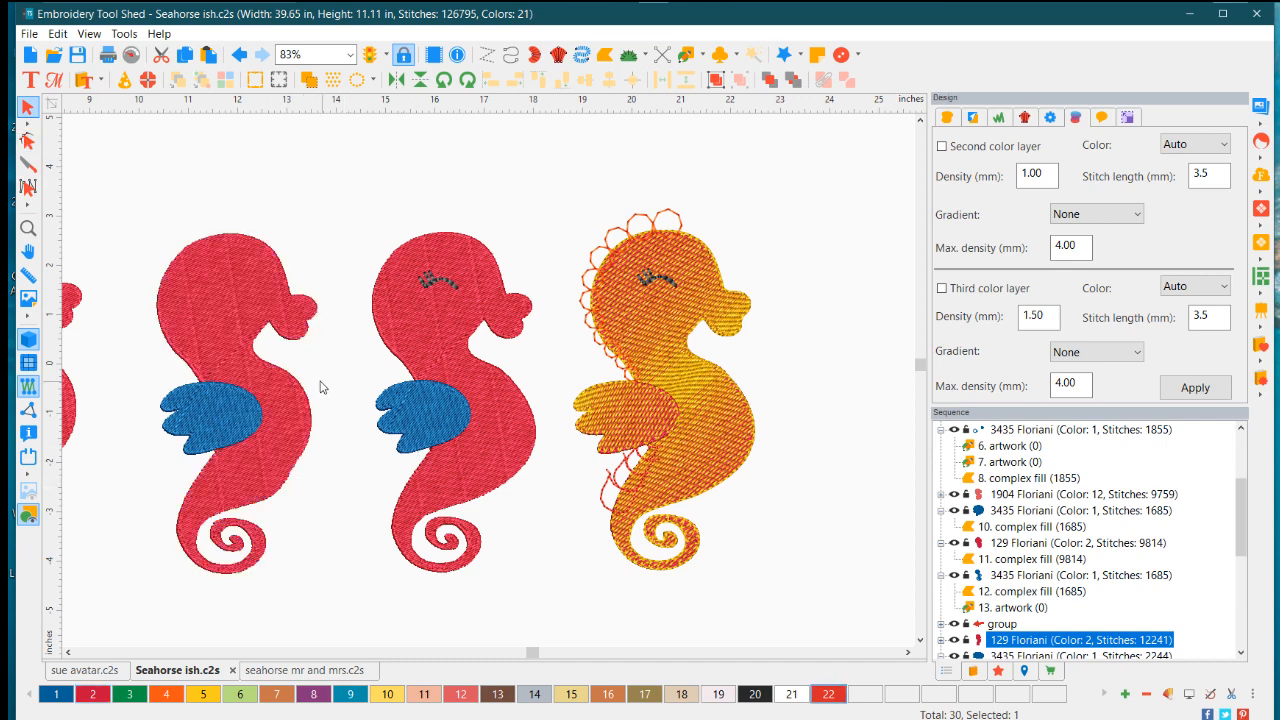
click(68, 653)
click(68, 653)
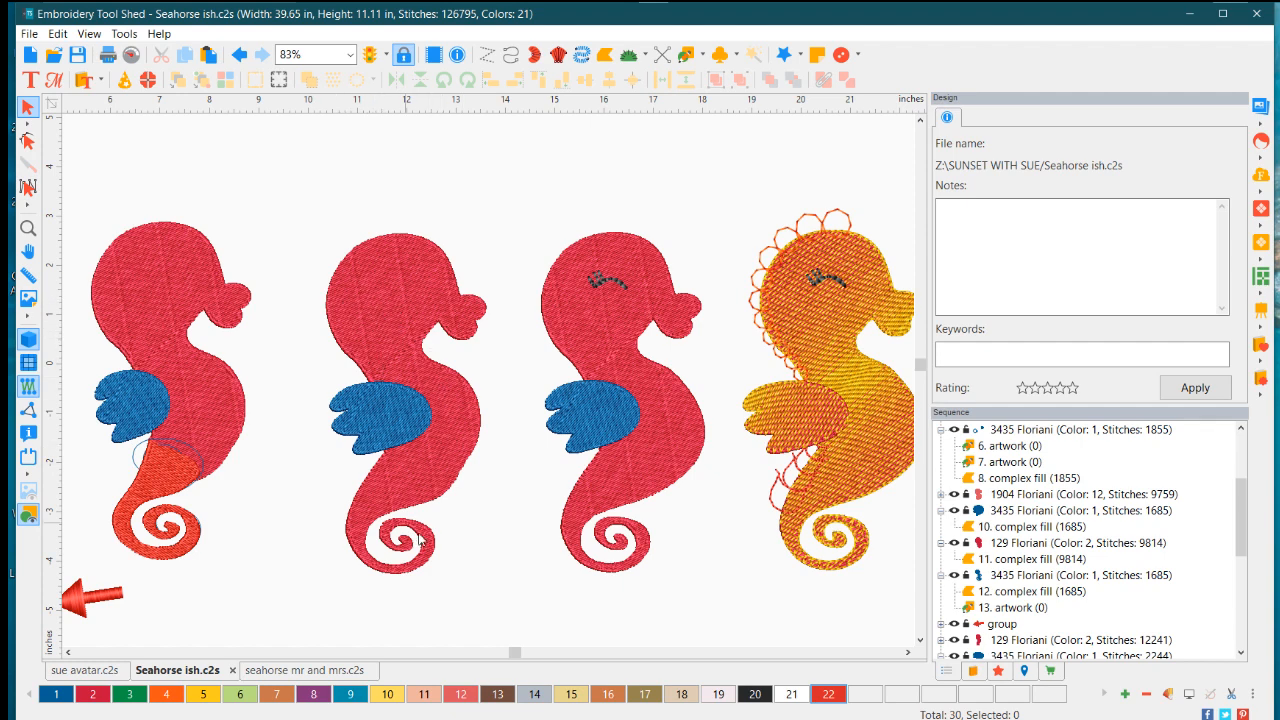
click(472, 460)
click(505, 500)
scroll(472, 505, down, 1)
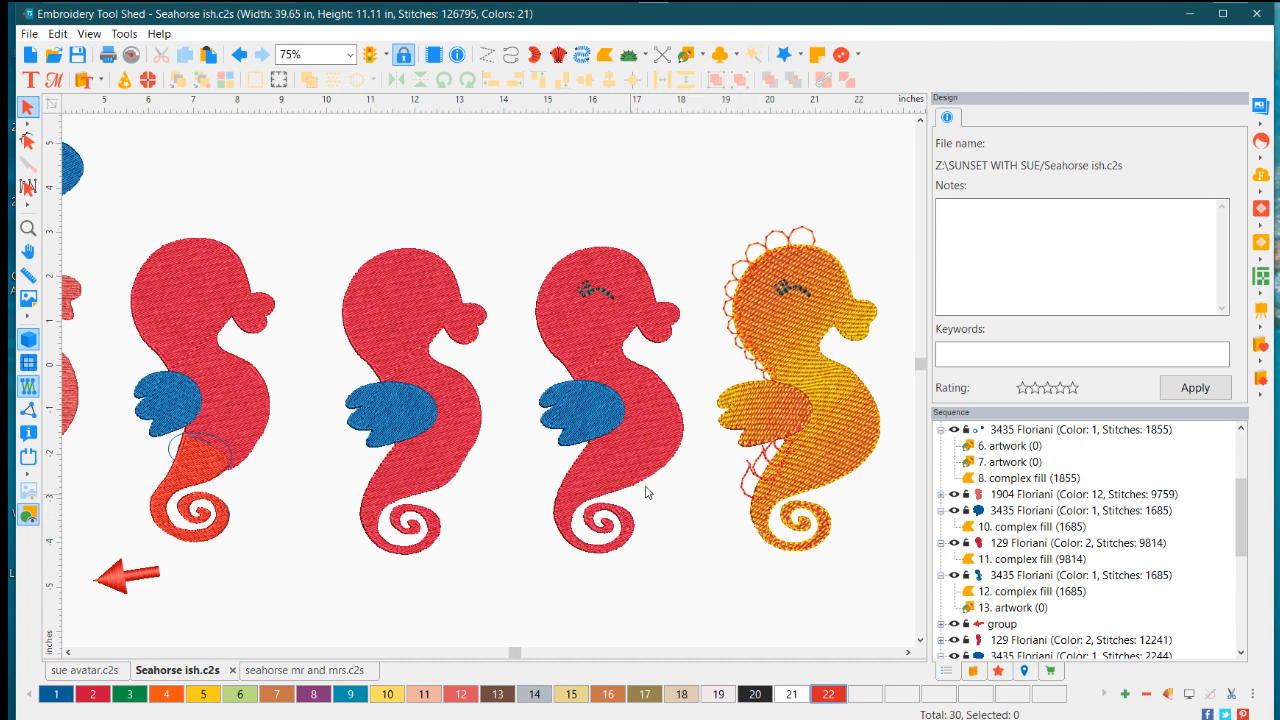
scroll(648, 440, up, 2)
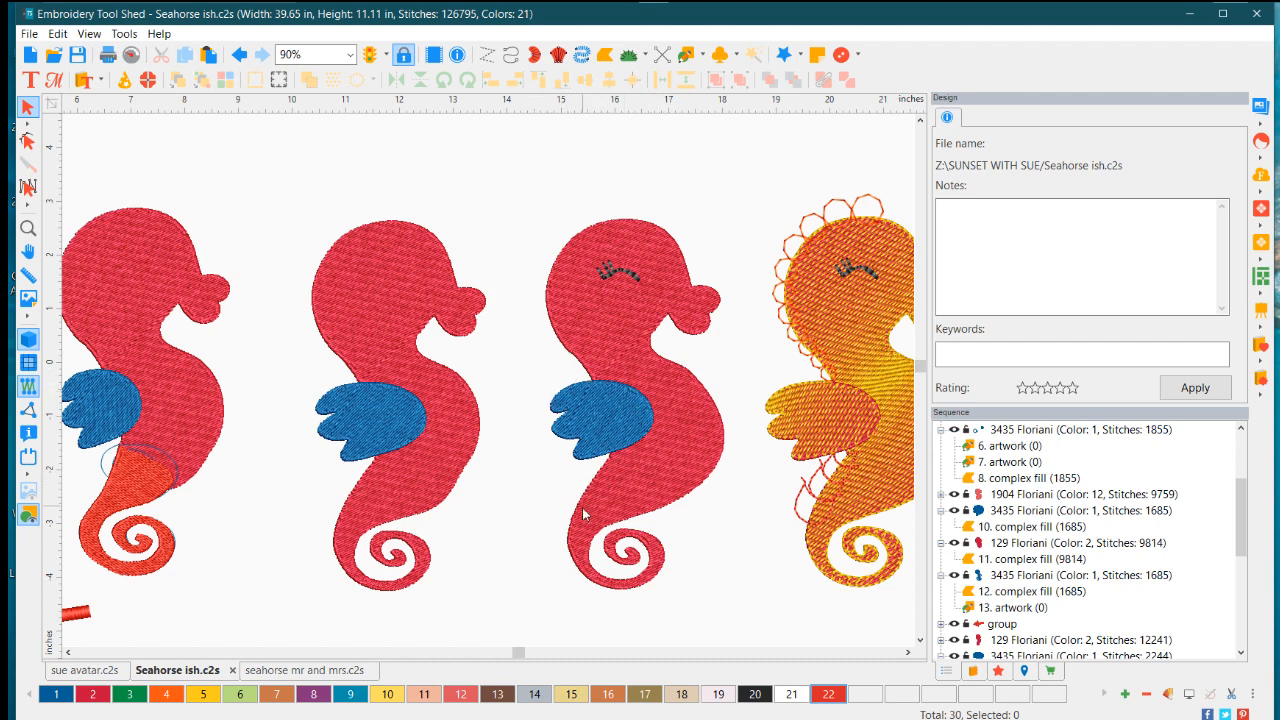
scroll(768, 518, up, 1)
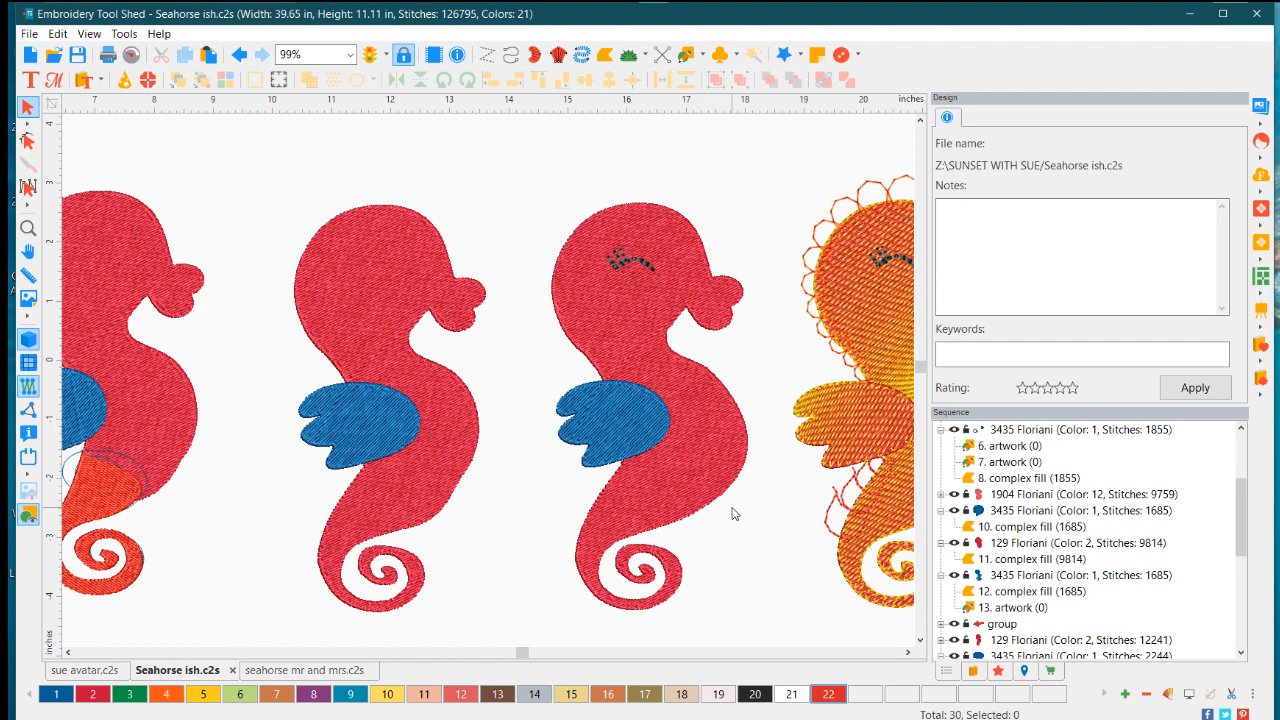
scroll(733, 514, down, 3)
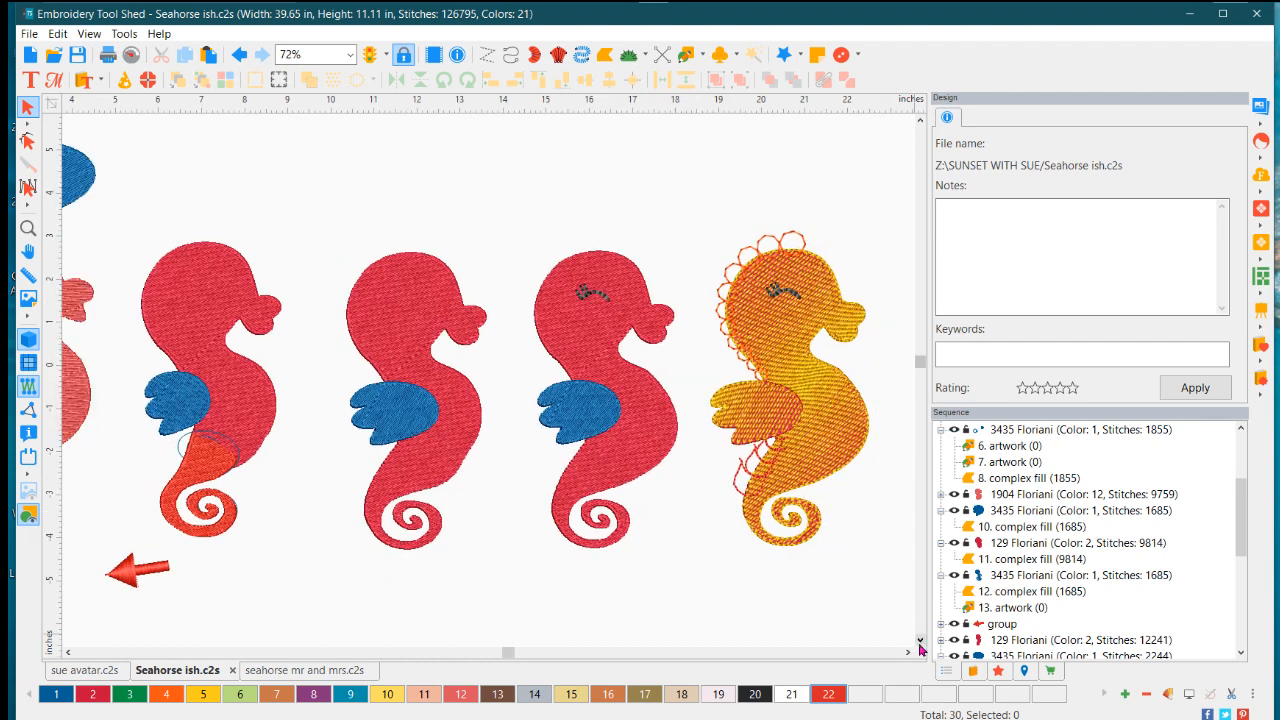
Compare the orange-yellow seahorse's scalloped crest and blended fill with the plain red seahorses, in close-up and in the whole row
click(908, 653)
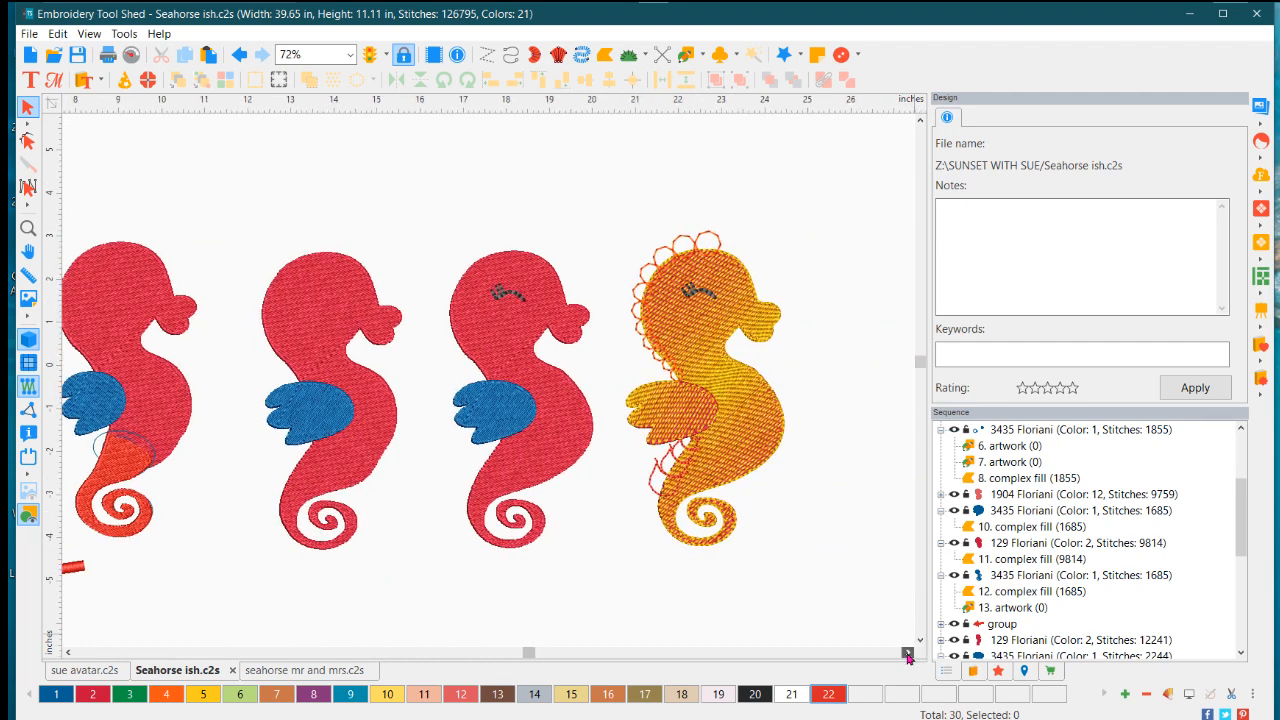
click(908, 653)
scroll(691, 417, up, 3)
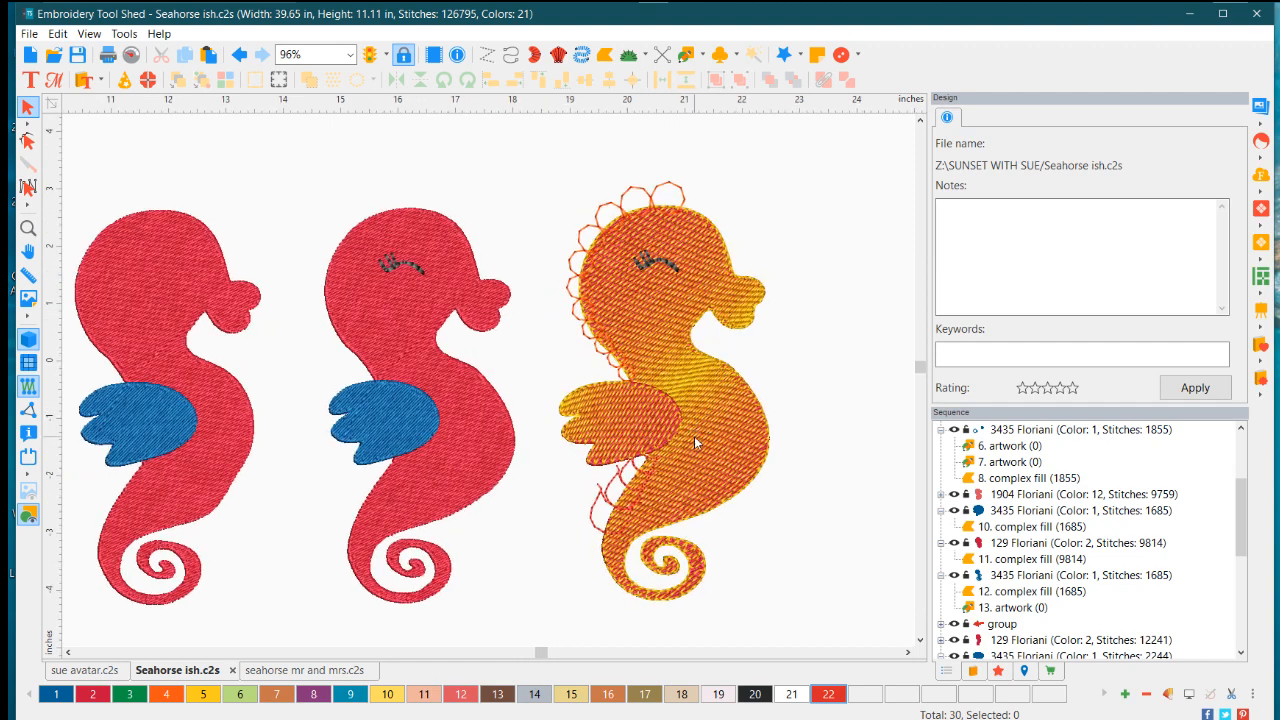
scroll(693, 439, up, 1)
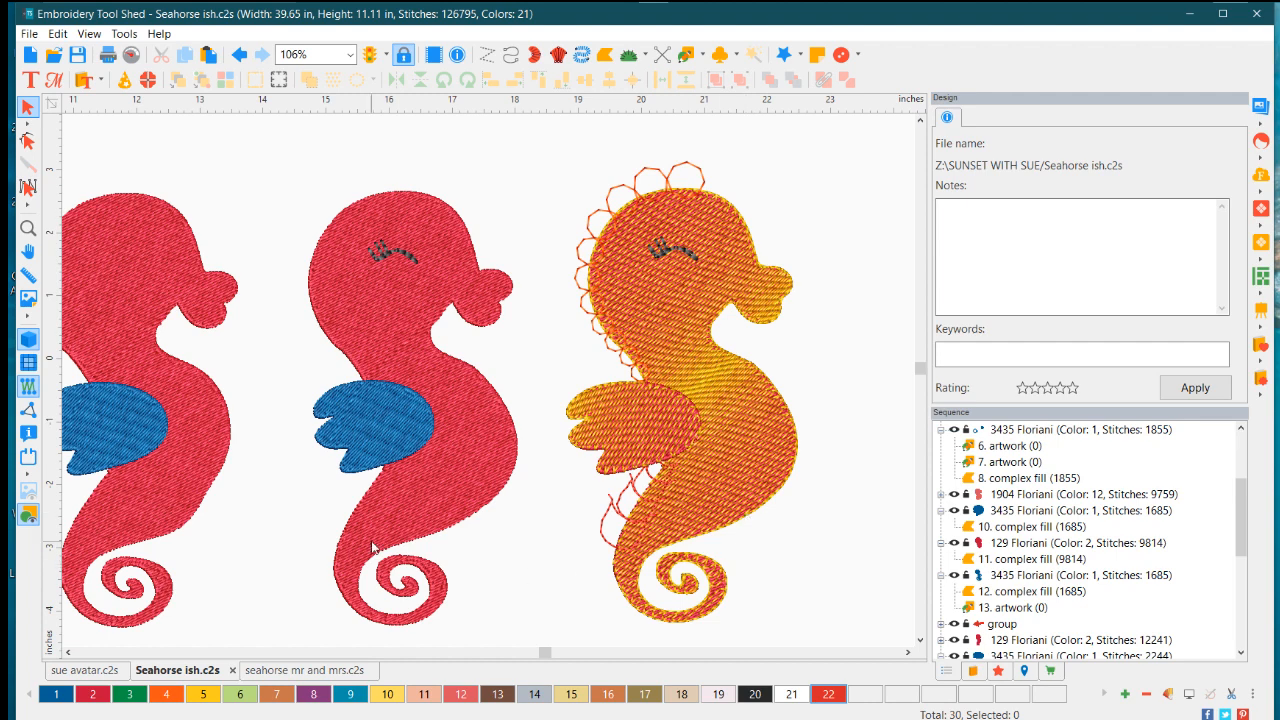
scroll(350, 457, down, 5)
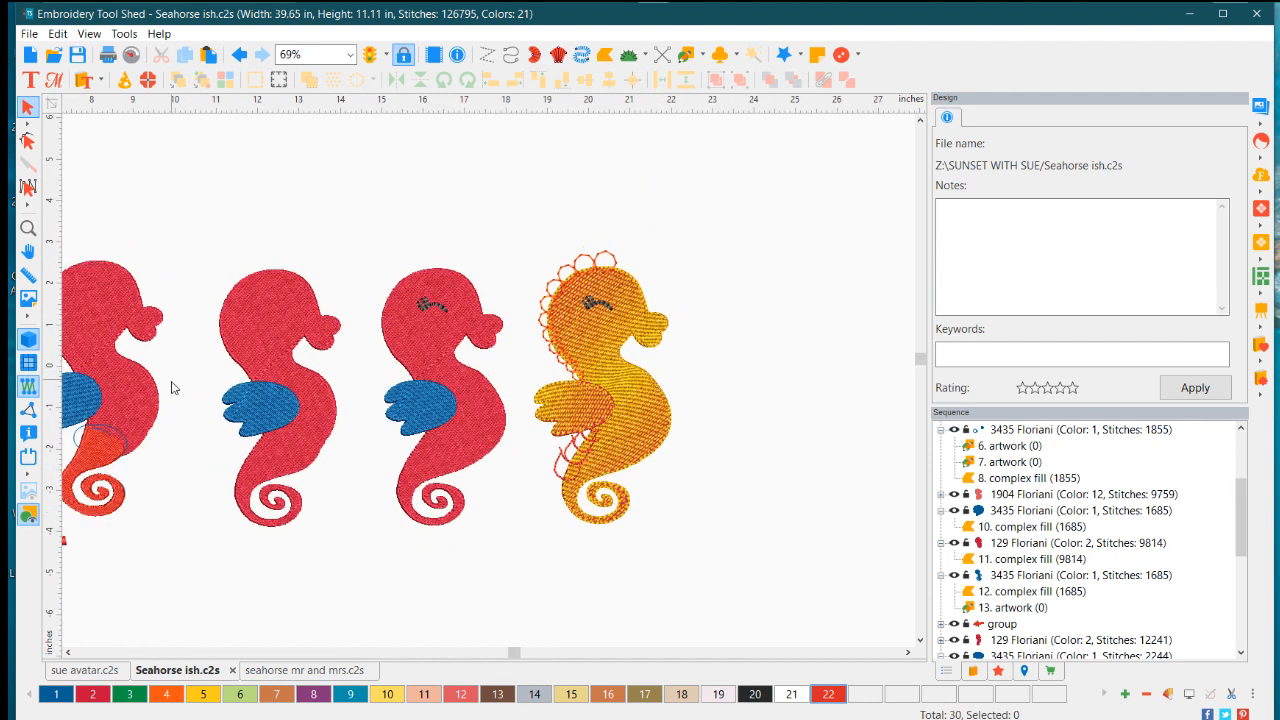
scroll(172, 388, down, 3)
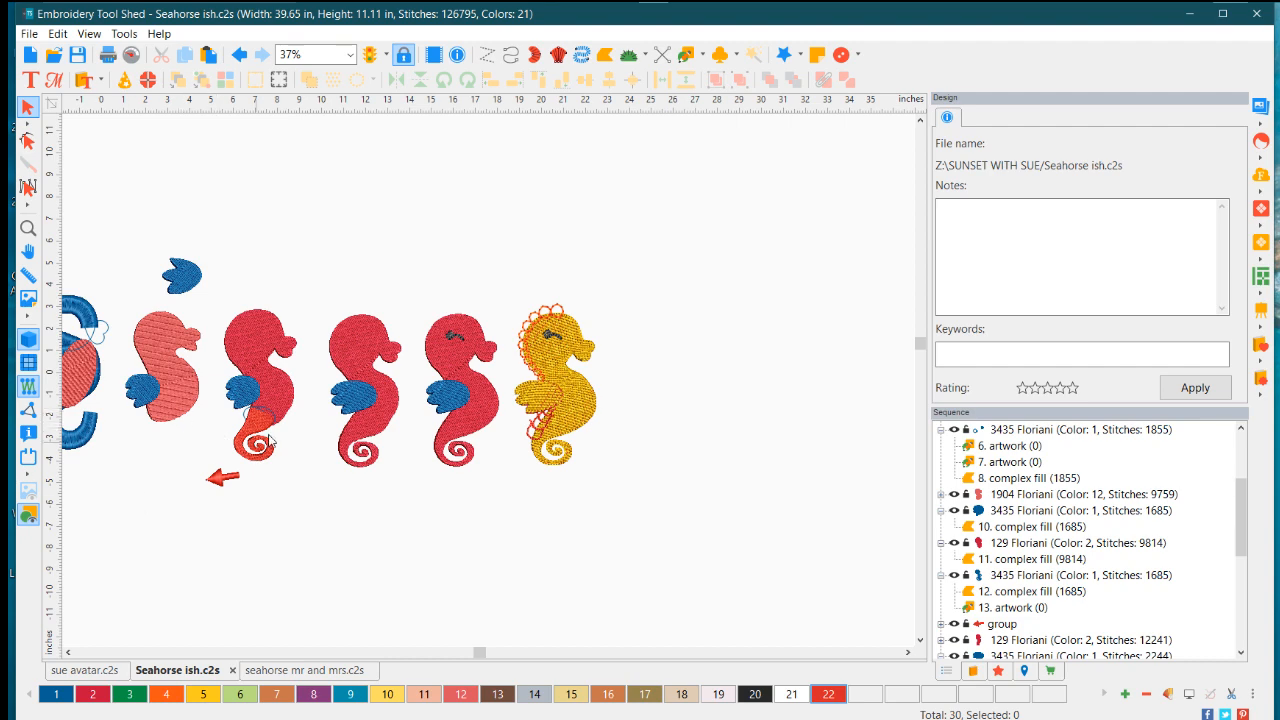
scroll(419, 374, up, 4)
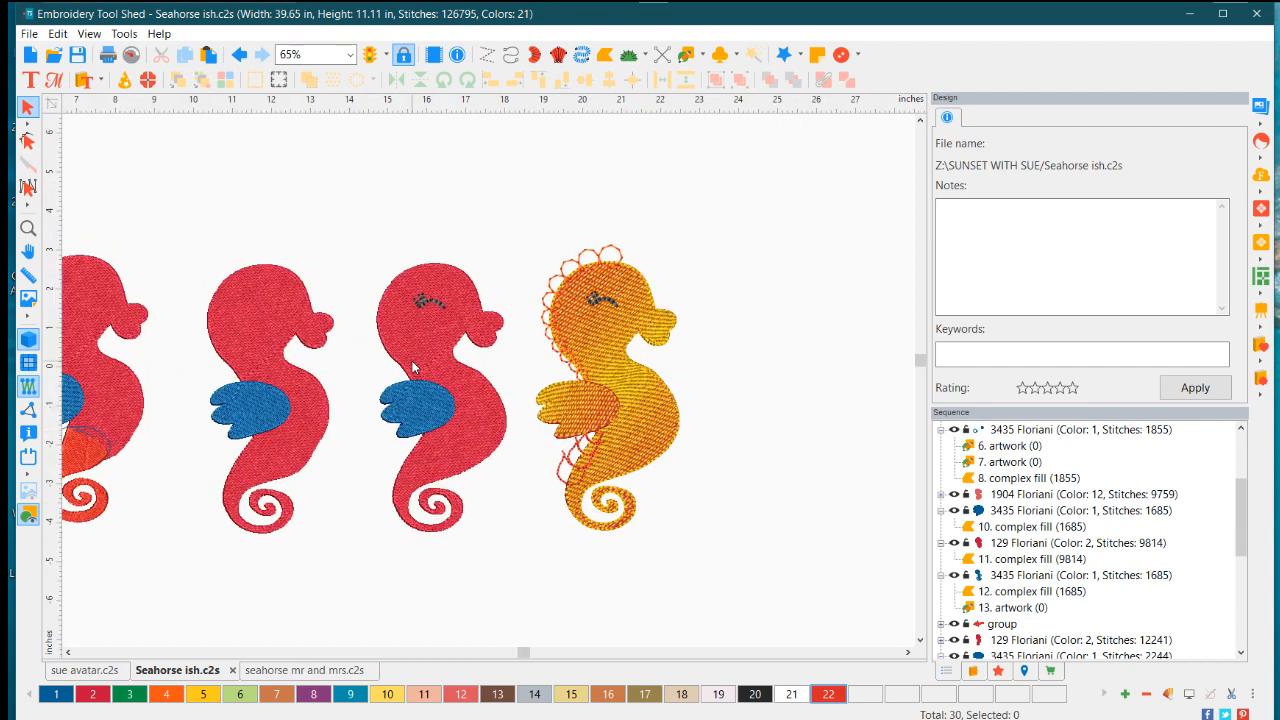
scroll(419, 374, up, 2)
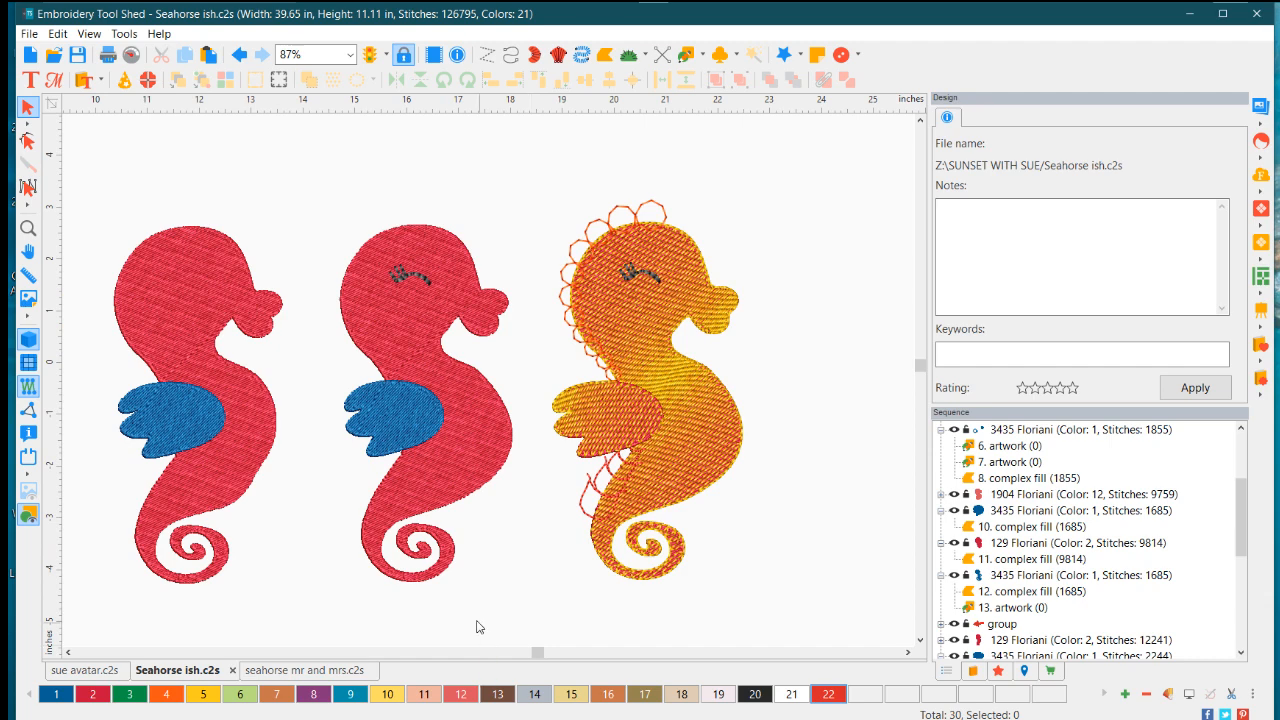
scroll(438, 396, up, 1)
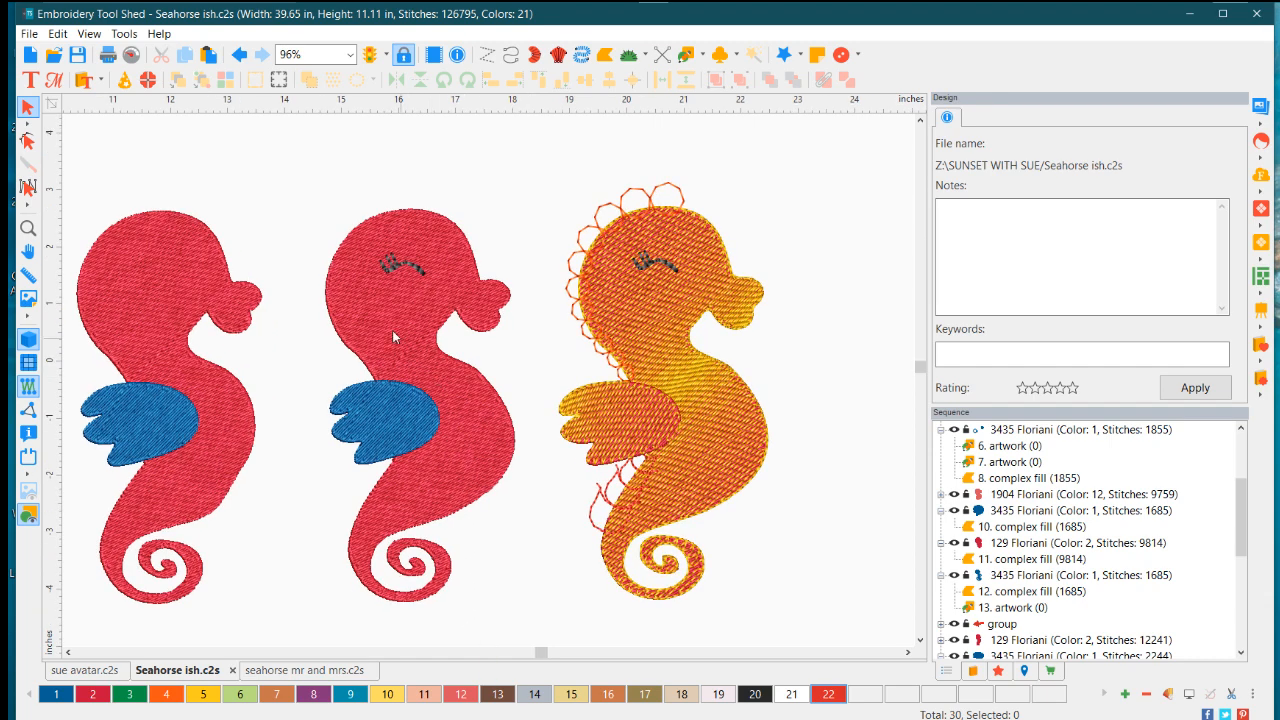
Draw a run line along the back of the eyelashed red seahorse's head, from its crown down to the blue fin
click(511, 56)
click(416, 209)
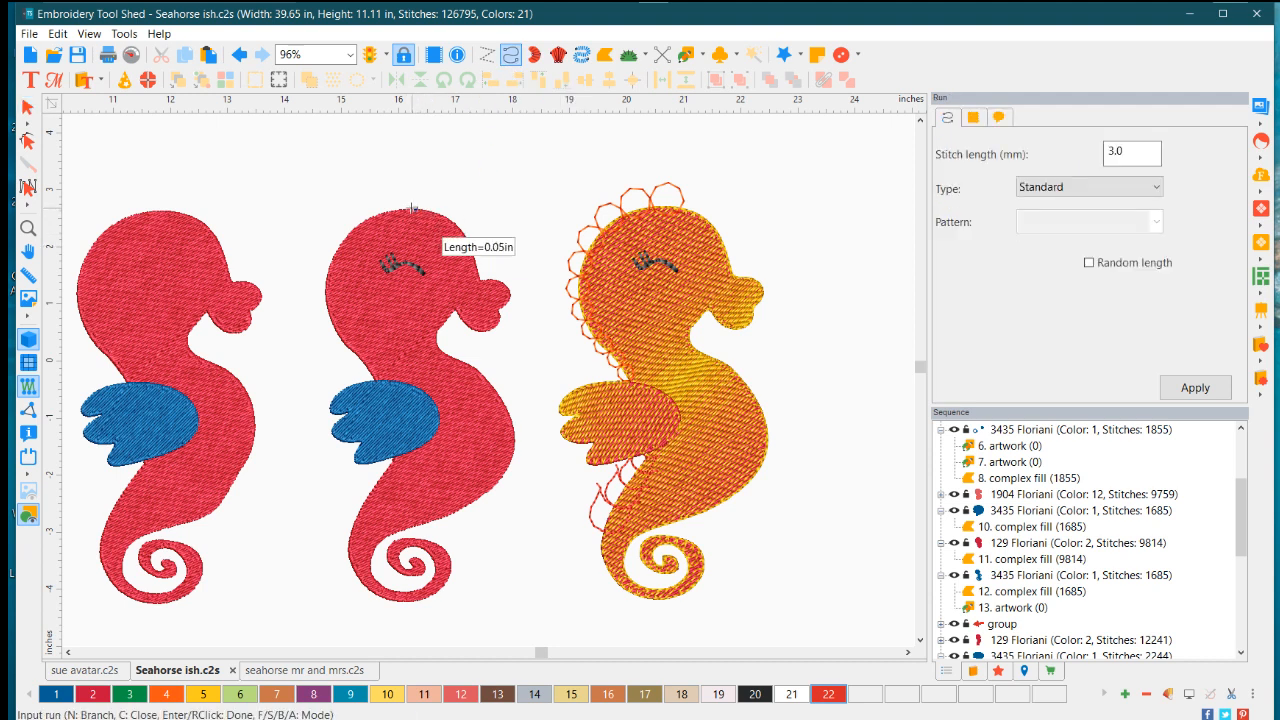
click(356, 221)
click(331, 258)
click(325, 297)
click(338, 336)
click(360, 358)
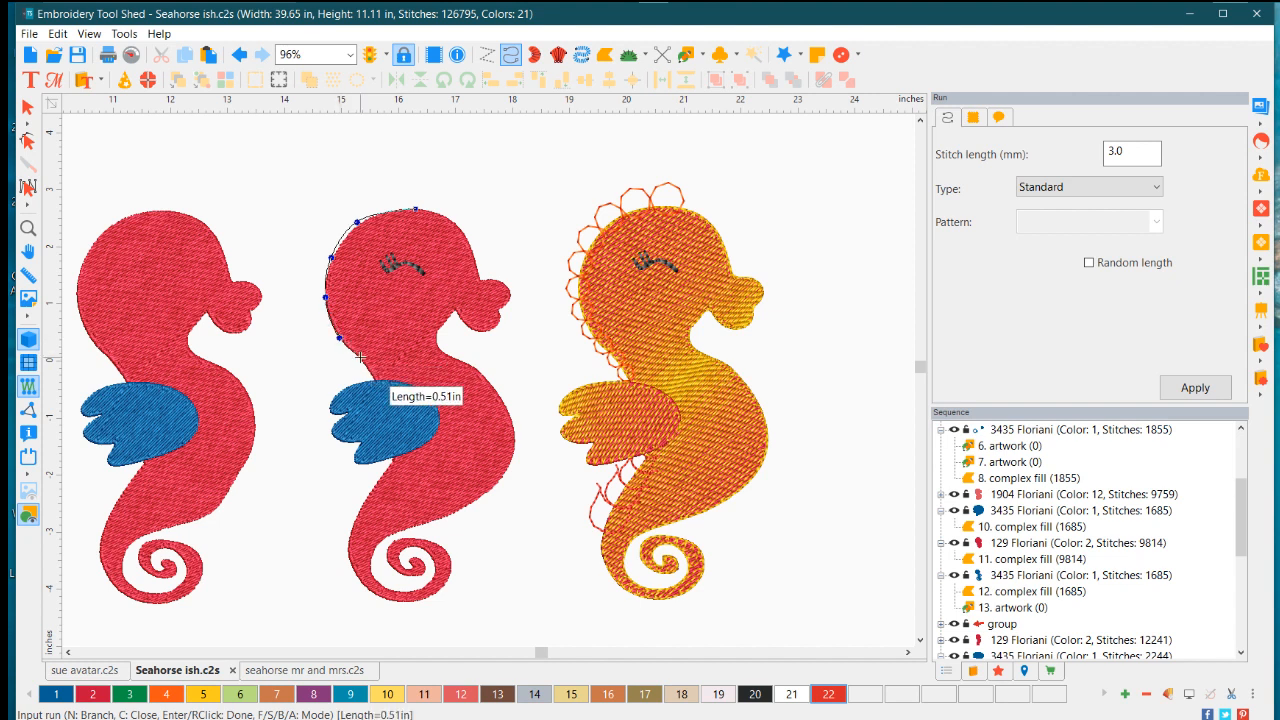
click(375, 381)
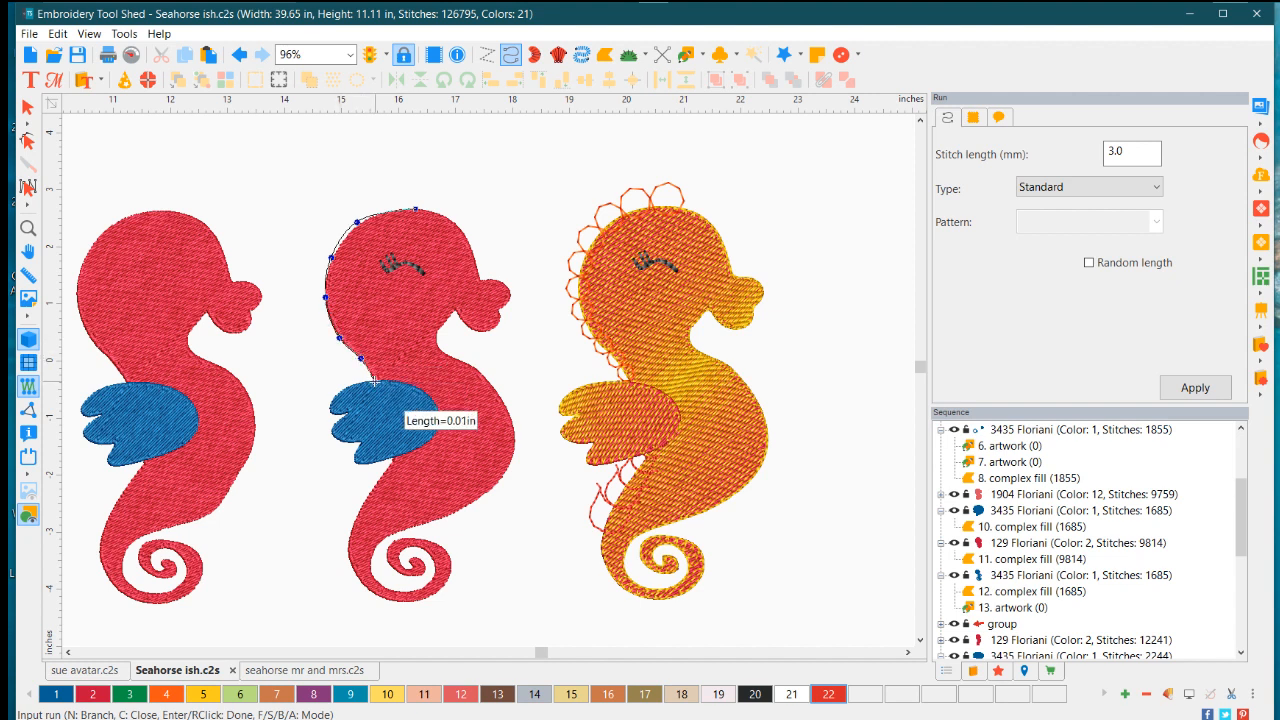
key(Return)
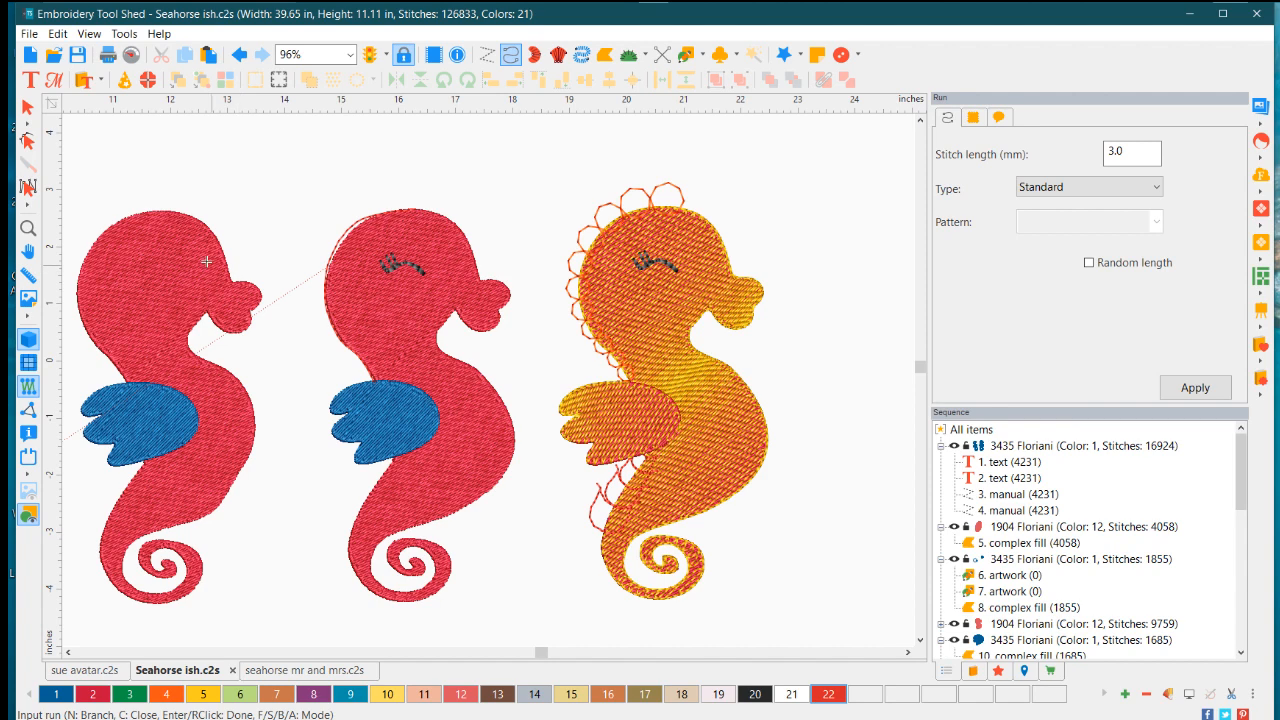
Convert the run line behind the red seahorse's head to a Motif run with pattern 100
click(31, 114)
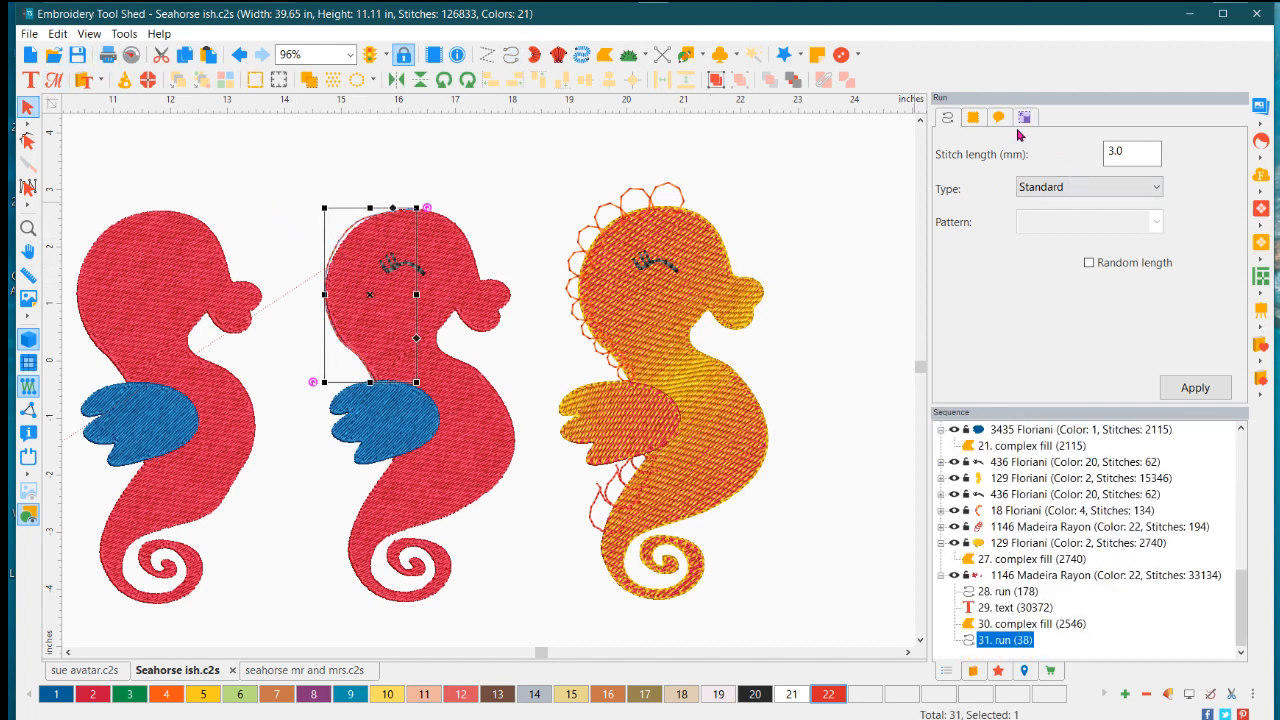
click(1085, 187)
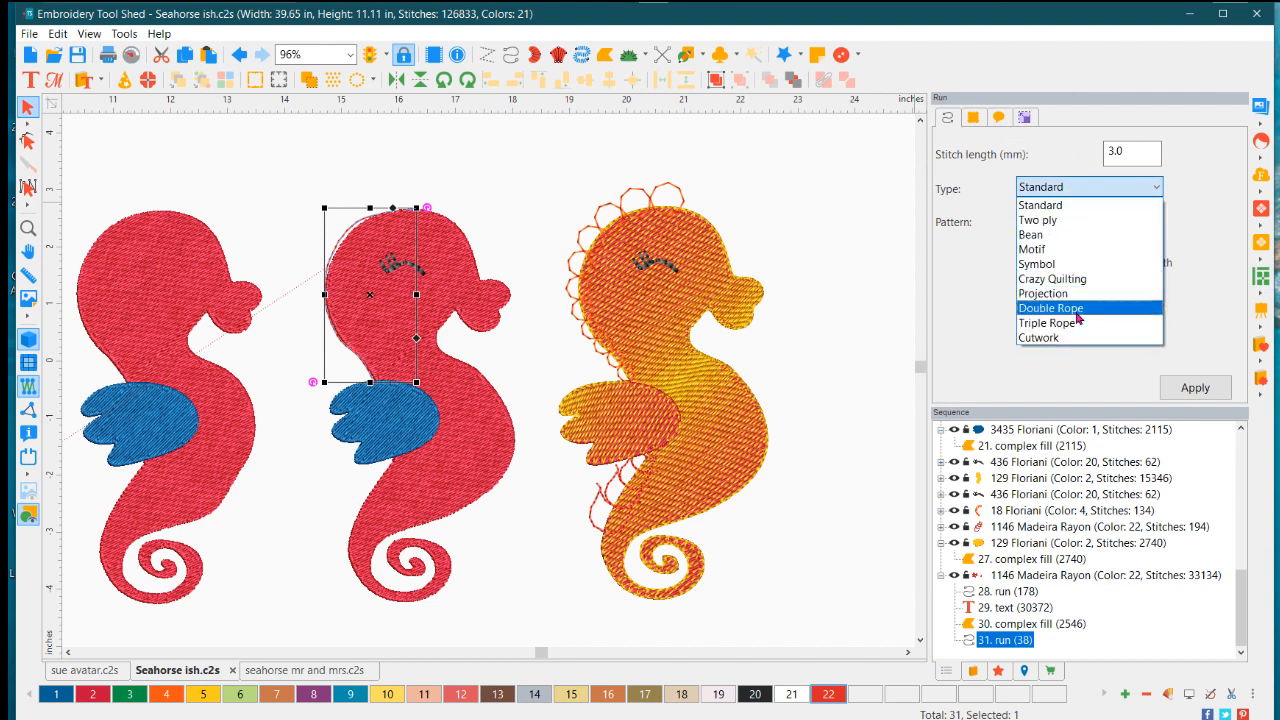
click(1058, 249)
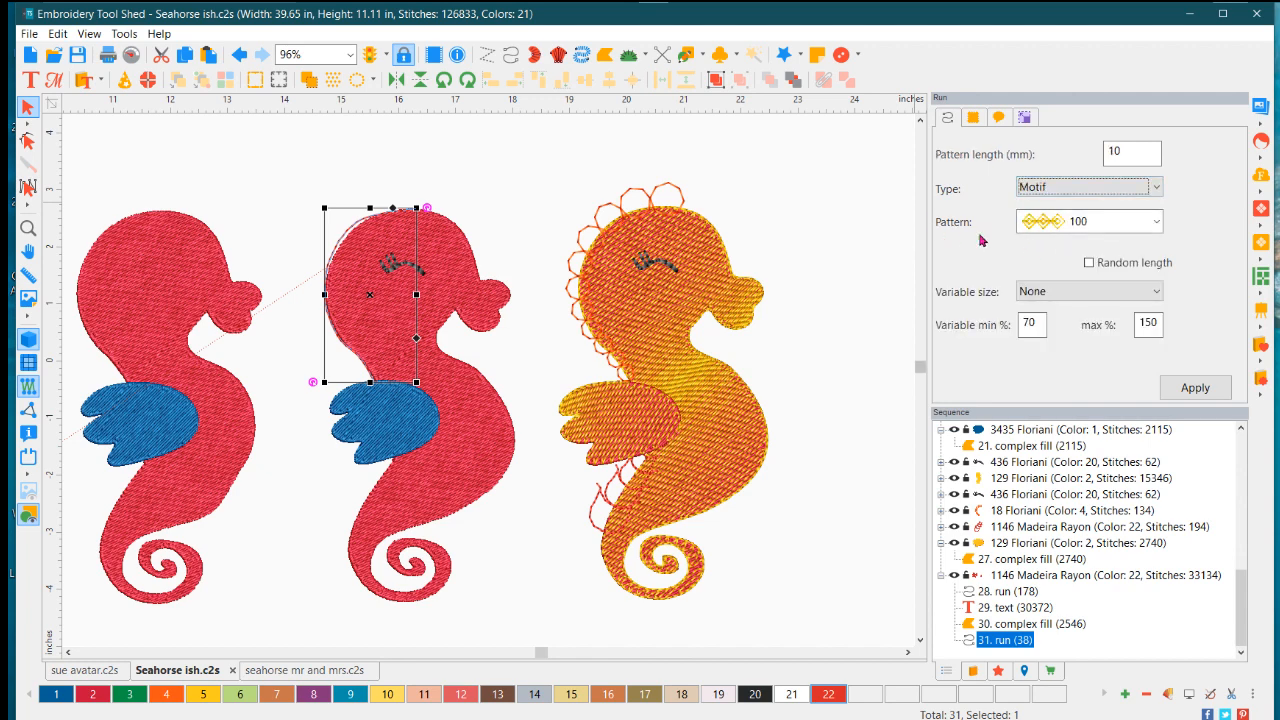
click(1188, 386)
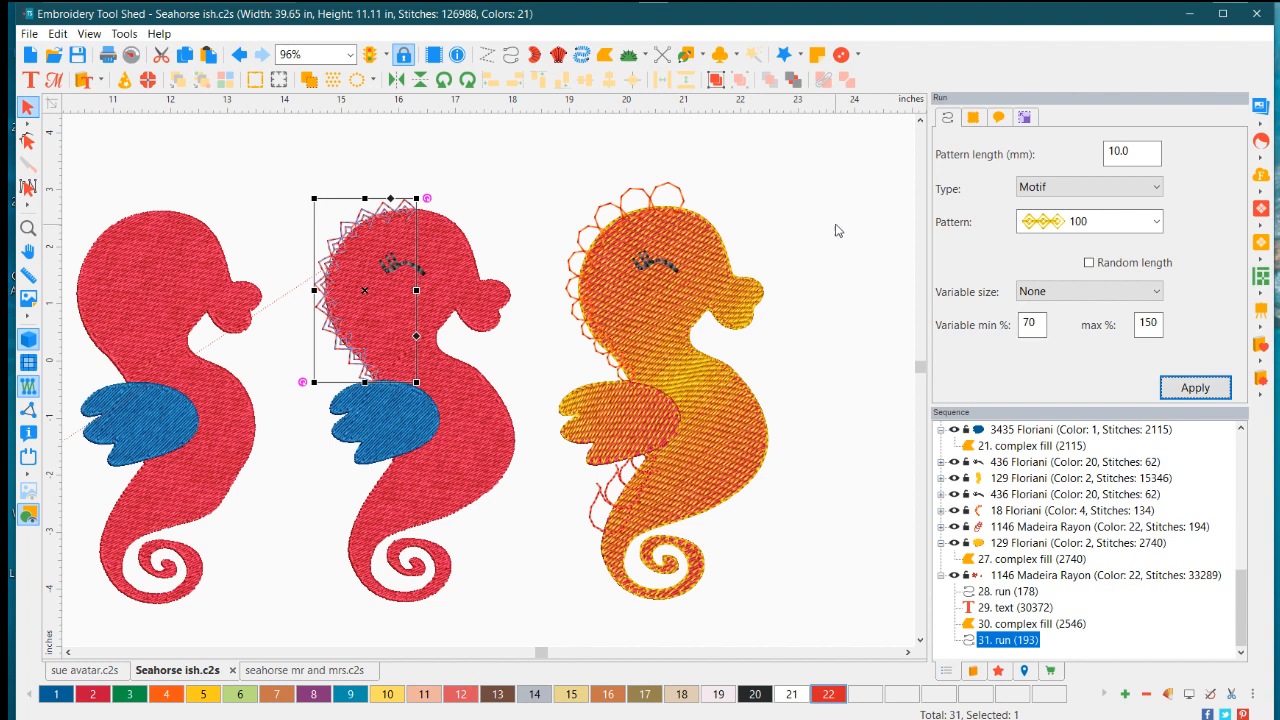
click(857, 292)
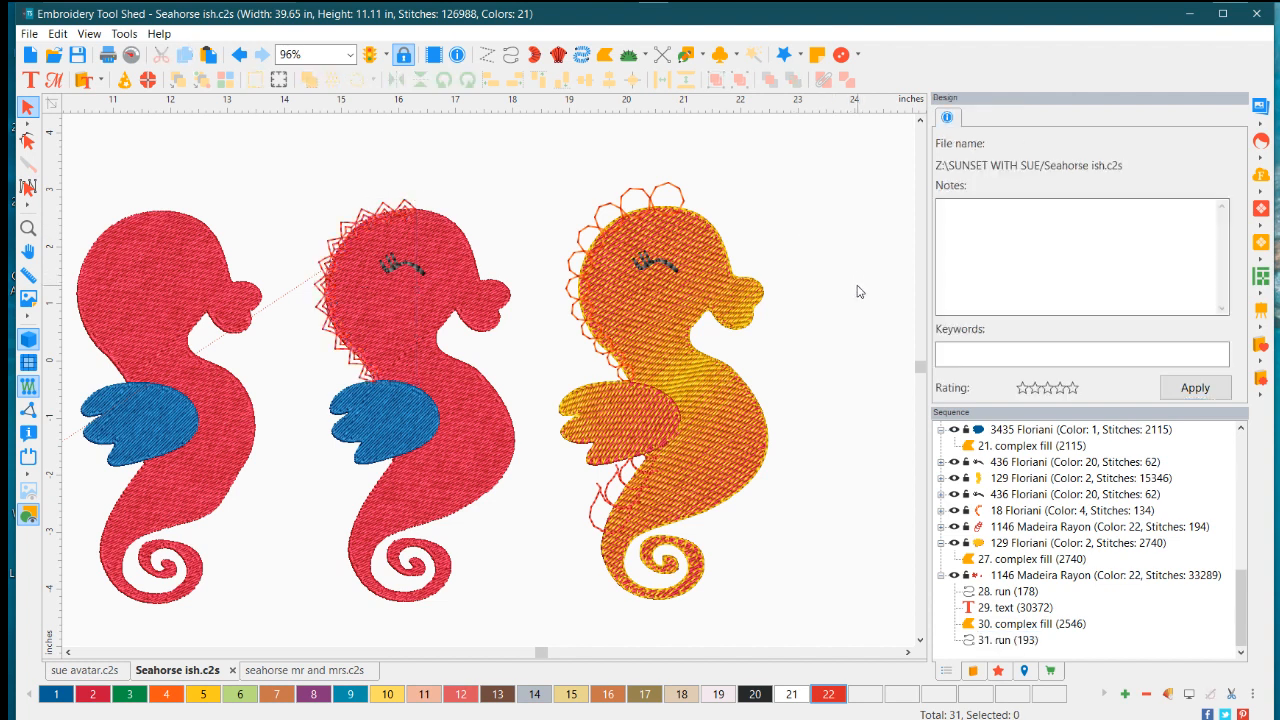
Recolour the motif run on the red seahorse's head with thread colour 9, Floriani 376
click(390, 222)
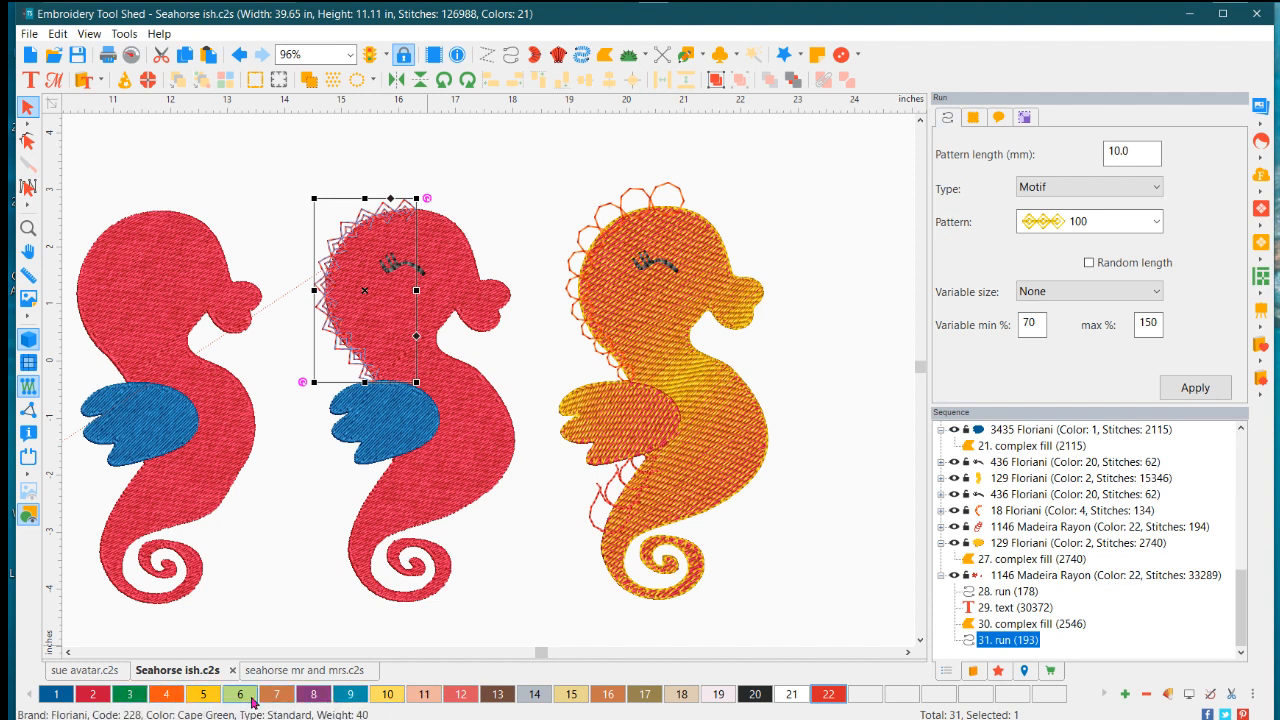
click(349, 697)
click(462, 621)
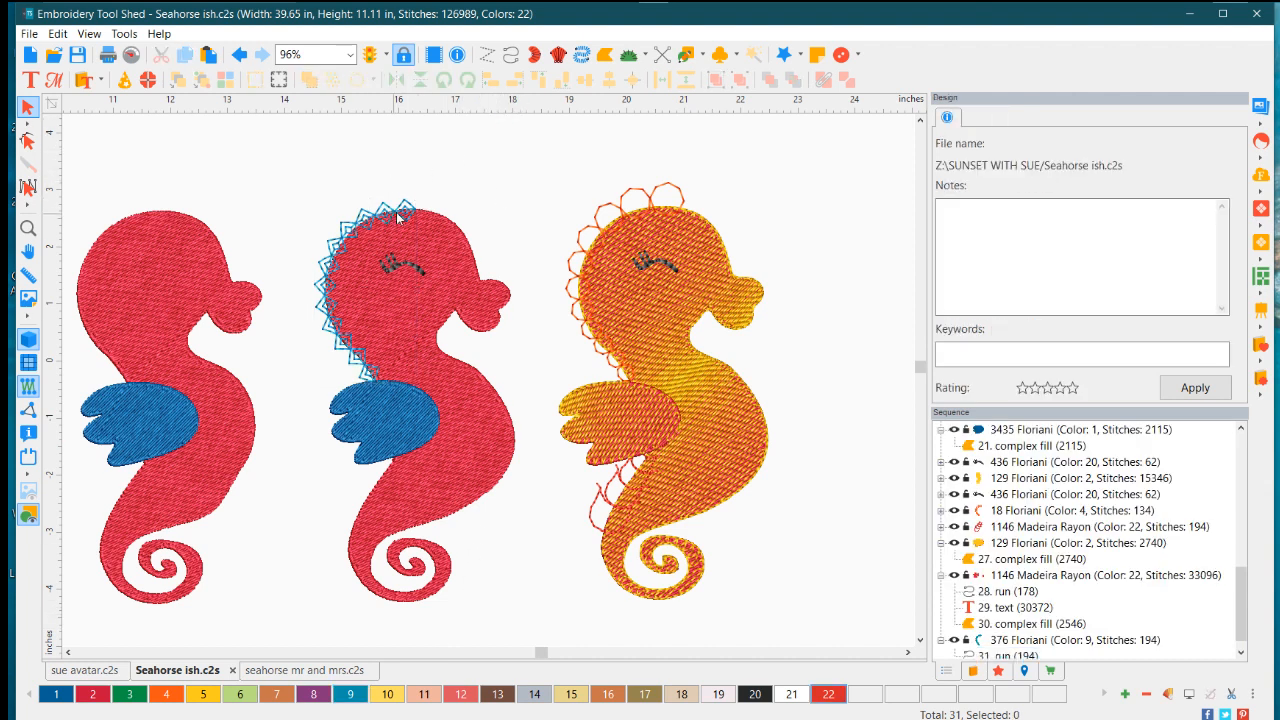
Apply motif pattern 107 to the crest run on the red seahorse's head
click(364, 215)
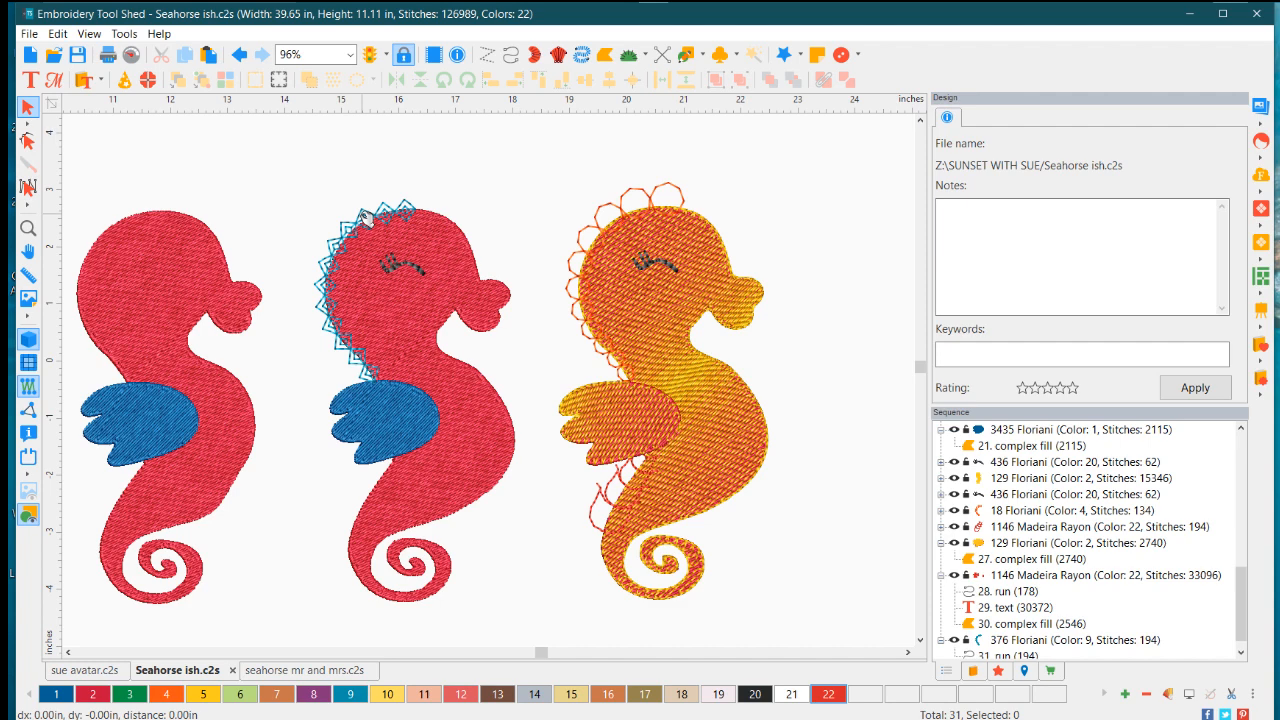
click(1117, 228)
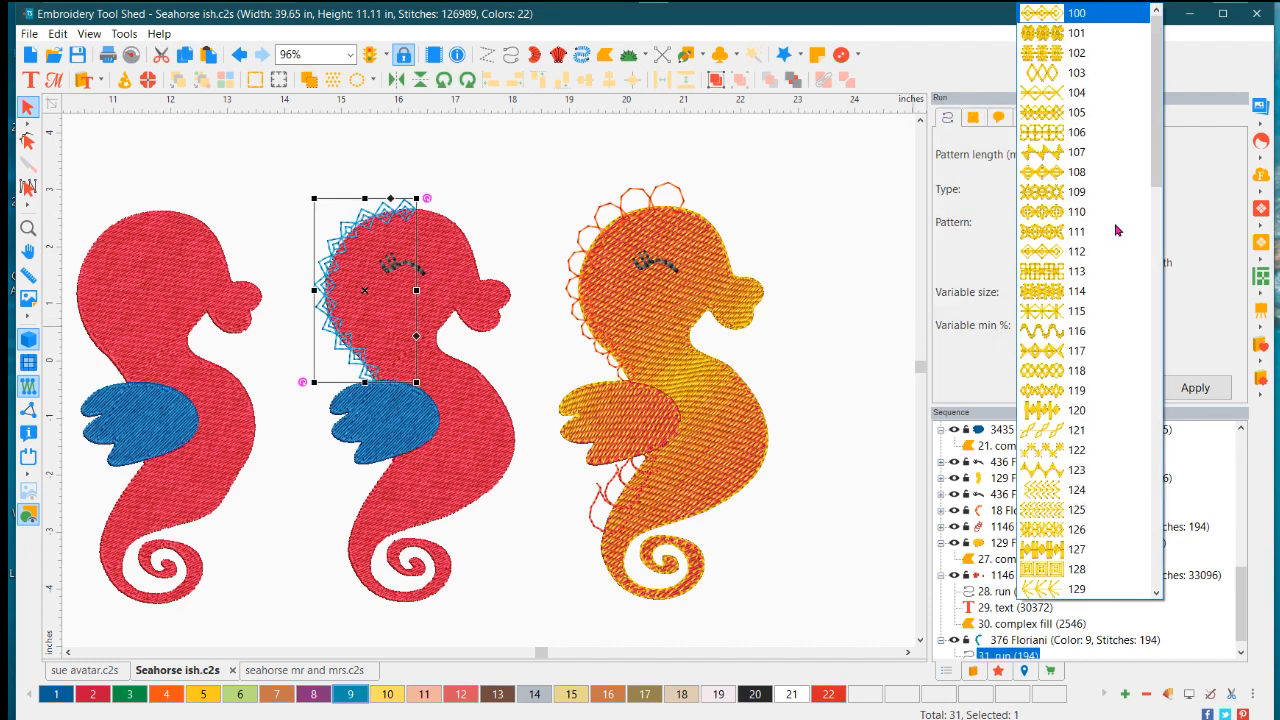
click(1058, 164)
click(1195, 389)
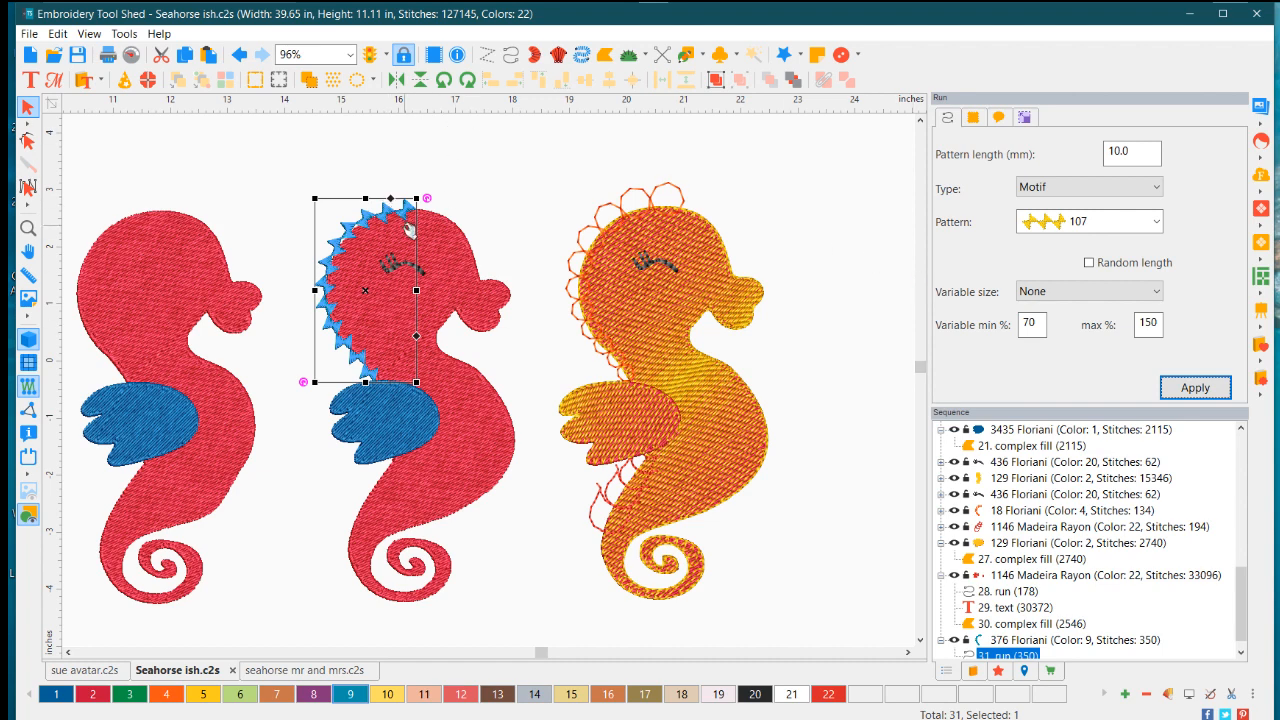
Change the red seahorse's crest run to motif pattern 124, and leave the run selected
click(1150, 222)
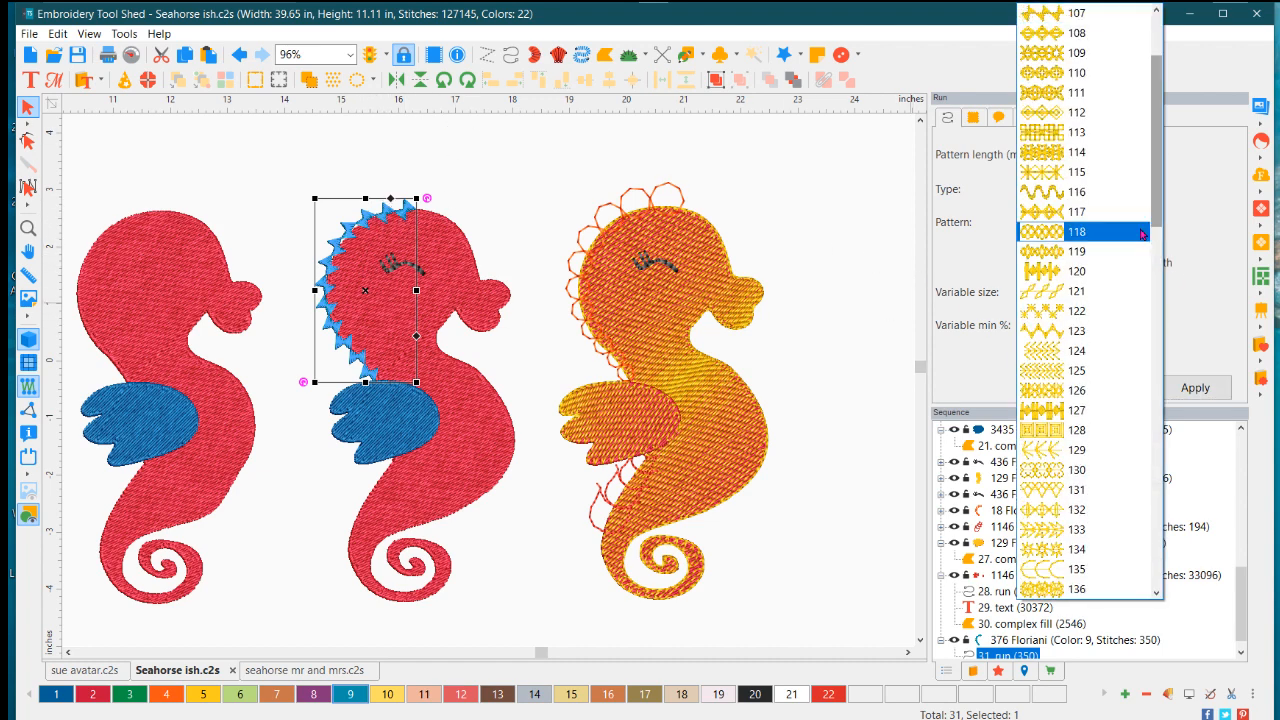
click(1074, 360)
click(1192, 392)
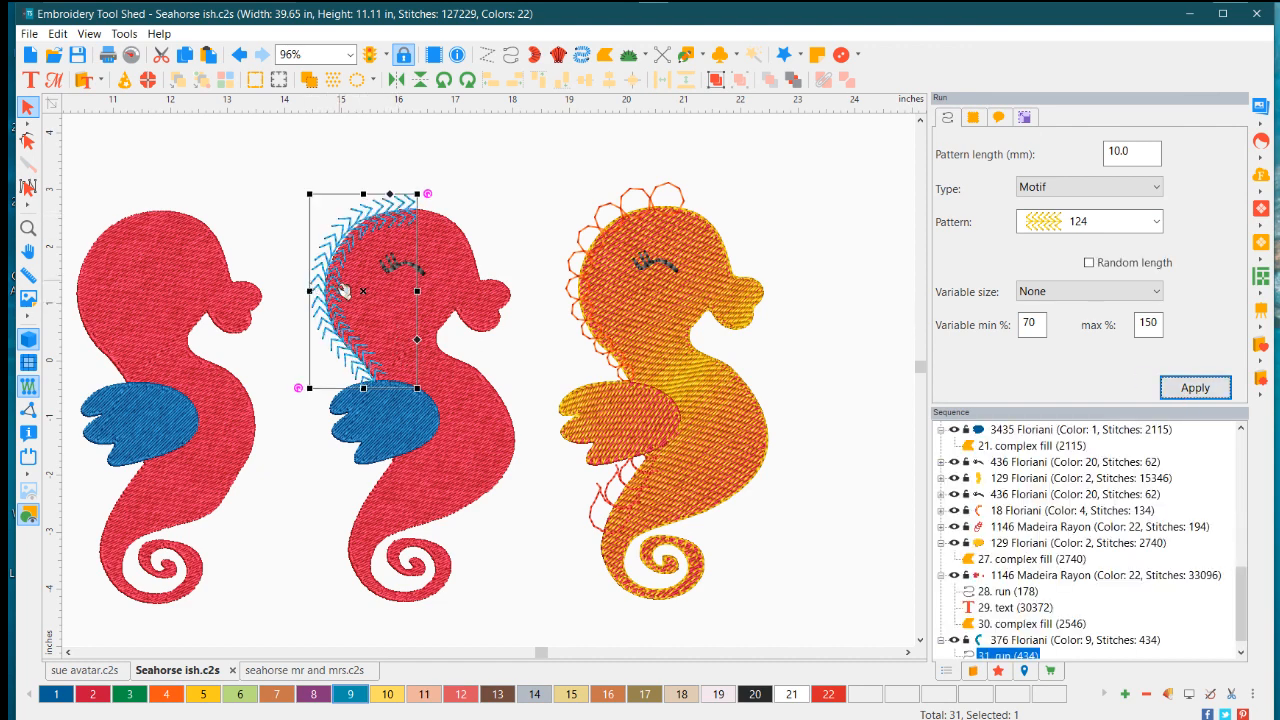
click(577, 213)
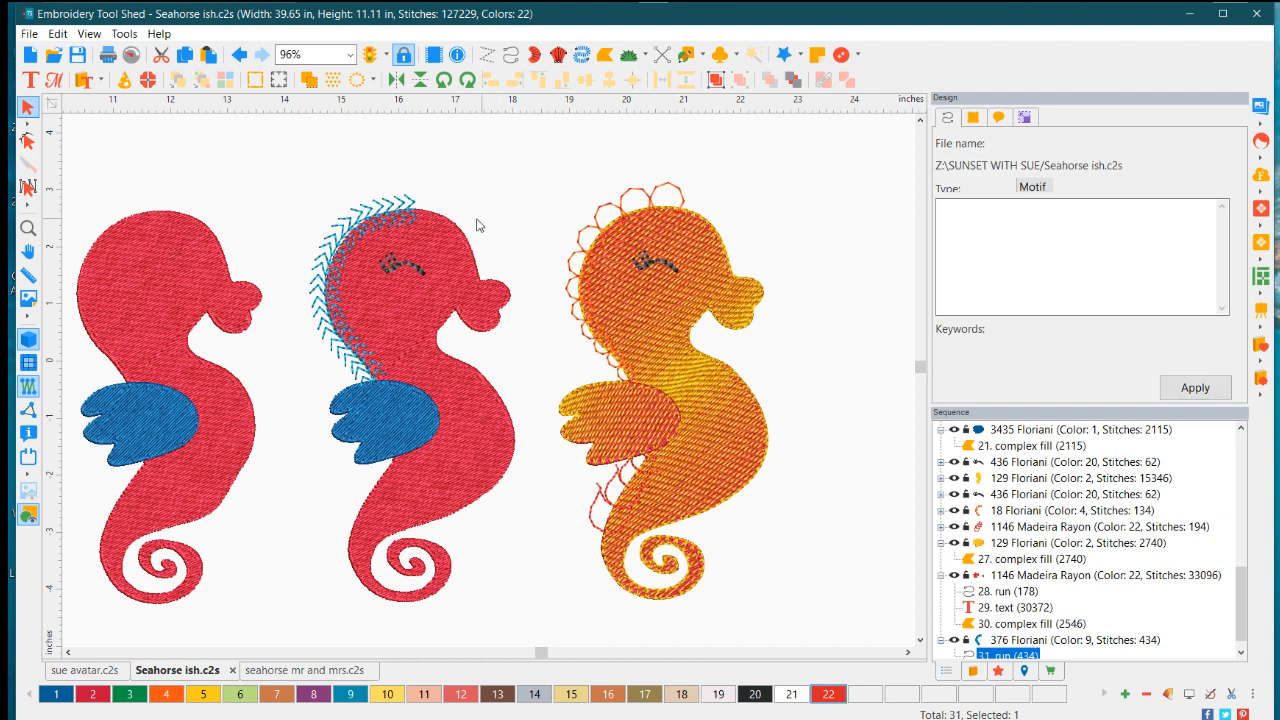
click(387, 203)
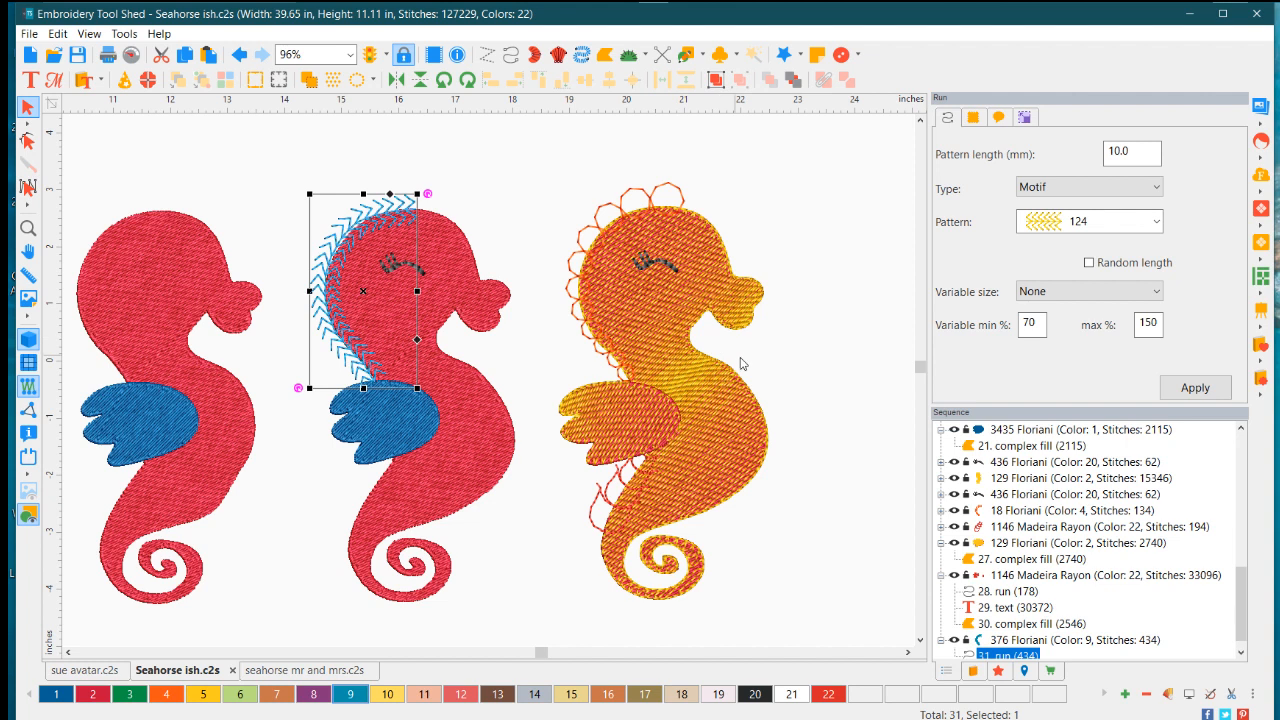
click(541, 197)
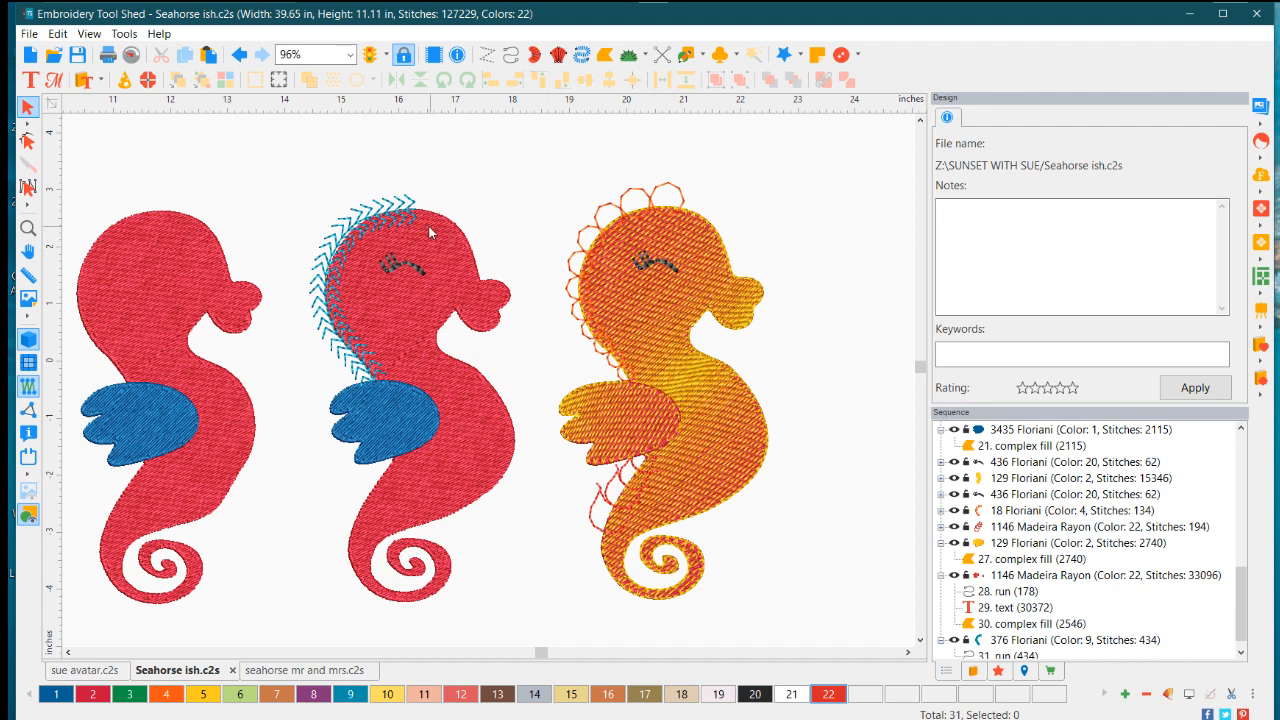
click(389, 206)
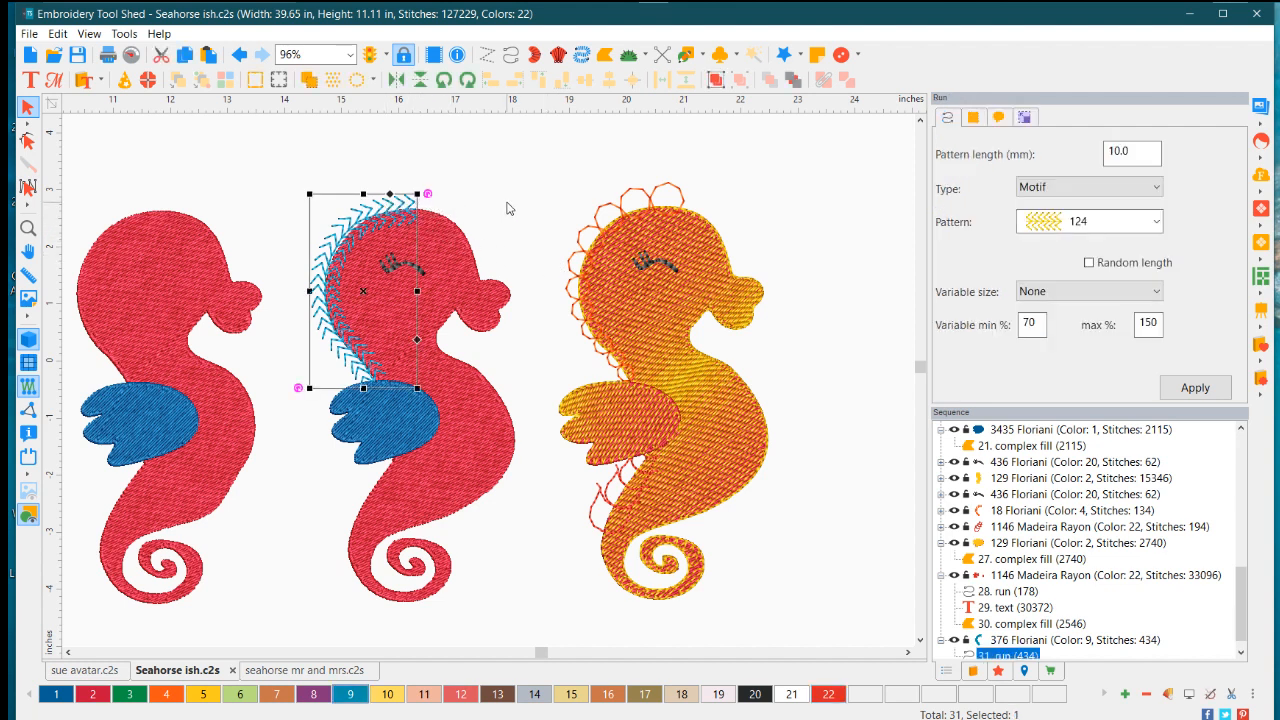
click(509, 208)
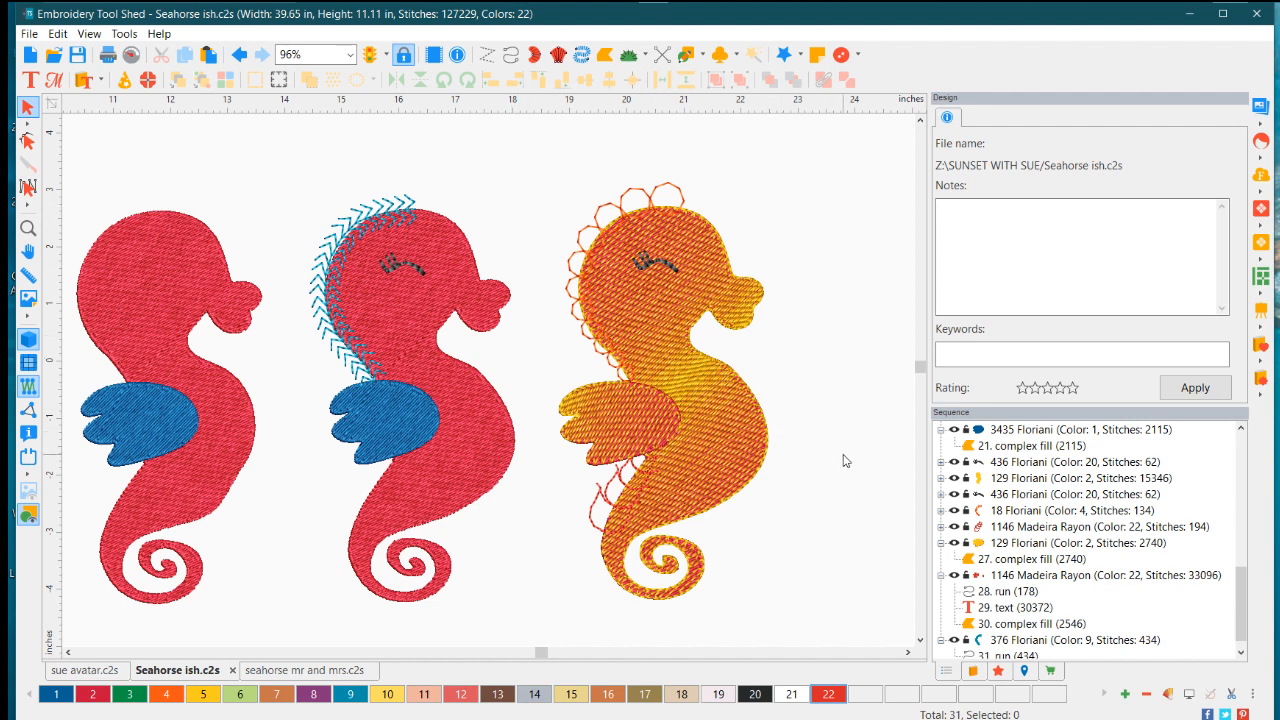
scroll(793, 460, down, 2)
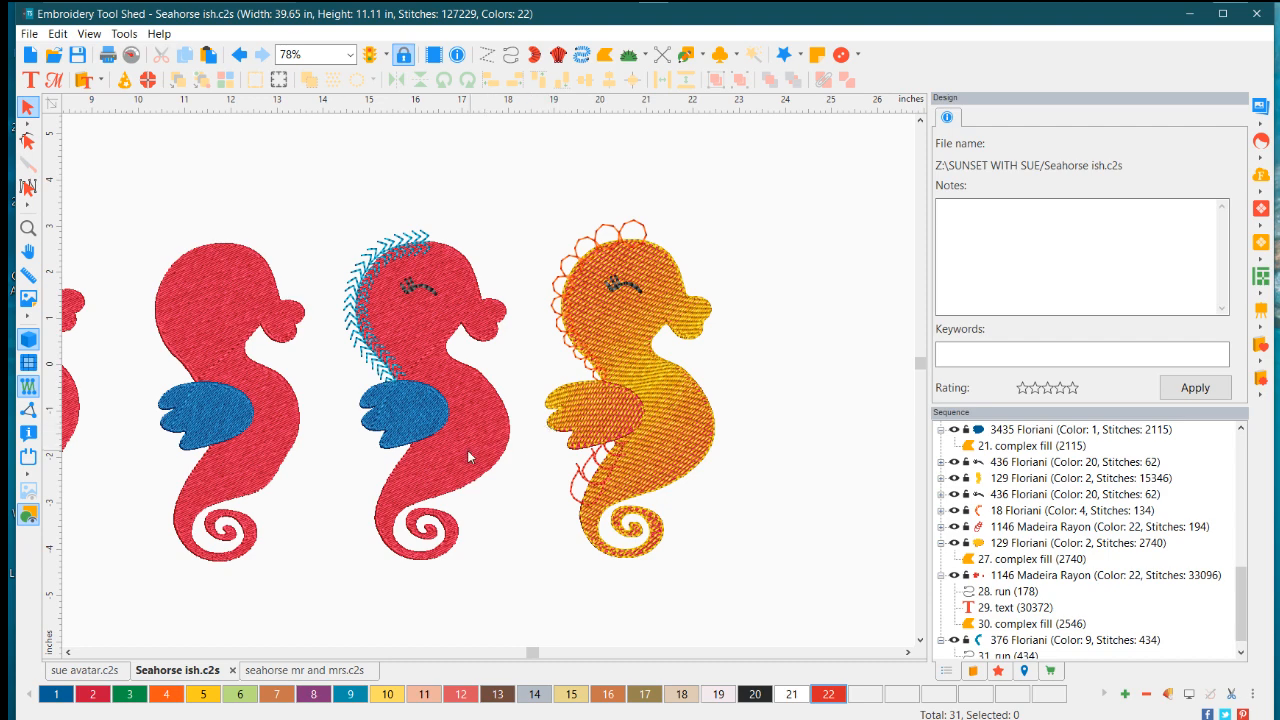
scroll(394, 436, up, 1)
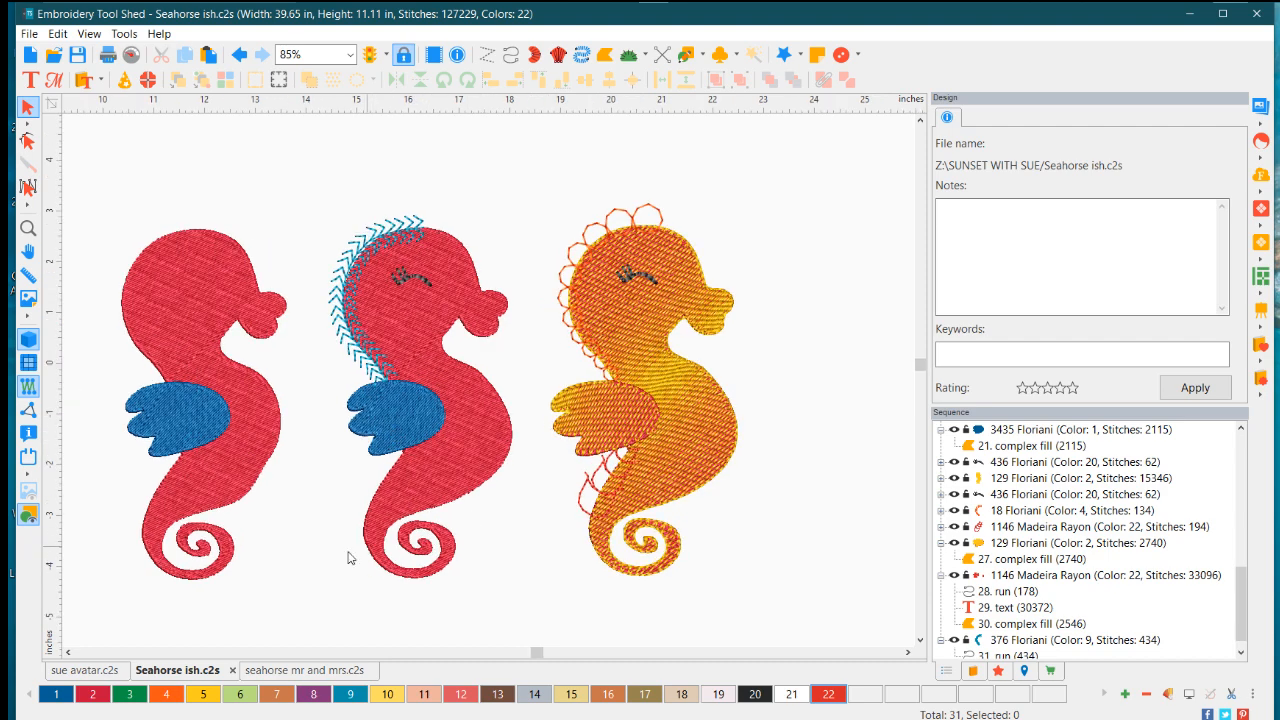
Move the body of the plain red seahorse beside the crested one about 0.5 inch left and slightly down, leaving its wing in place
click(70, 654)
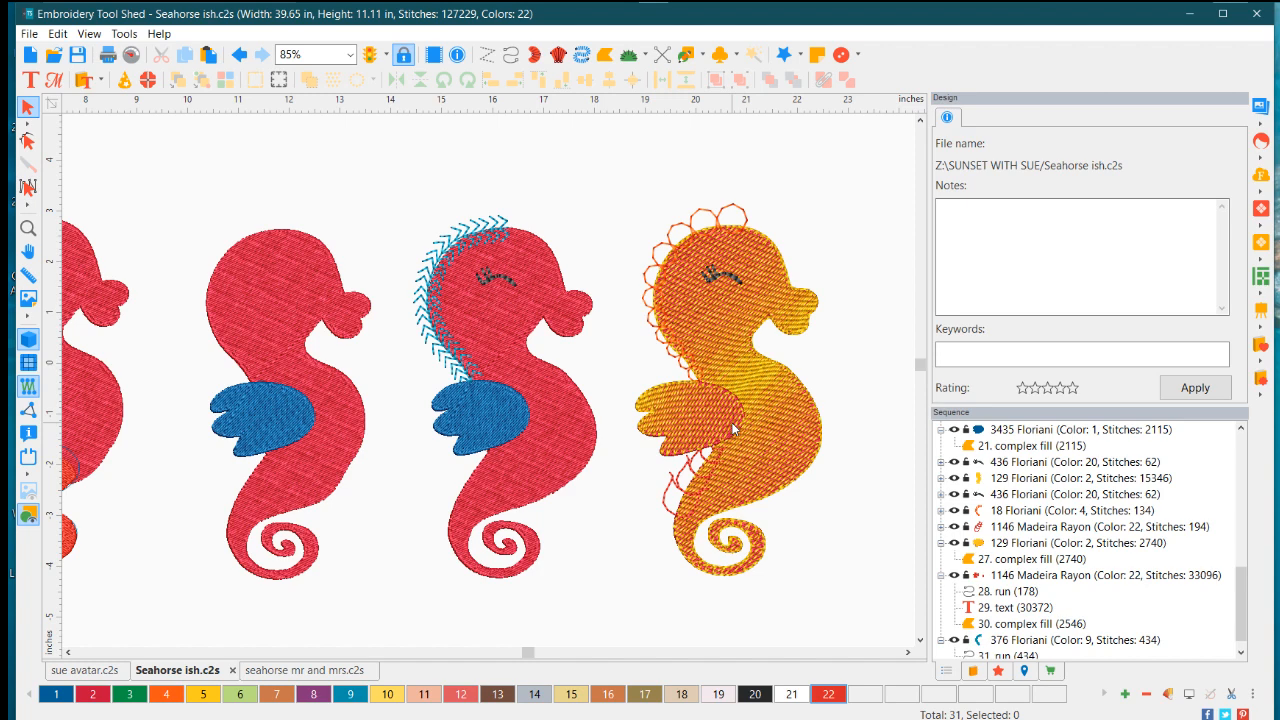
click(669, 369)
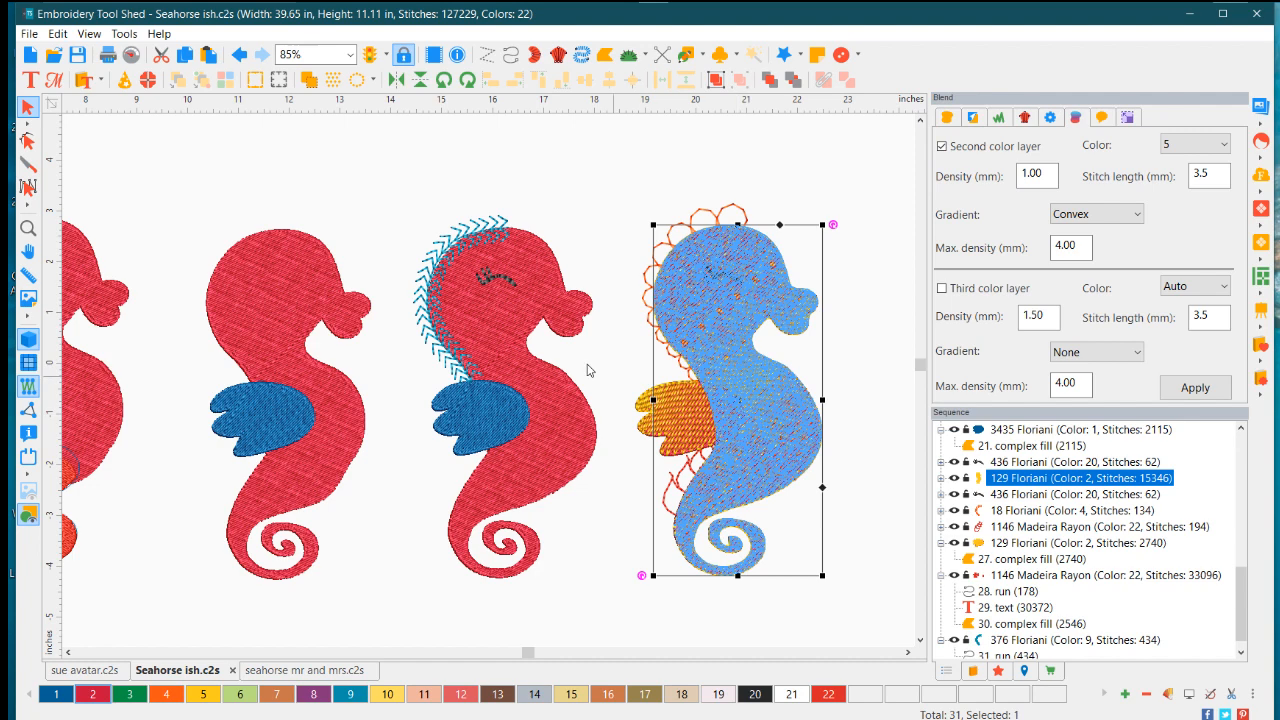
drag(246, 337, 220, 345)
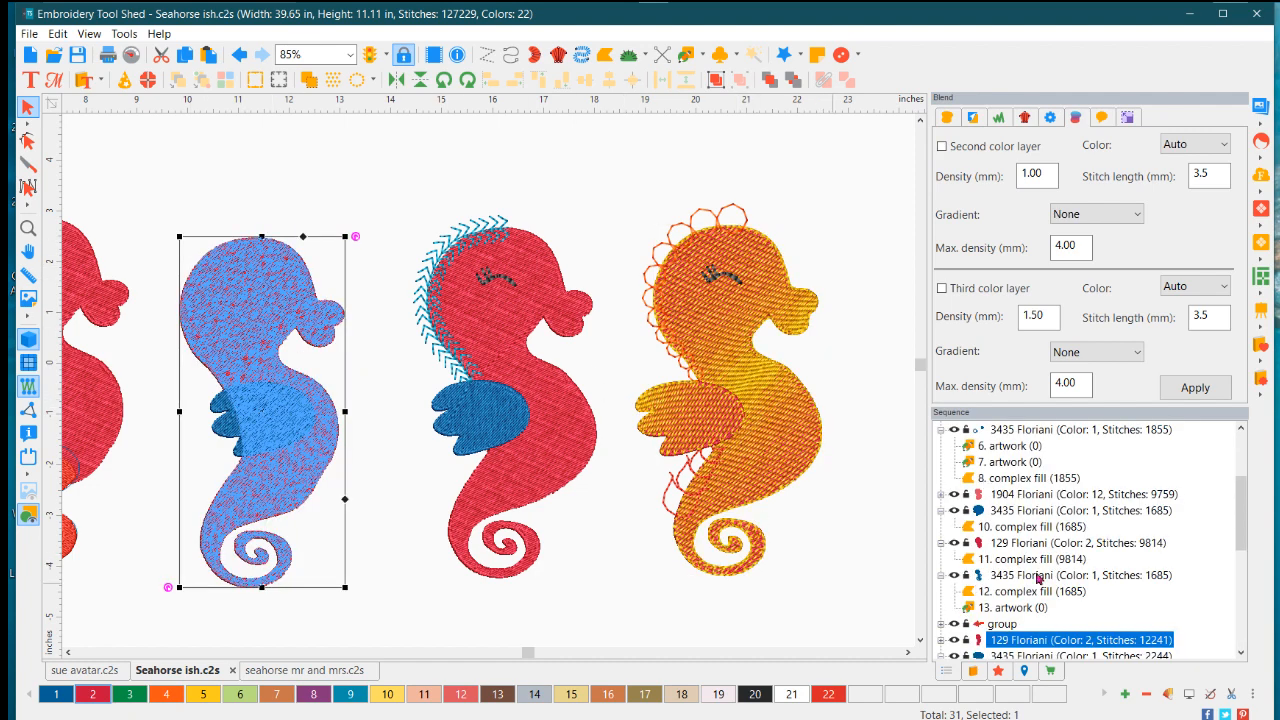
Reshape the orange seahorse's body by editing its outline nodes along the front, making the belly slightly slimmer
click(884, 549)
click(808, 444)
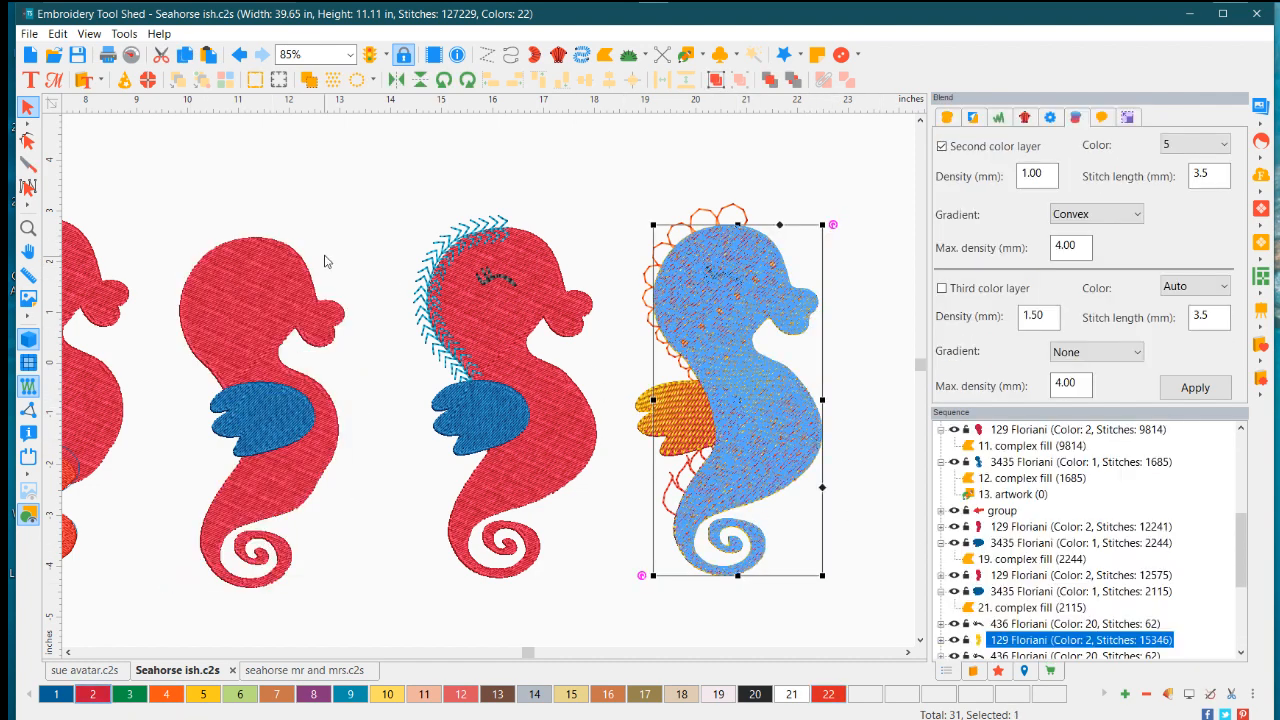
click(31, 141)
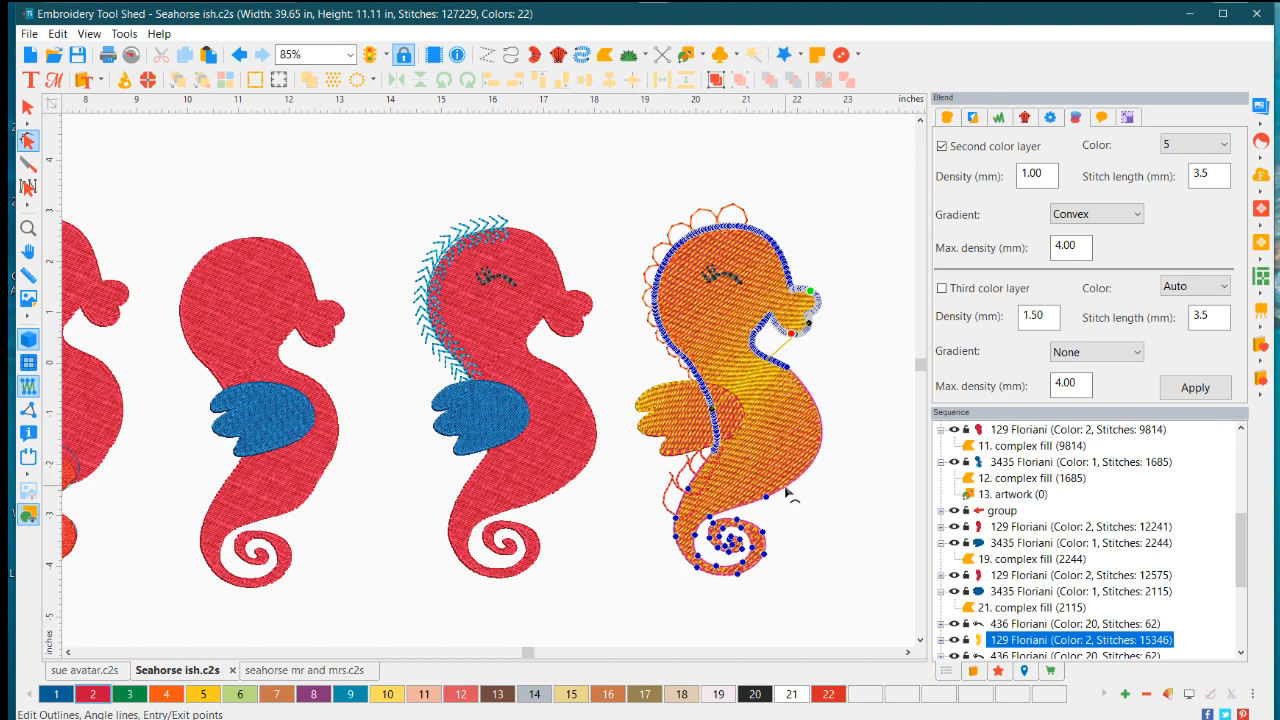
drag(766, 498, 875, 450)
click(787, 368)
drag(877, 444, 852, 411)
click(844, 470)
click(846, 474)
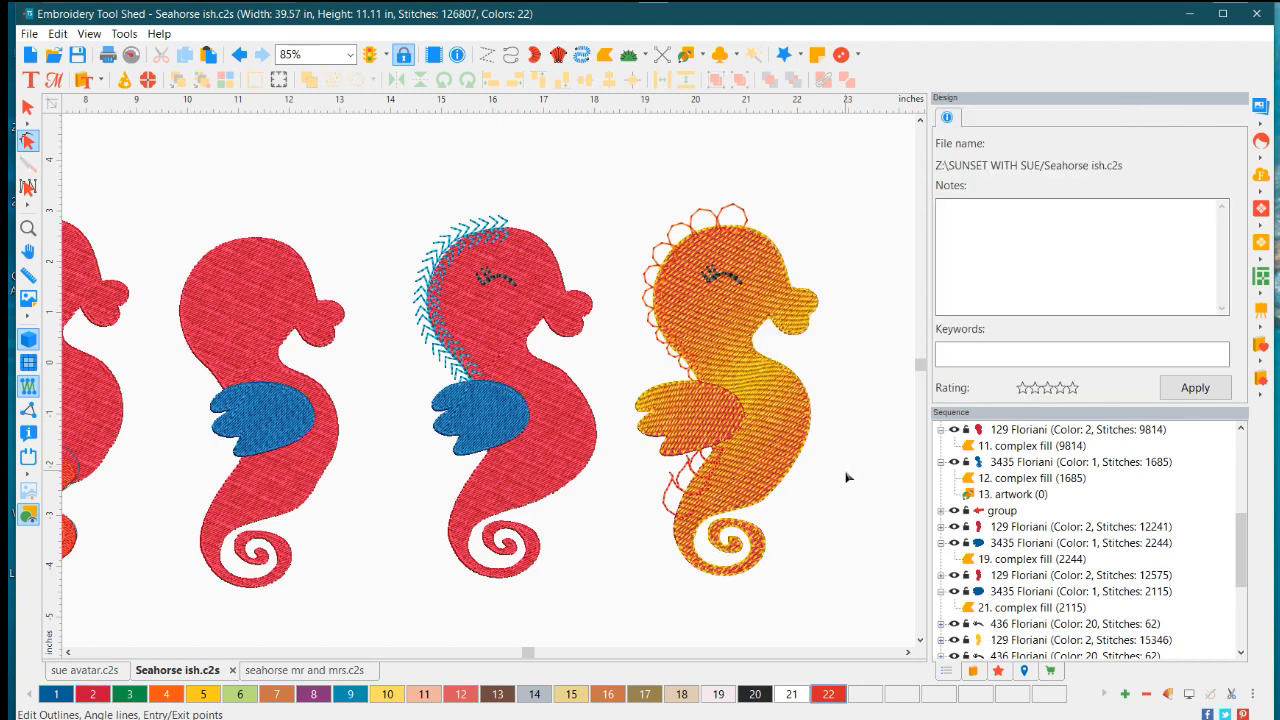
Examine the row of seahorse construction stages, from the blue S shapes to the finished orange seahorse
click(787, 443)
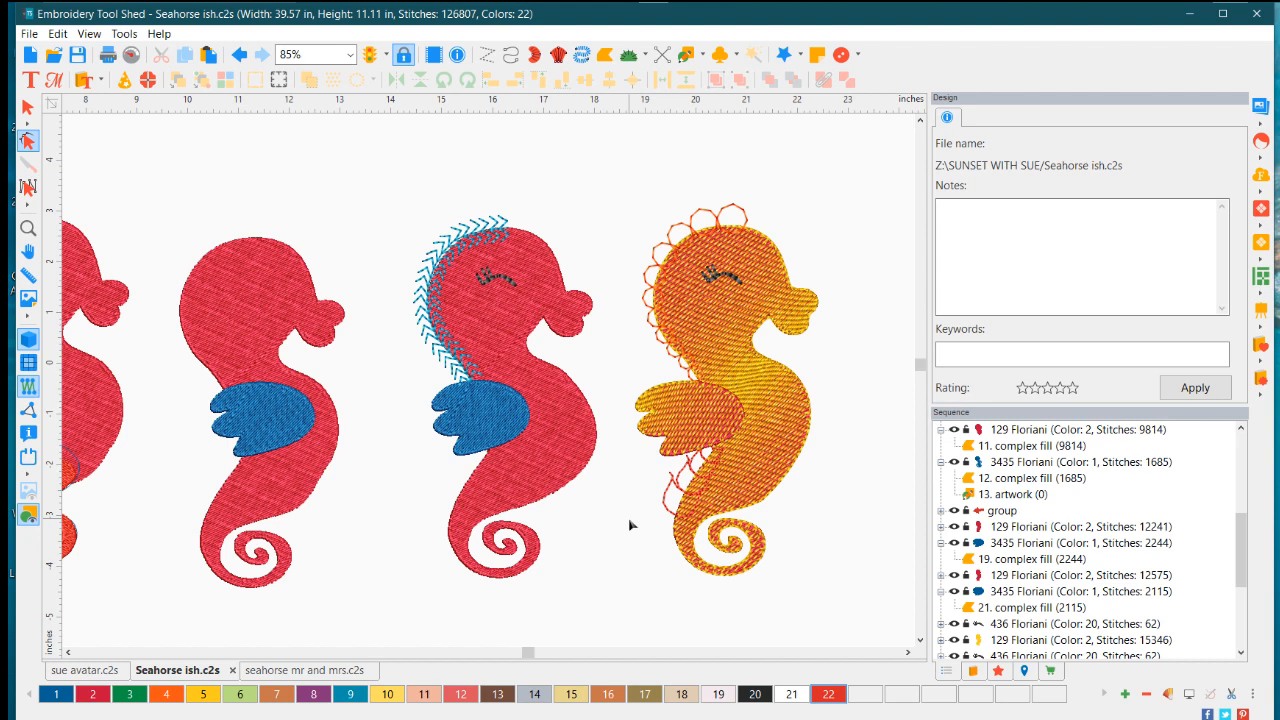
scroll(153, 384, down, 2)
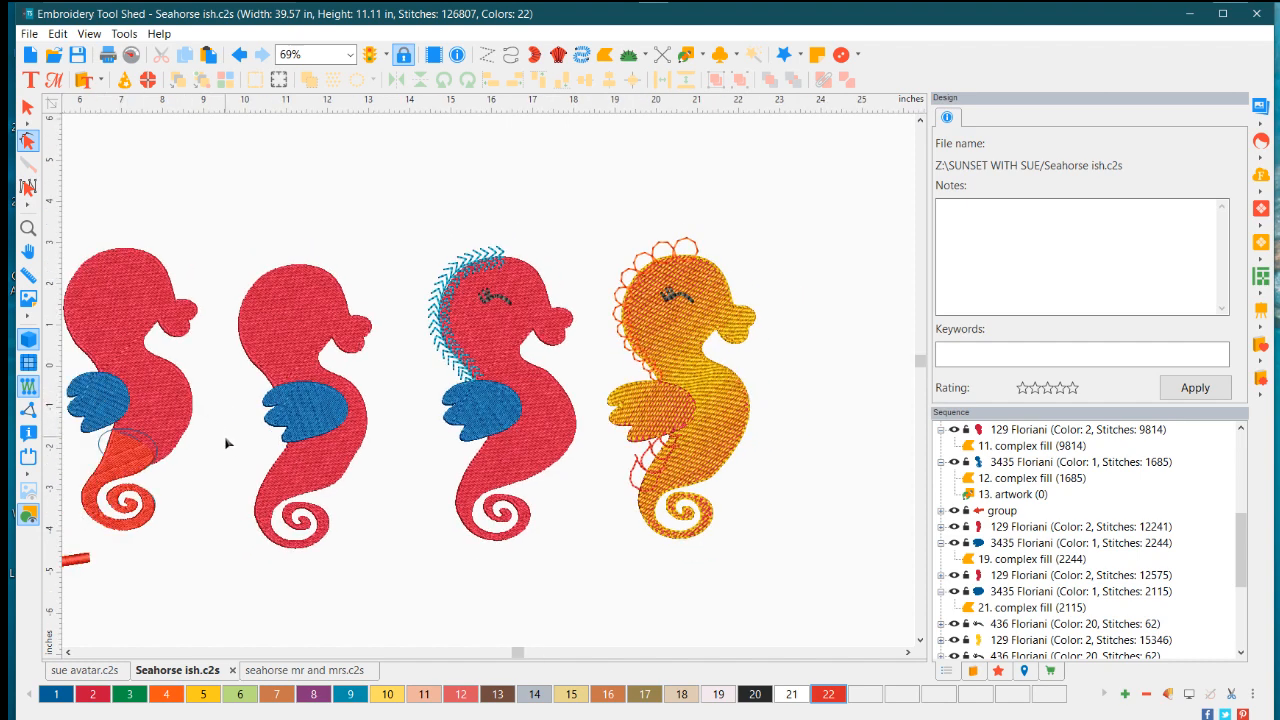
scroll(224, 435, down, 1)
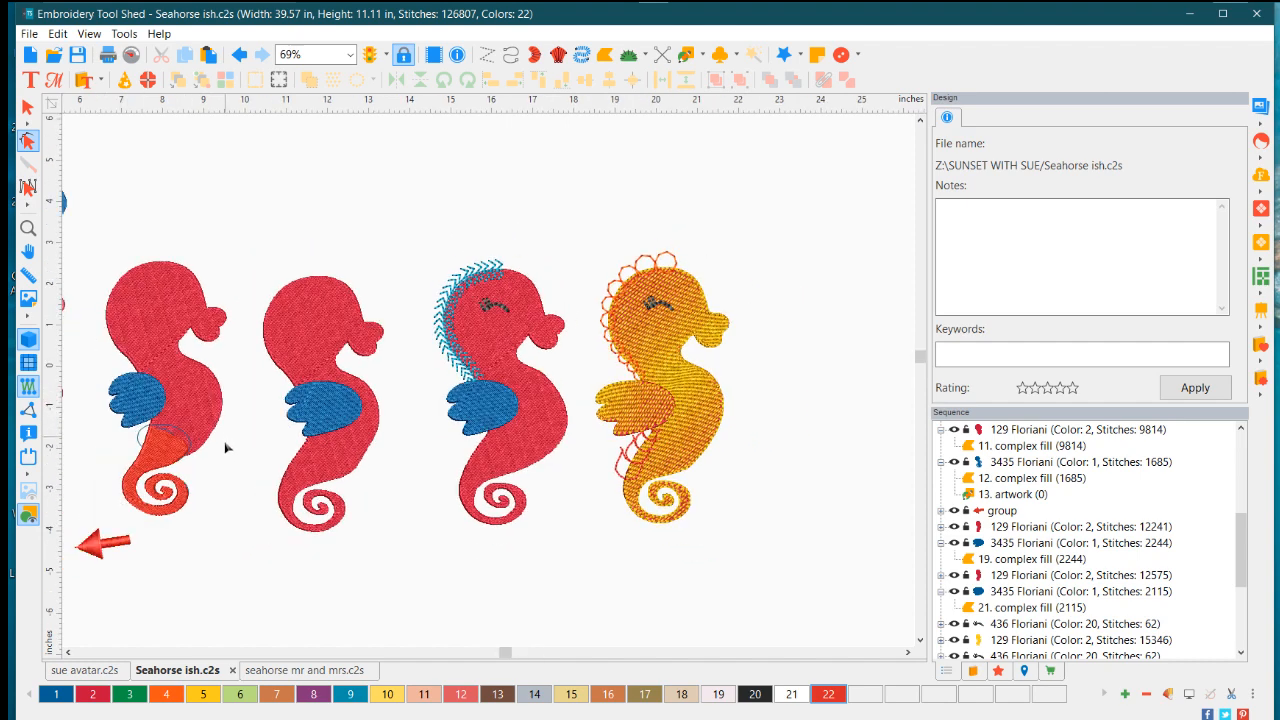
click(68, 652)
click(68, 652)
click(68, 652)
click(68, 652)
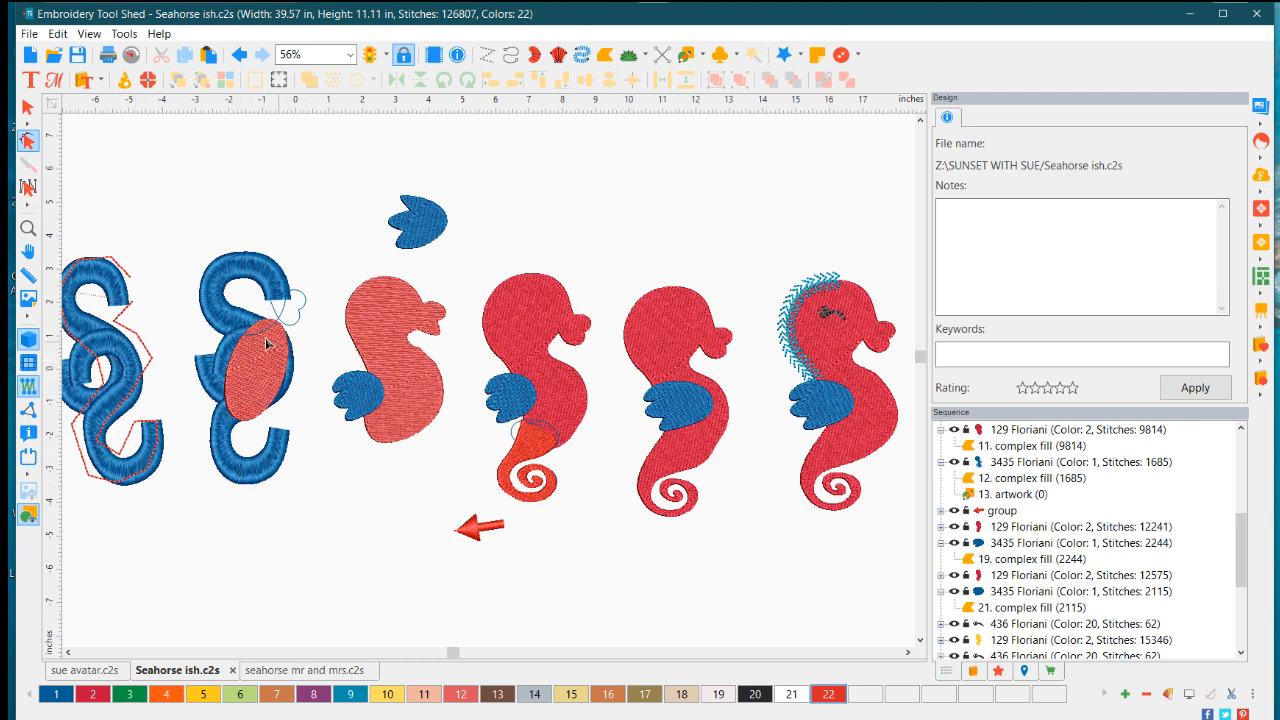
click(907, 653)
click(907, 653)
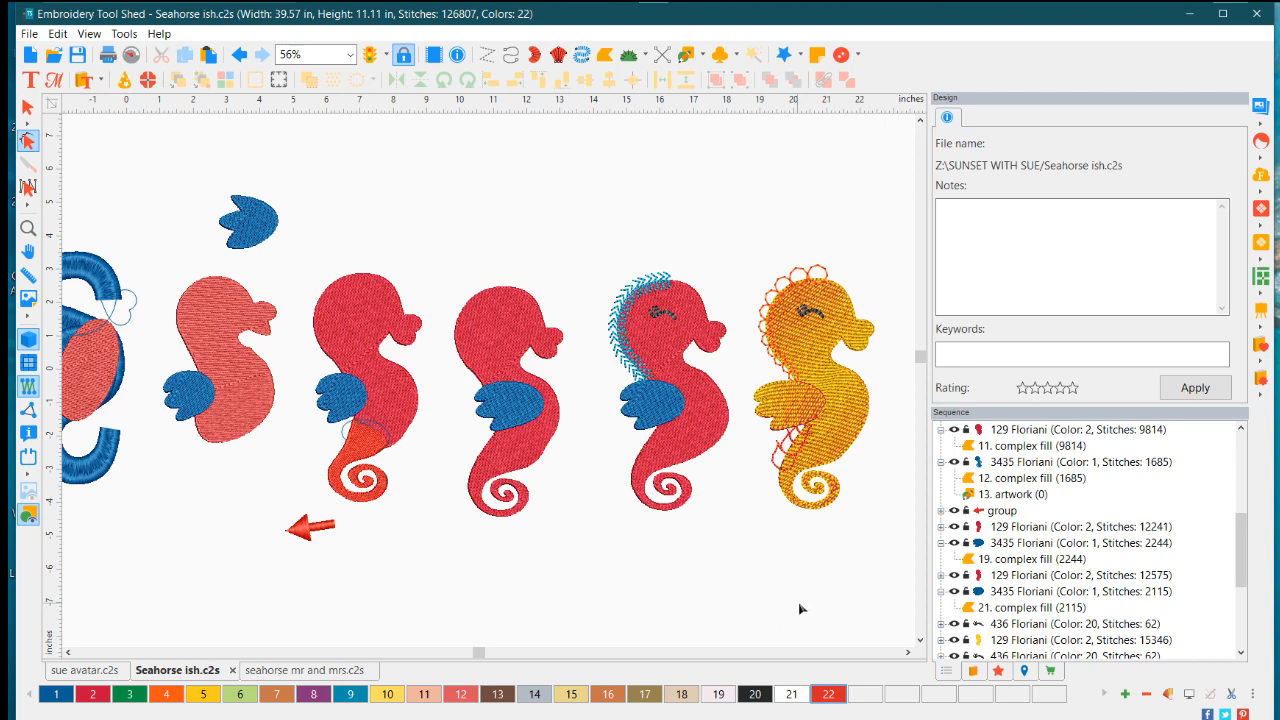
Select all pieces of the orange seahorse together, including its crest, eye and wing
click(848, 410)
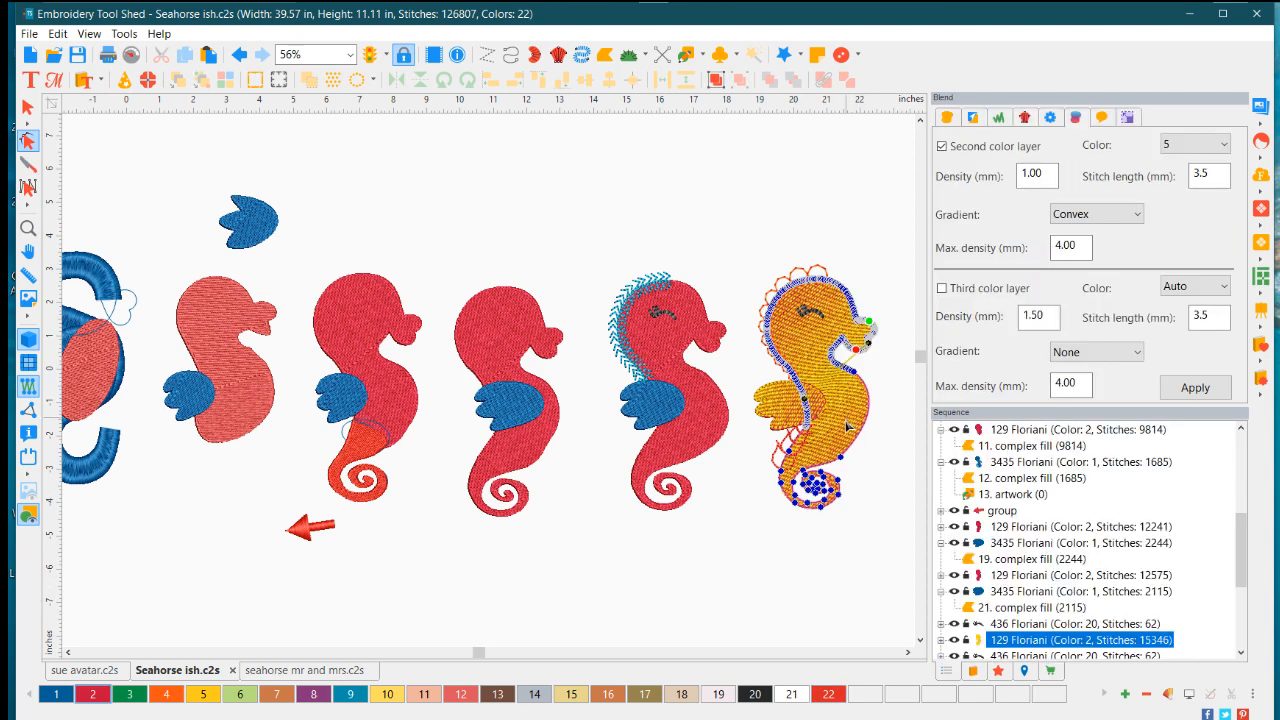
click(867, 535)
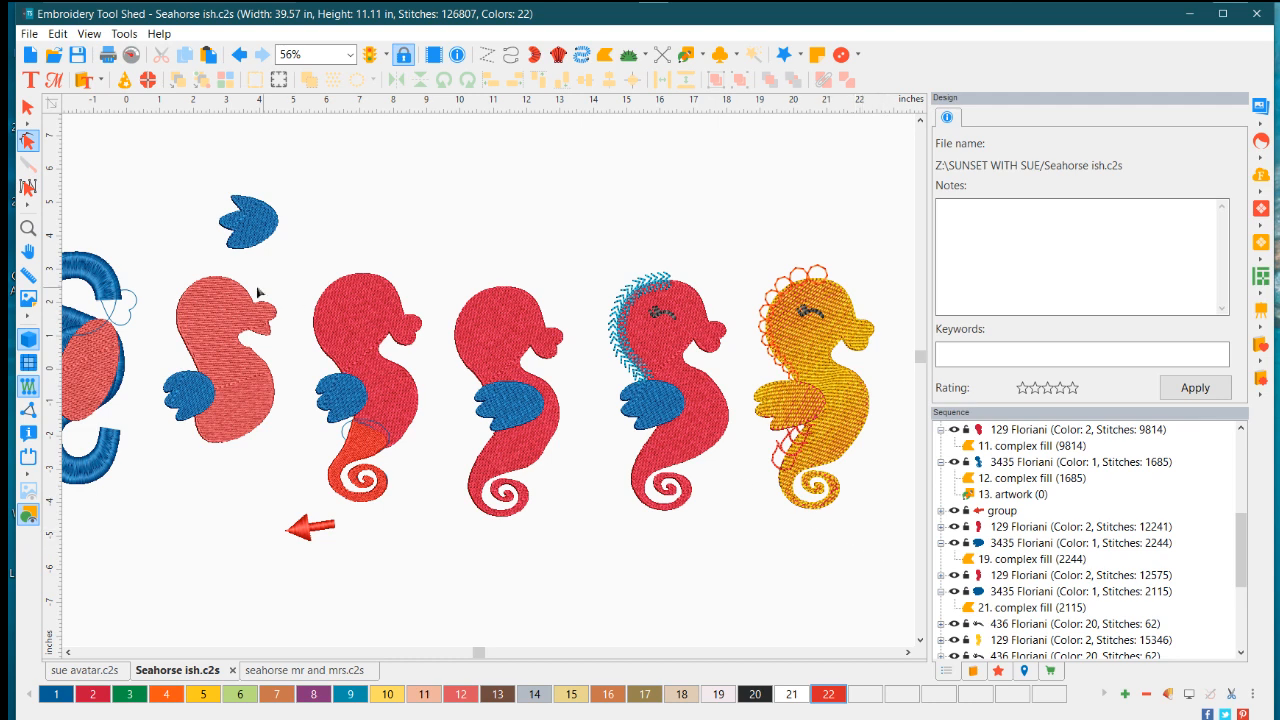
click(28, 107)
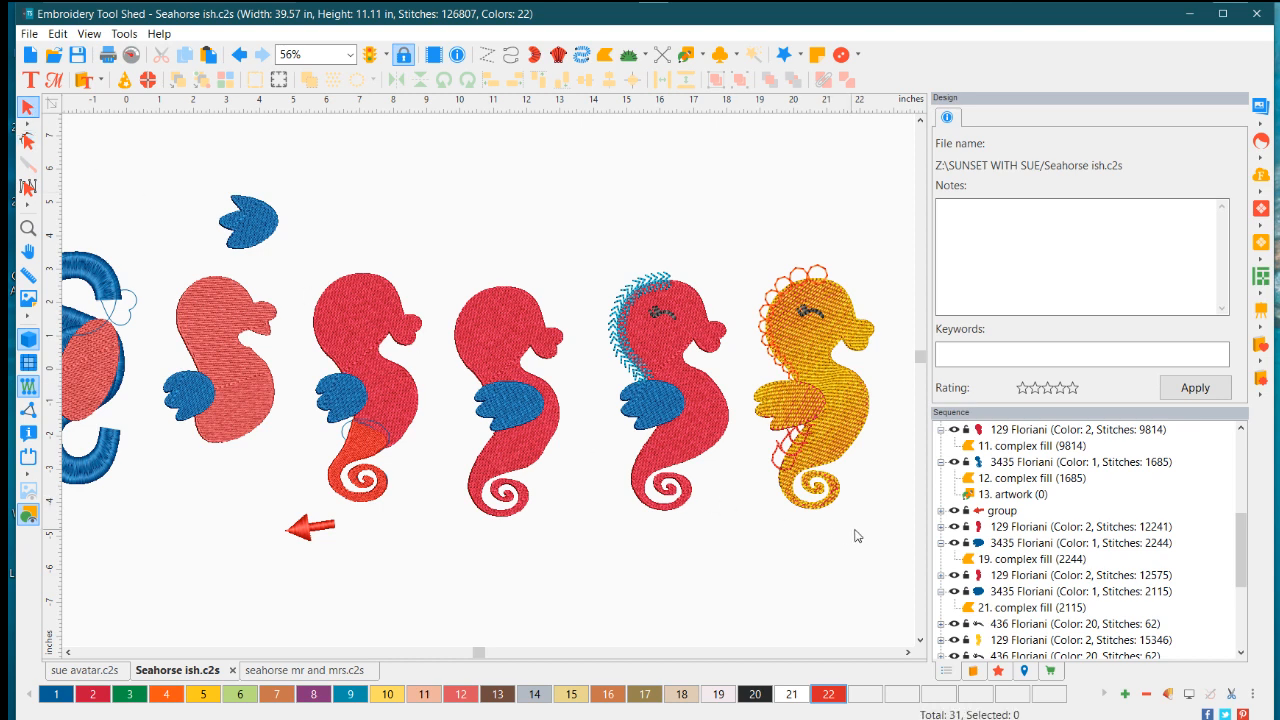
drag(892, 537, 745, 238)
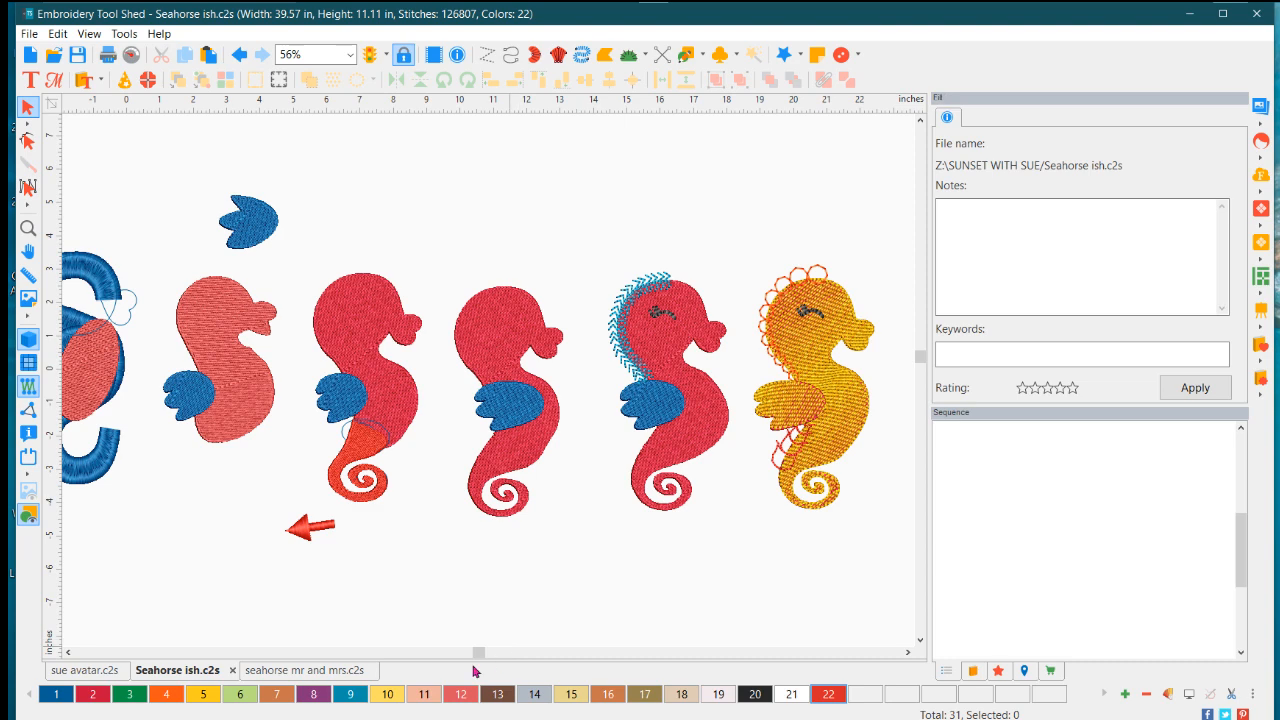
Switch to the seahorse mr and mrs design and examine the blended fills, bows and crests on the pair
click(330, 677)
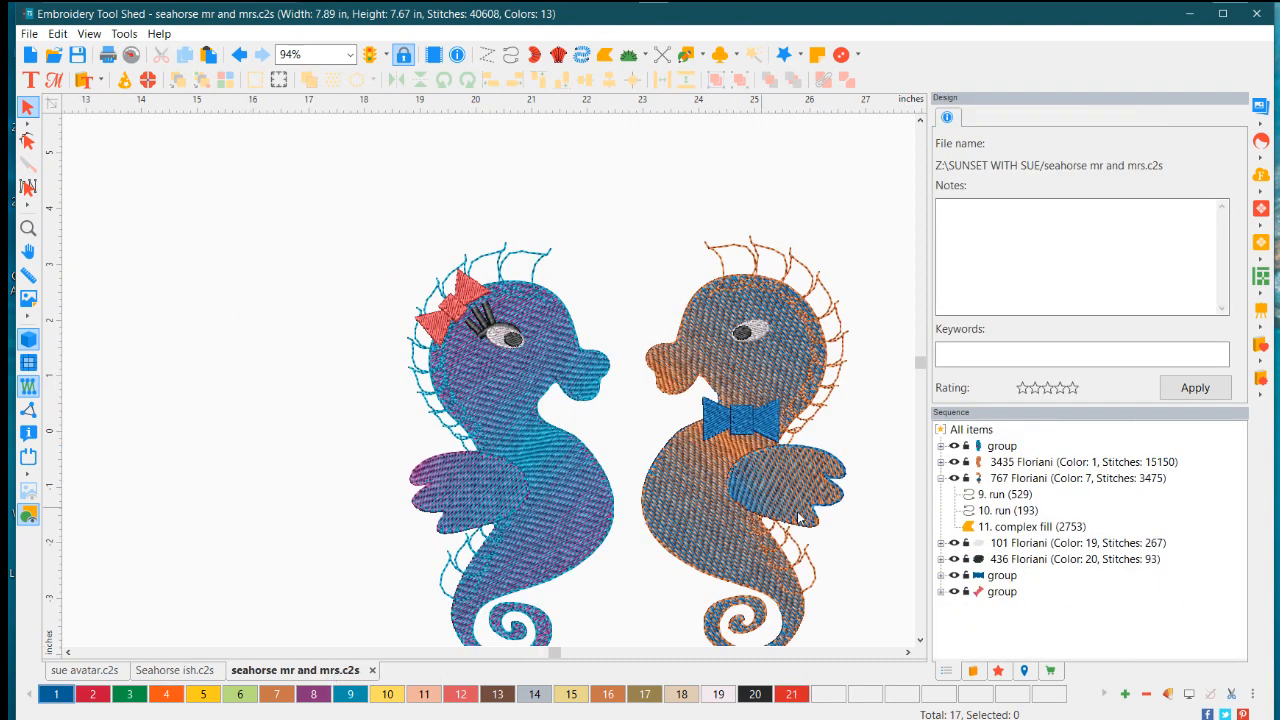
scroll(843, 539, down, 1)
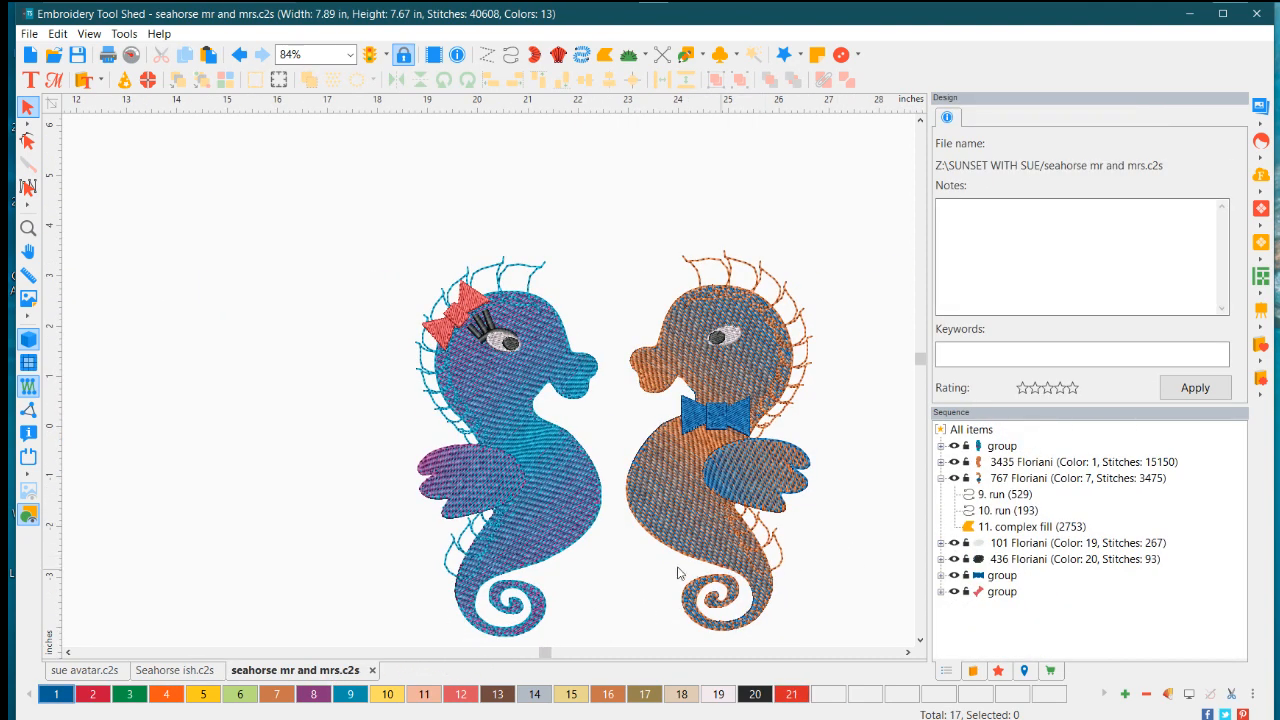
scroll(531, 522, up, 1)
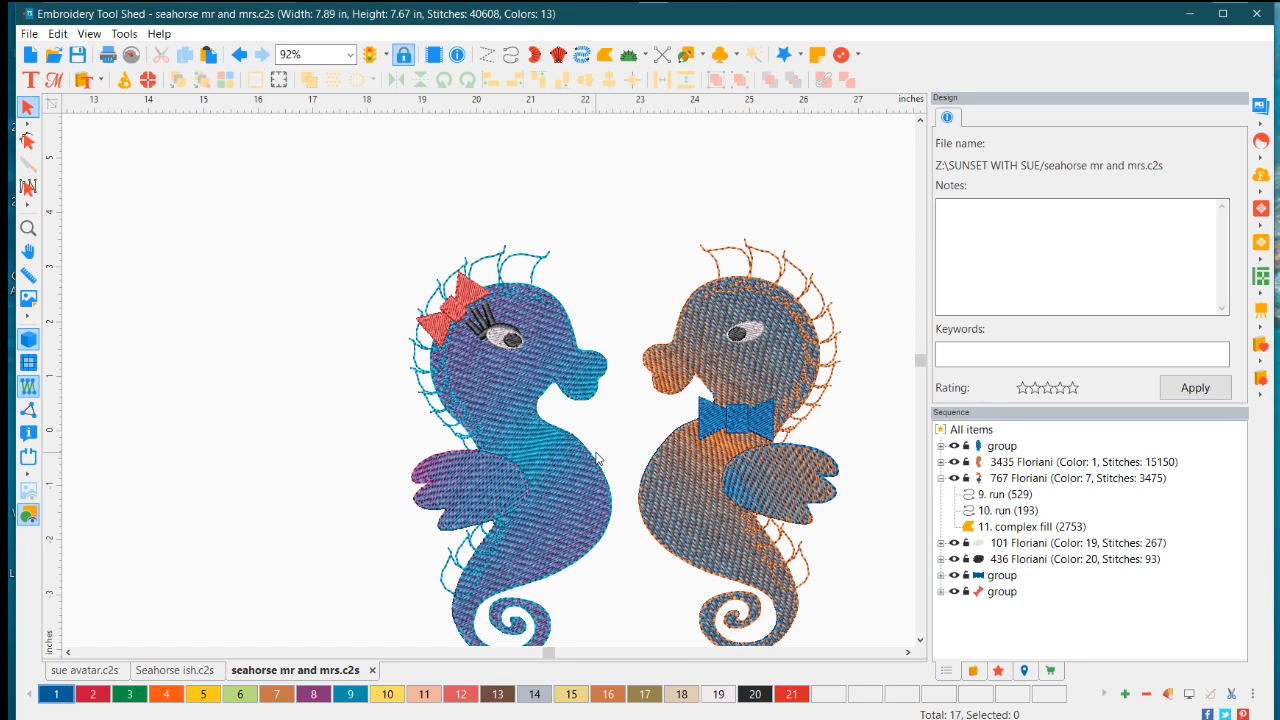
scroll(590, 461, down, 3)
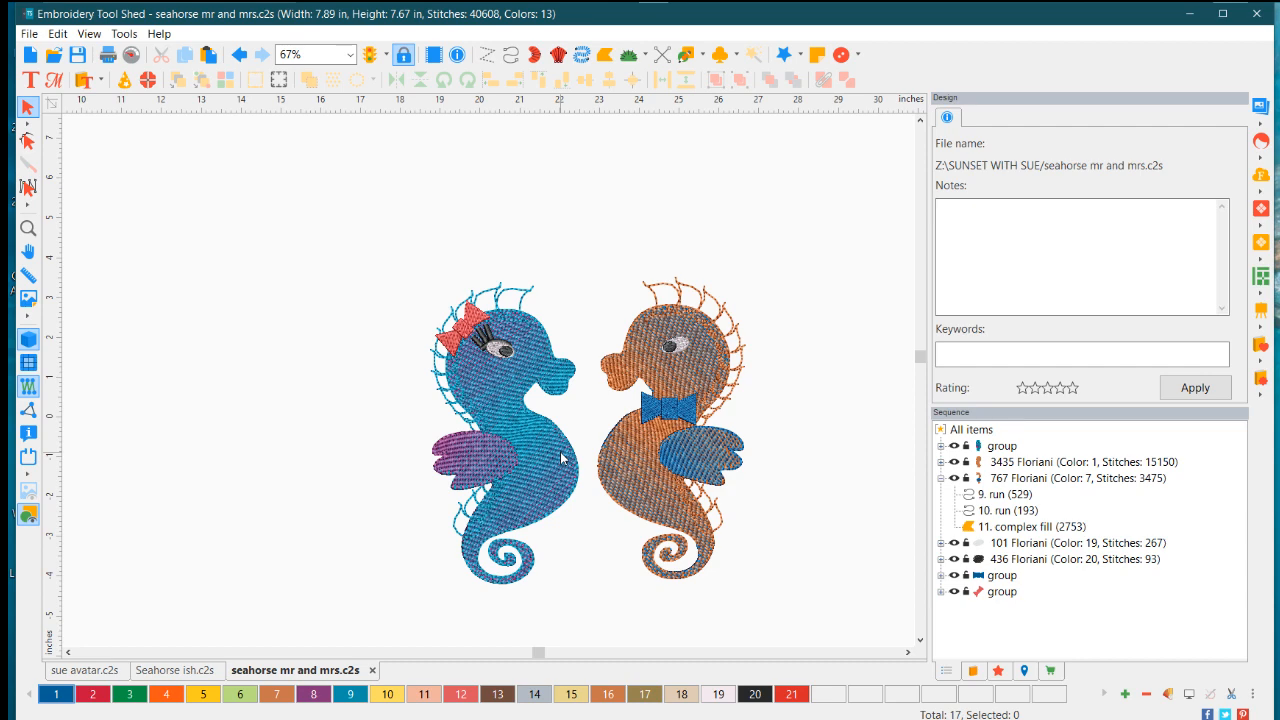
scroll(388, 422, up, 2)
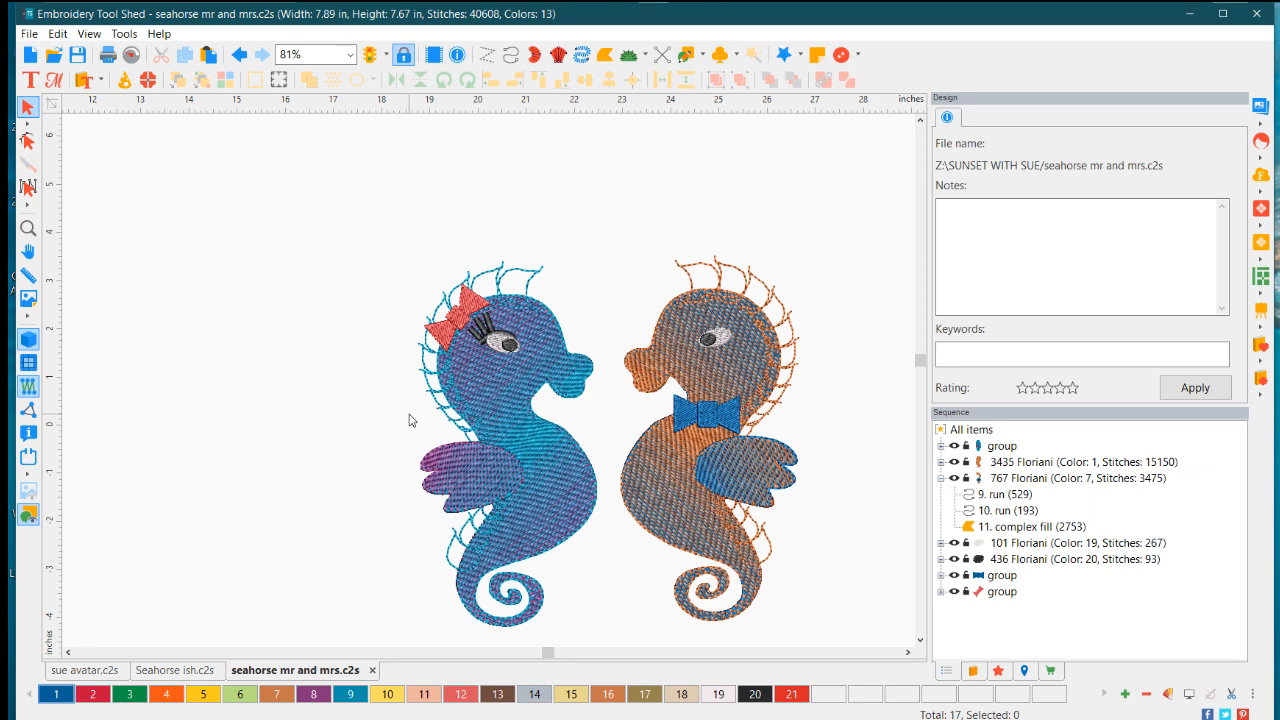
Return to the Seahorse ish design, clear the selection, and review the seahorse stages up to the orange one
click(88, 670)
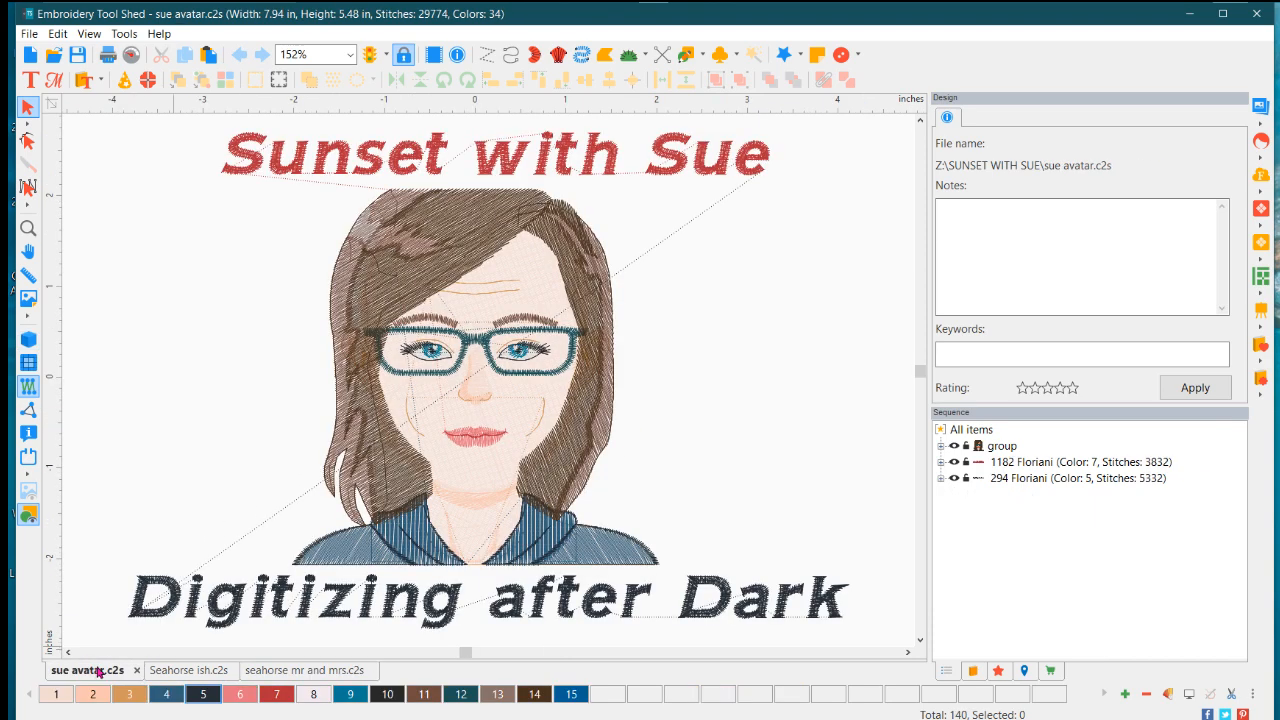
click(176, 672)
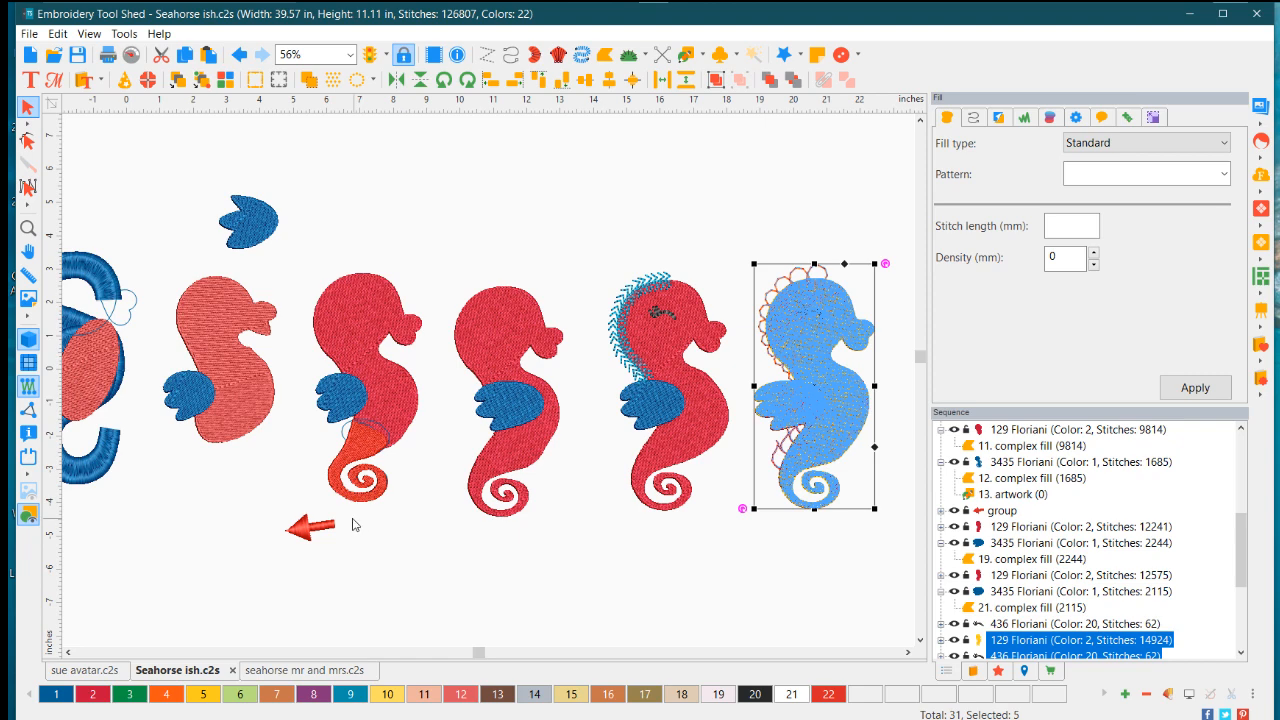
scroll(168, 446, down, 4)
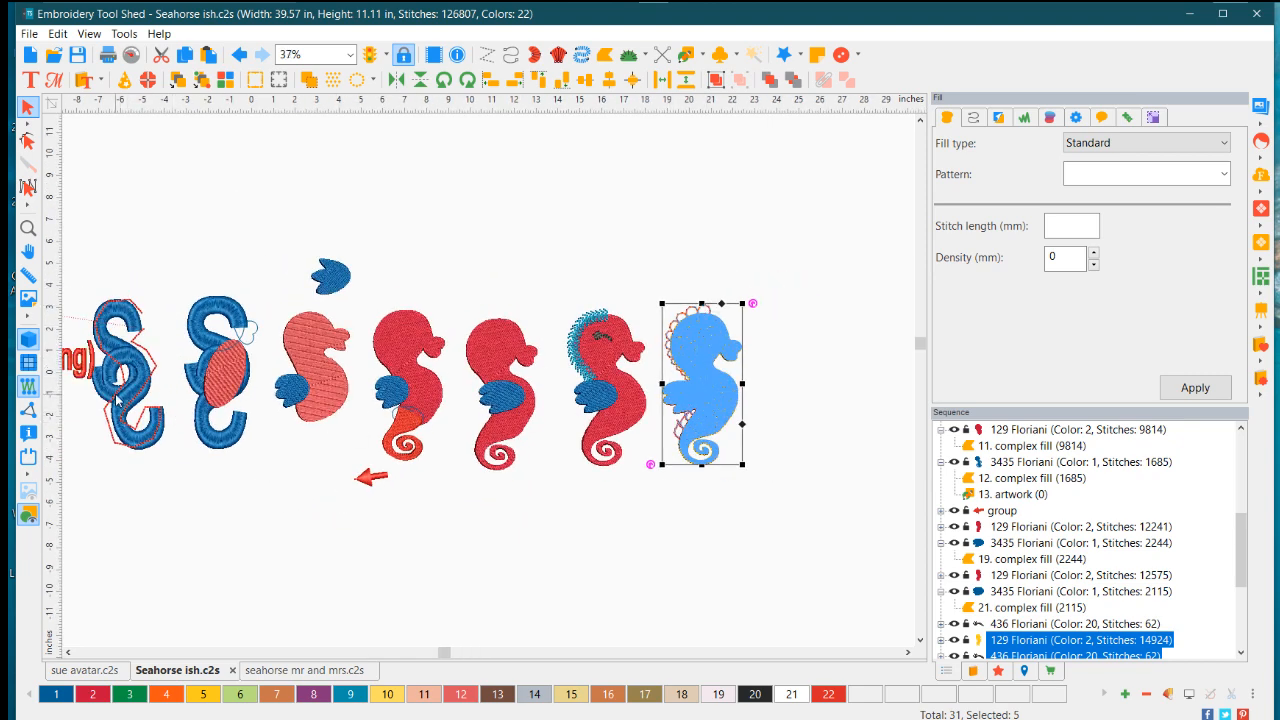
scroll(118, 396, down, 2)
scroll(173, 389, up, 2)
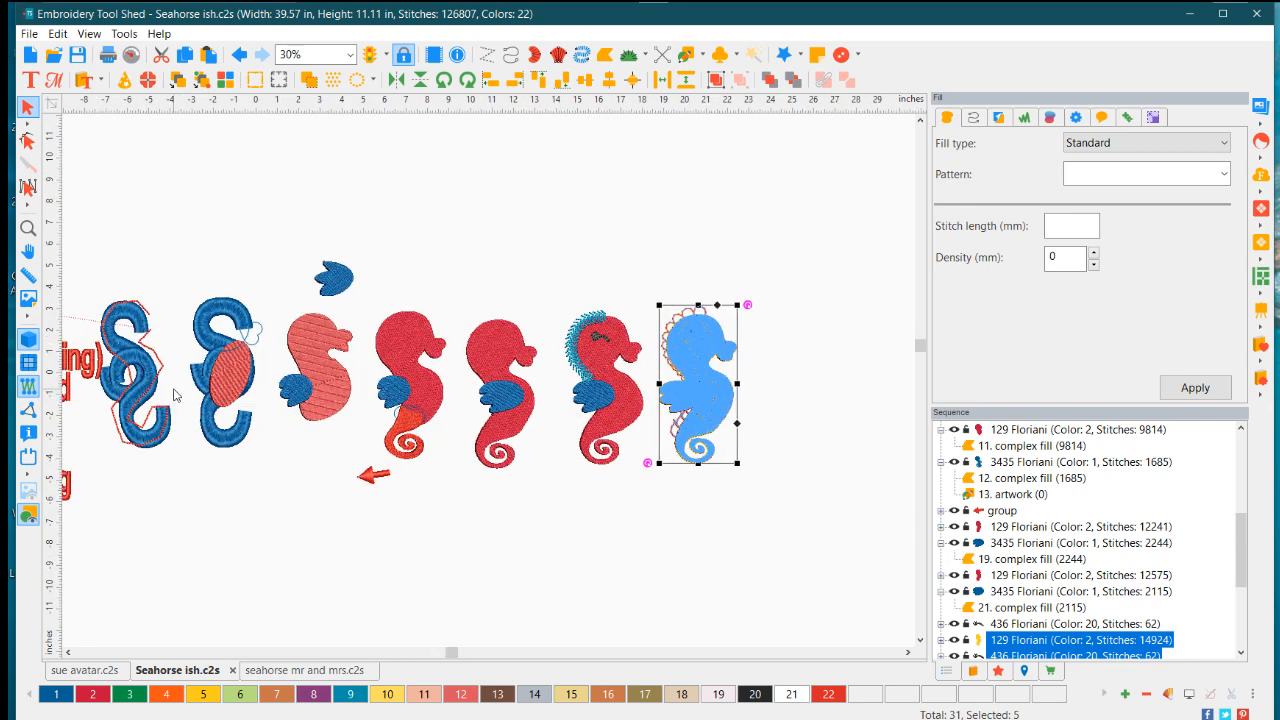
scroll(175, 395, up, 2)
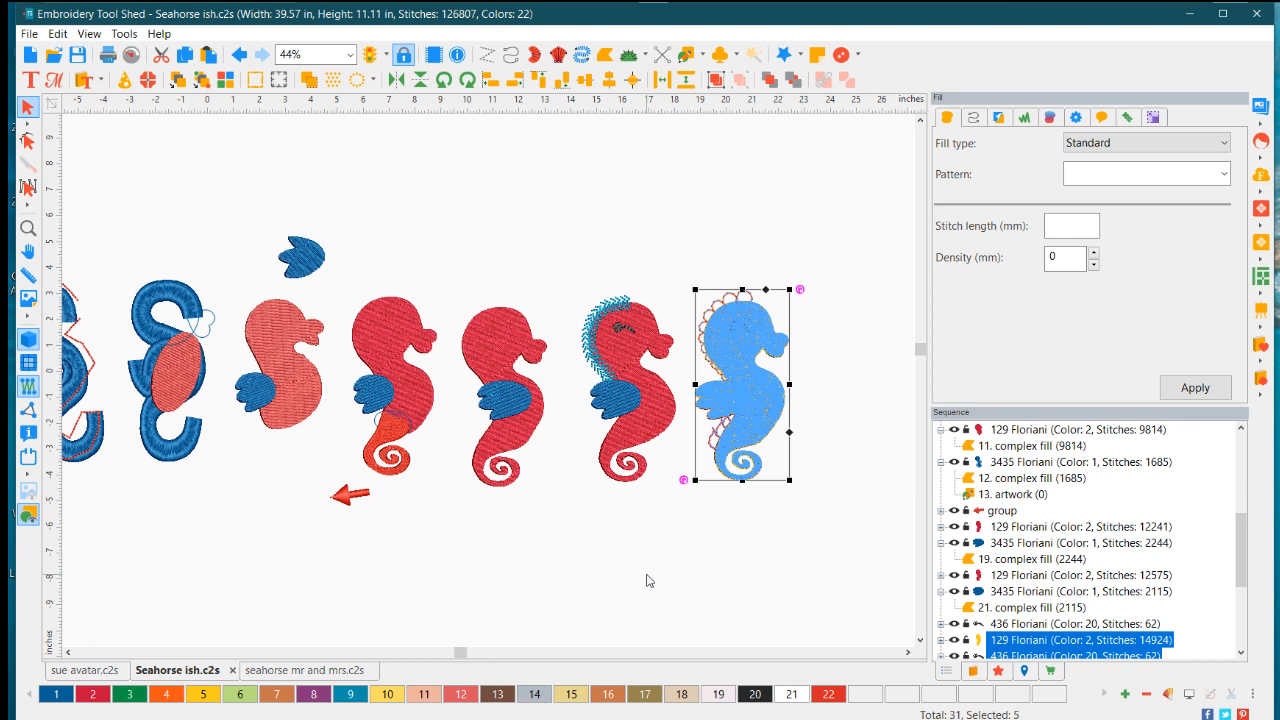
click(682, 543)
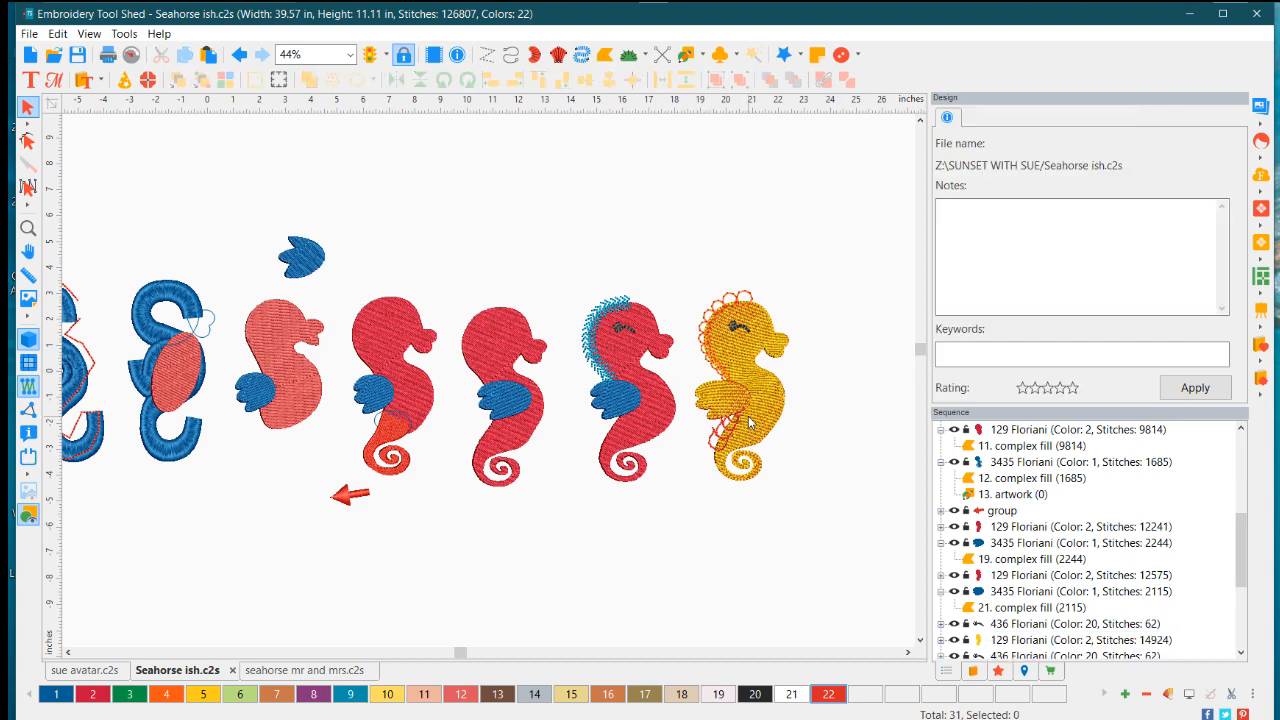
scroll(750, 422, up, 2)
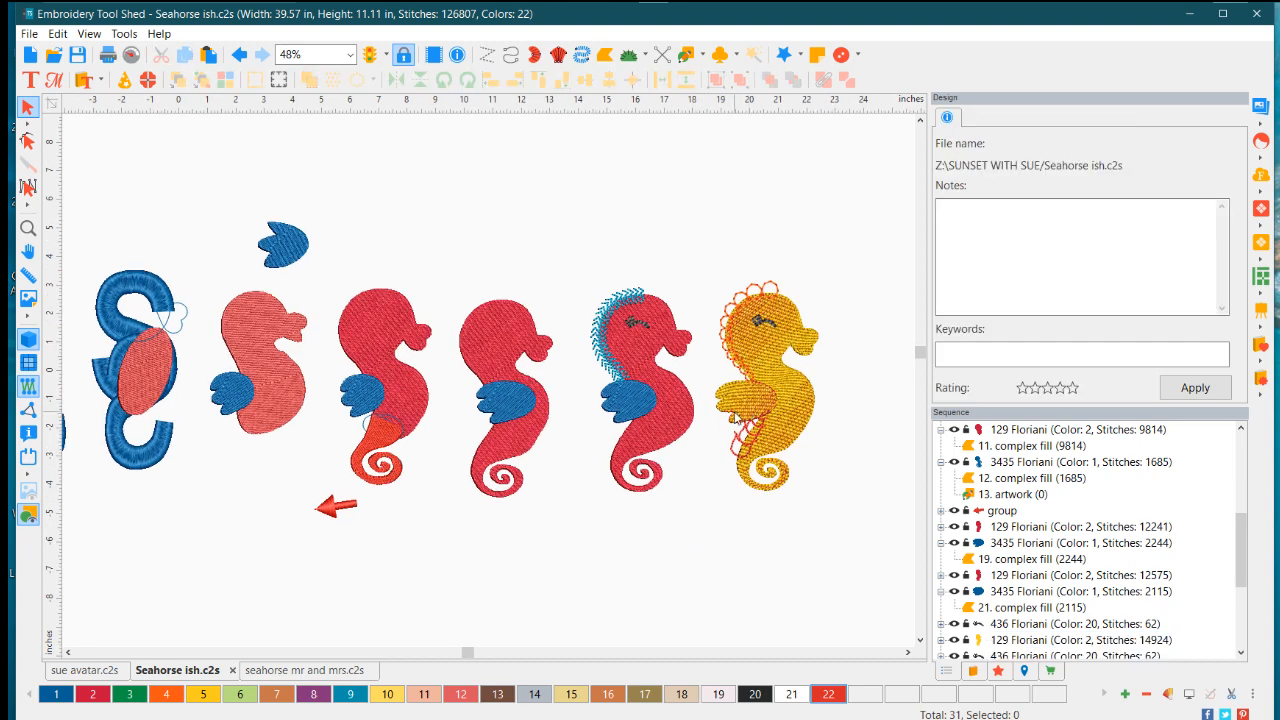
scroll(735, 418, up, 3)
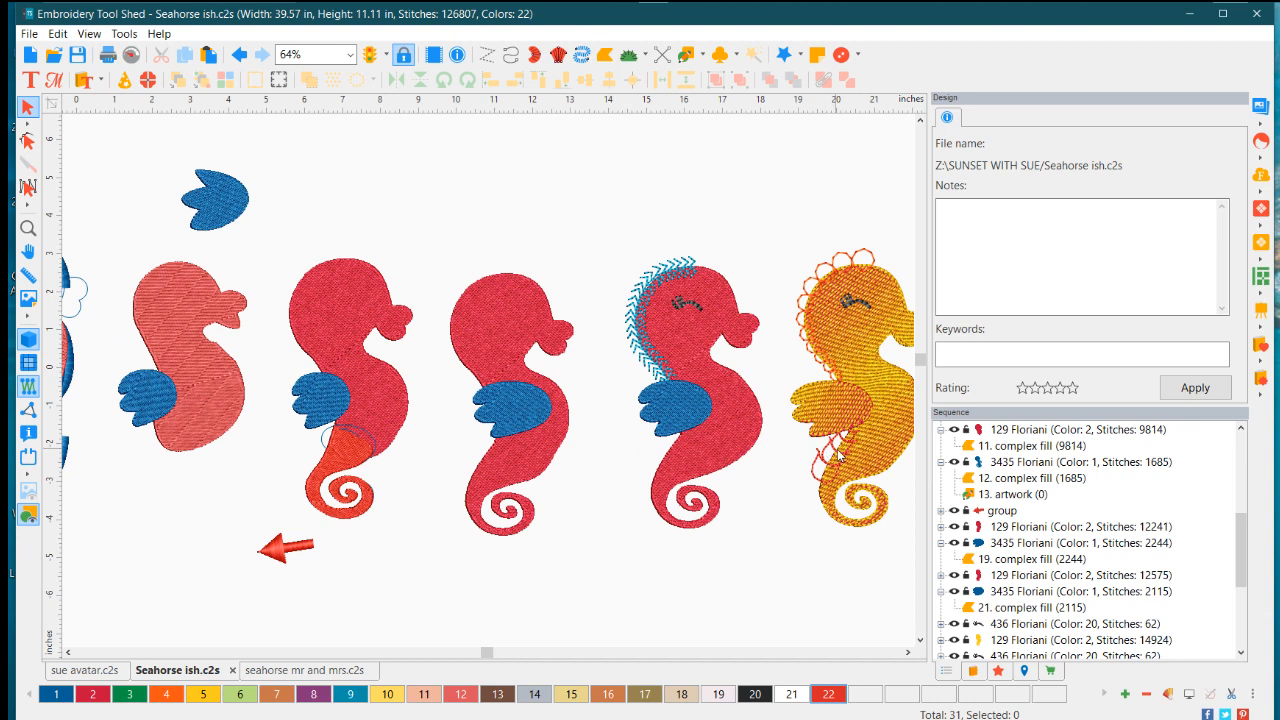
click(907, 652)
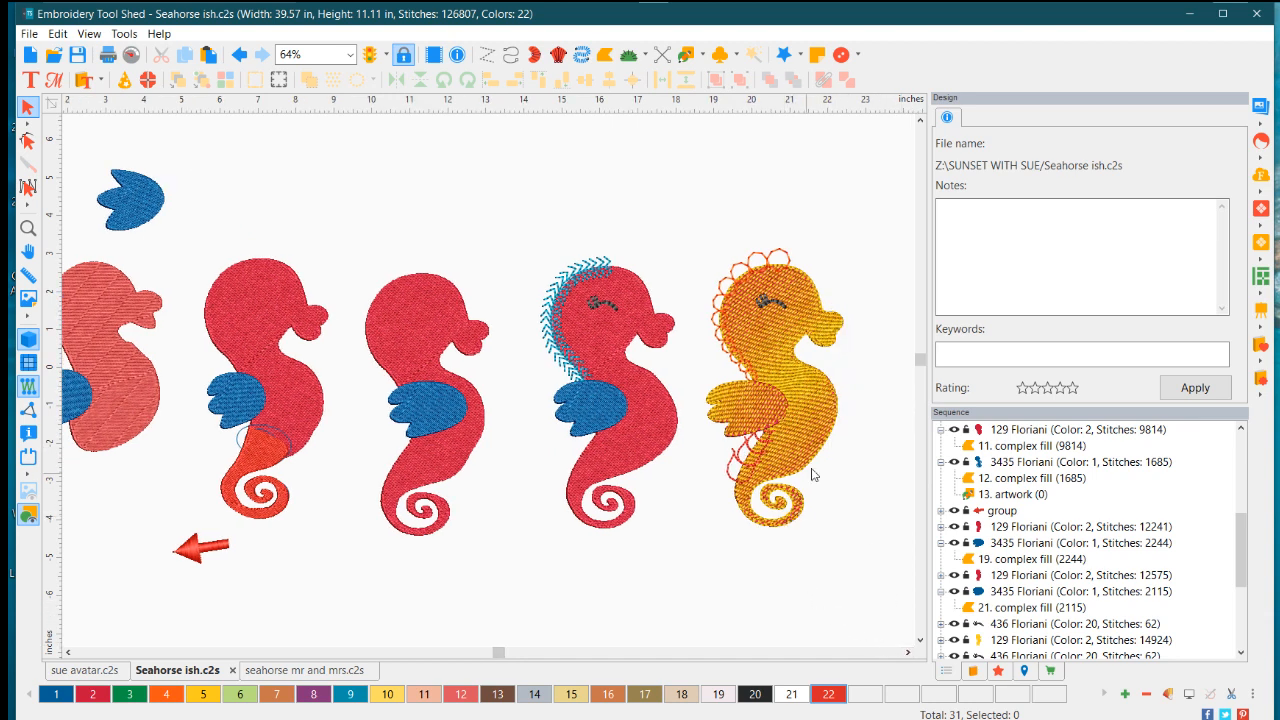